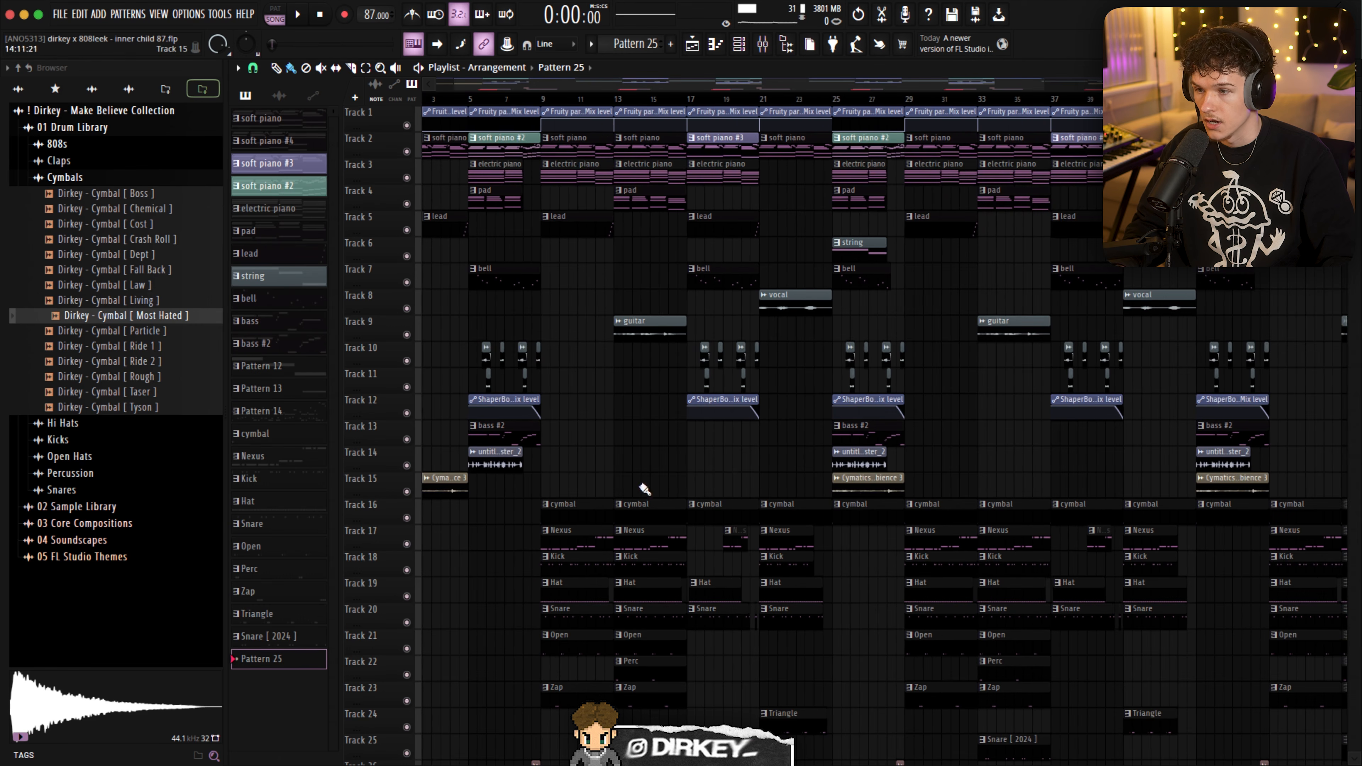
- Select a range of the arrangement starting at bar 5, set the playback position to bar 9 and play
{"action": "left_click_drag", "start_coordinate": [471, 101], "coordinate": [688, 101]}
{"action": "scroll", "coordinate": [520, 105], "scroll_direction": "down", "scroll_amount": 2}
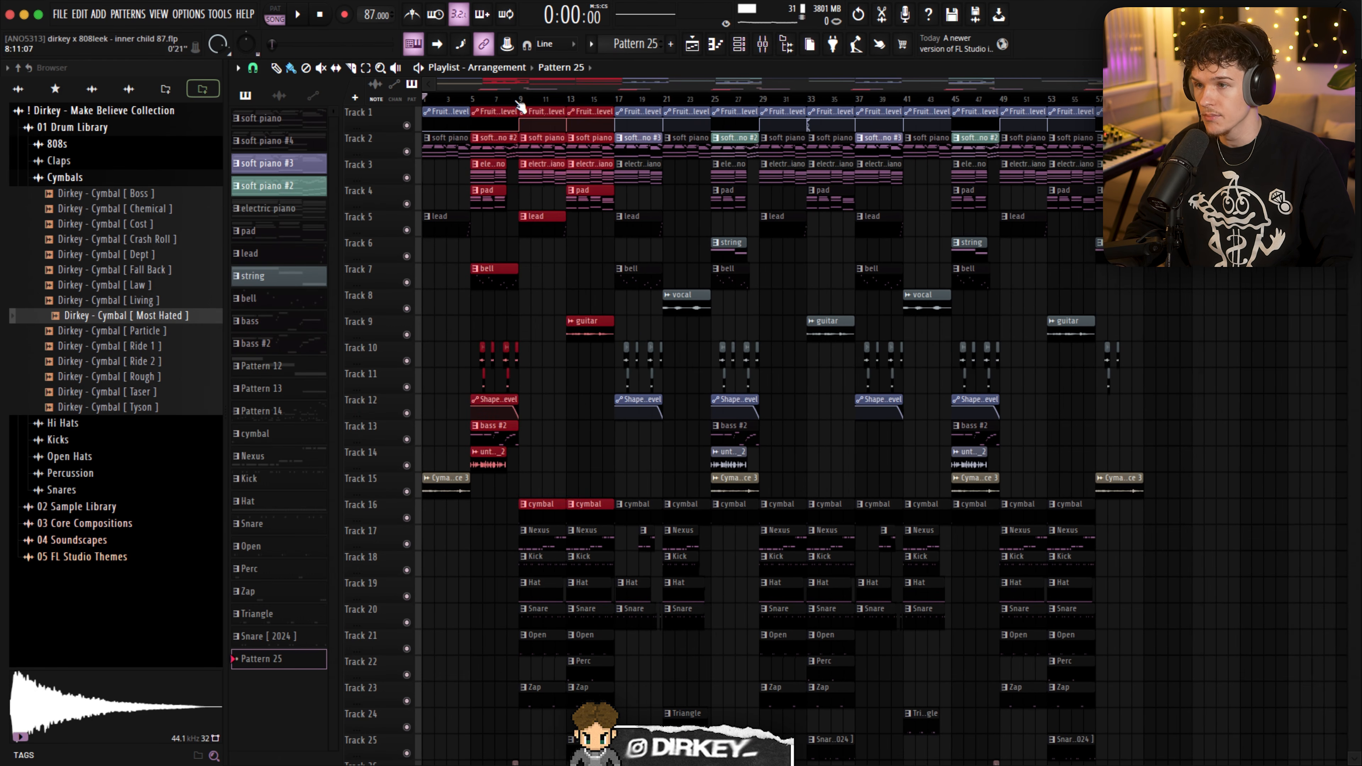
{"action": "left_click", "coordinate": [520, 105]}
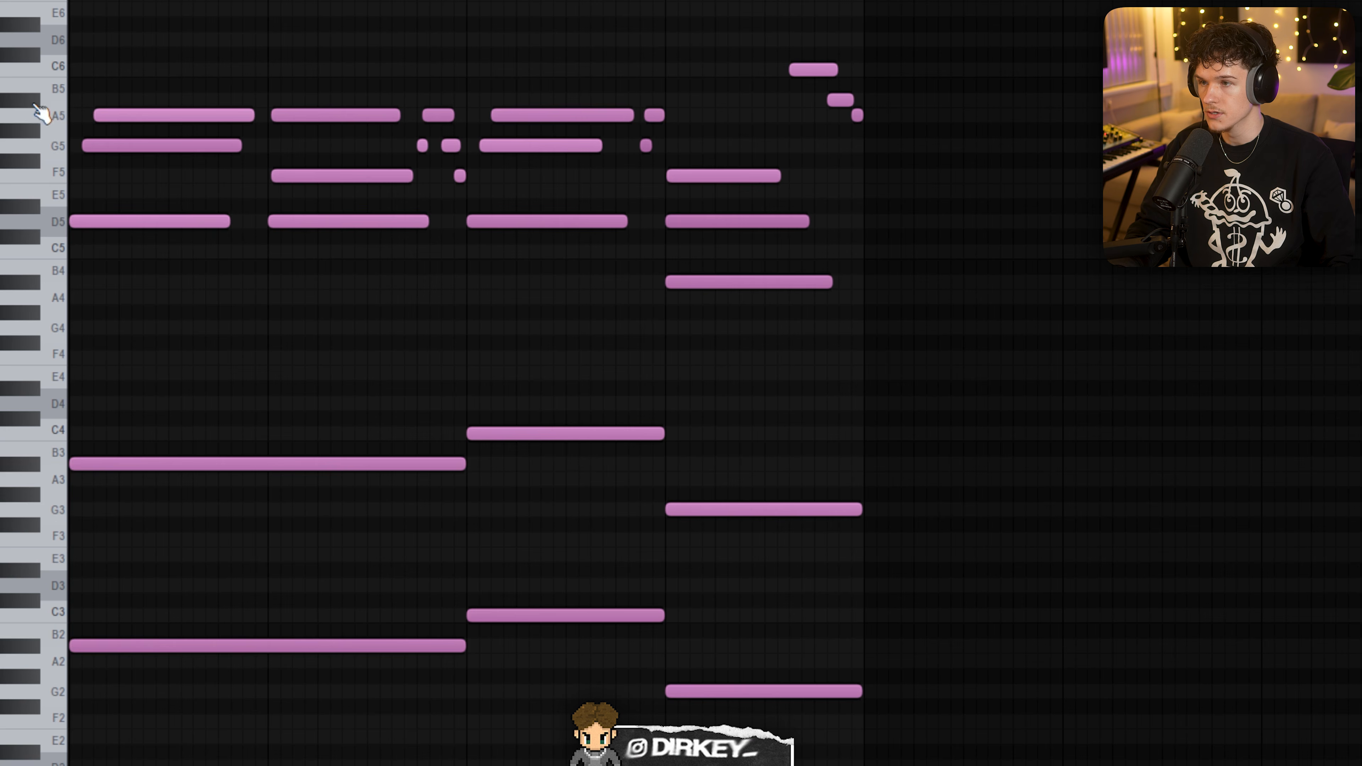
{"action": "key", "text": "space"}
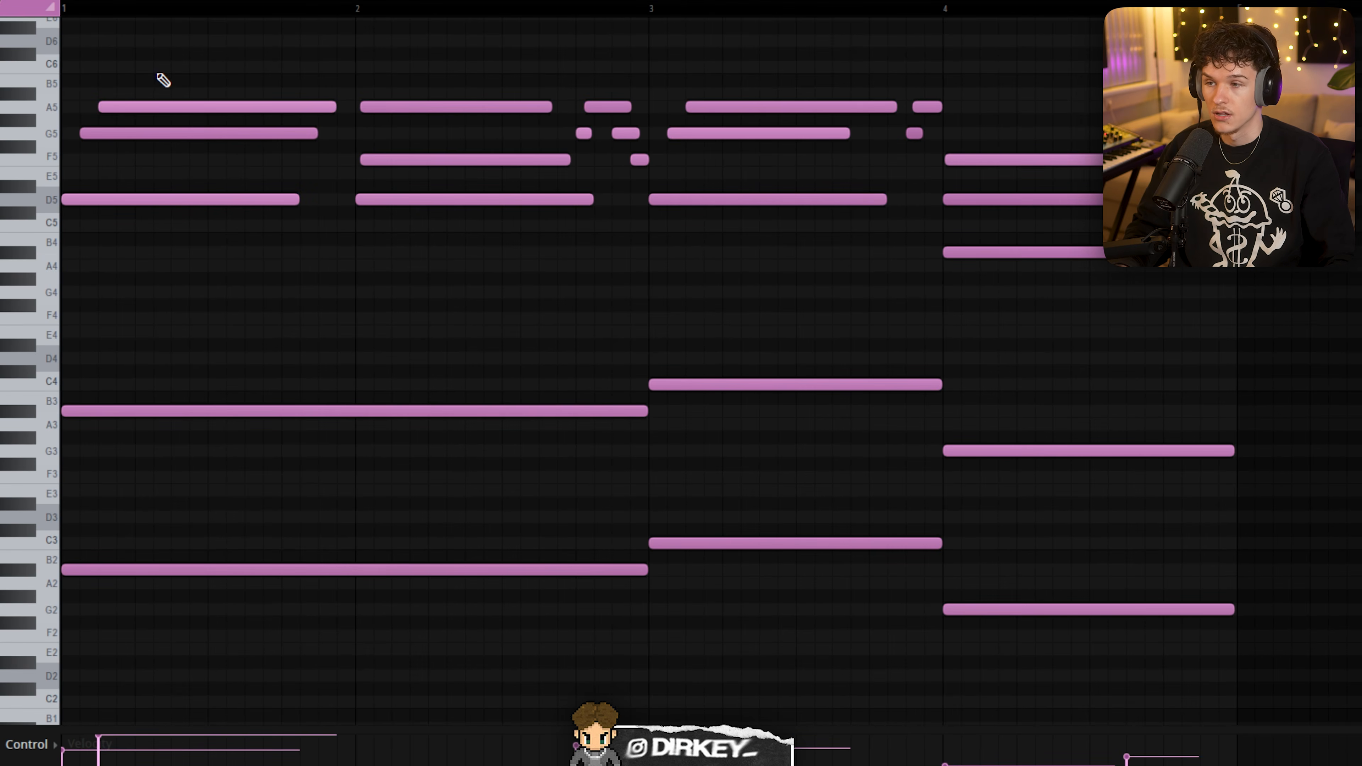
- Lower the G5 note of the first chord in bar 1 by two semitones to F5 and play the chord
{"action": "left_click_drag", "start_coordinate": [116, 61], "coordinate": [236, 233]}
{"action": "key", "text": "shift+Down"}
{"action": "key", "text": "shift+Down"}
{"action": "key", "text": "space"}
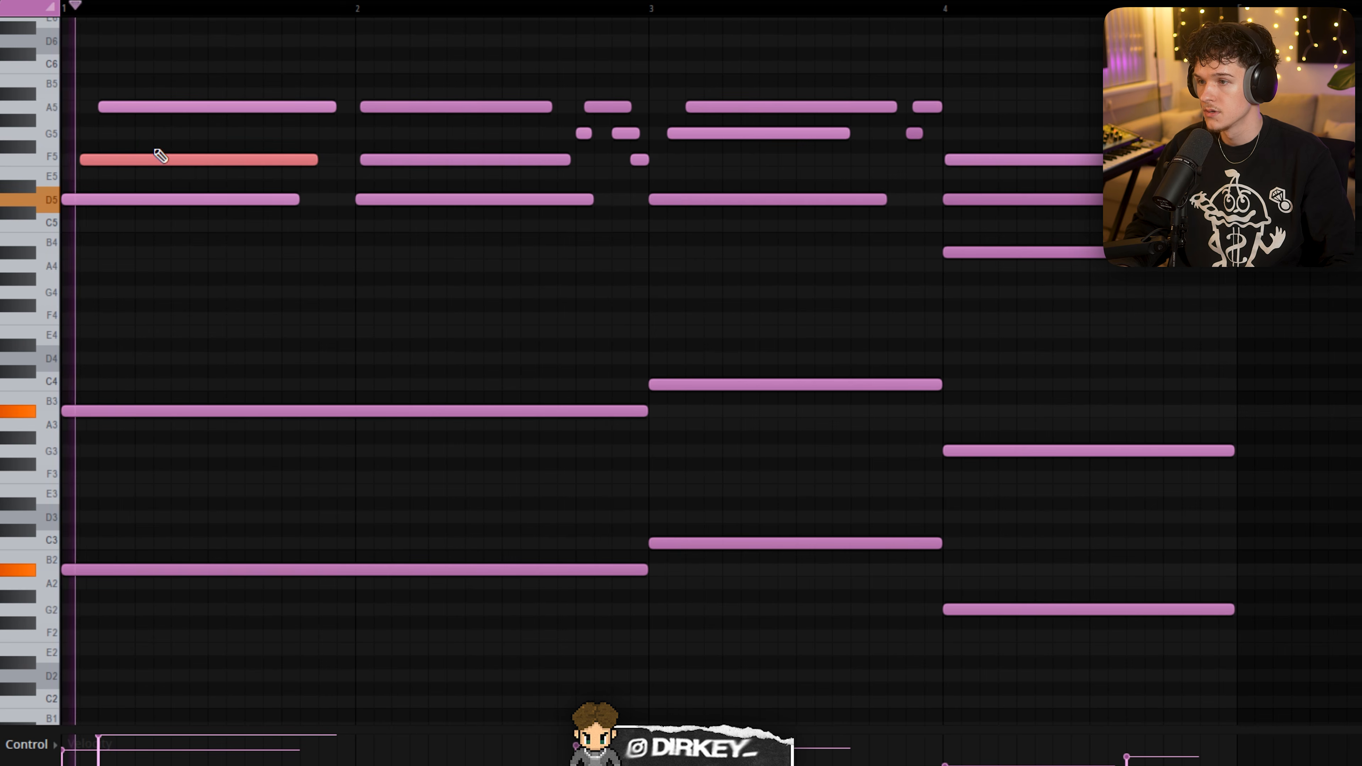
- Stop playback and raise the bar 1 chord note back to G5
{"action": "key", "text": "space"}
{"action": "key", "text": "shift+Up"}
{"action": "key", "text": "shift+Up"}
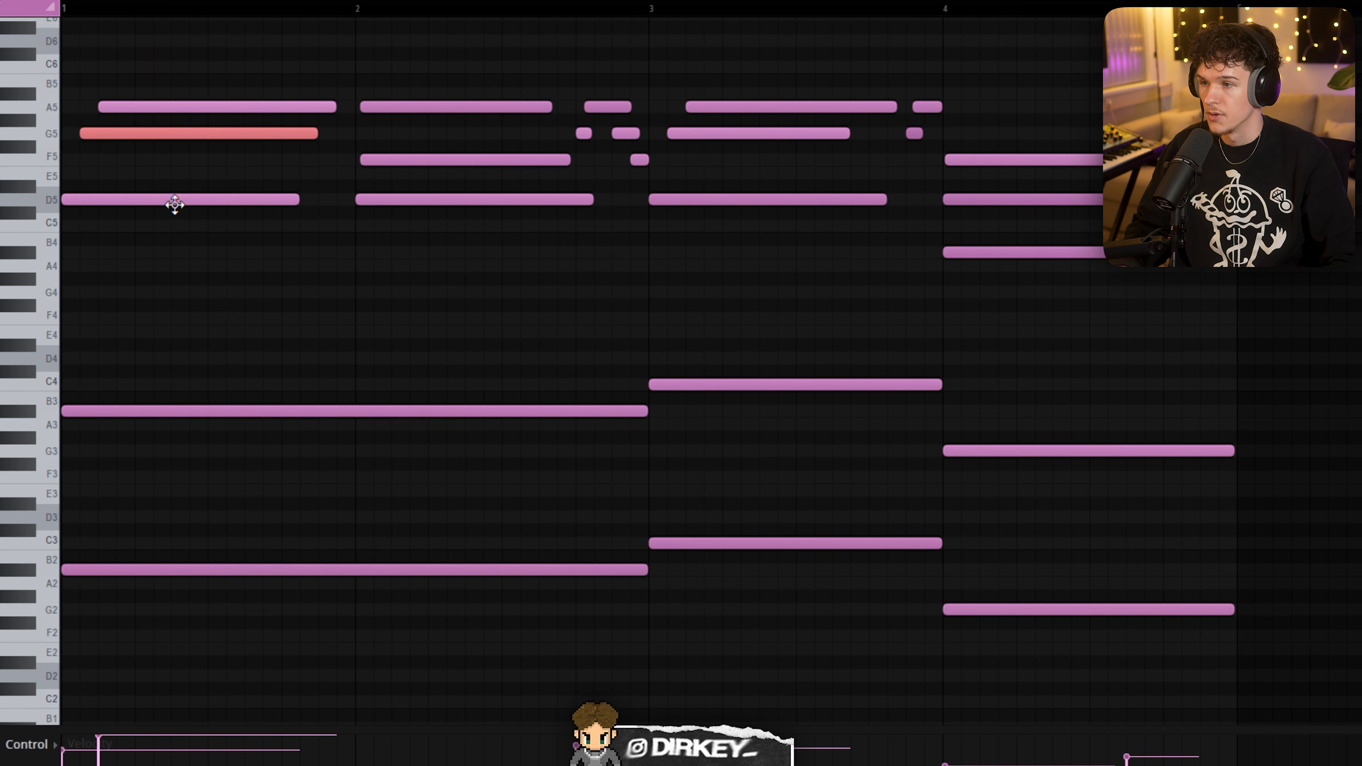
- Play the upper chords, pointing out the F5 note and the short melody notes in bar 2, up to bar 4
{"action": "left_click", "coordinate": [389, 161]}
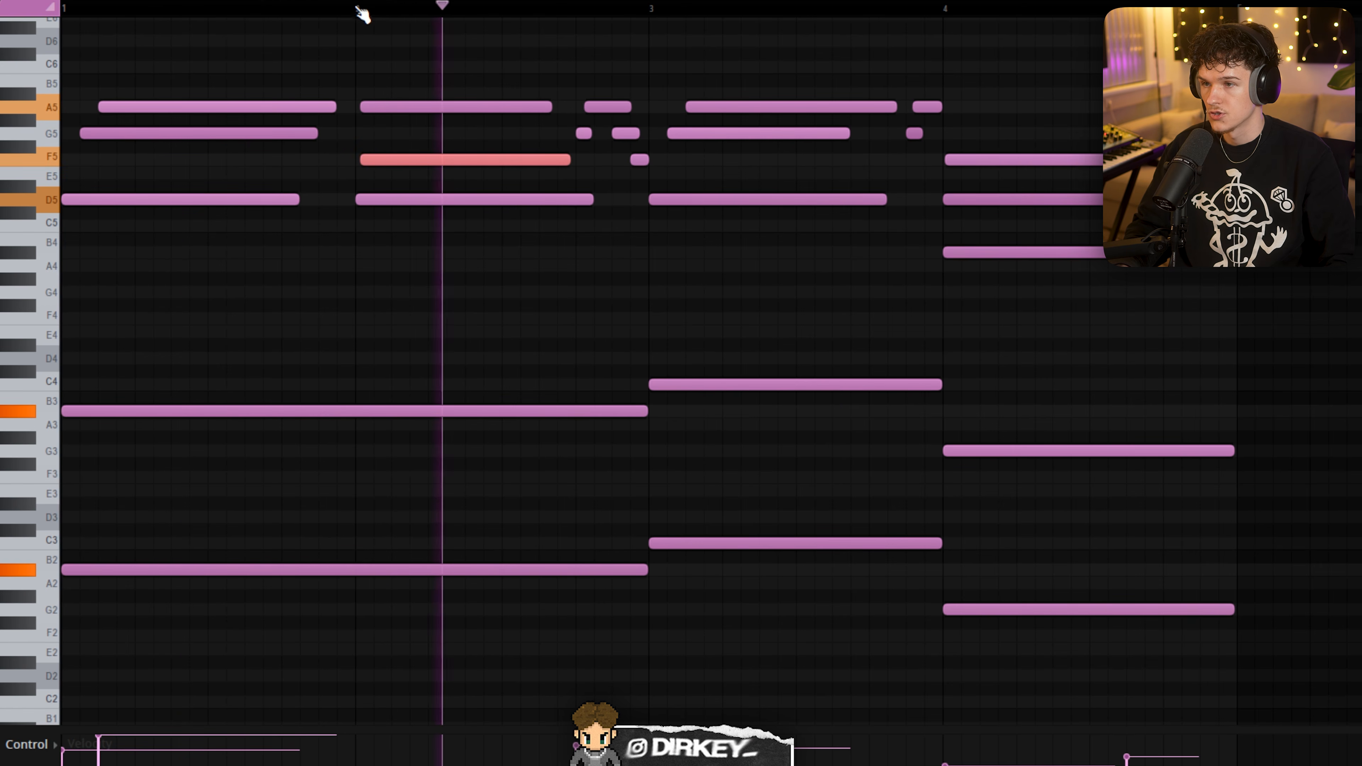
{"action": "scroll", "coordinate": [360, 15], "scroll_direction": "up", "scroll_amount": 5}
{"action": "scroll", "coordinate": [359, 15], "scroll_direction": "down", "scroll_amount": 5}
{"action": "scroll", "coordinate": [660, 11], "scroll_direction": "up", "scroll_amount": 1}
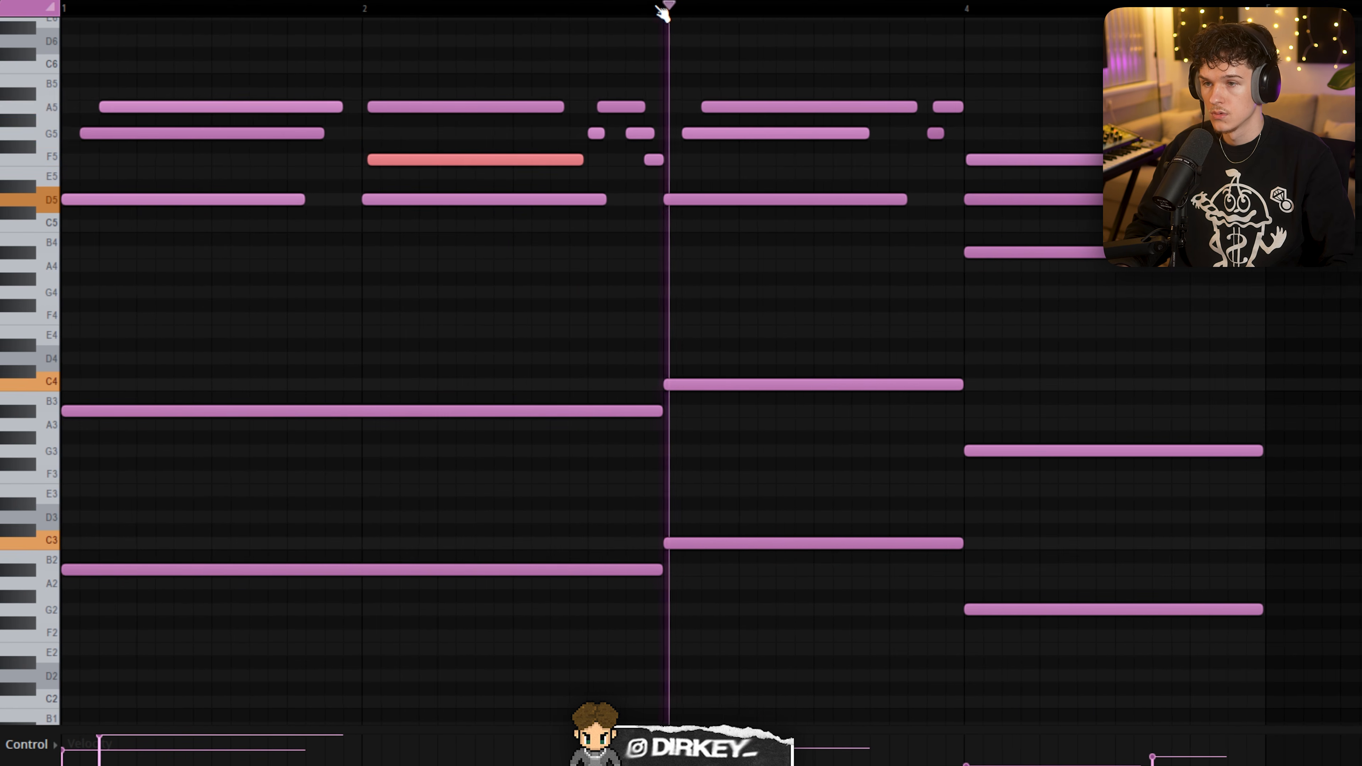
{"action": "left_click_drag", "start_coordinate": [596, 61], "coordinate": [657, 166]}
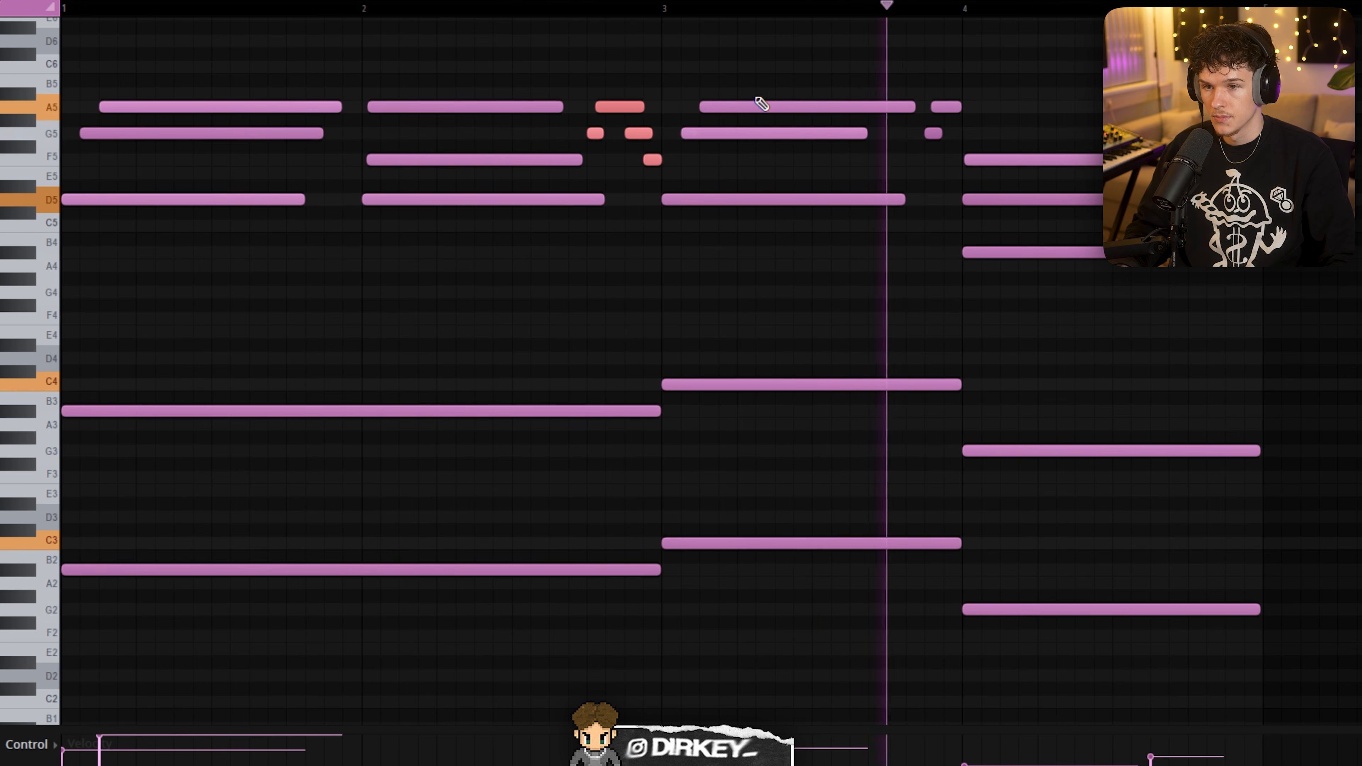
{"action": "scroll", "coordinate": [1022, 16], "scroll_direction": "down", "scroll_amount": 1}
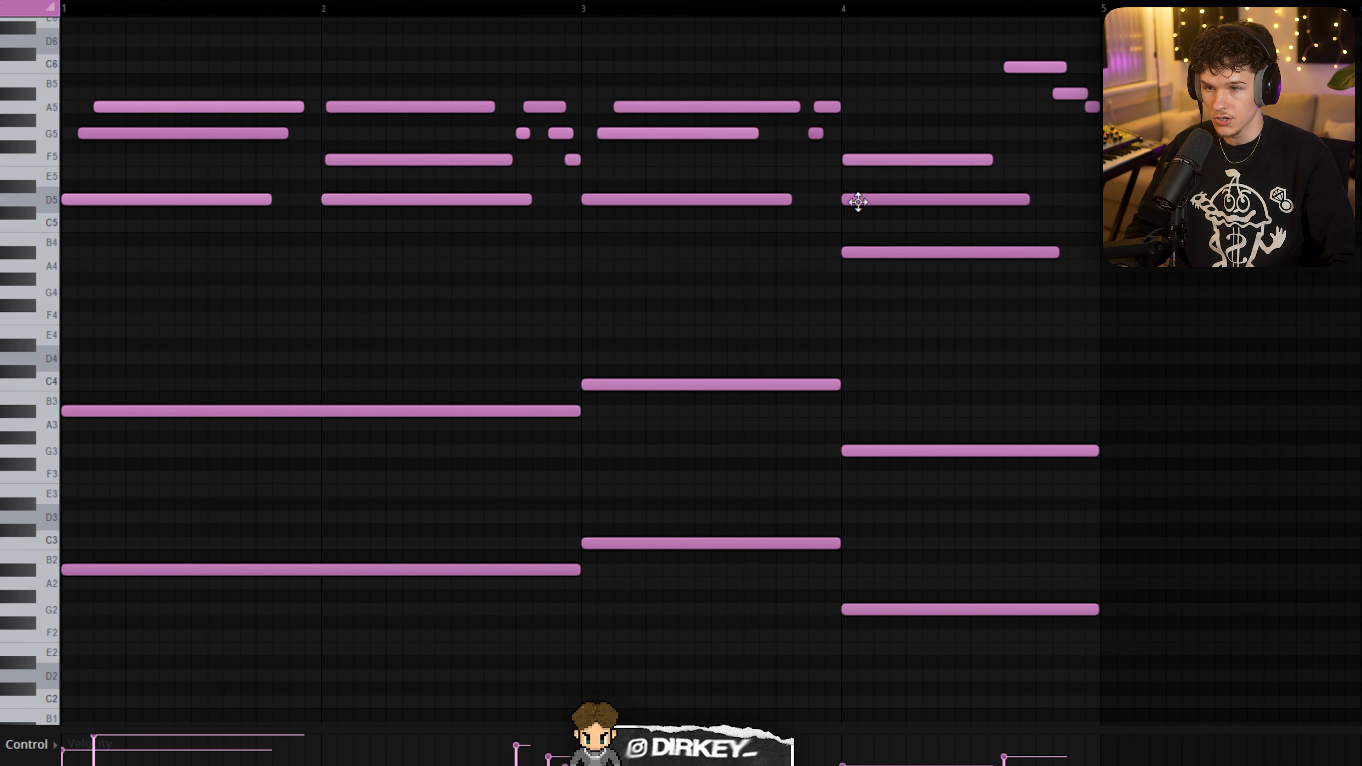
{"action": "left_click", "coordinate": [843, 8]}
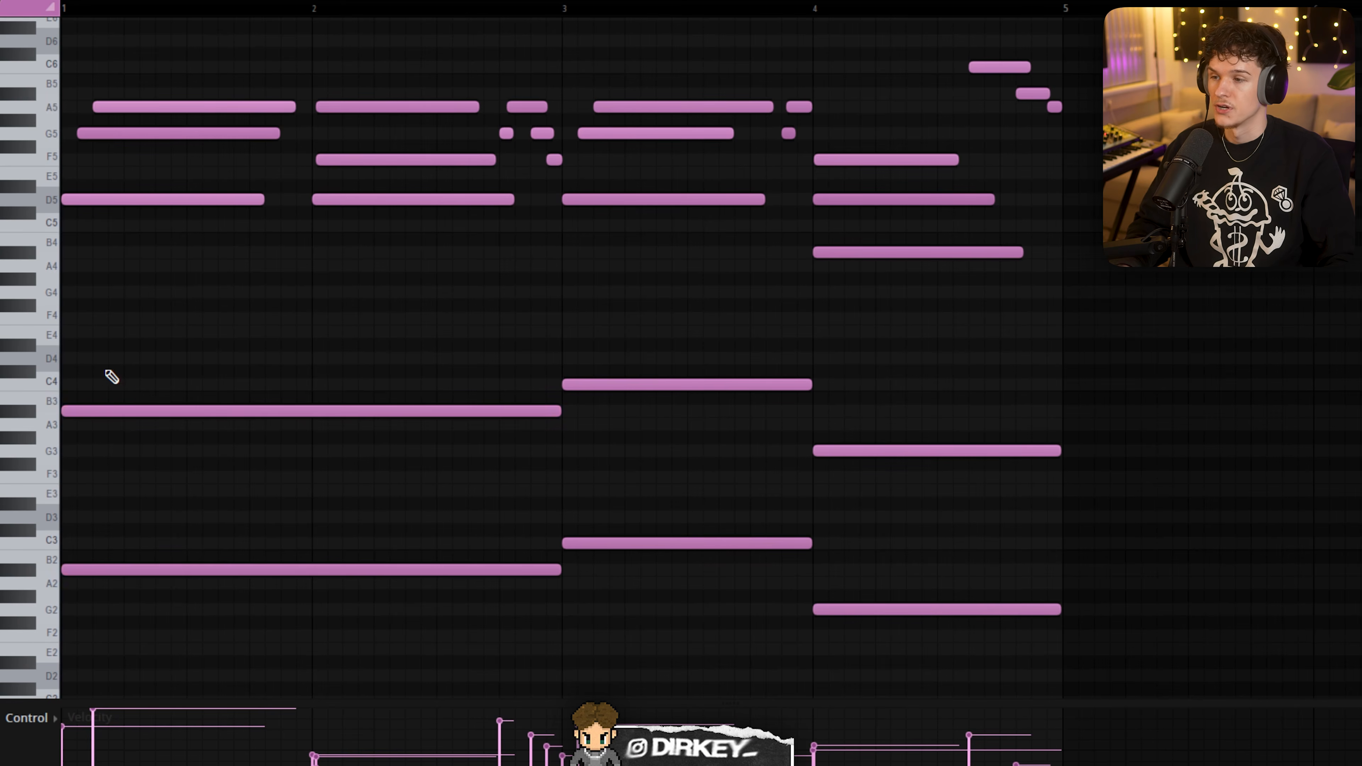
- Raise the two long bass notes in bars 1 and 2 to D3 and D4 and play the progression
{"action": "left_click_drag", "start_coordinate": [106, 376], "coordinate": [213, 596]}
{"action": "key", "text": "Up"}
{"action": "key", "text": "Up"}
{"action": "key", "text": "Up"}
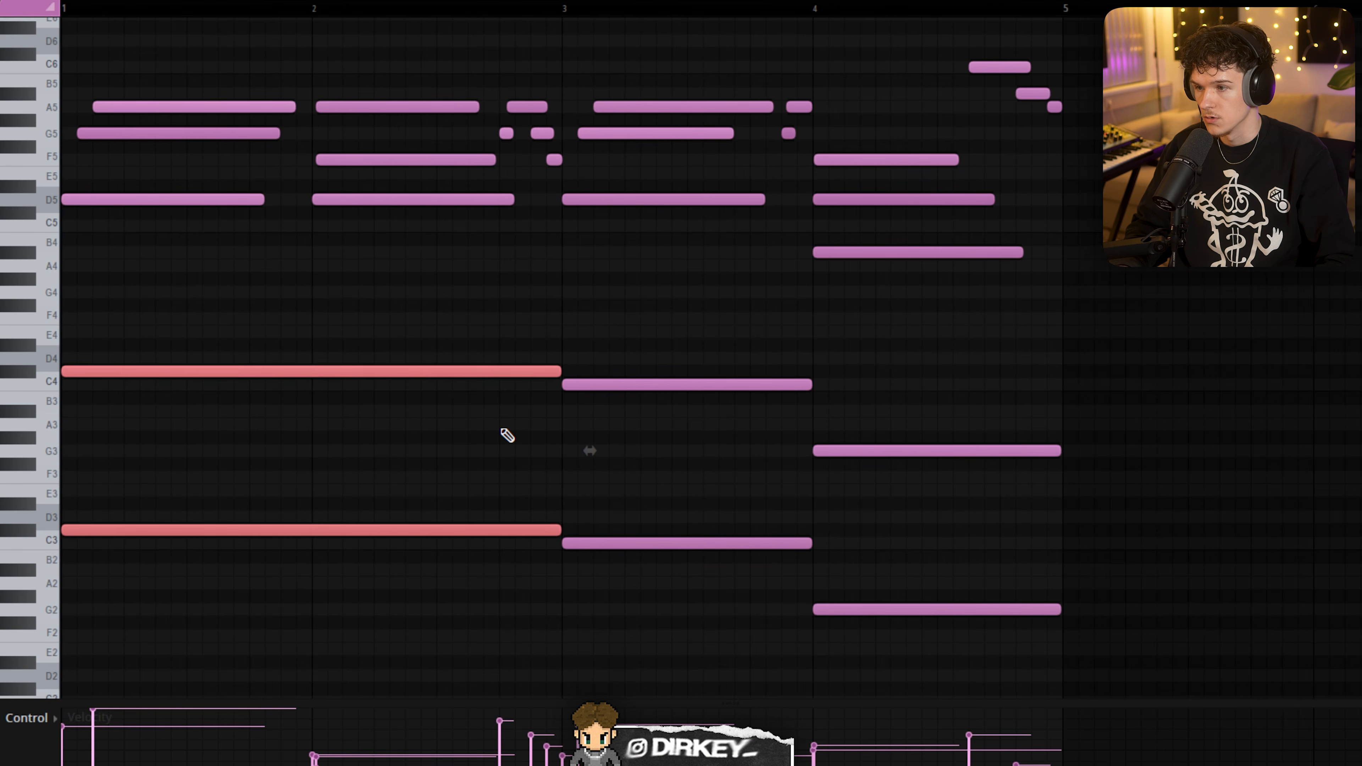
{"action": "key", "text": "space"}
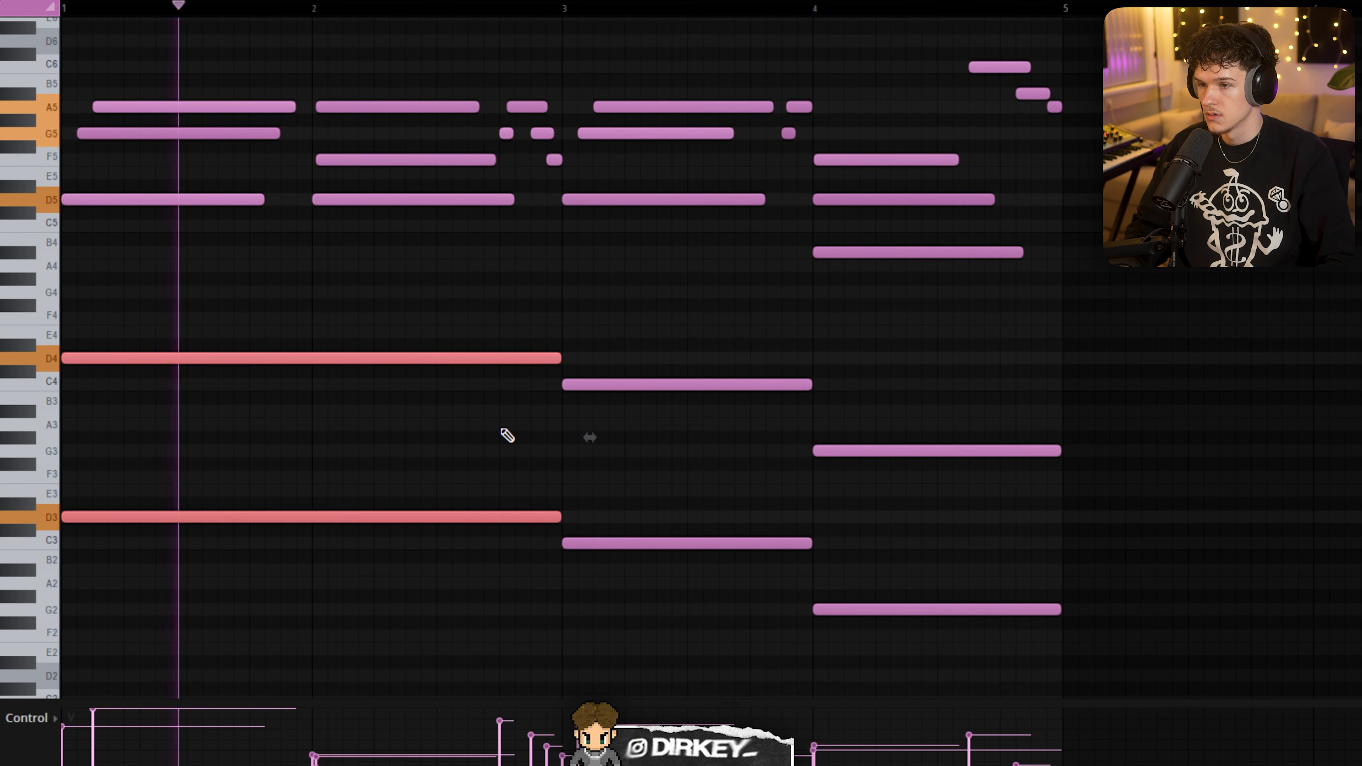
- Stop playback and lower the two long bass notes back to A#2 and A#3
{"action": "key", "text": "space"}
{"action": "key", "text": "Down"}
{"action": "key", "text": "Down"}
{"action": "key", "text": "Down"}
{"action": "key", "text": "Down"}
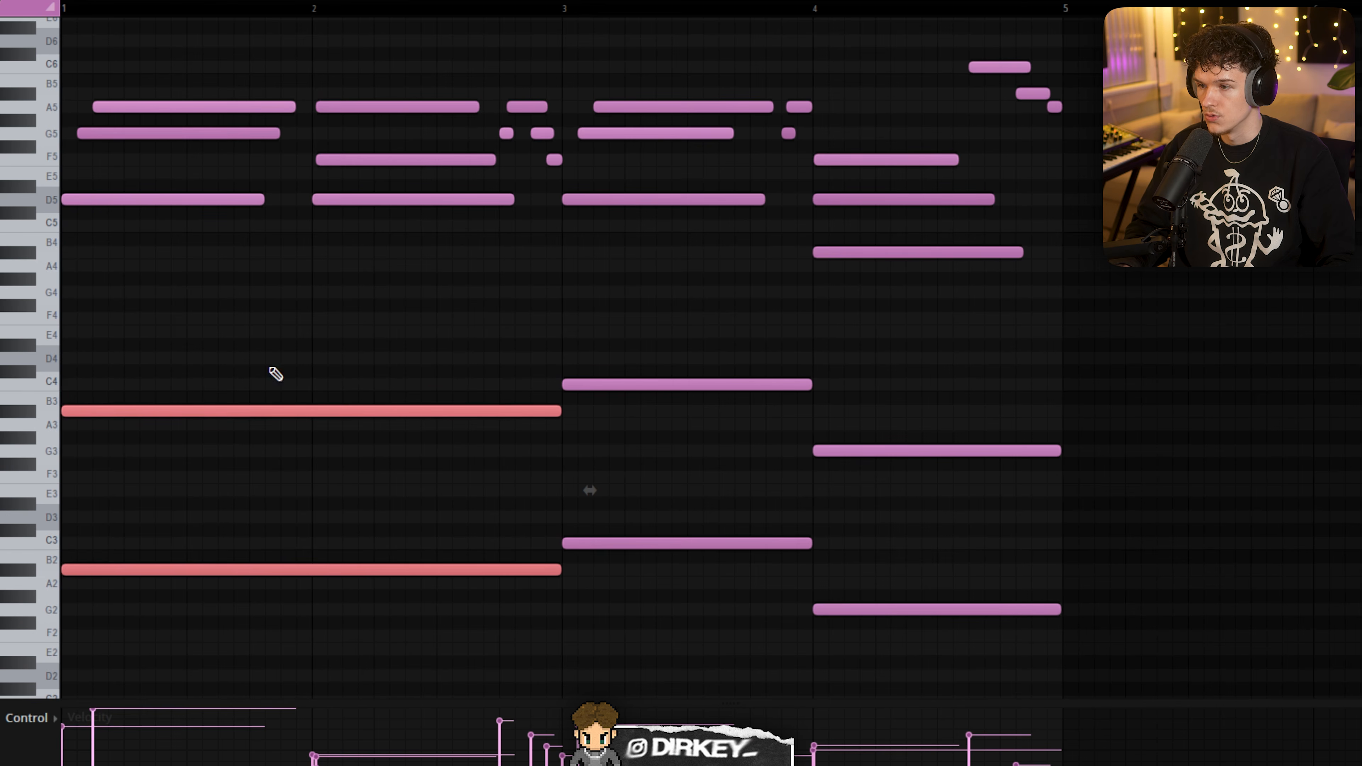
- Play the progression from the start and point out the octave bass notes in bars 3 and 4
{"action": "key", "text": "space"}
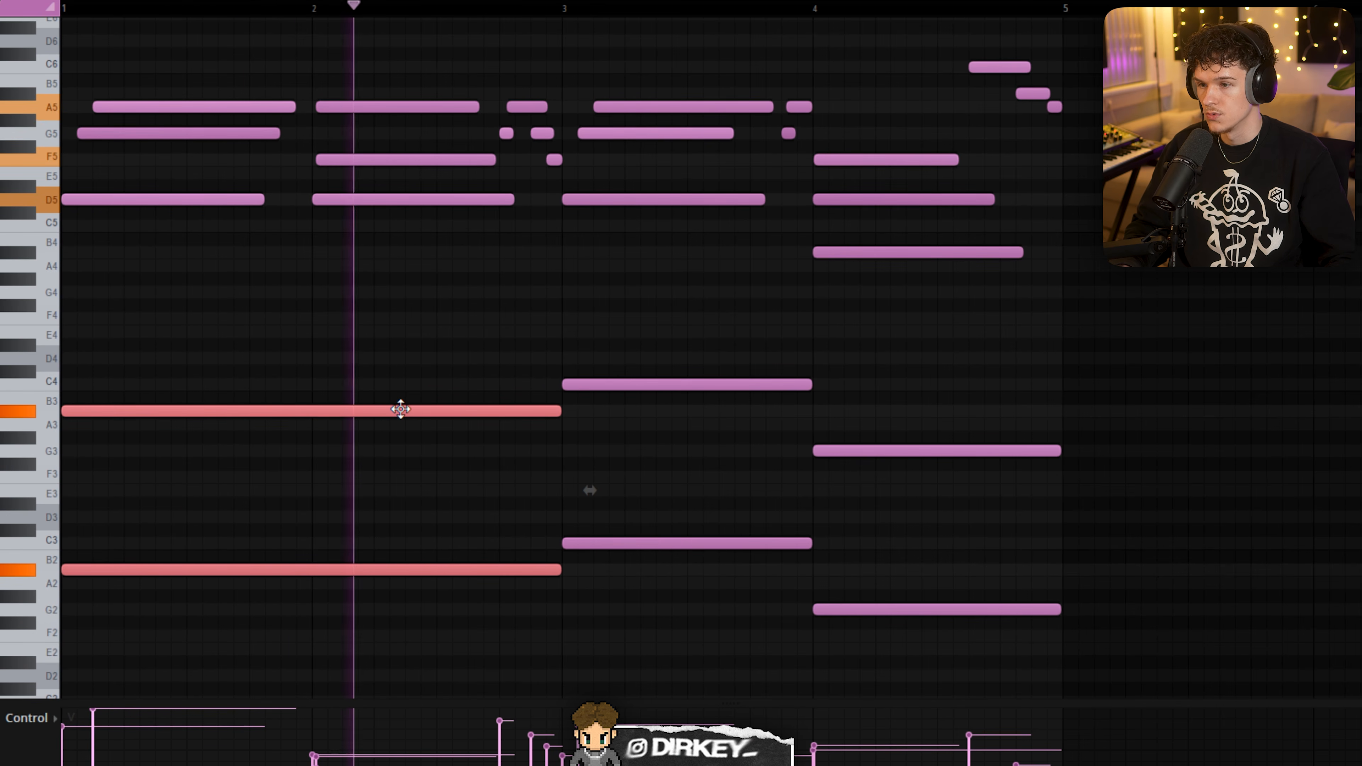
{"action": "left_click_drag", "start_coordinate": [610, 312], "coordinate": [674, 593]}
{"action": "left_click_drag", "start_coordinate": [890, 392], "coordinate": [939, 577]}
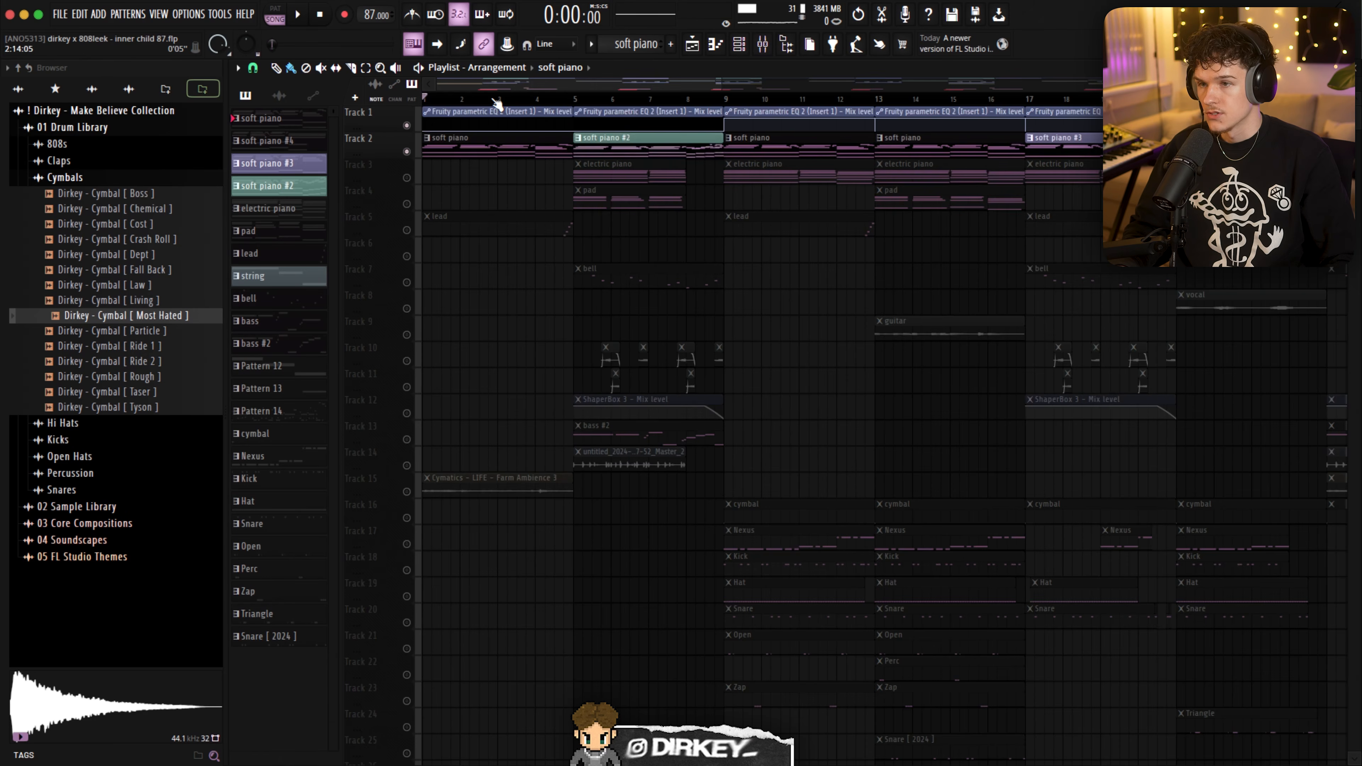
- Open the first soft piano #2 clip in the piano roll and select its ascending bass notes in bar 4
{"action": "scroll", "coordinate": [497, 102], "scroll_direction": "down", "scroll_amount": 3}
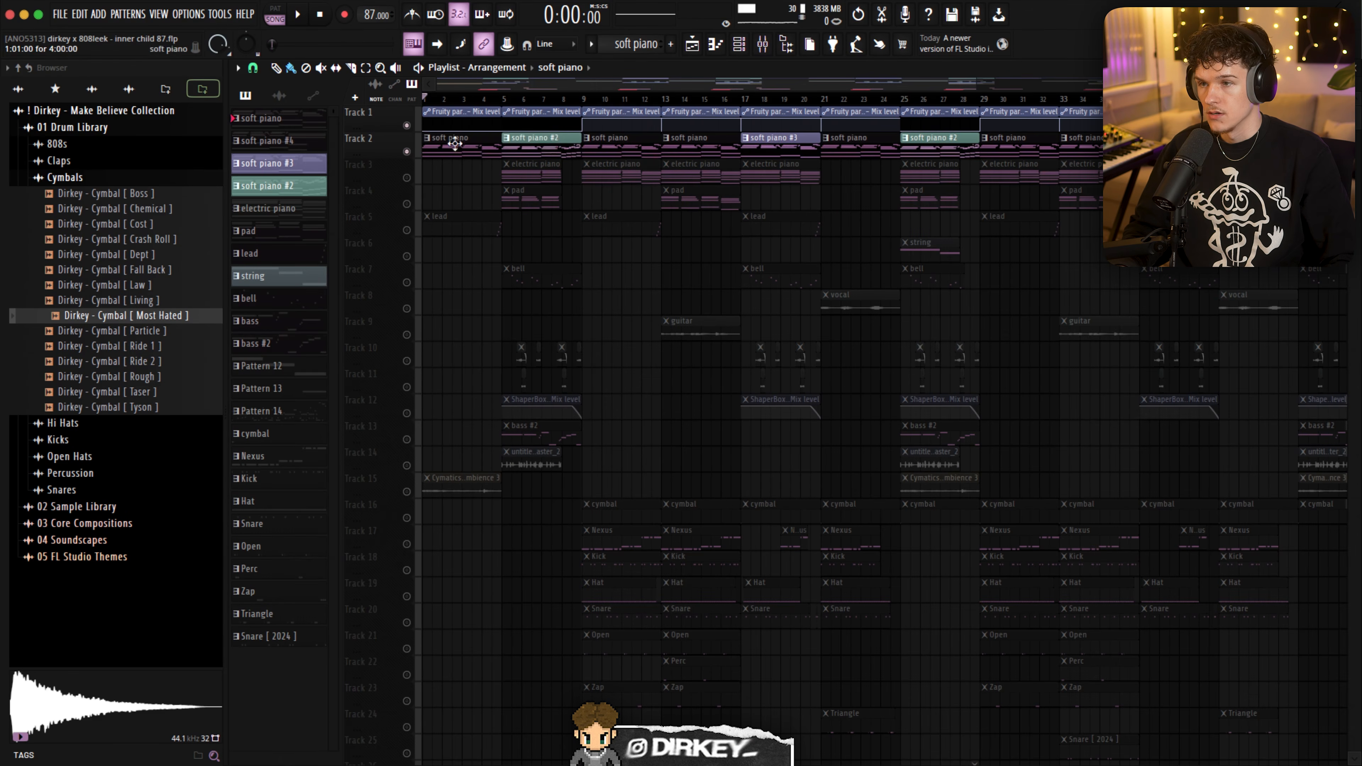
{"action": "scroll", "coordinate": [496, 102], "scroll_direction": "up", "scroll_amount": 3}
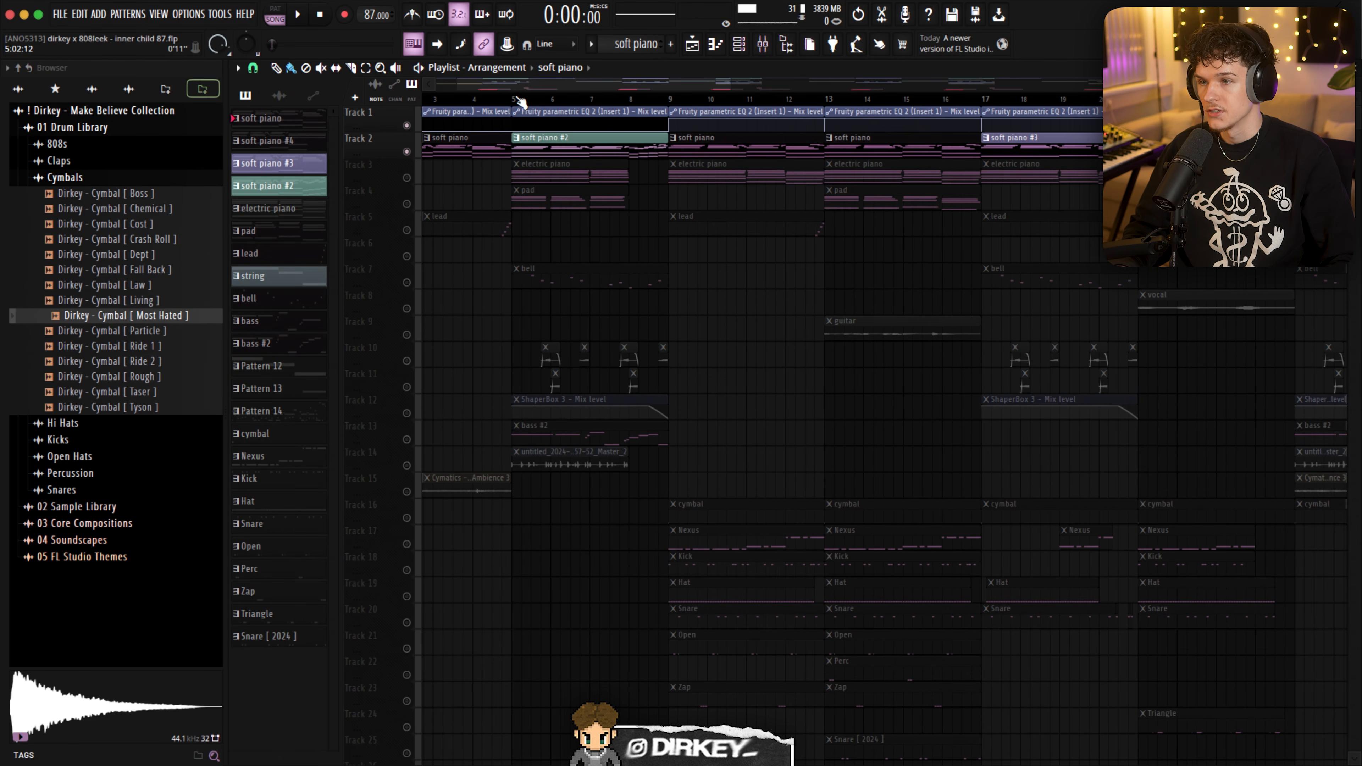
{"action": "double_click", "coordinate": [546, 141]}
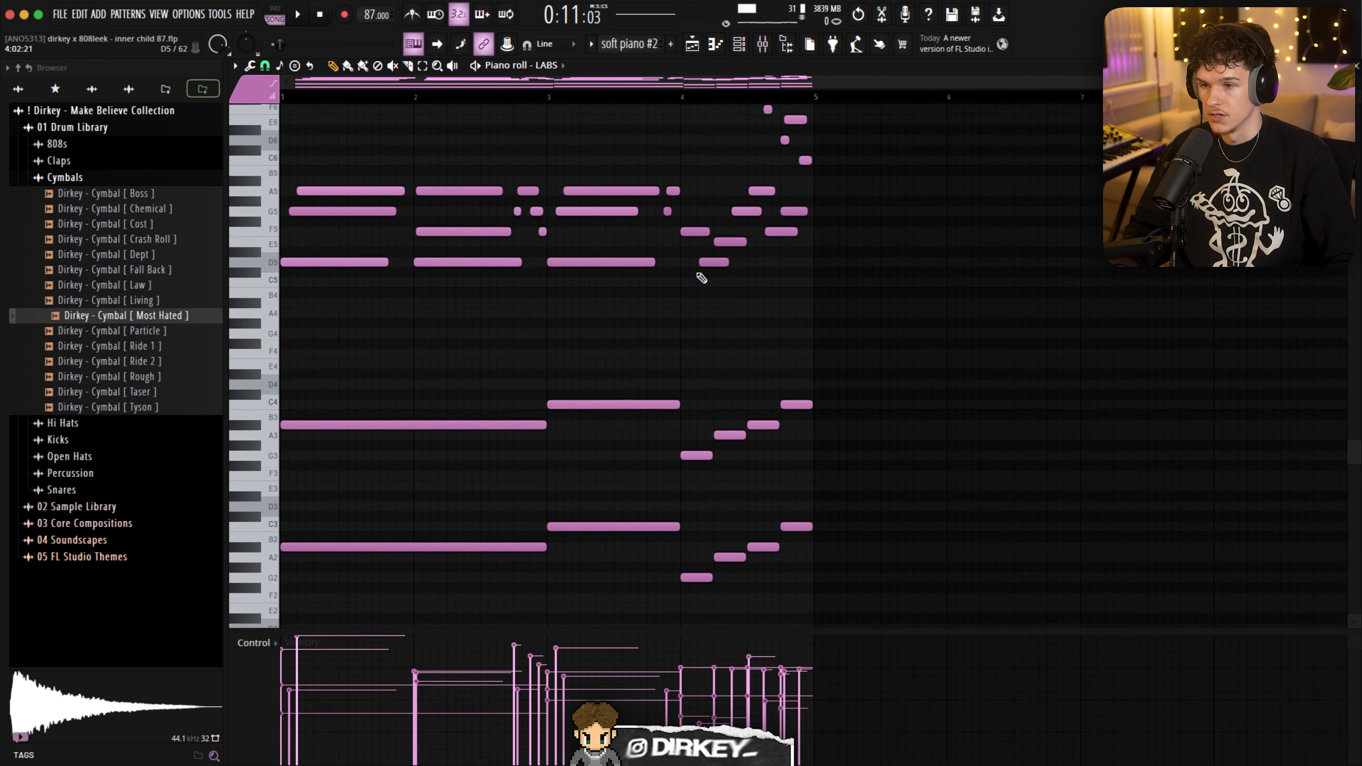
{"action": "left_click_drag", "start_coordinate": [696, 364], "coordinate": [853, 569]}
{"action": "scroll", "coordinate": [772, 389], "scroll_direction": "up", "scroll_amount": 3}
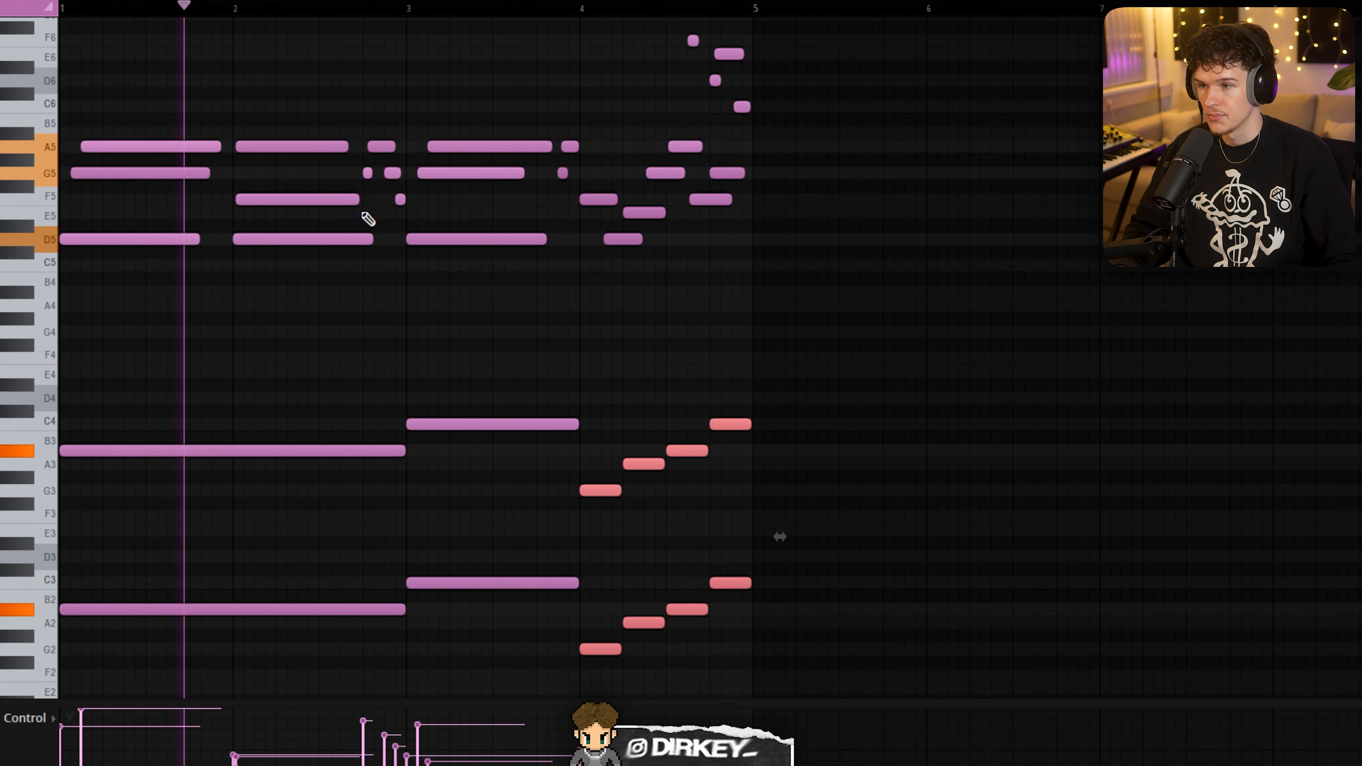
- Listen to the soft piano #2 pattern while pointing out its melody and the moving bass notes in bar 4
{"action": "left_click_drag", "start_coordinate": [110, 70], "coordinate": [791, 255]}
{"action": "left_click", "coordinate": [792, 258], "text": "ctrl"}
{"action": "left_click_drag", "start_coordinate": [619, 396], "coordinate": [834, 654]}
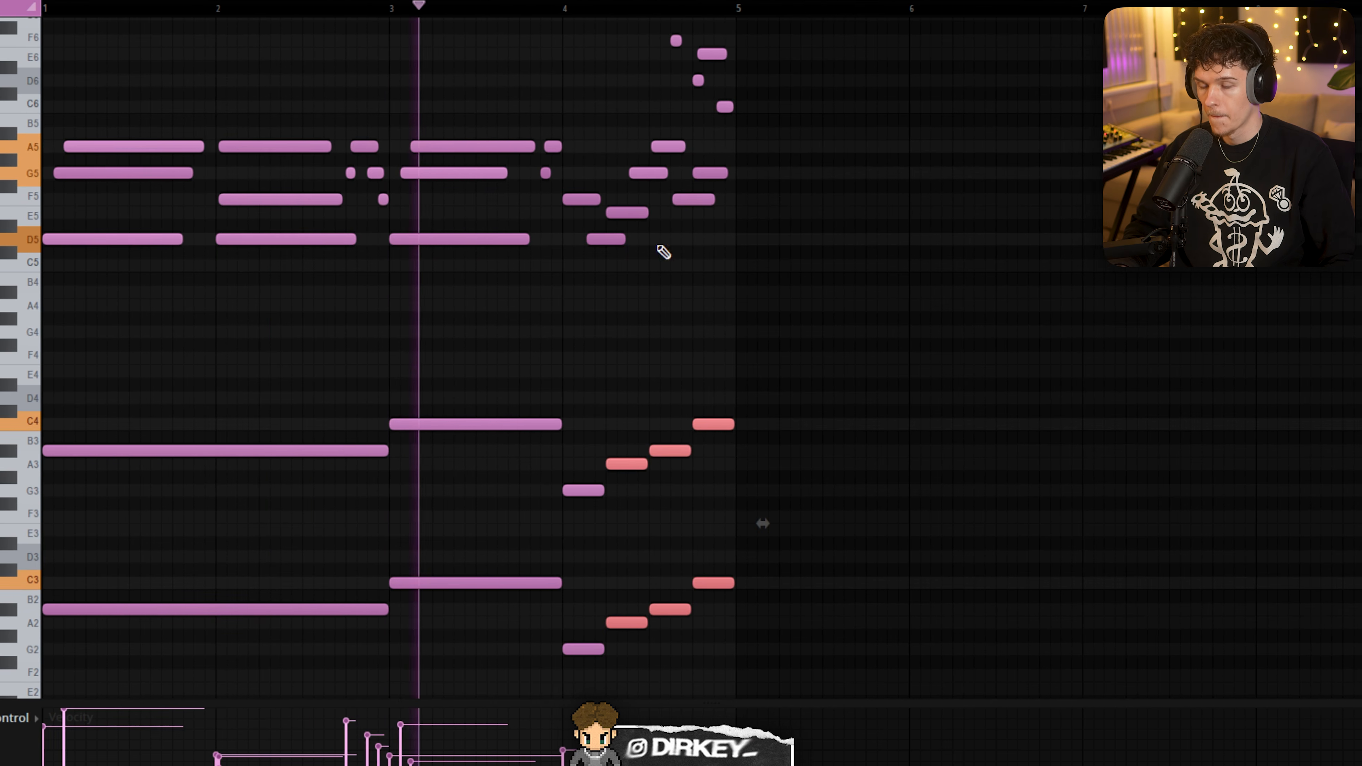
{"action": "mouse_move", "coordinate": [586, 392]}
{"action": "left_mouse_down"}
{"action": "mouse_move", "coordinate": [737, 666]}
{"action": "mouse_move", "coordinate": [815, 669]}
{"action": "left_mouse_up"}
{"action": "left_click", "coordinate": [907, 438], "text": "ctrl"}
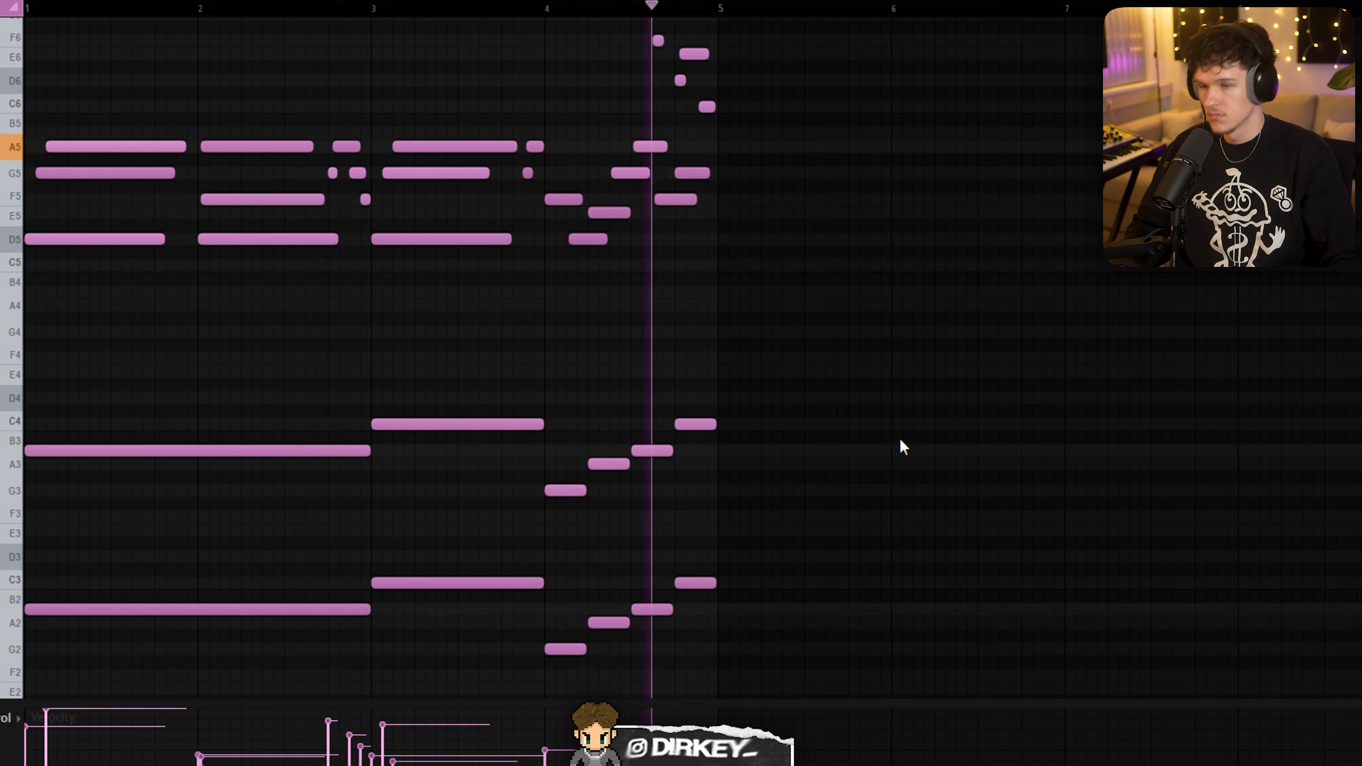
{"action": "key", "text": "space"}
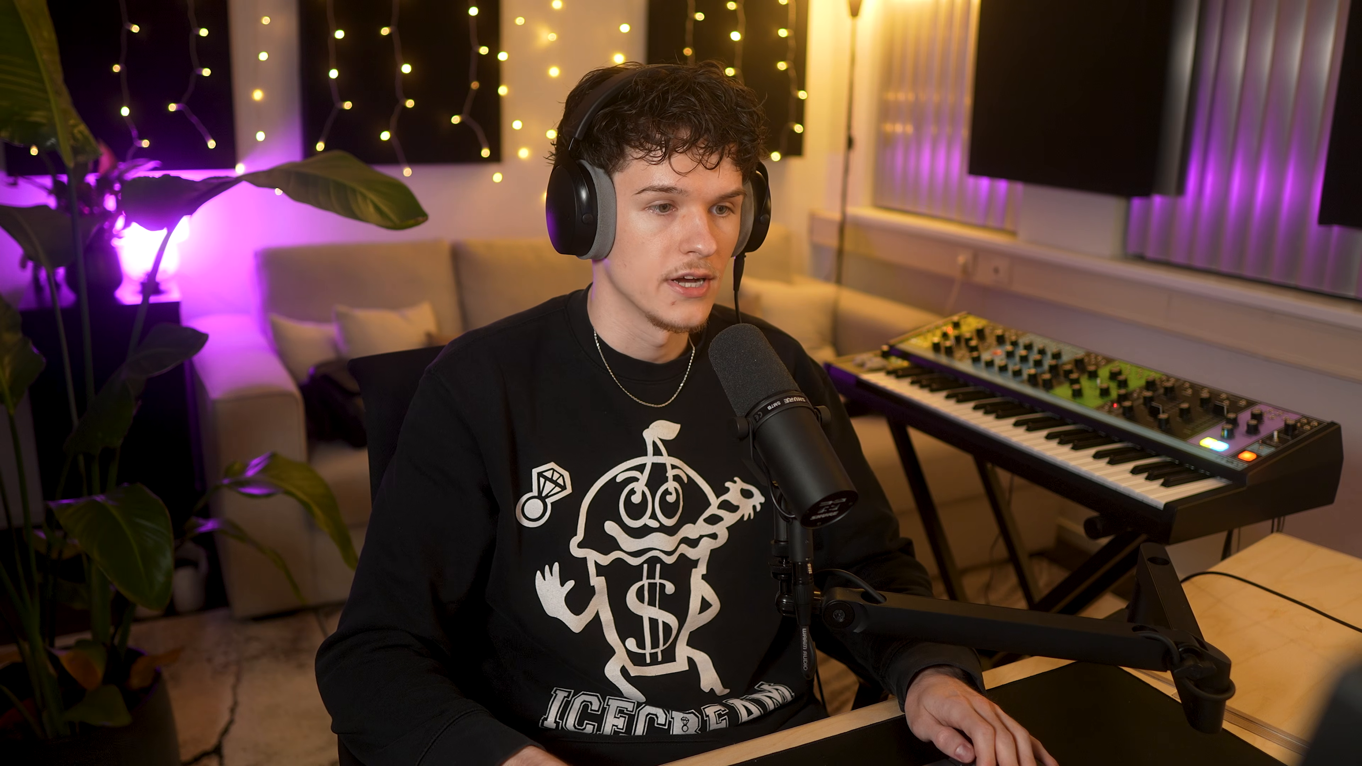
- Examine the ascending octave bass notes in bar 4 of soft piano #2 by selecting them pair by pair
{"action": "left_click_drag", "start_coordinate": [666, 420], "coordinate": [653, 652]}
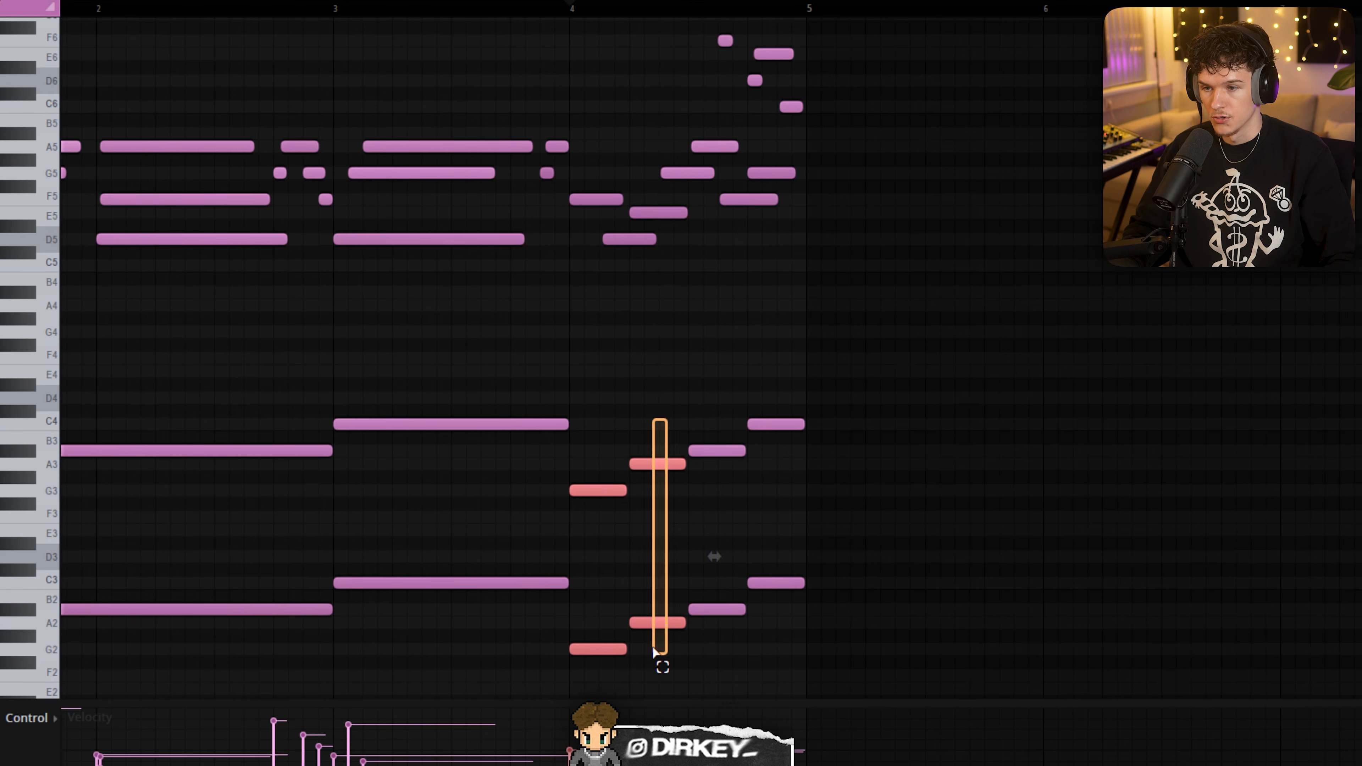
{"action": "left_click_drag", "start_coordinate": [766, 379], "coordinate": [804, 587]}
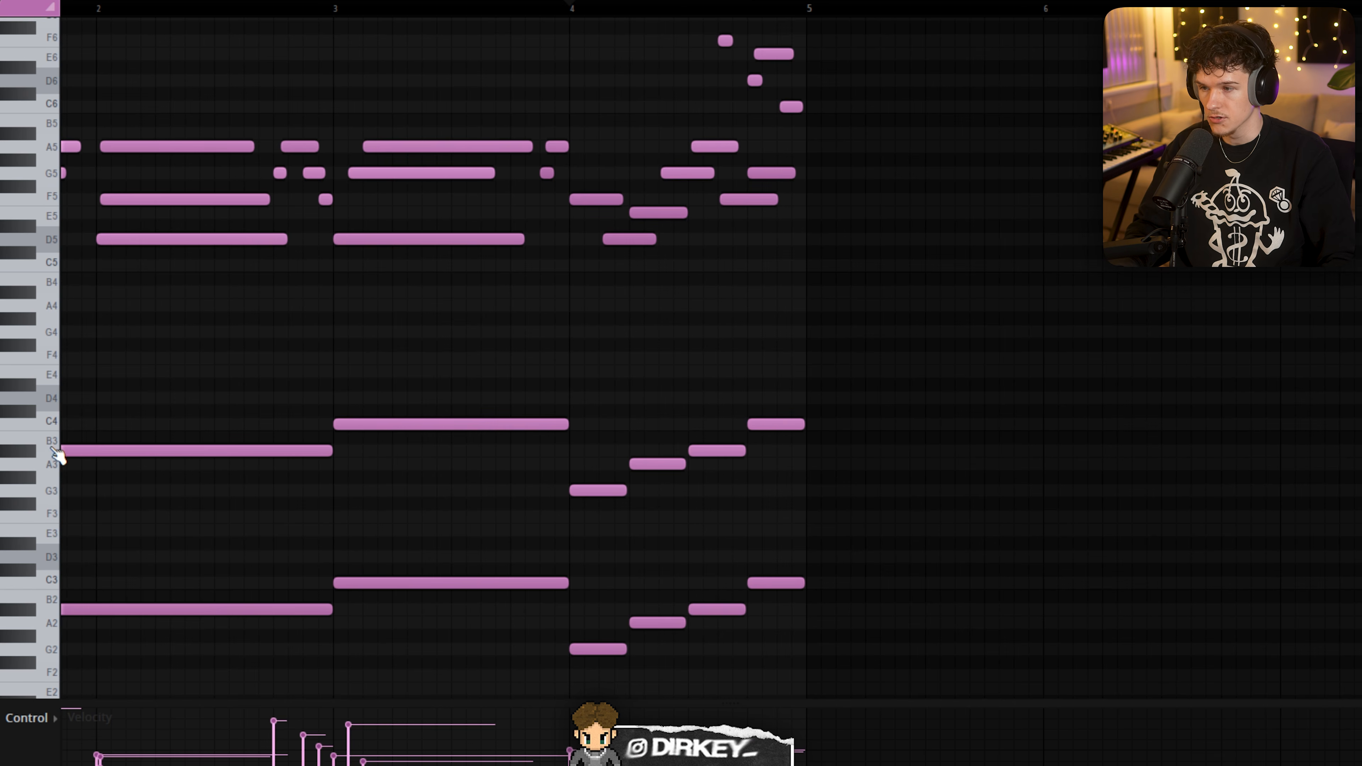
{"action": "key", "text": "space"}
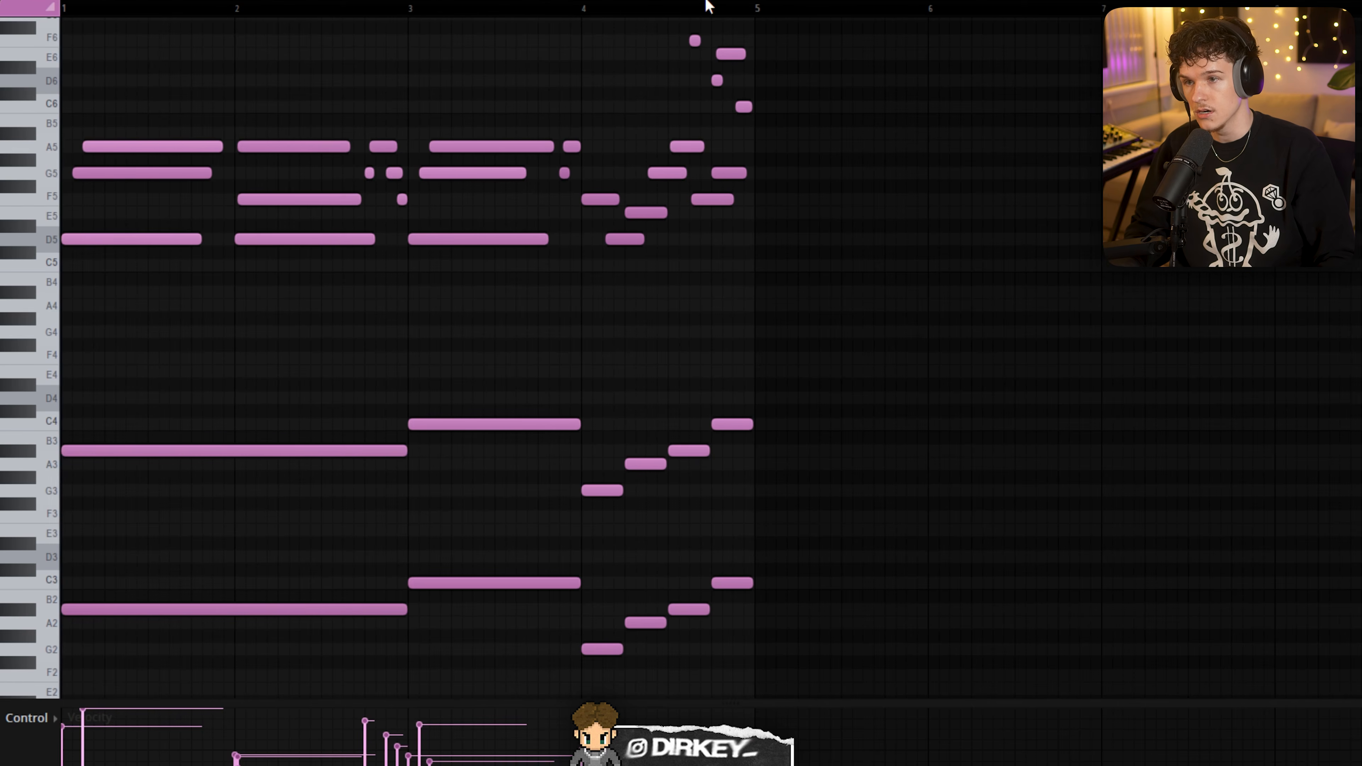
- Compare bar 4's melody notes with its bass notes by selecting each group in the soft piano #2 pattern
{"action": "scroll", "coordinate": [707, 30], "scroll_direction": "up", "scroll_amount": 3}
{"action": "left_click_drag", "start_coordinate": [578, 88], "coordinate": [804, 343]}
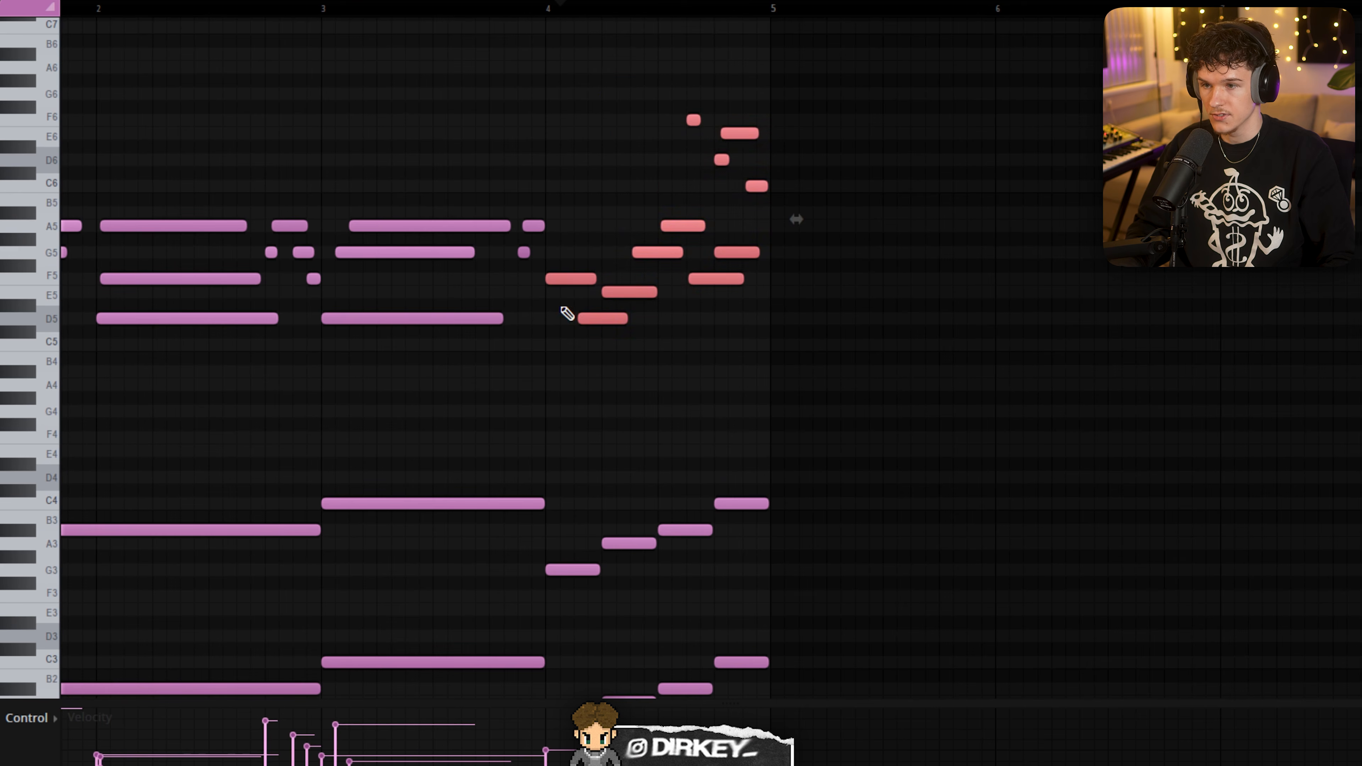
{"action": "left_click_drag", "start_coordinate": [586, 61], "coordinate": [797, 341]}
{"action": "scroll", "coordinate": [601, 405], "scroll_direction": "down", "scroll_amount": 3}
{"action": "left_click_drag", "start_coordinate": [579, 367], "coordinate": [753, 633]}
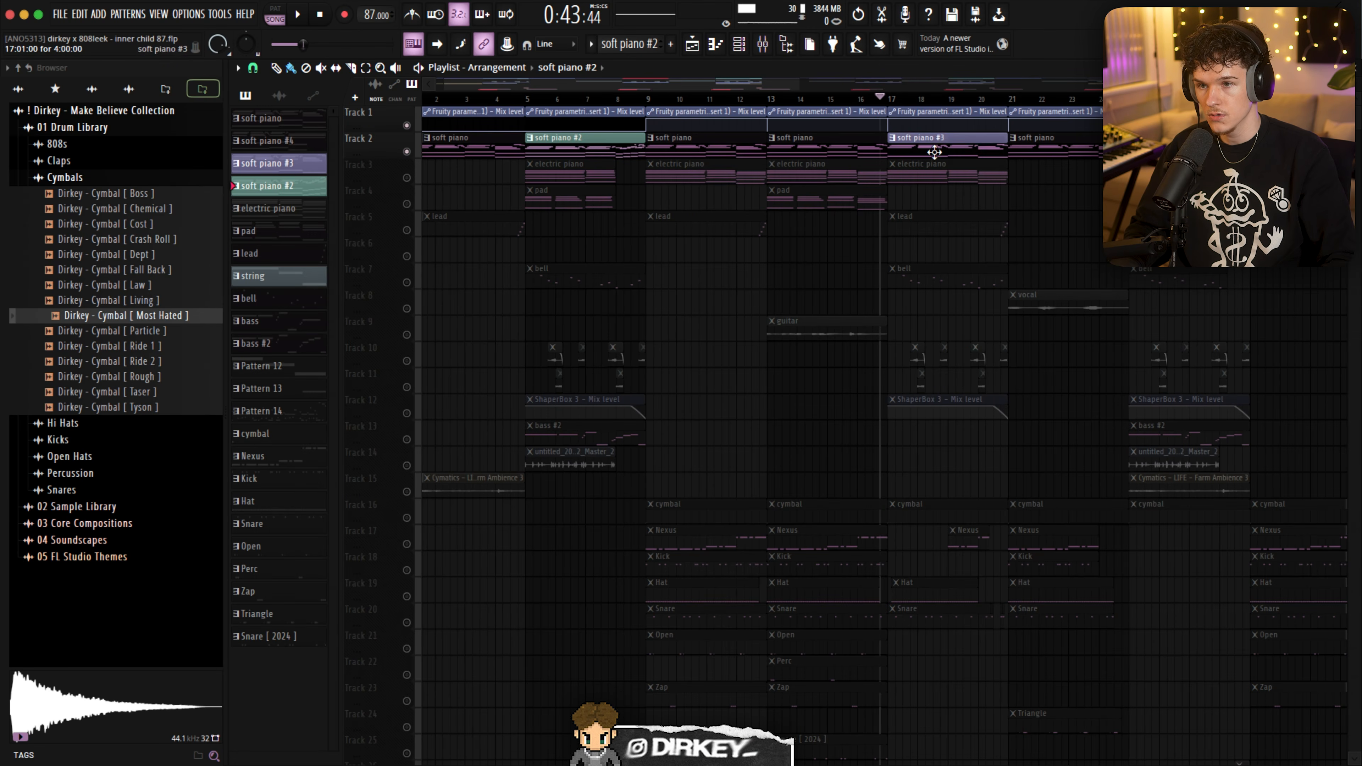
- Open the soft piano #3 clip at bar 17 in the piano roll and play it
{"action": "double_click", "coordinate": [934, 152]}
{"action": "key", "text": "space"}
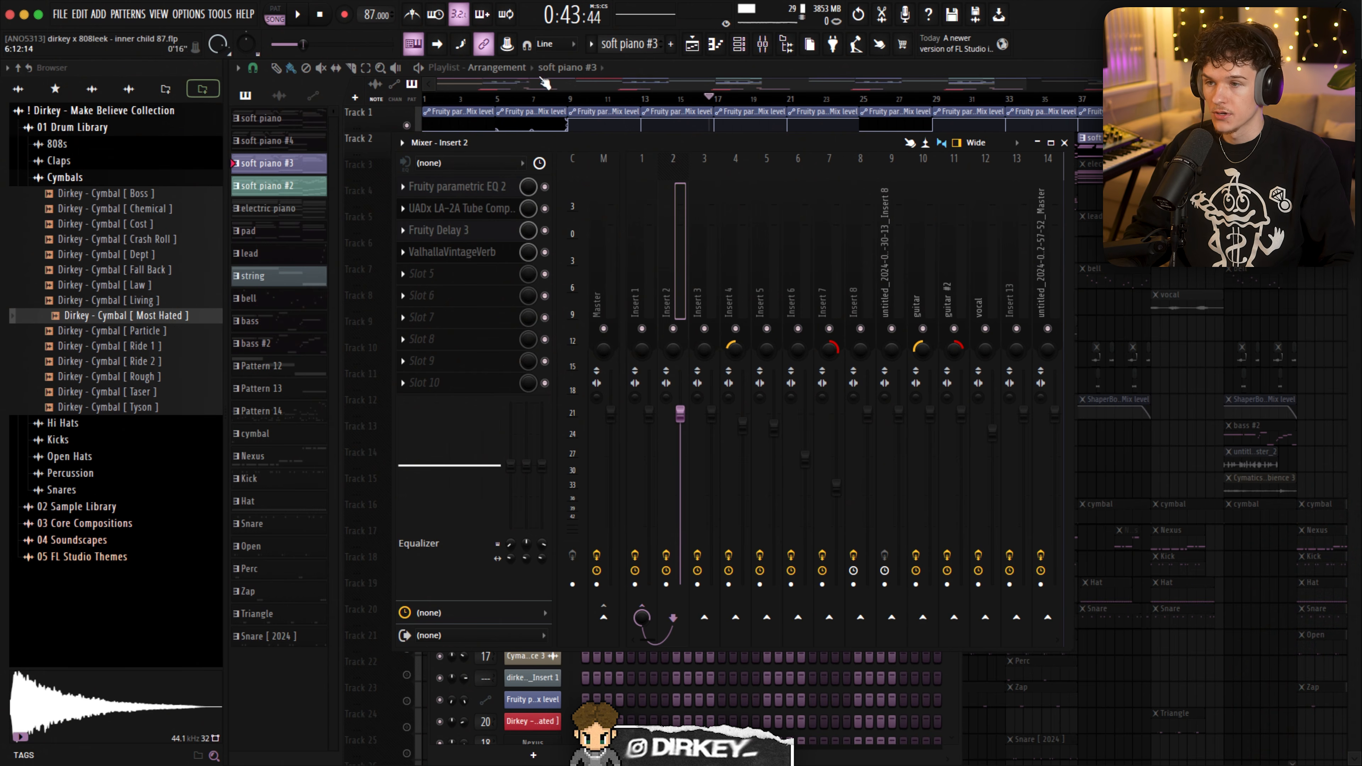
- Inspect the Fruity parametric EQ 2 and UADx LA-2A Tube Compressor settings on mixer Insert 2
{"action": "left_click", "coordinate": [453, 186]}
{"action": "left_click_drag", "start_coordinate": [455, 240], "coordinate": [435, 221]}
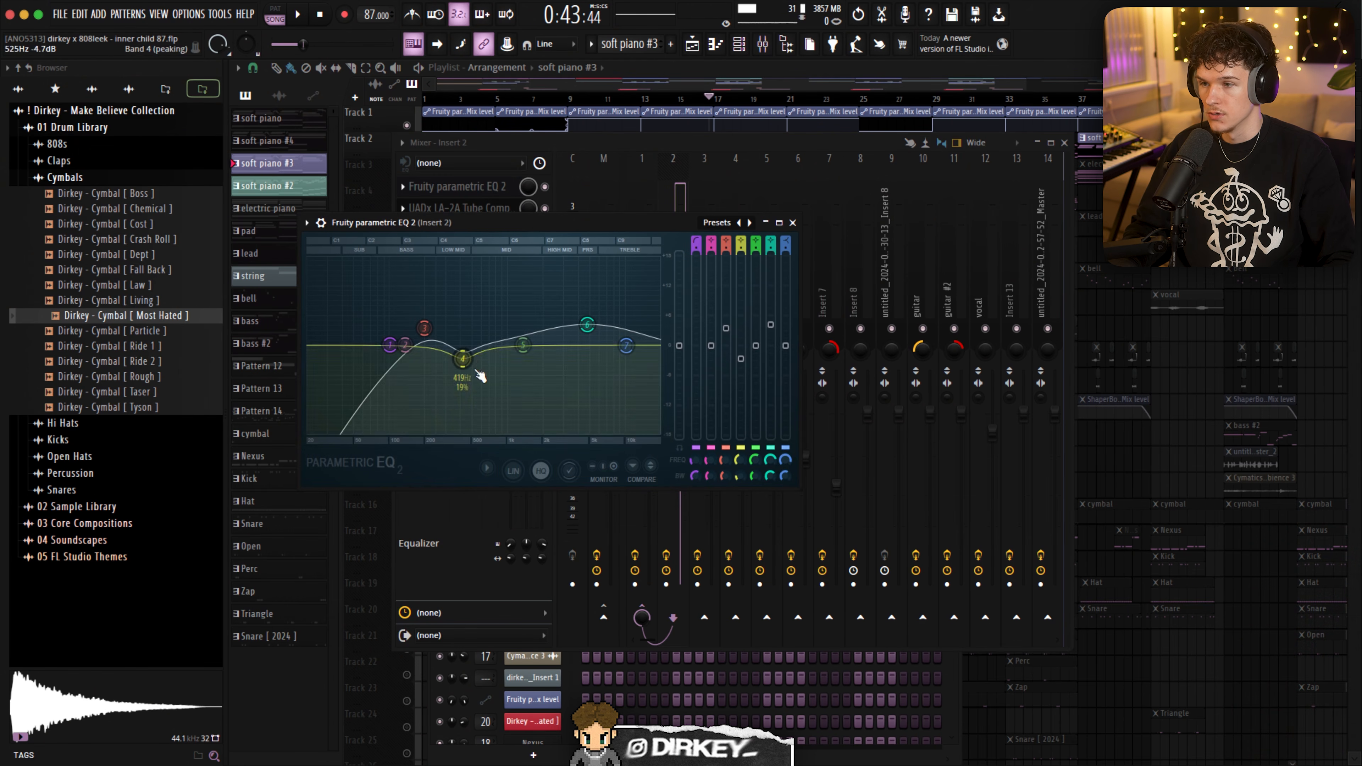
{"action": "left_click", "coordinate": [481, 191]}
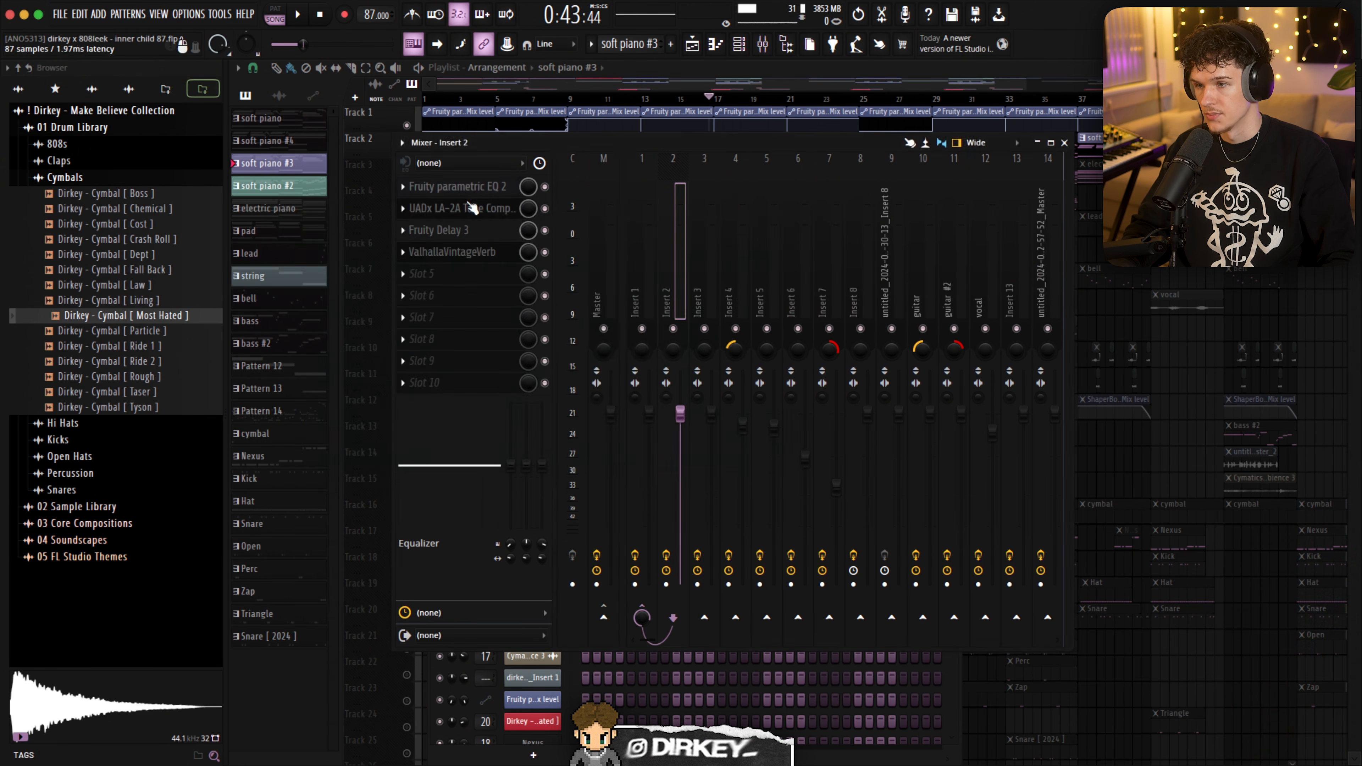
{"action": "left_click", "coordinate": [472, 206]}
{"action": "left_click_drag", "start_coordinate": [461, 170], "coordinate": [573, 219]}
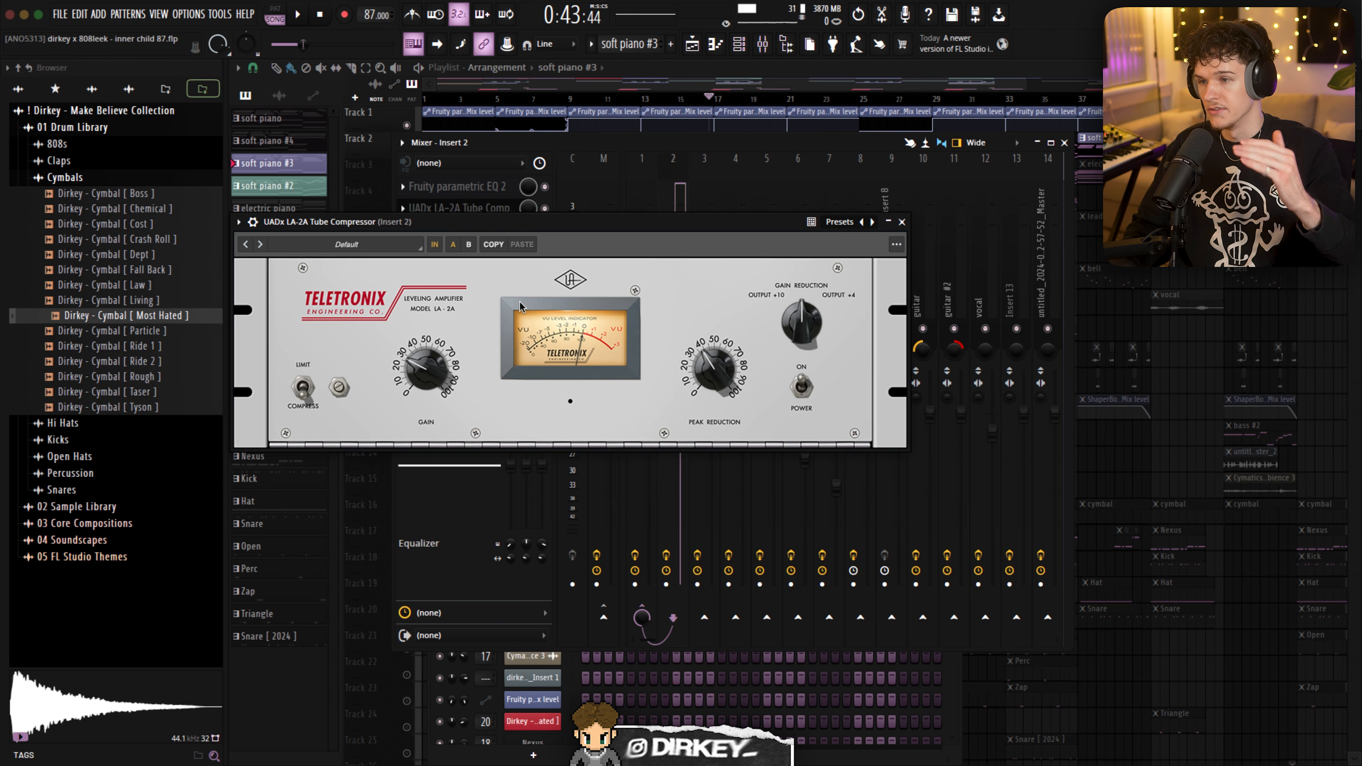
- Inspect Fruity Delay 3 and ValhallaVintageVerb on mixer Insert 2, playing the piano through the effects
{"action": "left_click", "coordinate": [456, 231]}
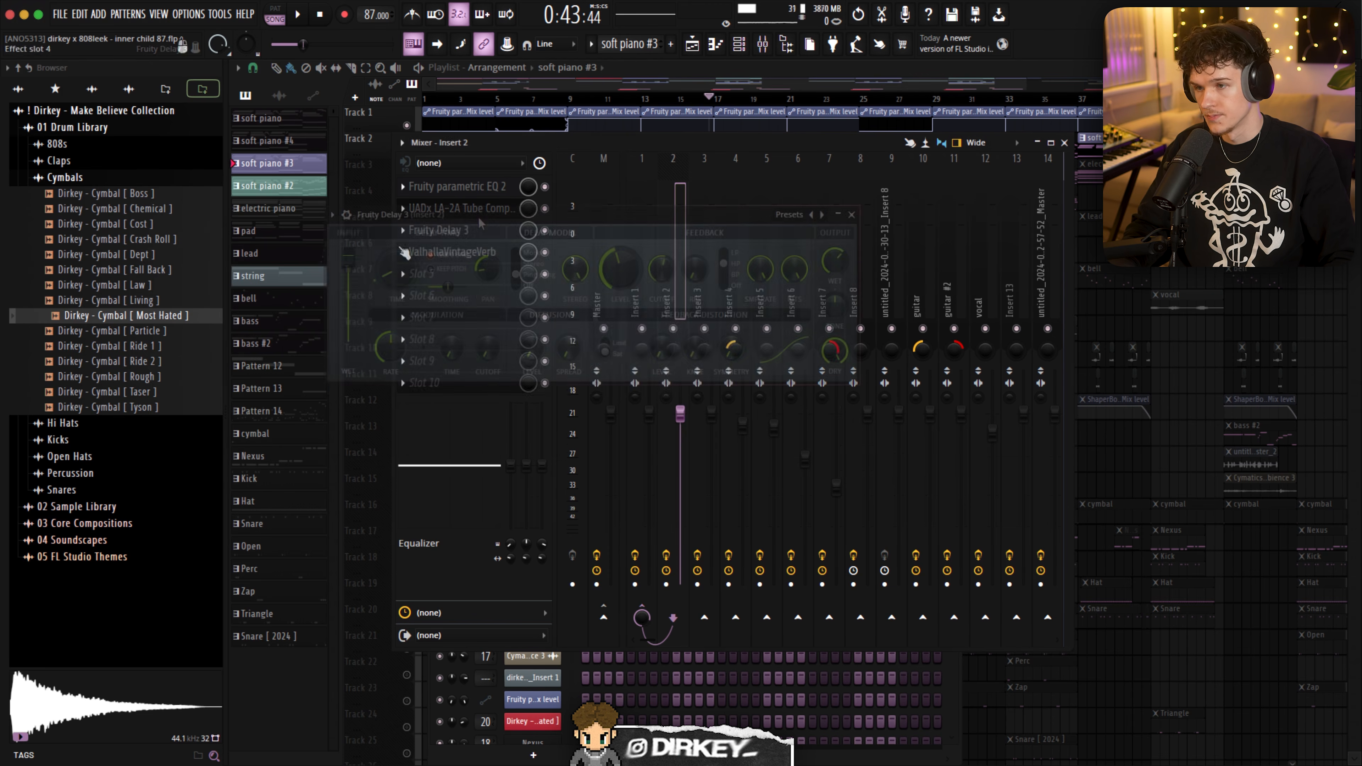
{"action": "left_click_drag", "start_coordinate": [440, 195], "coordinate": [465, 222]}
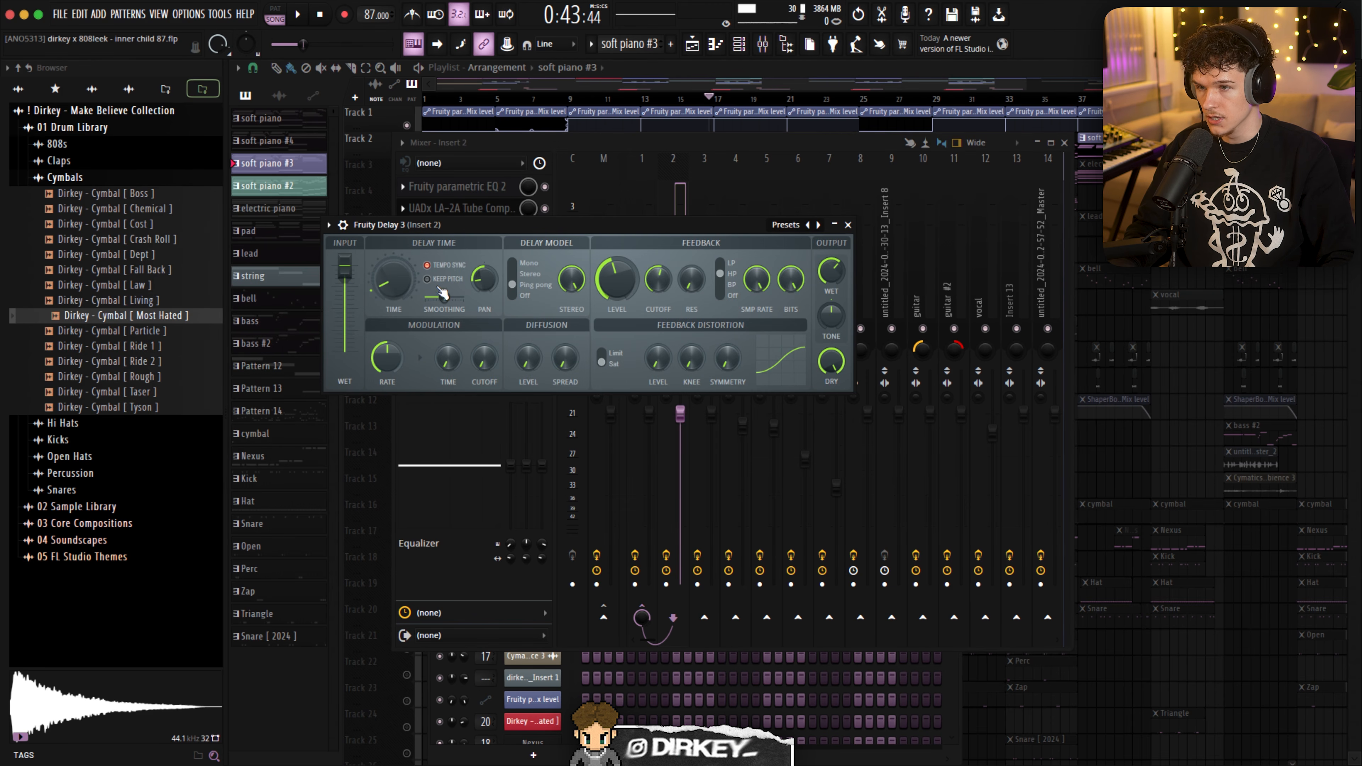
{"action": "key", "text": "space"}
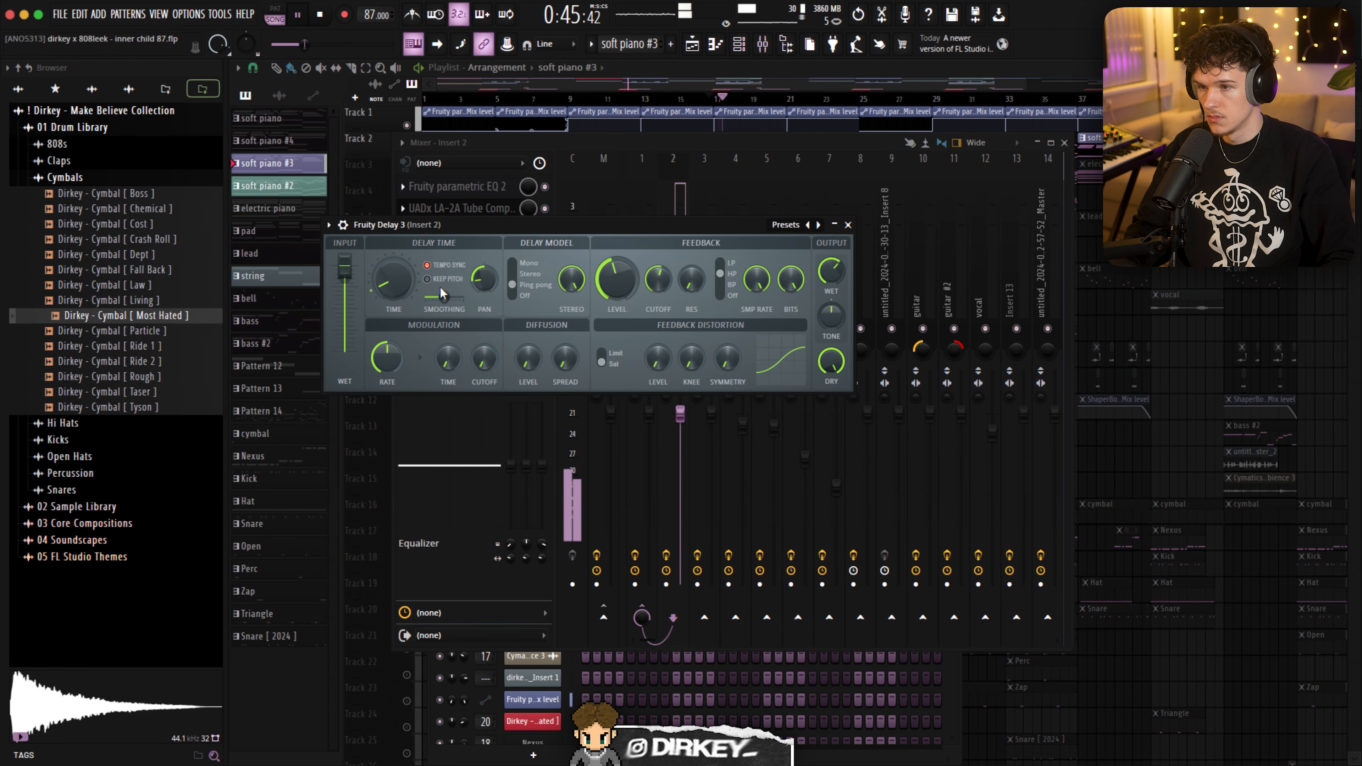
{"action": "left_click_drag", "start_coordinate": [507, 223], "coordinate": [508, 319]}
{"action": "key", "text": "space"}
{"action": "left_click", "coordinate": [487, 252]}
{"action": "key", "text": "Escape"}
- Set the playback position to bar 9 and show the mixer with Insert 2's effect chain
{"action": "left_click", "coordinate": [569, 99]}
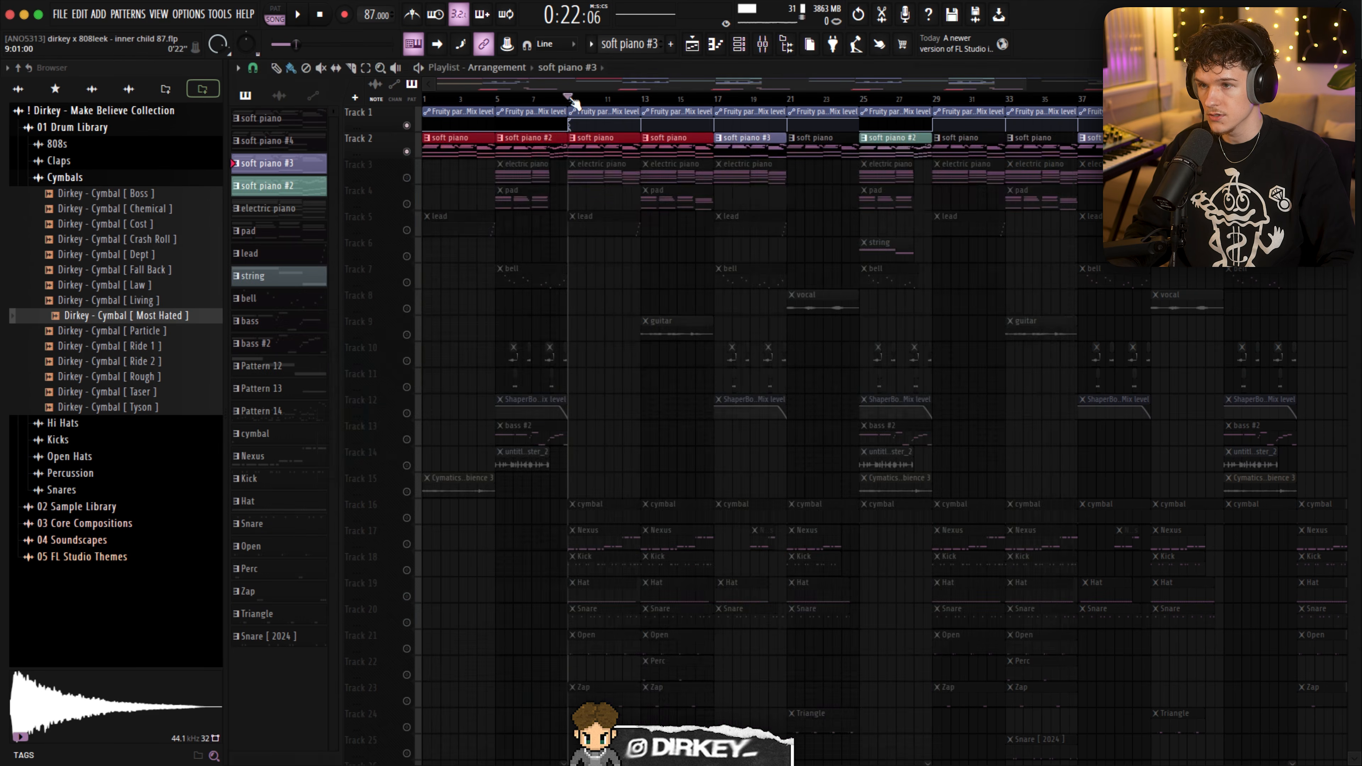
{"action": "left_click", "coordinate": [766, 53]}
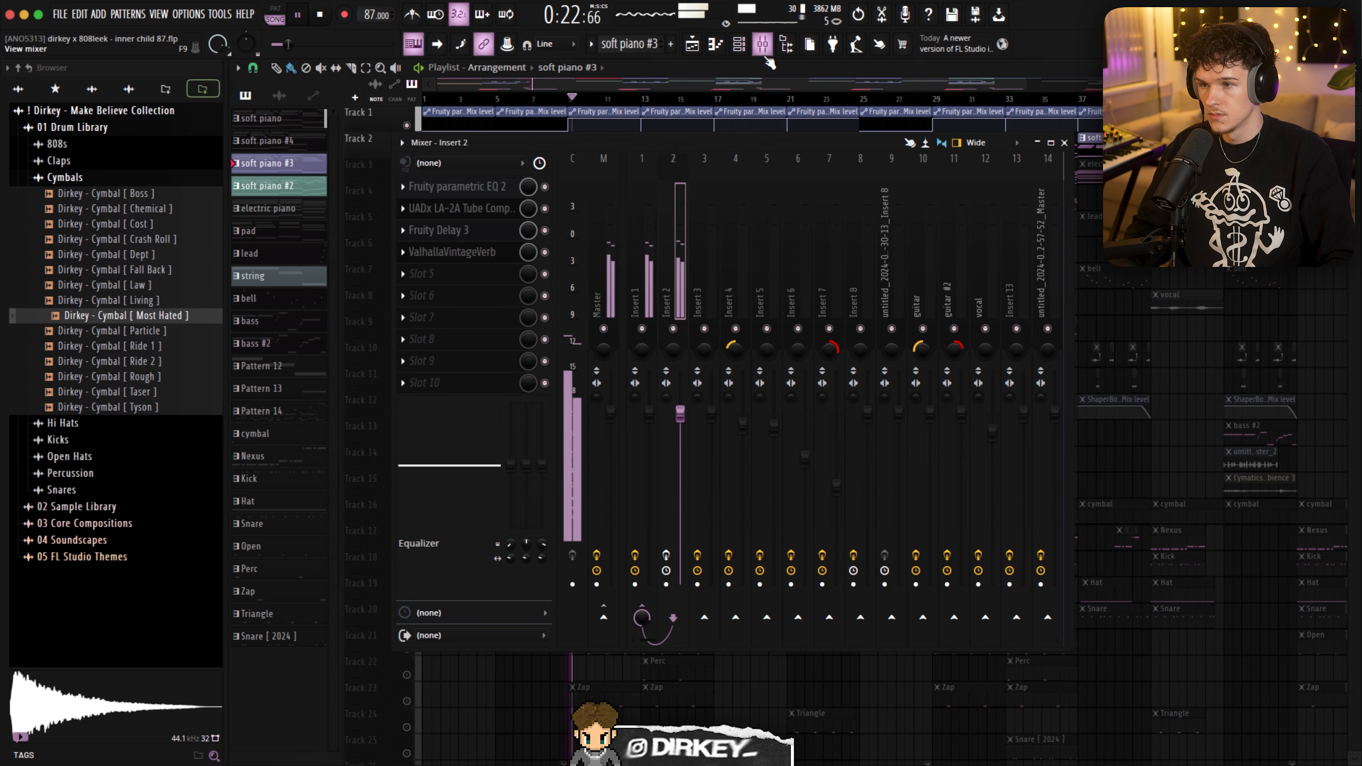
- Switch the effects on mixer Insert 2 back on and play the soft piano through them
{"action": "left_click", "coordinate": [668, 556]}
{"action": "key", "text": "space"}
{"action": "key", "text": "space"}
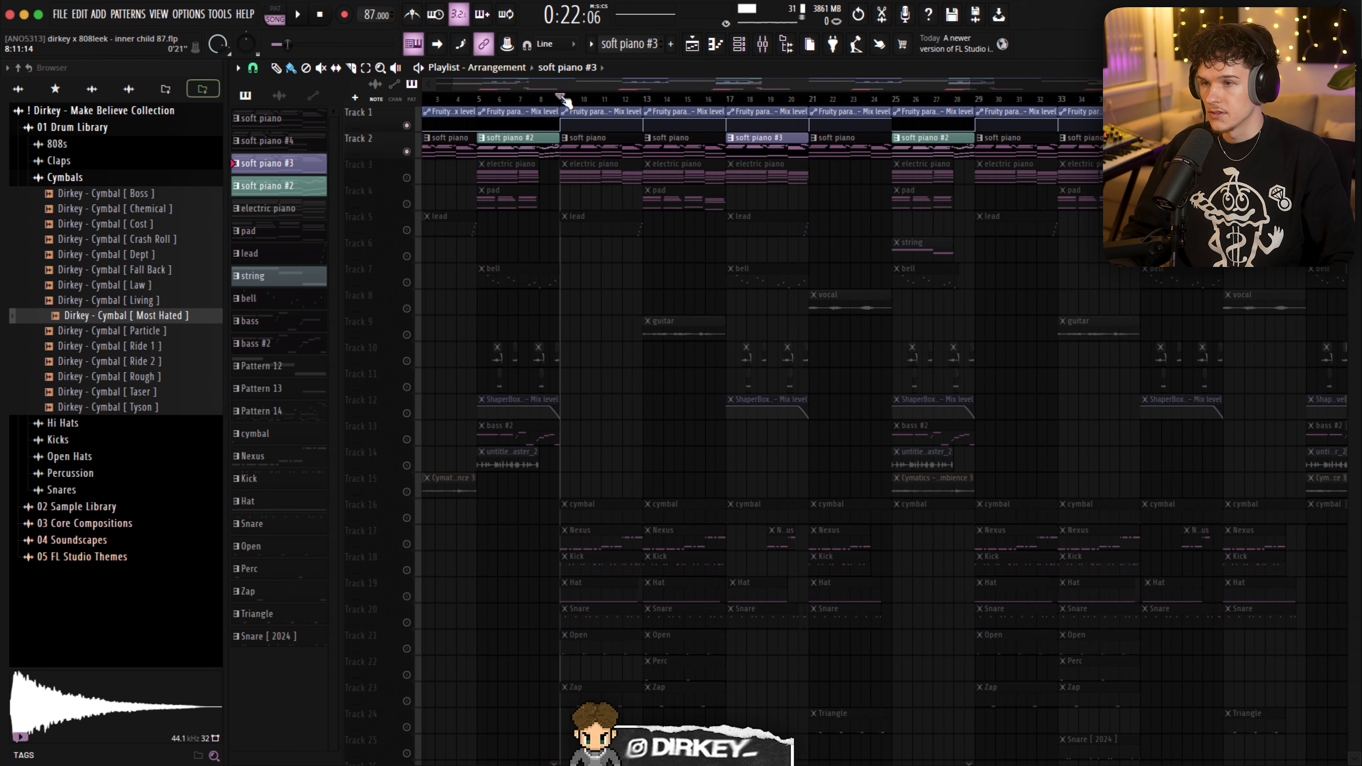
- Open the electric piano clip at bar 9 in the piano roll and play its chords and bass notes
{"action": "scroll", "coordinate": [671, 100], "scroll_direction": "up", "scroll_amount": 3}
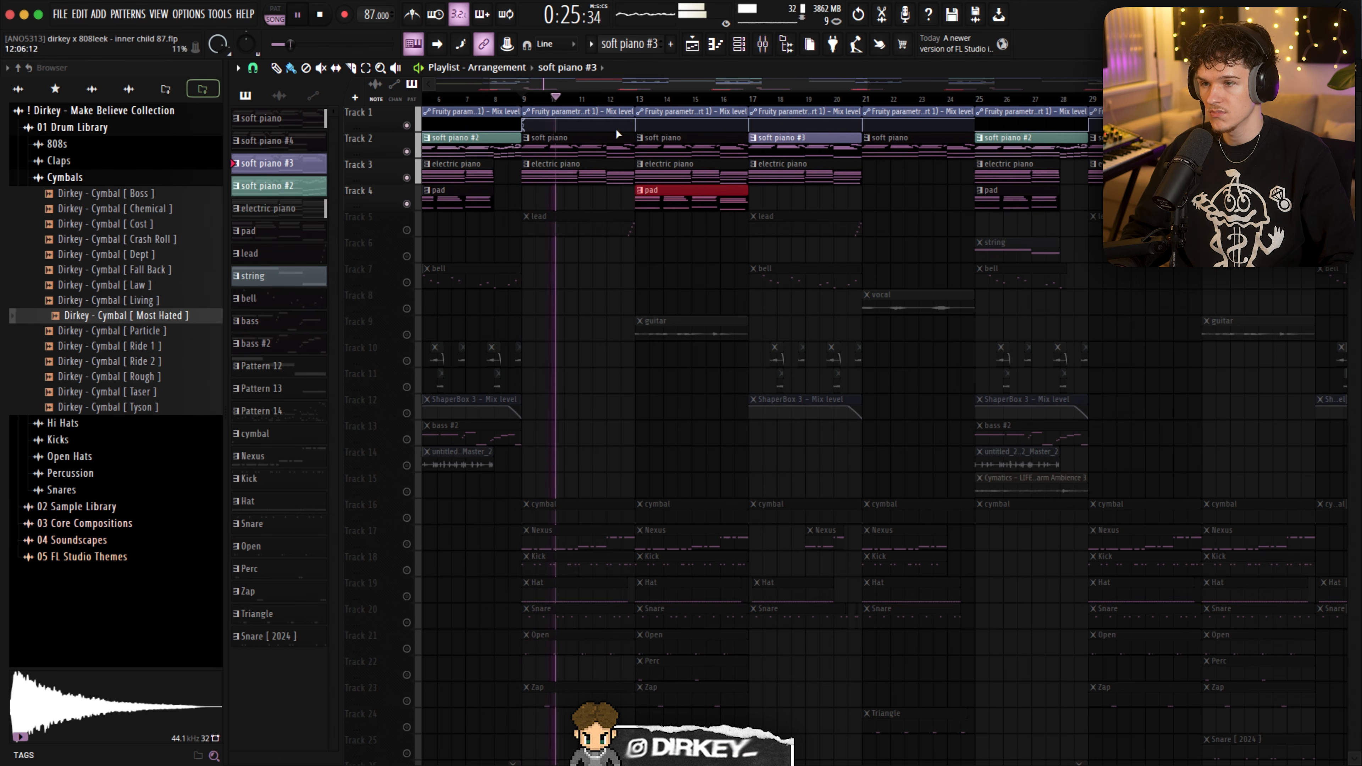
{"action": "double_click", "coordinate": [555, 176]}
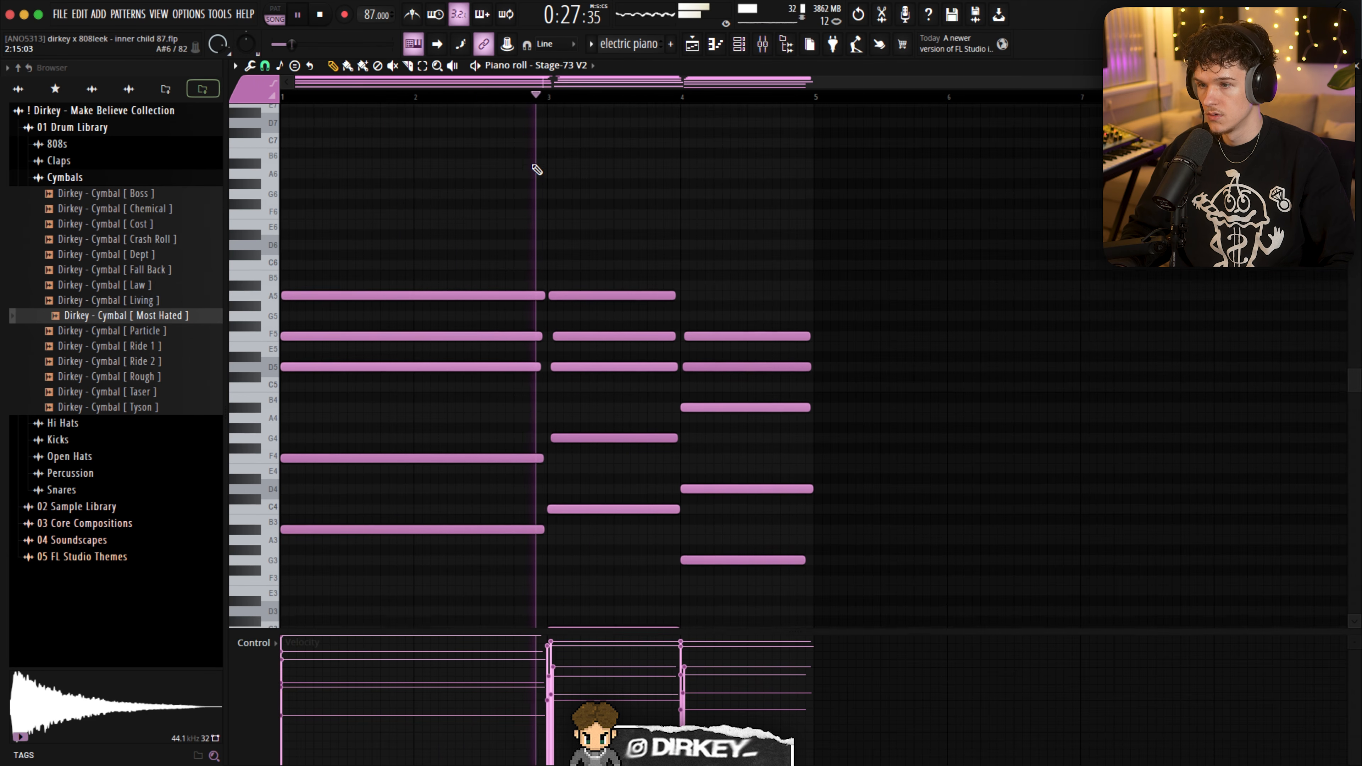
{"action": "scroll", "coordinate": [549, 206], "scroll_direction": "down", "scroll_amount": 3}
{"action": "left_click_drag", "start_coordinate": [438, 138], "coordinate": [937, 623]}
{"action": "left_click_drag", "start_coordinate": [362, 127], "coordinate": [496, 545]}
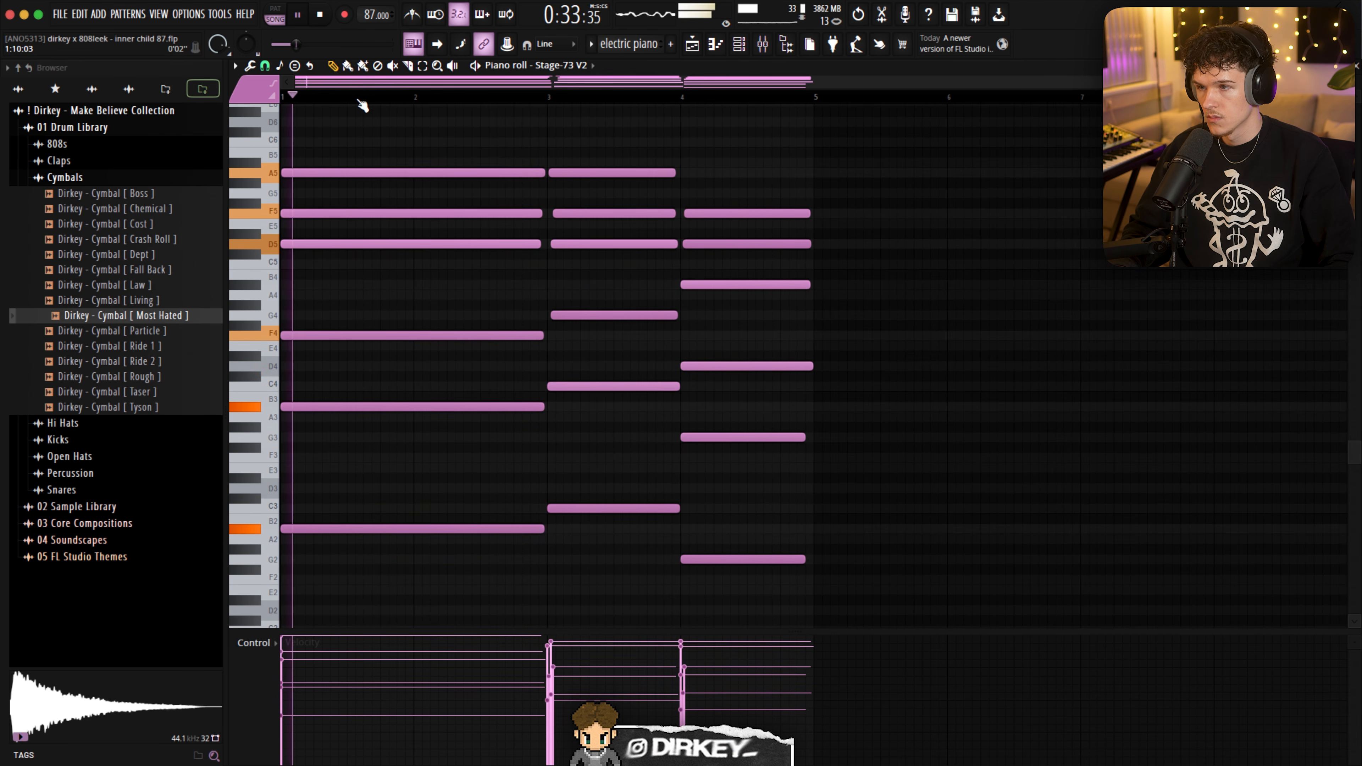
{"action": "key", "text": "space"}
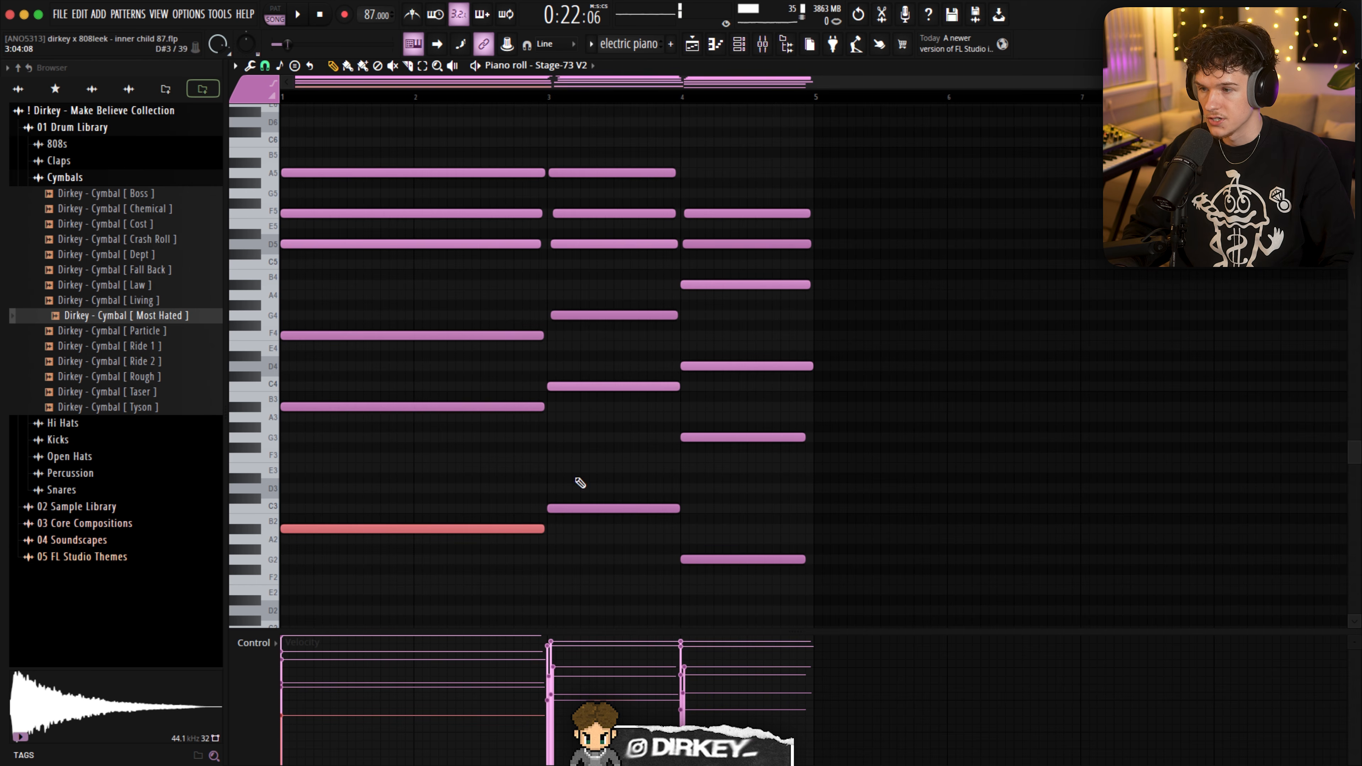
- Select the three upper notes of the electric piano's first chord, play it, and return to the playlist
{"action": "scroll", "coordinate": [364, 232], "scroll_direction": "up", "scroll_amount": 2}
{"action": "left_click_drag", "start_coordinate": [327, 188], "coordinate": [392, 341]}
{"action": "key", "text": "space"}
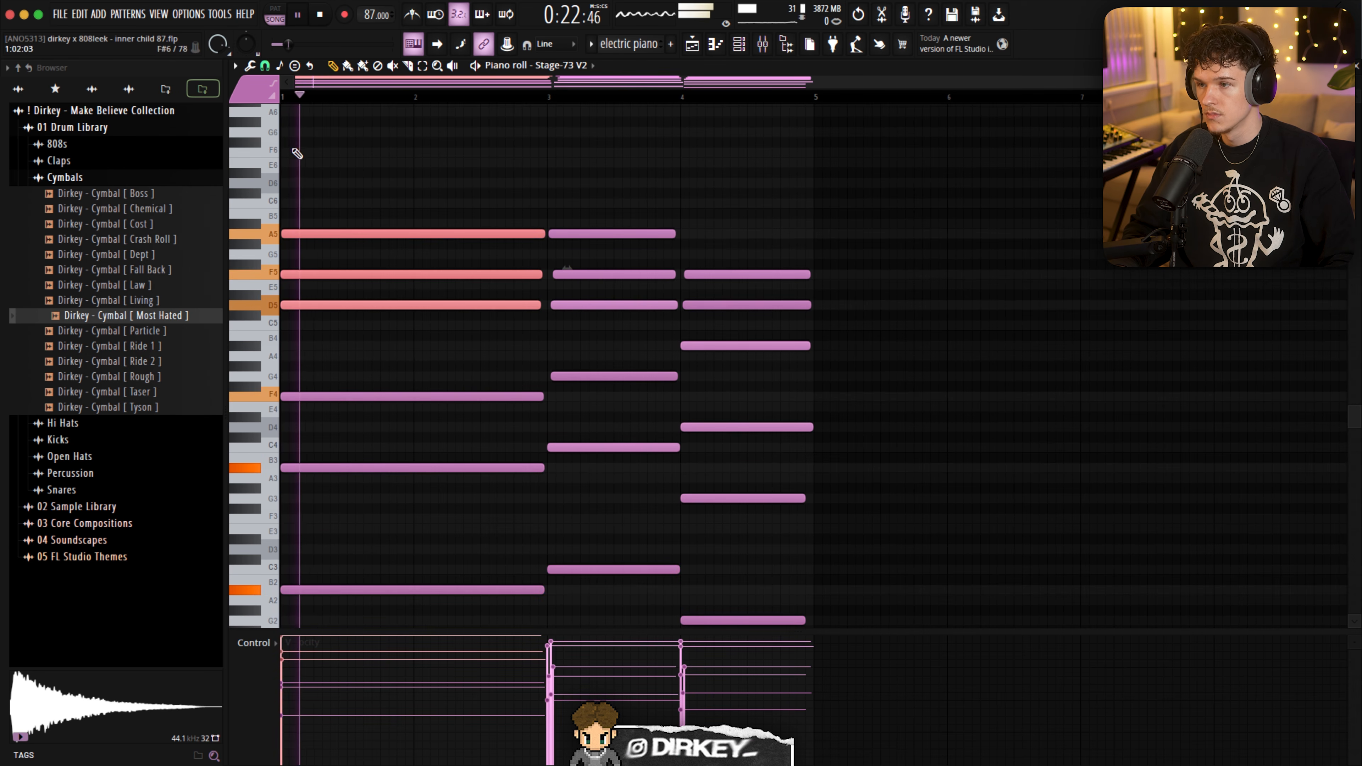
{"action": "key", "text": "F5"}
{"action": "key", "text": "space"}
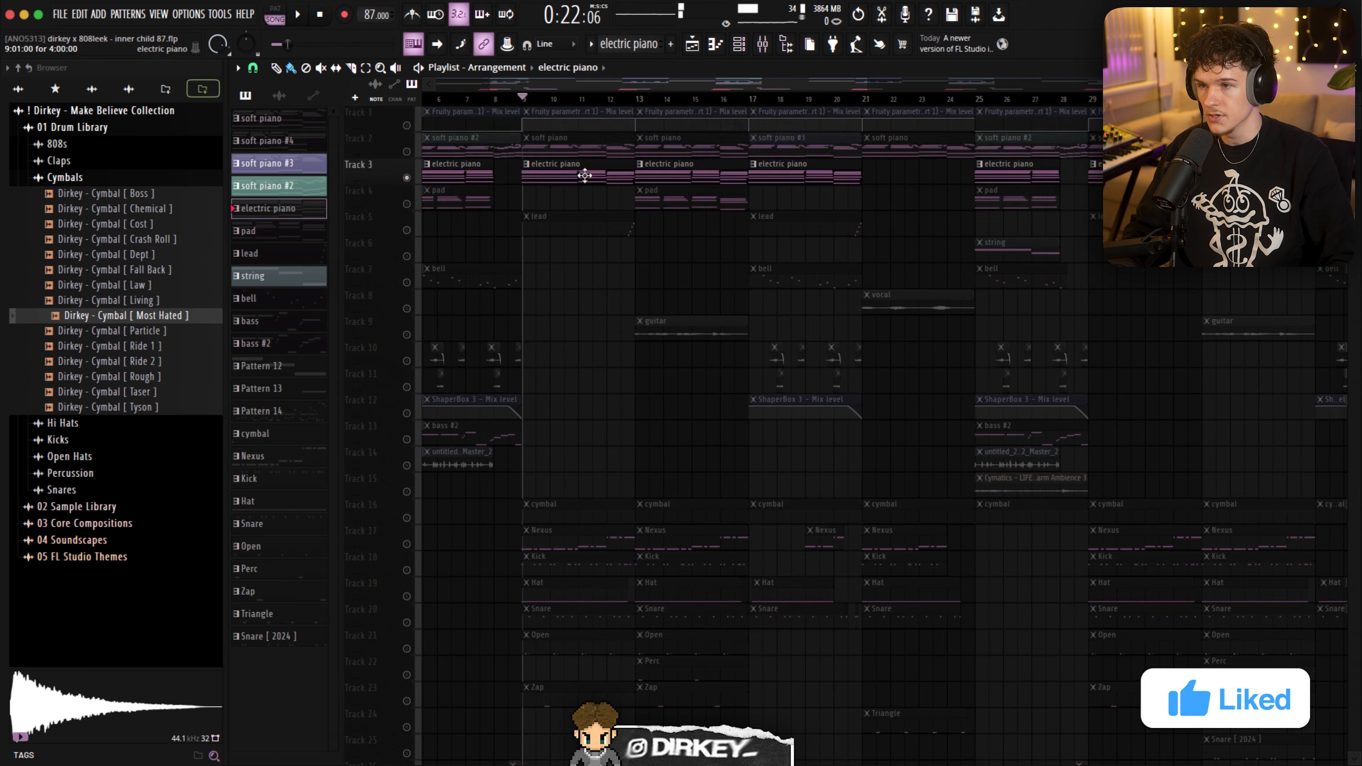
- Play the electric piano pattern while viewing its Stage-73 V2 instrument and Good Vibes preset
{"action": "key", "text": "F7"}
{"action": "key", "text": "space"}
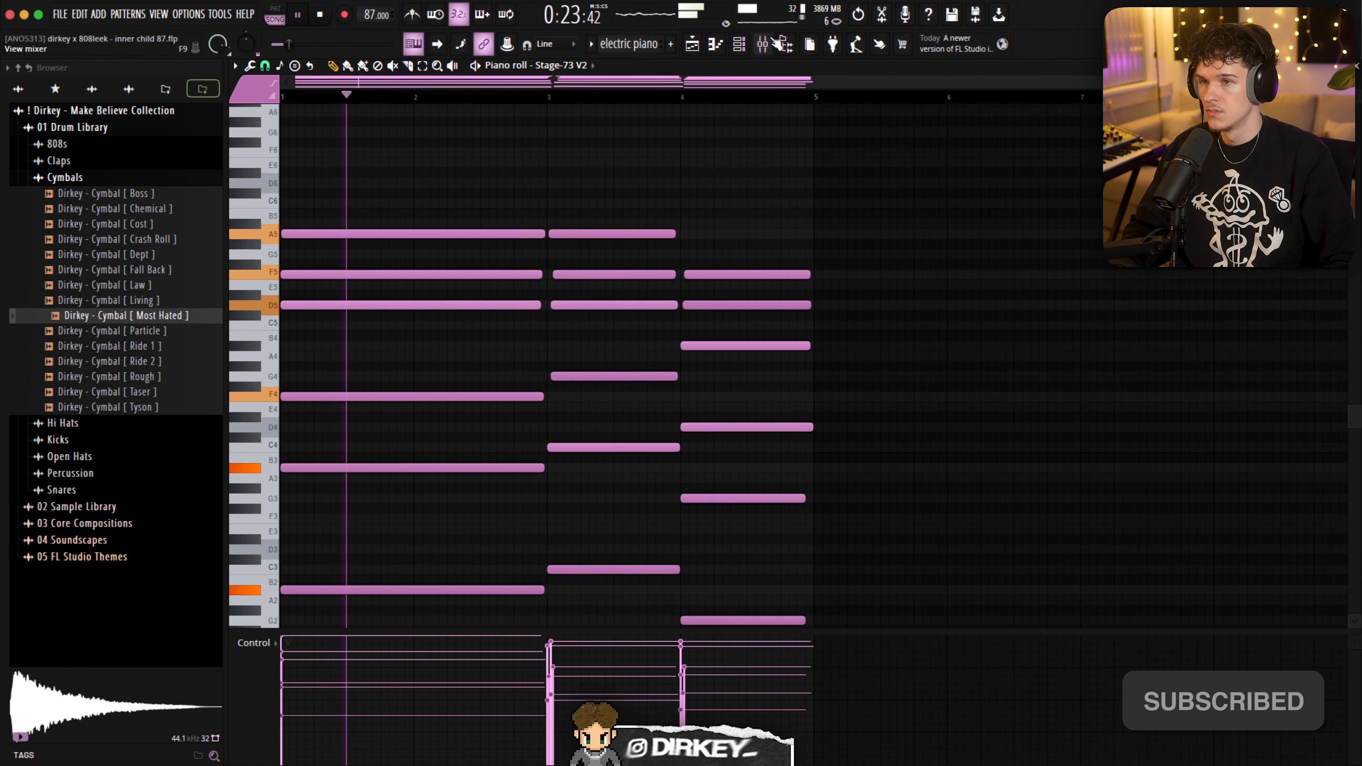
{"action": "key", "text": "F6"}
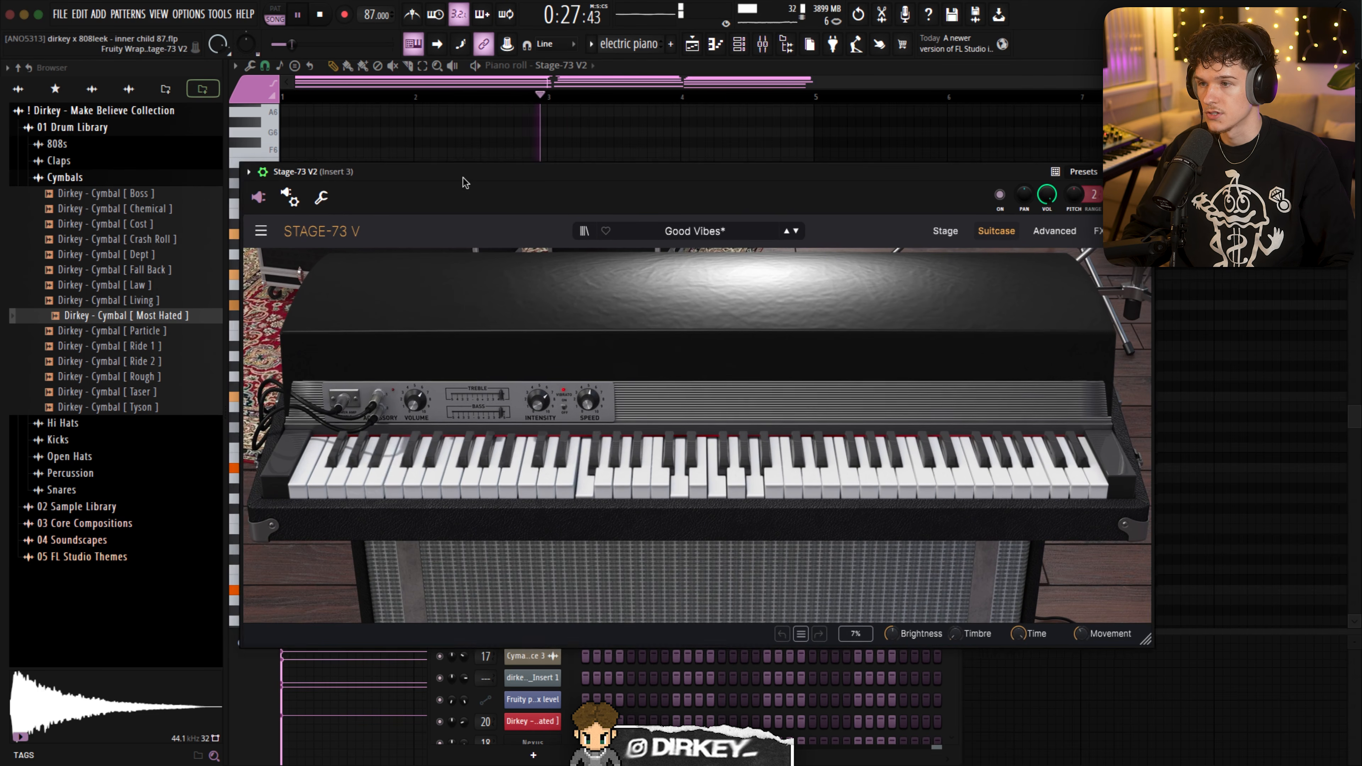
{"action": "left_click_drag", "start_coordinate": [464, 183], "coordinate": [430, 167]}
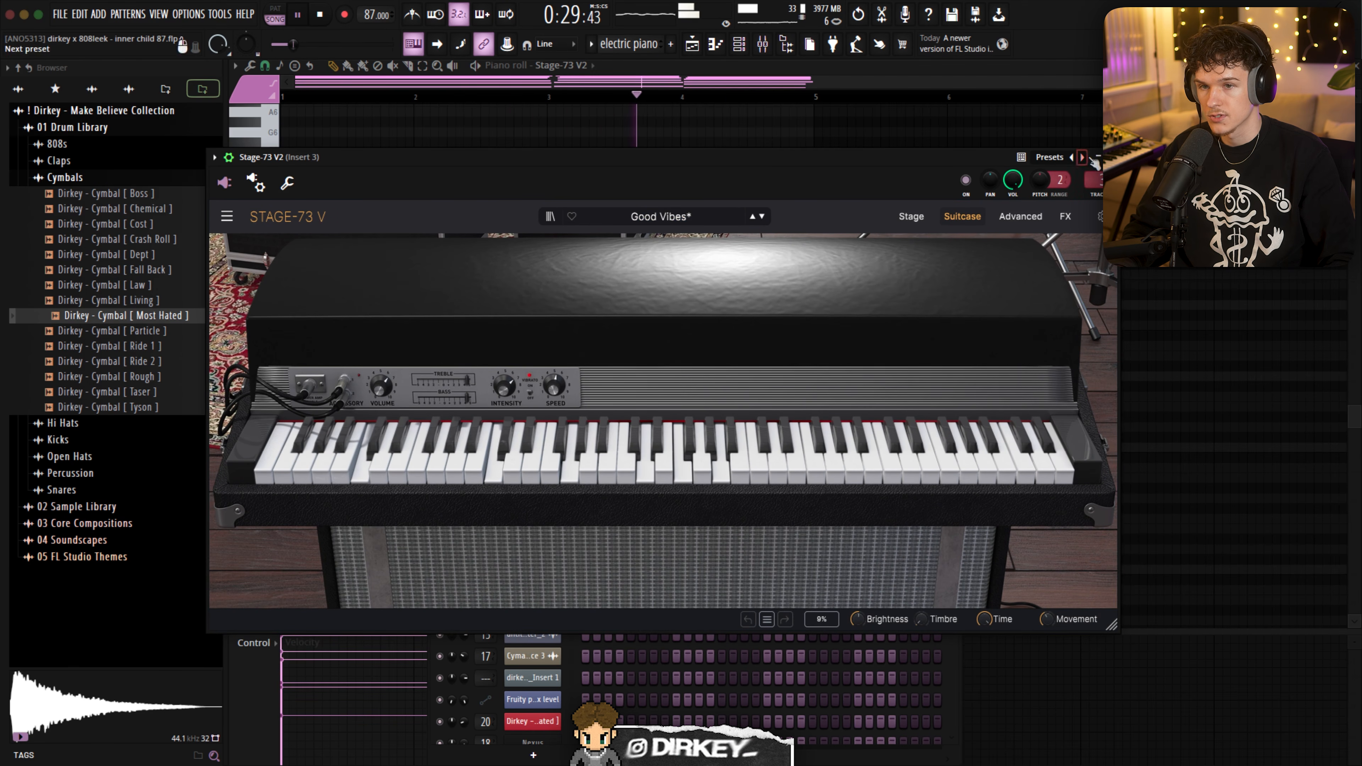
{"action": "left_click", "coordinate": [1110, 157]}
- Inspect the Fruity parametric EQ 2 and FIN-MICRO effects on mixer Insert 3
{"action": "left_click", "coordinate": [763, 45]}
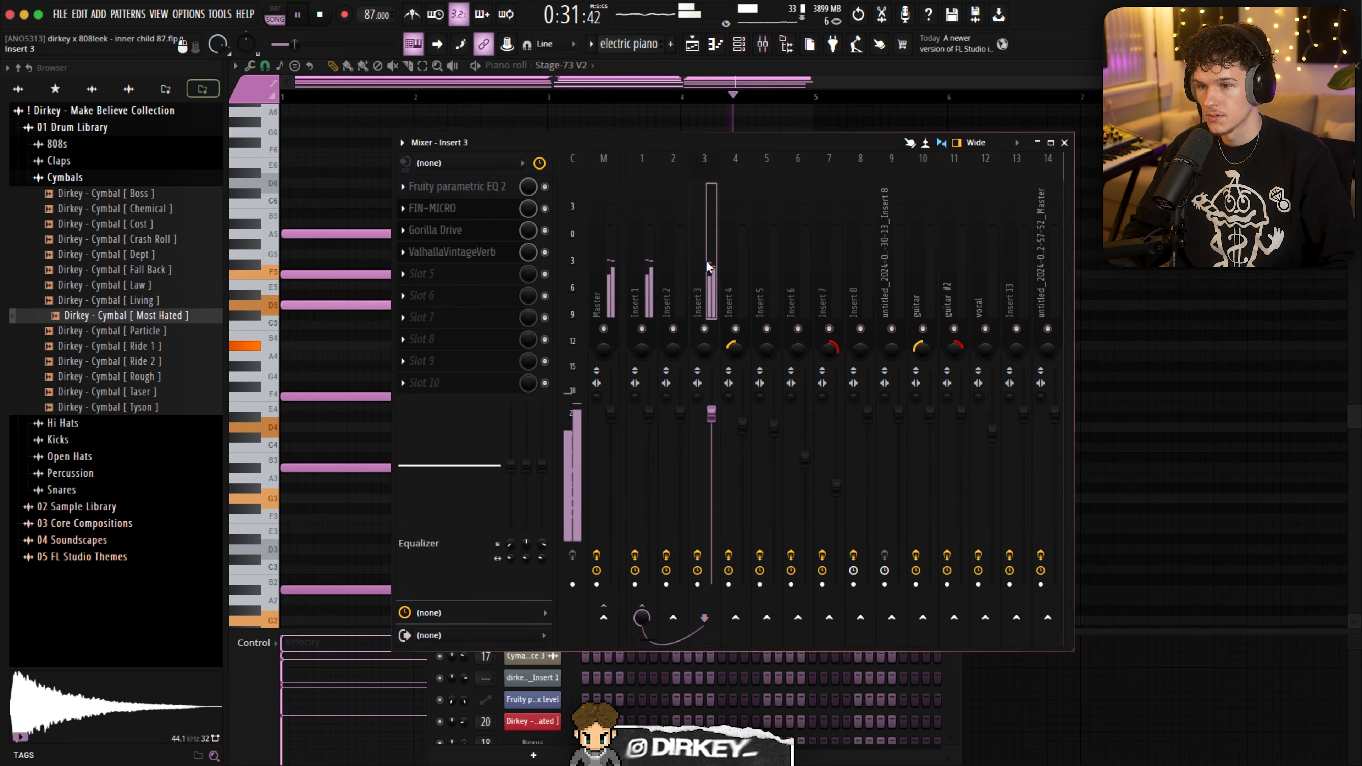
{"action": "left_click", "coordinate": [488, 187]}
{"action": "left_click", "coordinate": [488, 188]}
{"action": "left_click", "coordinate": [433, 208]}
{"action": "left_click_drag", "start_coordinate": [363, 170], "coordinate": [441, 195]}
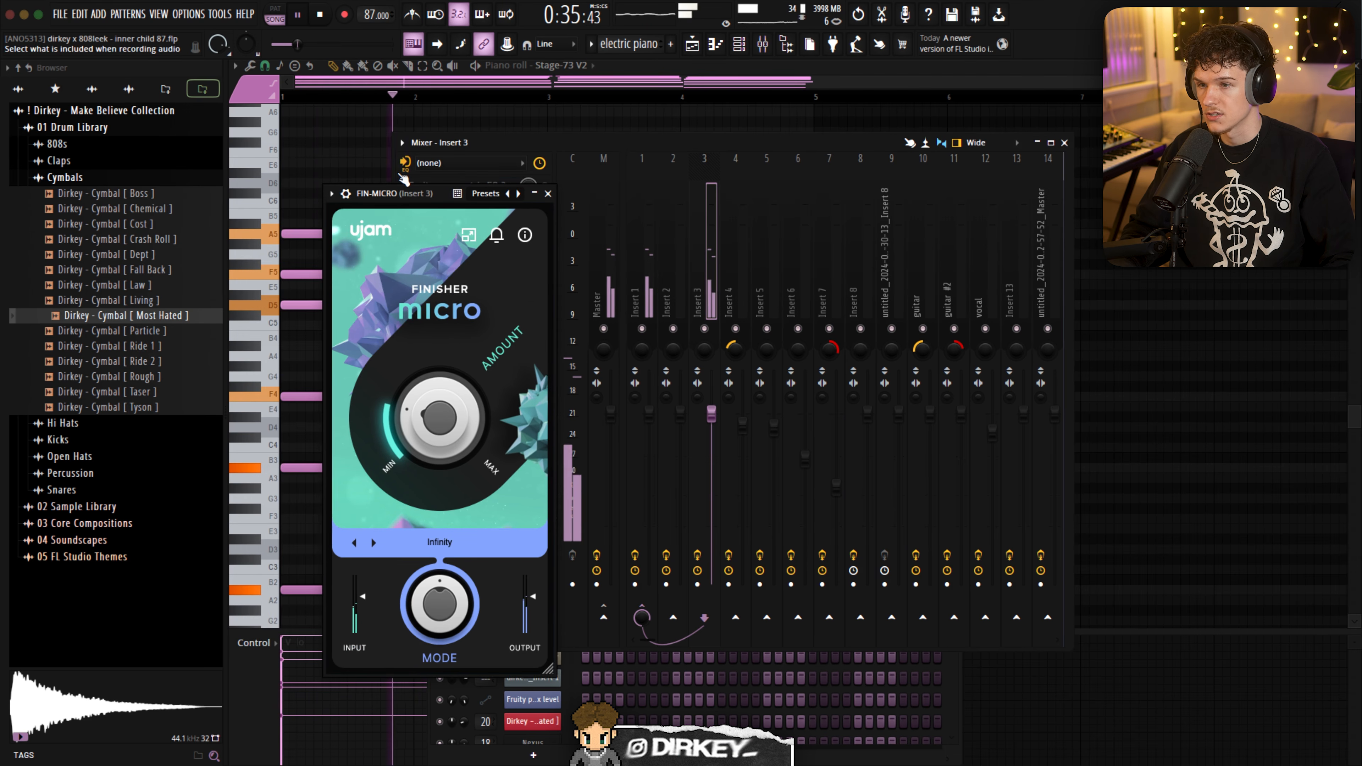
{"action": "key", "text": "Escape"}
- Inspect Gorilla Drive on mixer Insert 3 and compare the electric piano with the insert's effects off and on
{"action": "left_click", "coordinate": [451, 236]}
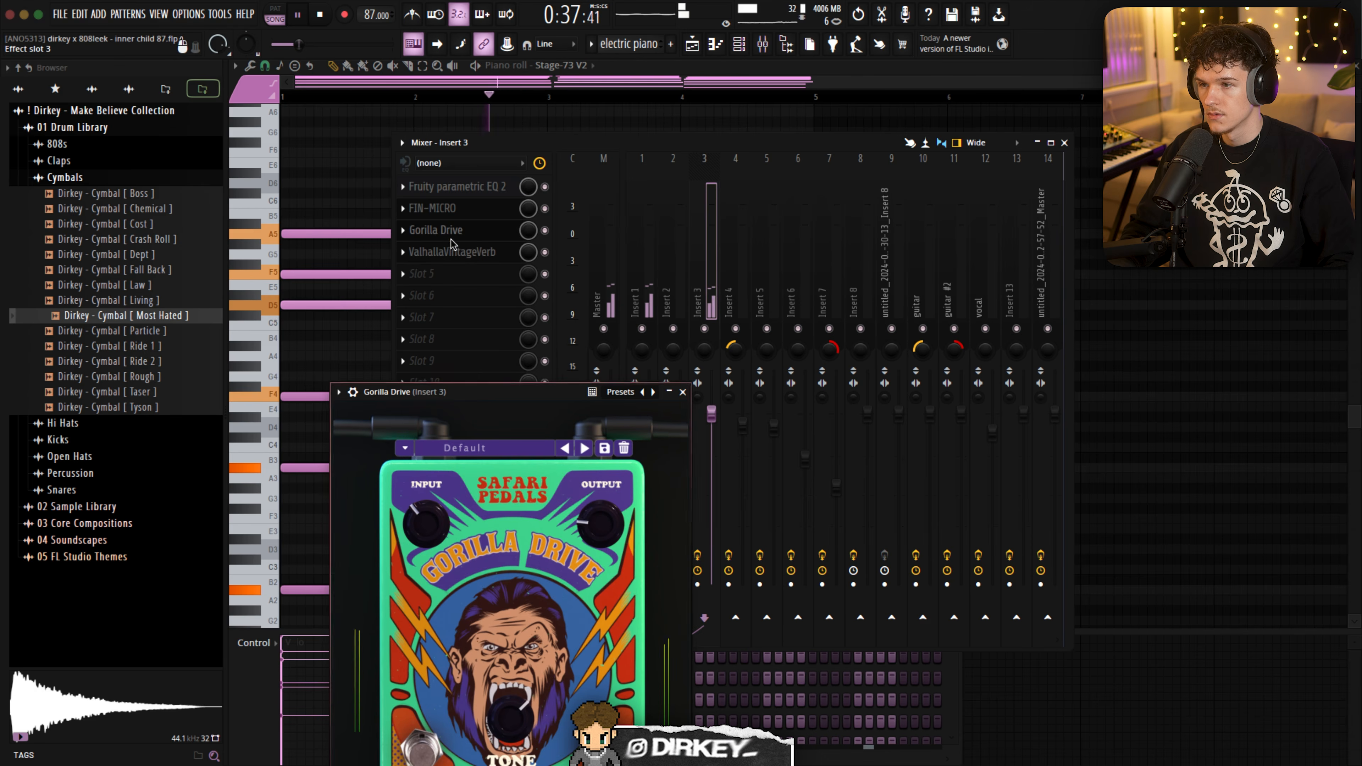
{"action": "left_click_drag", "start_coordinate": [473, 397], "coordinate": [434, 202]}
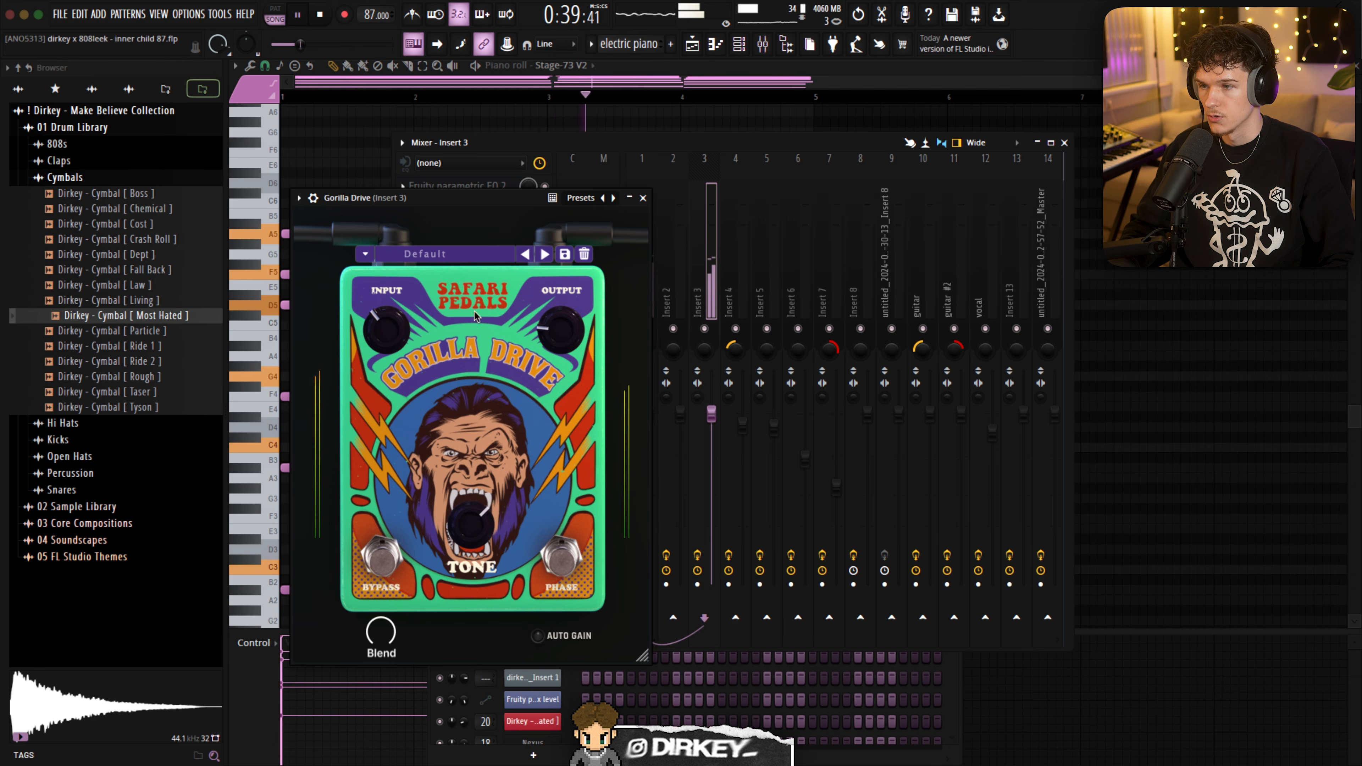
{"action": "key", "text": "Escape"}
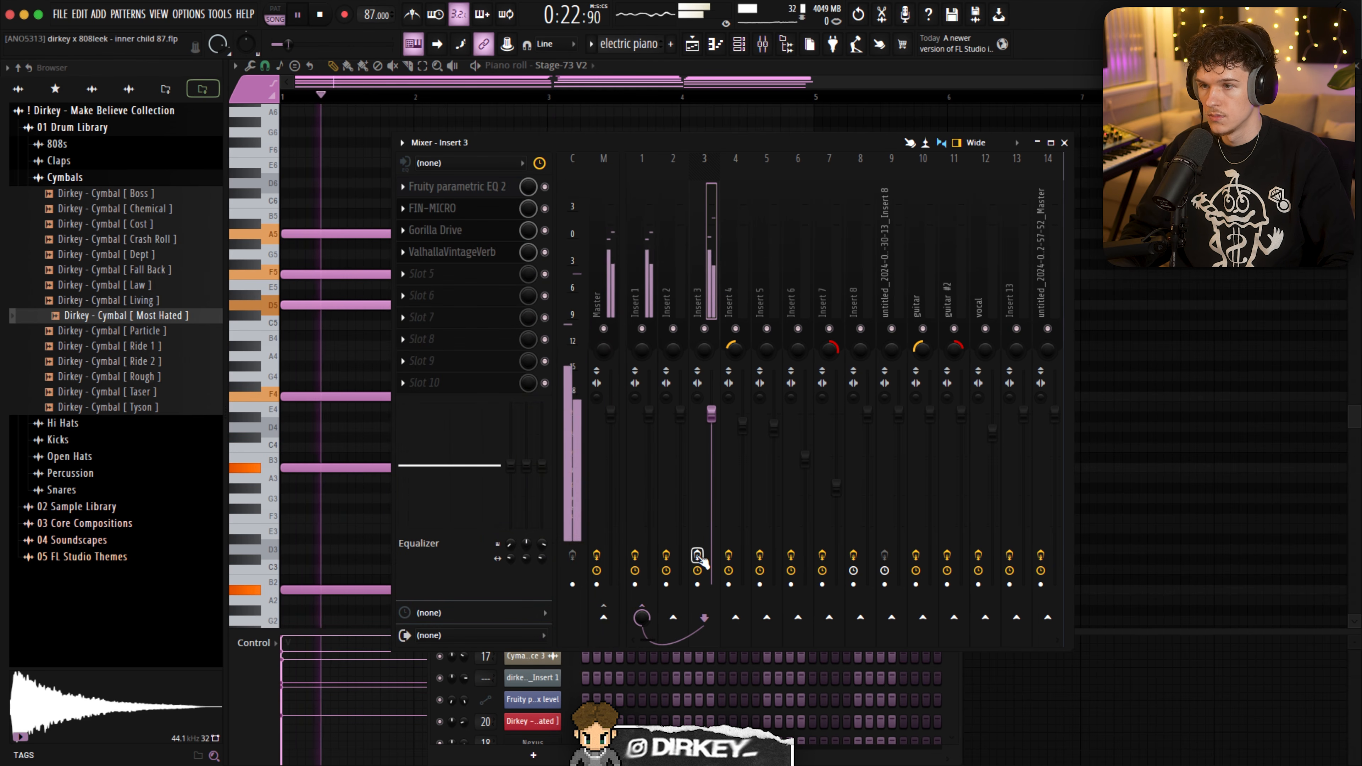
{"action": "left_click", "coordinate": [697, 556]}
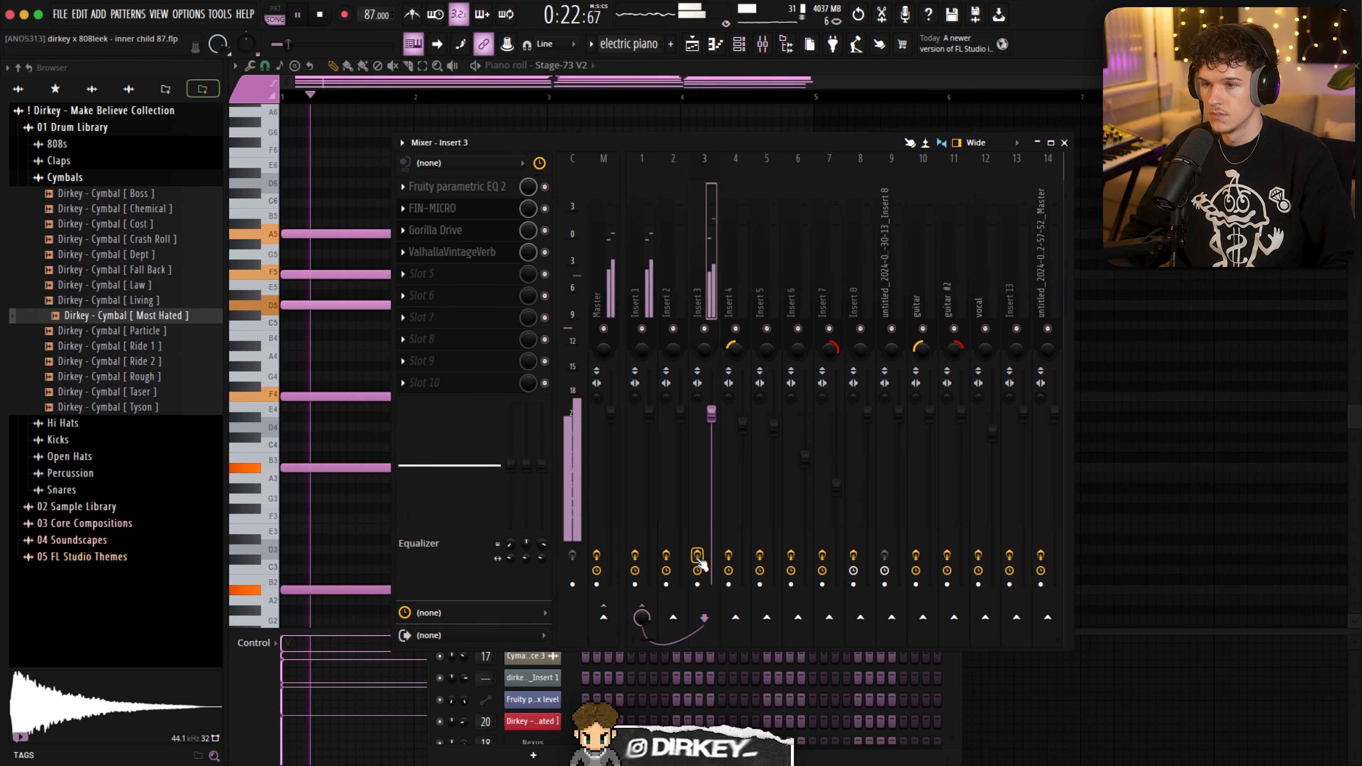
- Open the pad clip at bar 13 in the piano roll and play through its chords
{"action": "key", "text": "Escape"}
{"action": "key", "text": "F5"}
{"action": "left_click", "coordinate": [406, 126]}
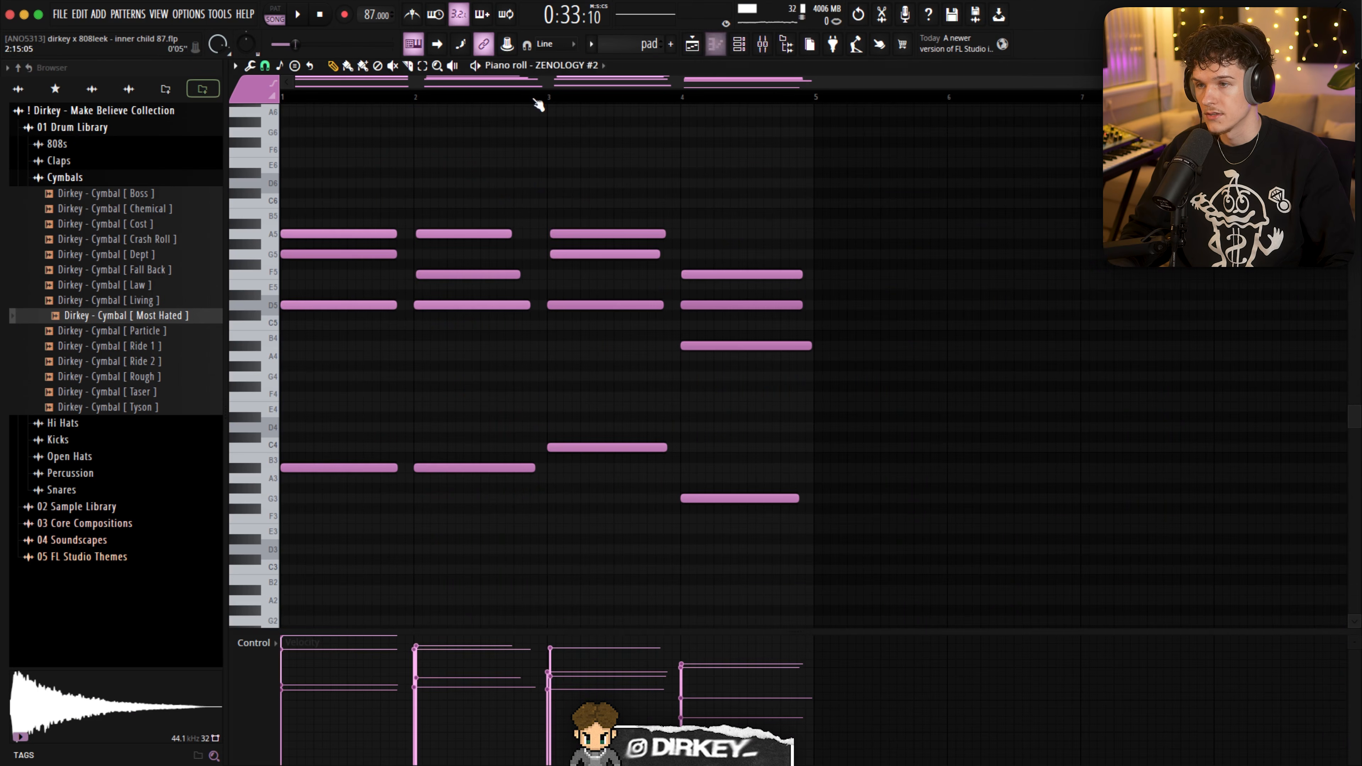
{"action": "key", "text": "space"}
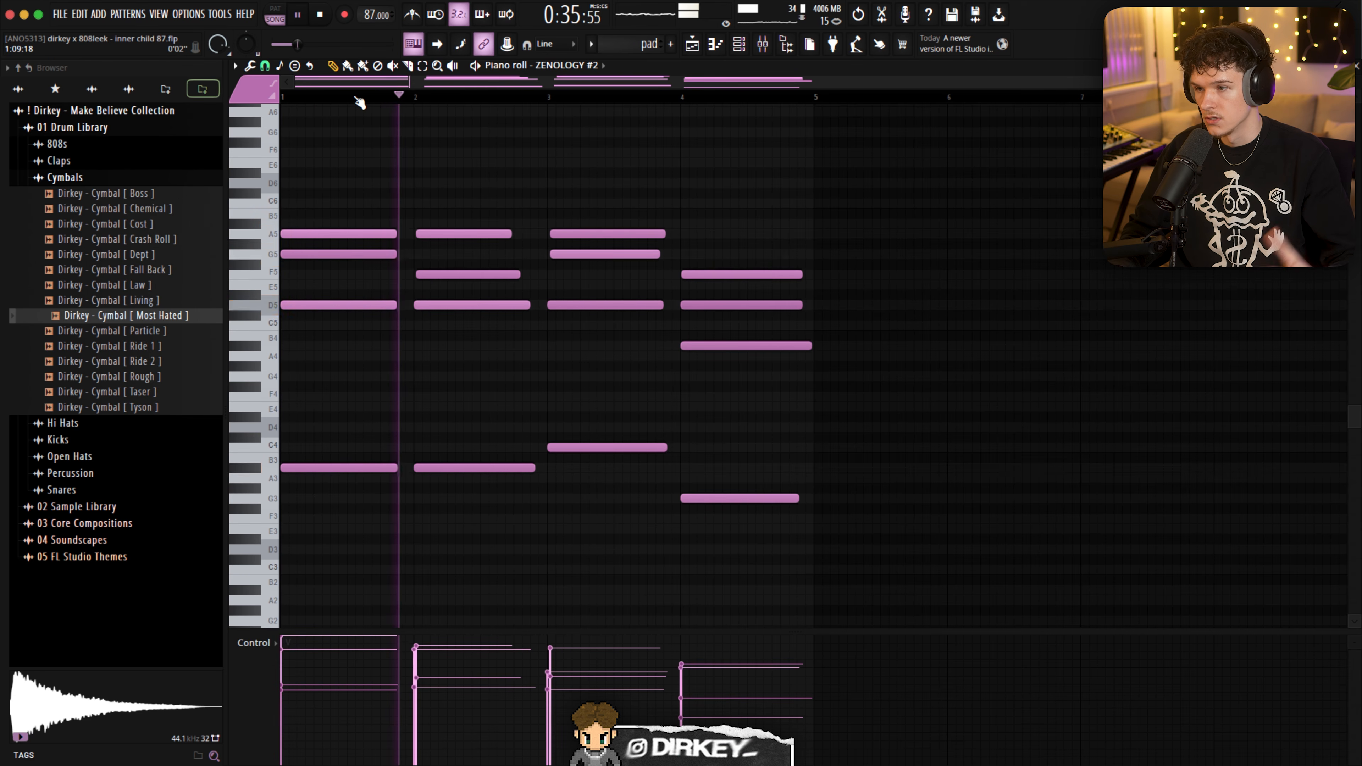
{"action": "left_click_drag", "start_coordinate": [347, 220], "coordinate": [752, 398]}
{"action": "scroll", "coordinate": [696, 407], "scroll_direction": "down", "scroll_amount": 2}
{"action": "scroll", "coordinate": [694, 407], "scroll_direction": "up", "scroll_amount": 2}
{"action": "left_click", "coordinate": [693, 406], "text": "super"}
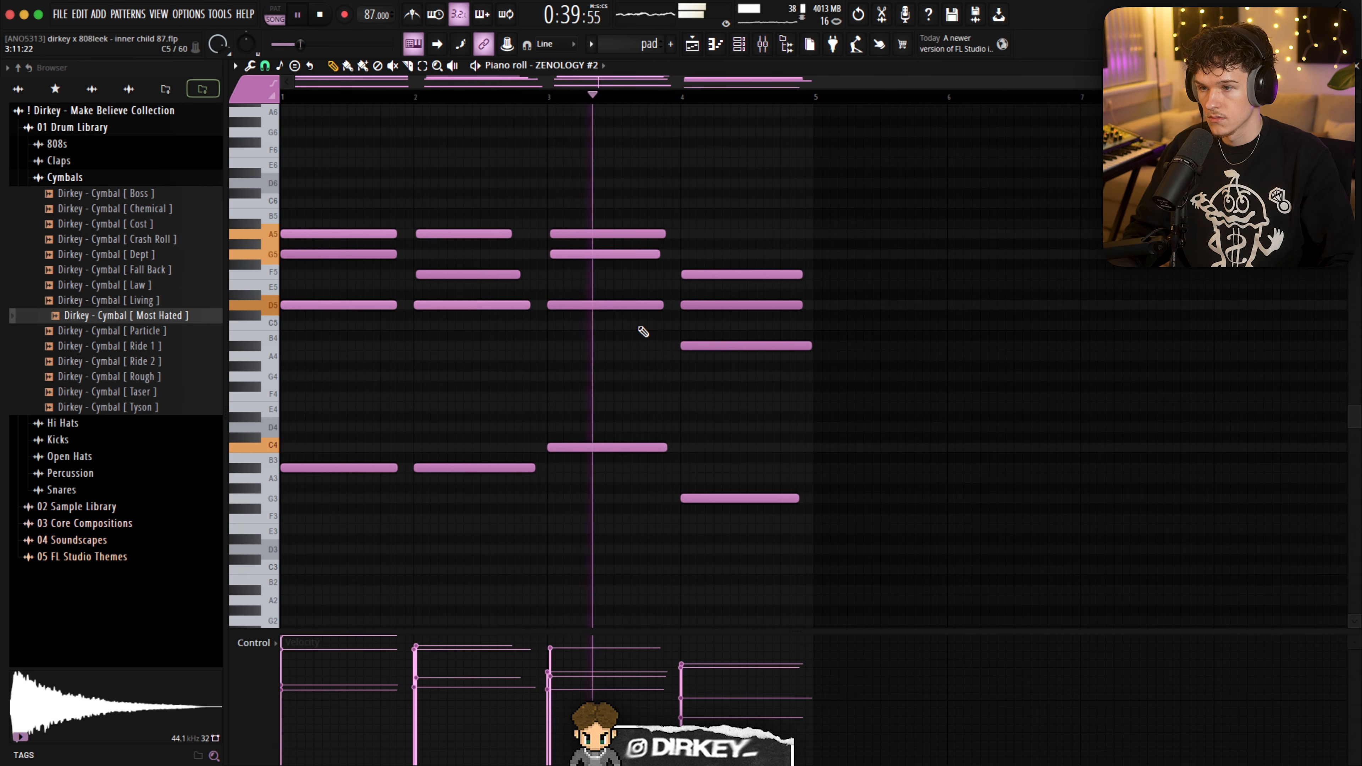
- Solo the pad on Track 4 and view the Soft Pad 10 preset in its ZENOLOGY #2 instrument
{"action": "key", "text": "F5"}
{"action": "right_click", "coordinate": [408, 204]}
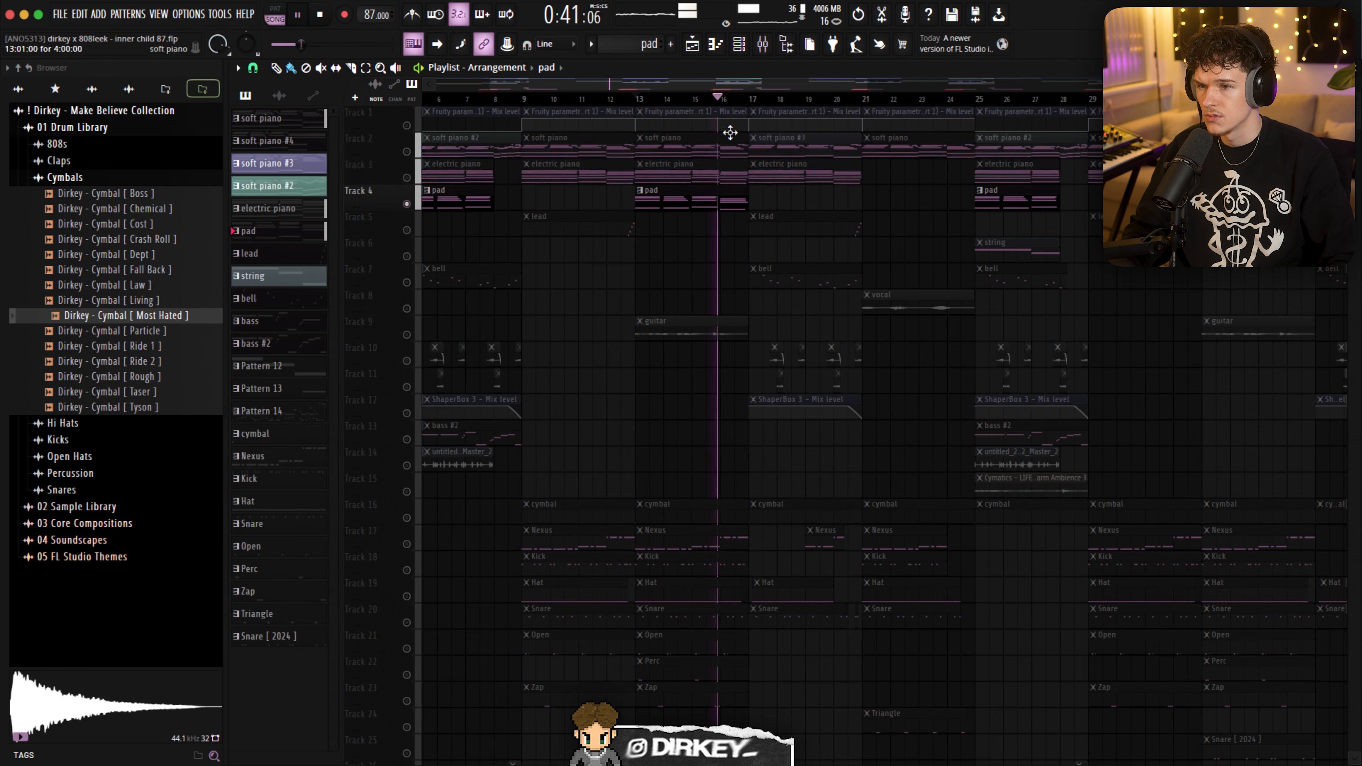
{"action": "left_click", "coordinate": [763, 45]}
{"action": "left_click", "coordinate": [739, 45]}
{"action": "key", "text": "space"}
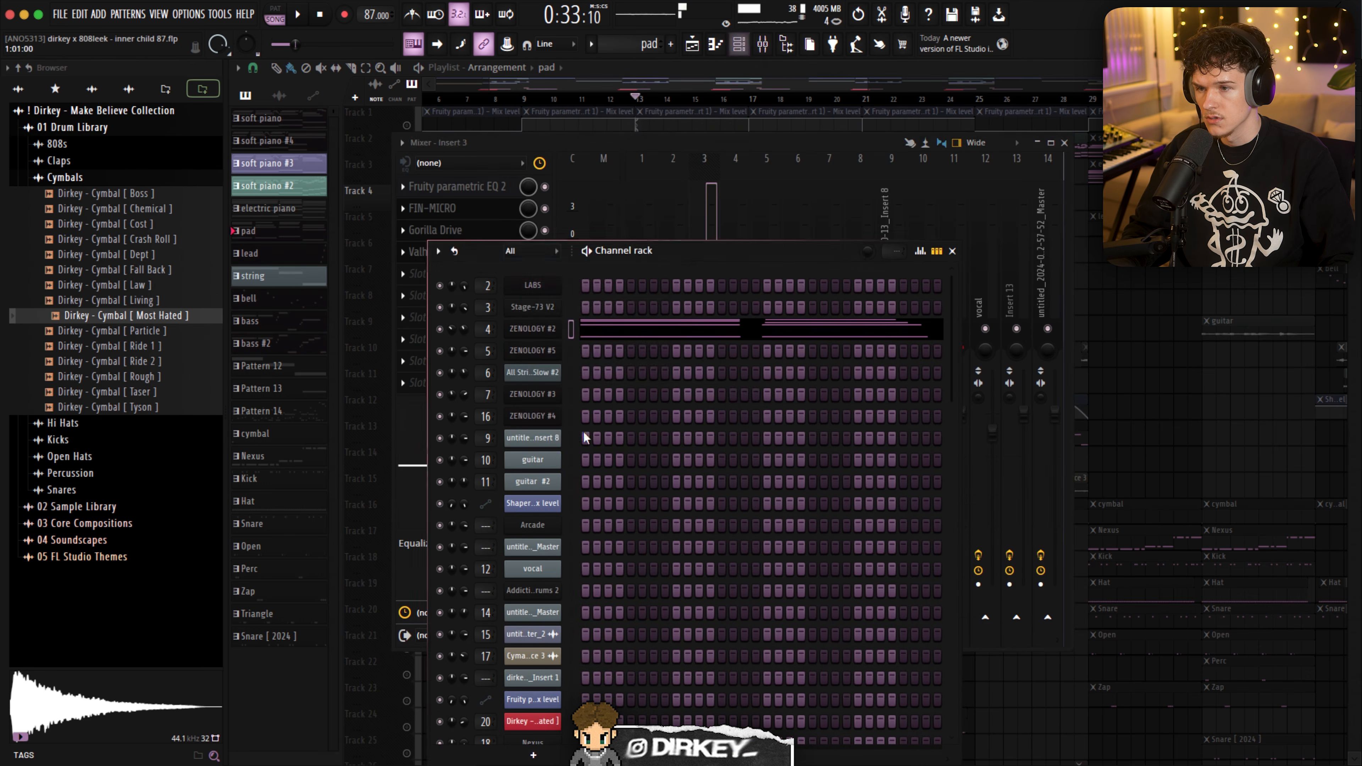
{"action": "left_click", "coordinate": [540, 329]}
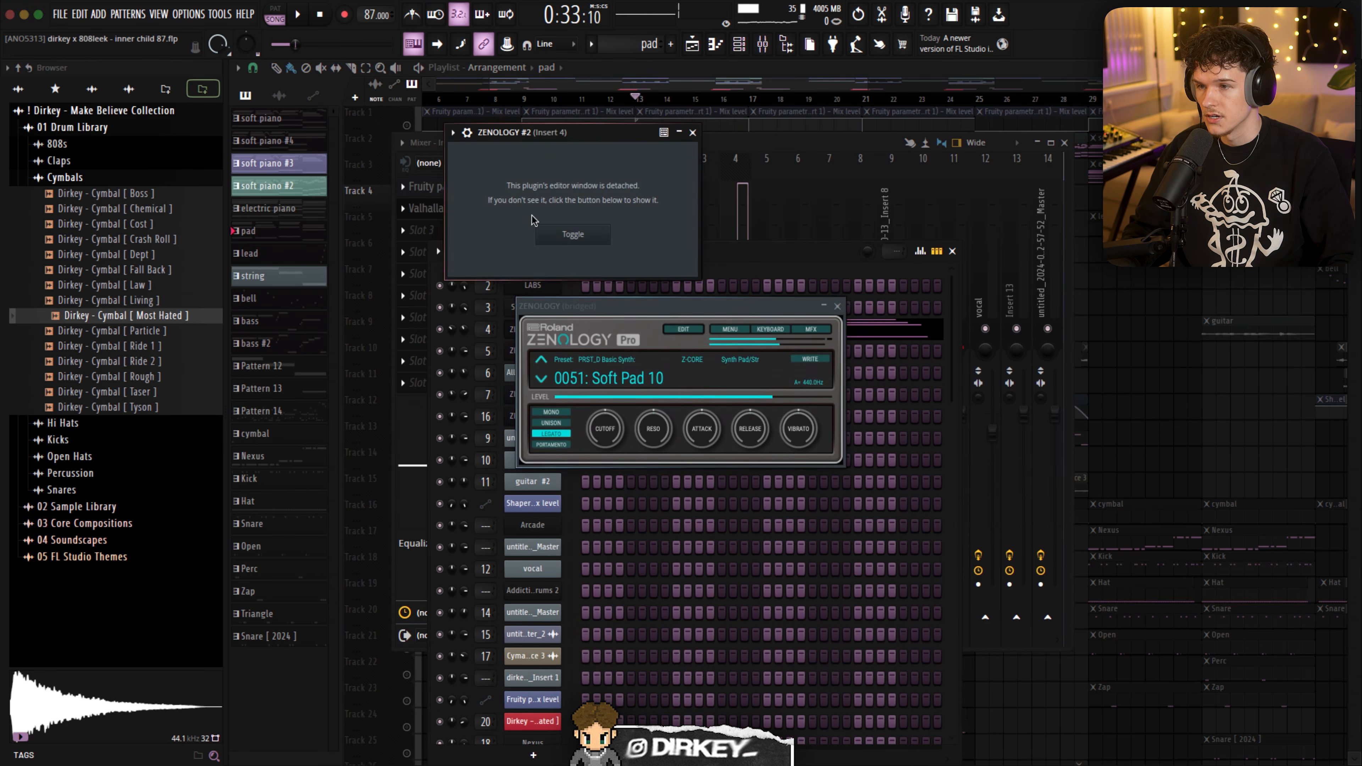
{"action": "left_click", "coordinate": [837, 306]}
- Play the soloed pad and inspect Fruity parametric EQ 2 and ValhallaVintageVerb on mixer Insert 4
{"action": "key", "text": "space"}
{"action": "left_click", "coordinate": [684, 153]}
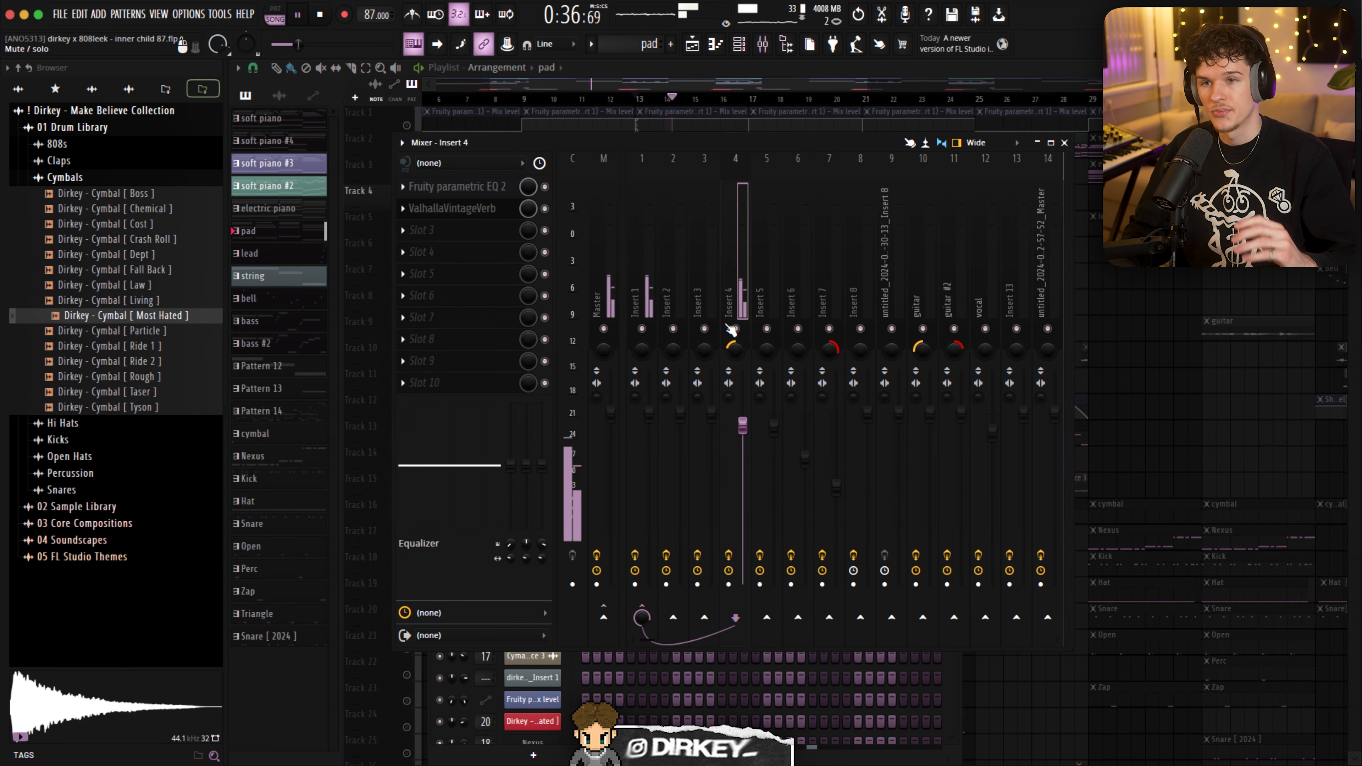
{"action": "left_click", "coordinate": [456, 187]}
{"action": "left_click", "coordinate": [456, 186]}
{"action": "left_click", "coordinate": [452, 208]}
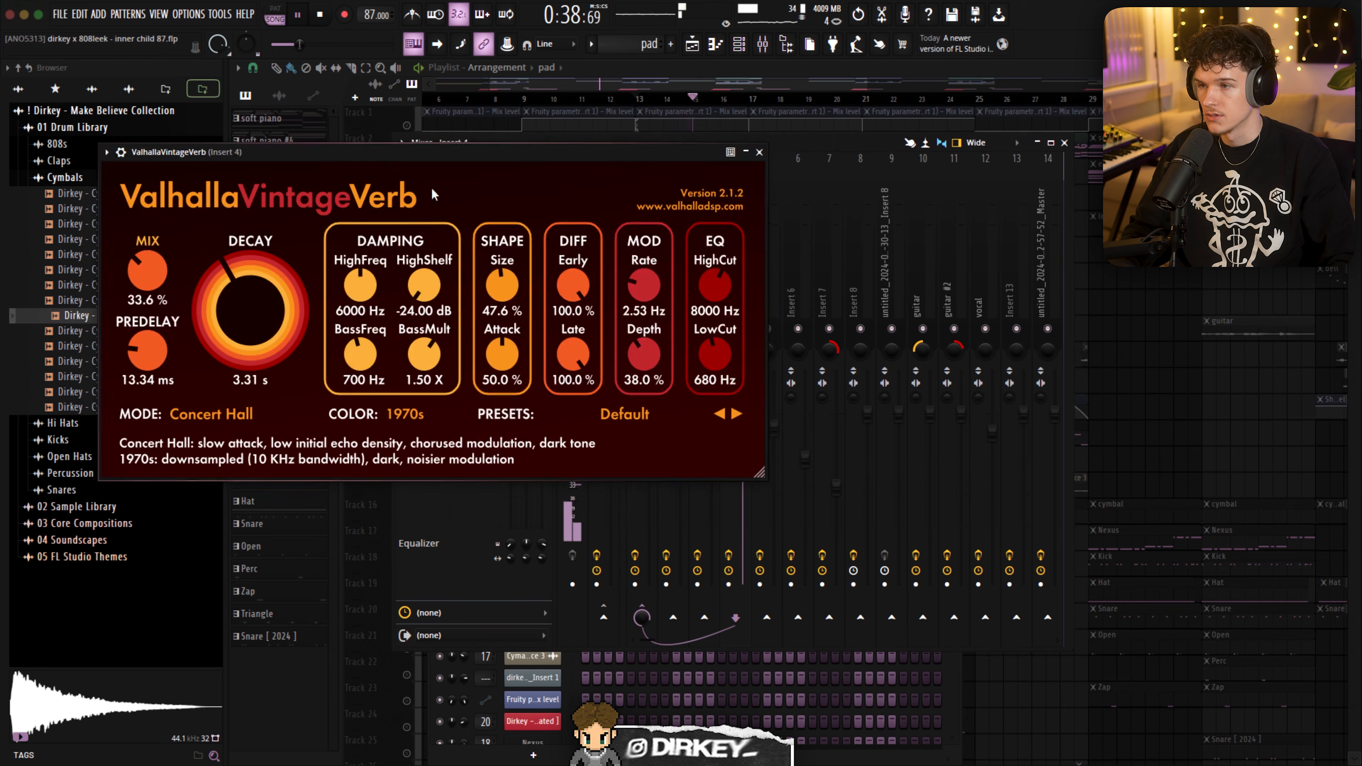
{"action": "key", "text": "Escape"}
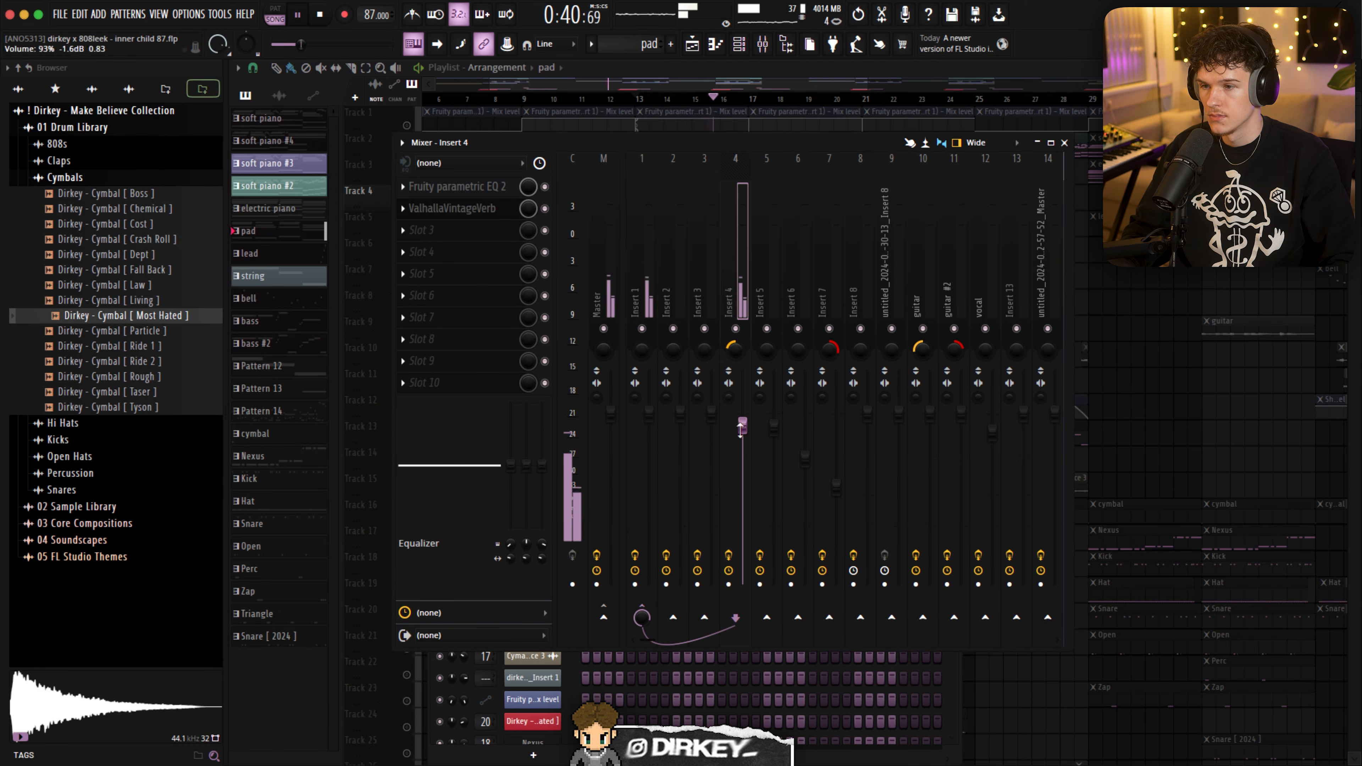
- Return to the playlist and highlight the clips on Tracks 5 to 12 between about bars 3 and 22
{"action": "key", "text": "F9"}
{"action": "key", "text": "F6"}
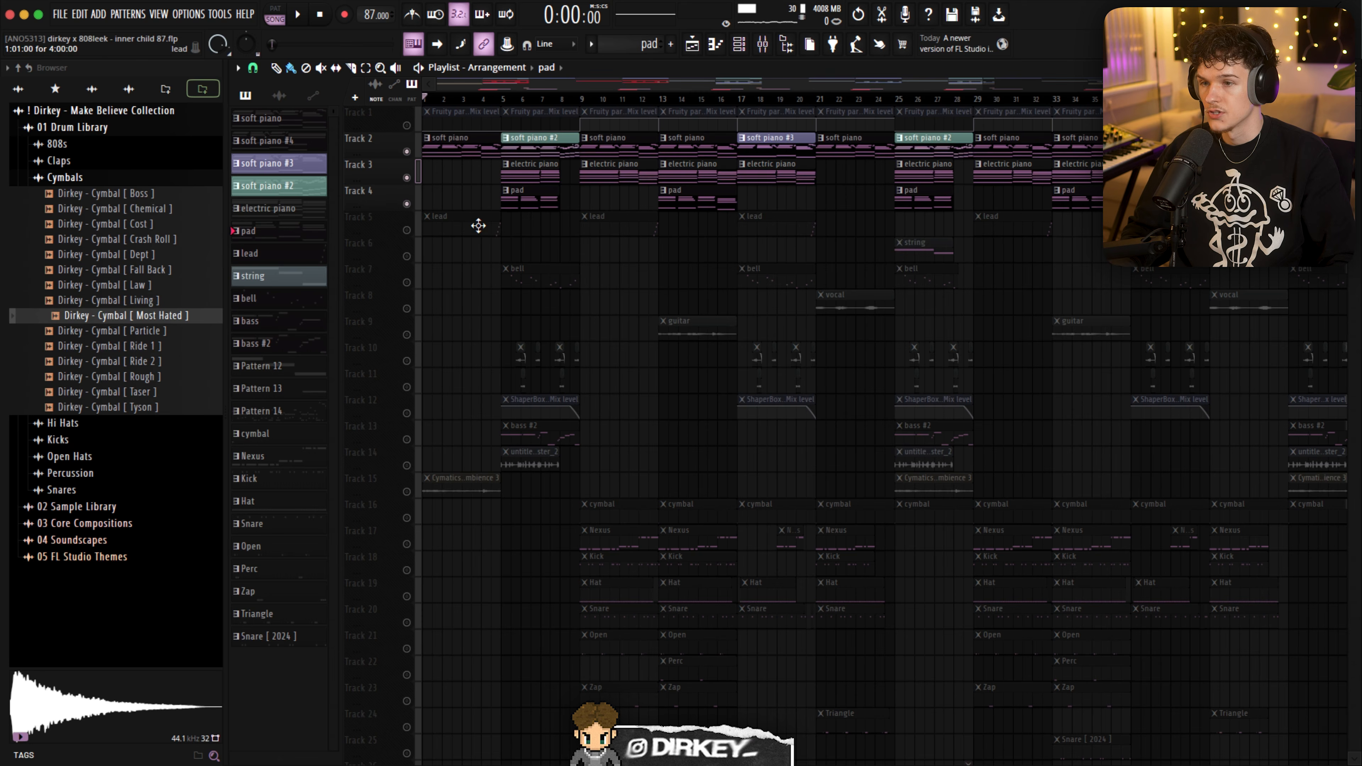
{"action": "left_click_drag", "start_coordinate": [464, 212], "coordinate": [861, 408]}
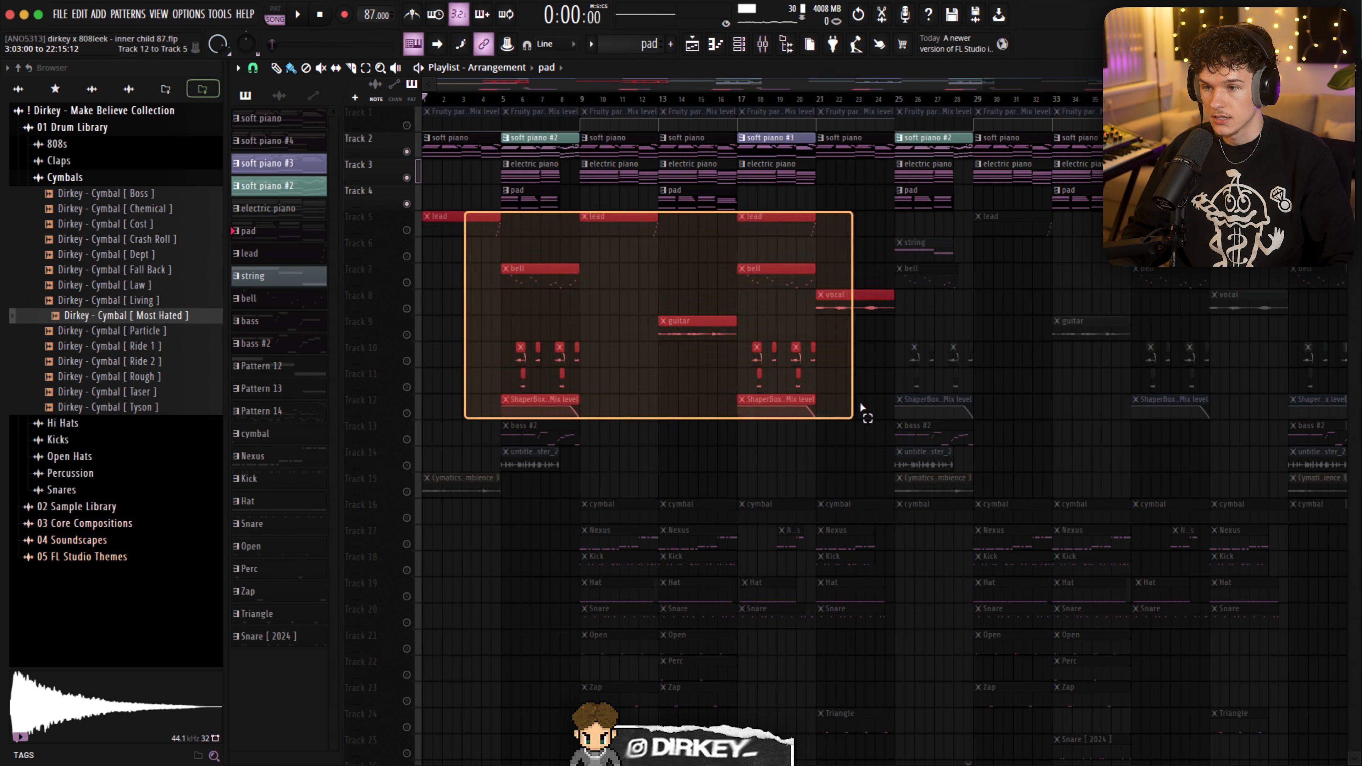
{"action": "left_click", "coordinate": [554, 146]}
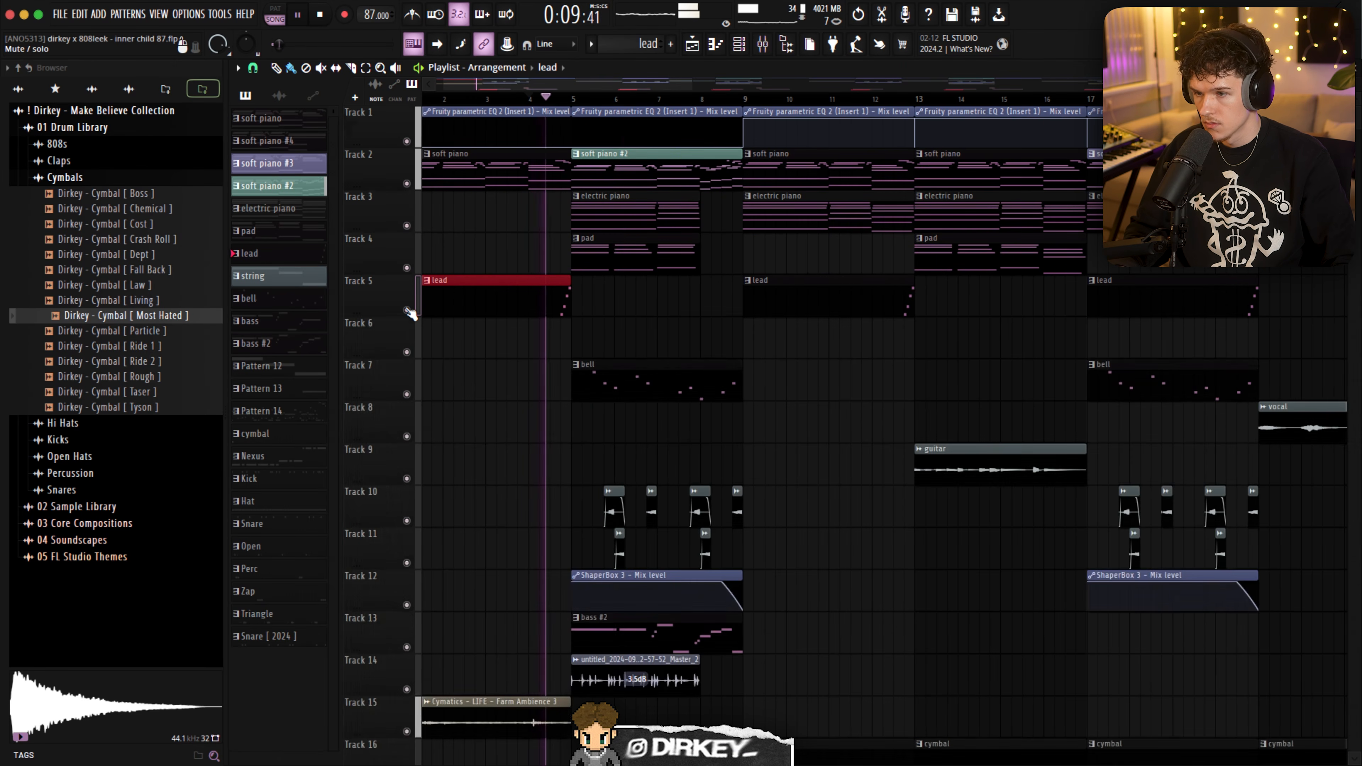
- Solo the lead on Track 5 and open its ZENOLOGY instrument from the channel rack
{"action": "right_click", "coordinate": [407, 310]}
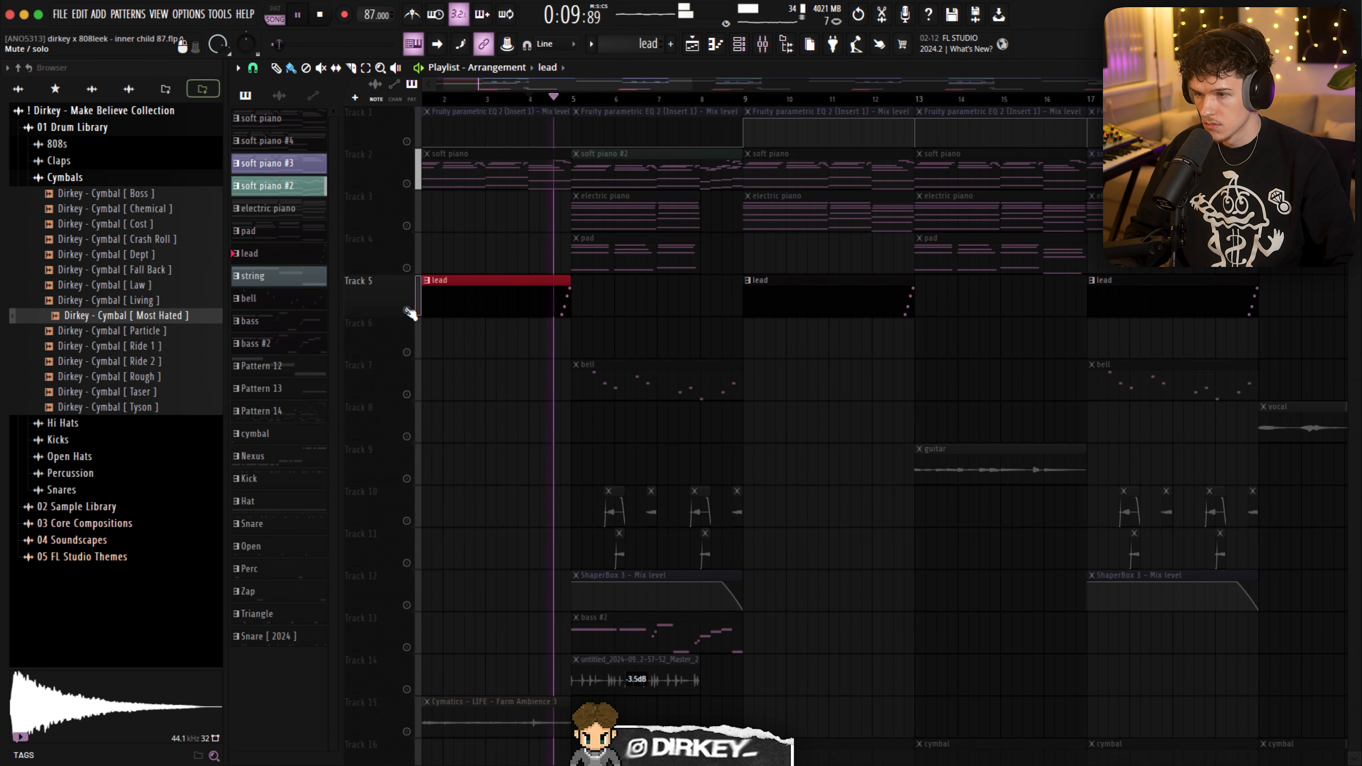
{"action": "key", "text": "space"}
{"action": "left_click", "coordinate": [738, 46]}
{"action": "left_click", "coordinate": [547, 352]}
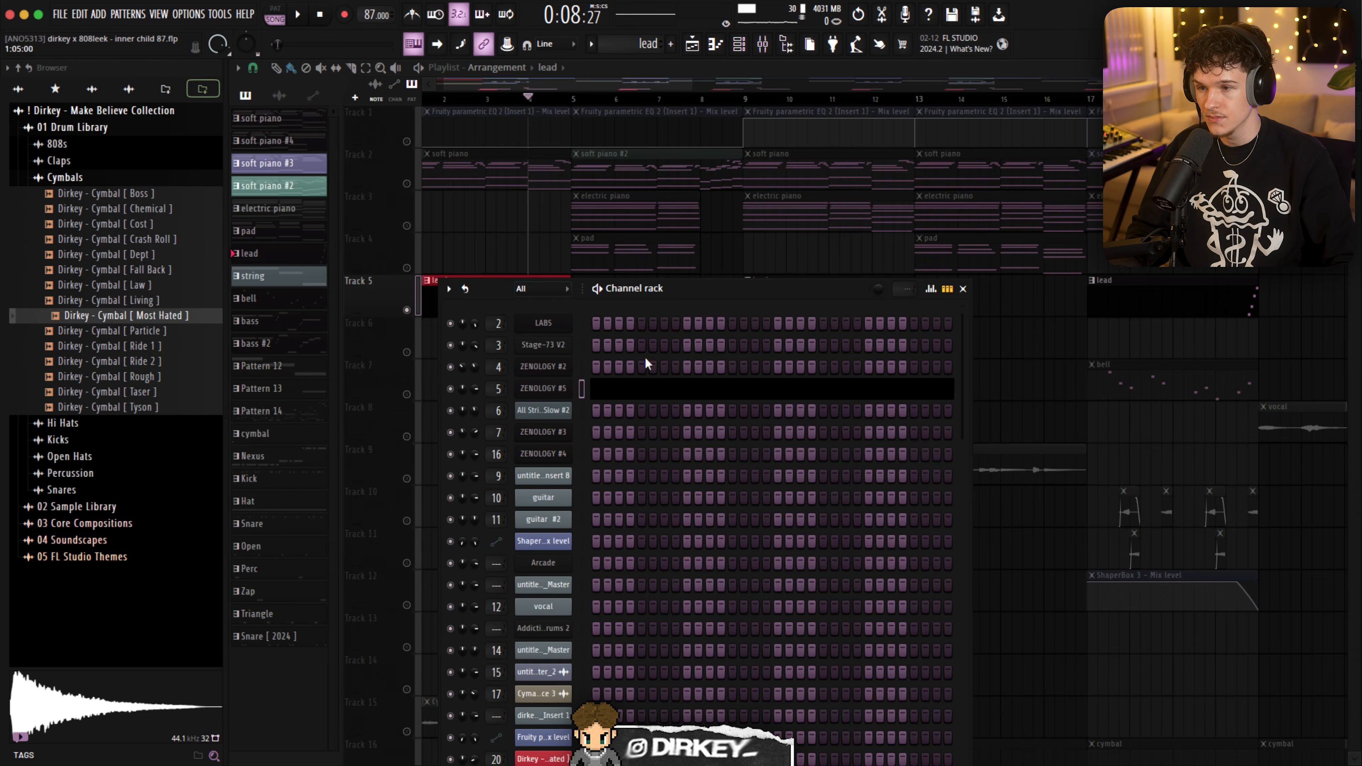
{"action": "key", "text": "F7"}
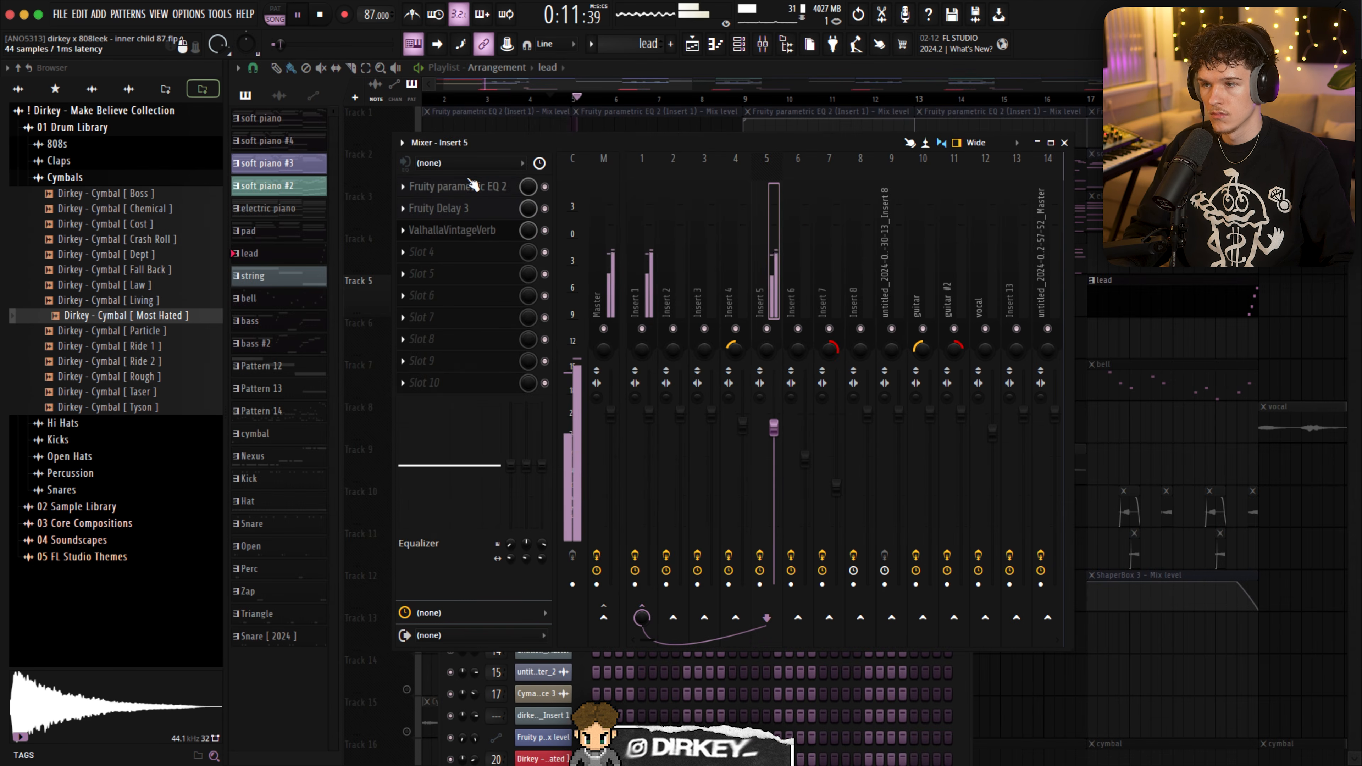
- Inspect Fruity parametric EQ 2, Fruity Delay 3 and ValhallaVintageVerb on the lead's mixer Insert 5
{"action": "left_click", "coordinate": [473, 185]}
{"action": "key", "text": "Escape"}
{"action": "left_click", "coordinate": [475, 211]}
{"action": "key", "text": "Escape"}
{"action": "left_click", "coordinate": [452, 230]}
{"action": "key", "text": "Escape"}
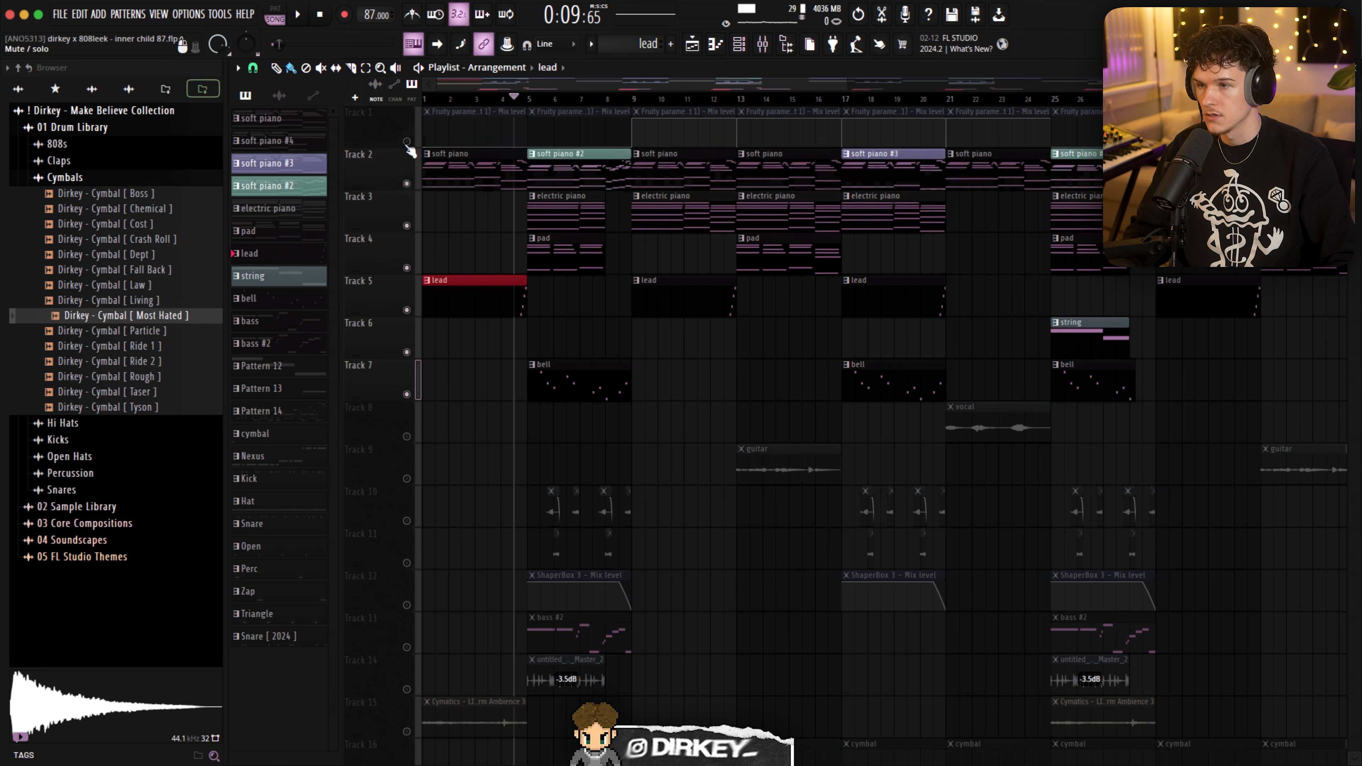
- Play the arrangement into bar 5 and open the bell clip on Track 7 in the piano roll to view its notes
{"action": "key", "text": "space"}
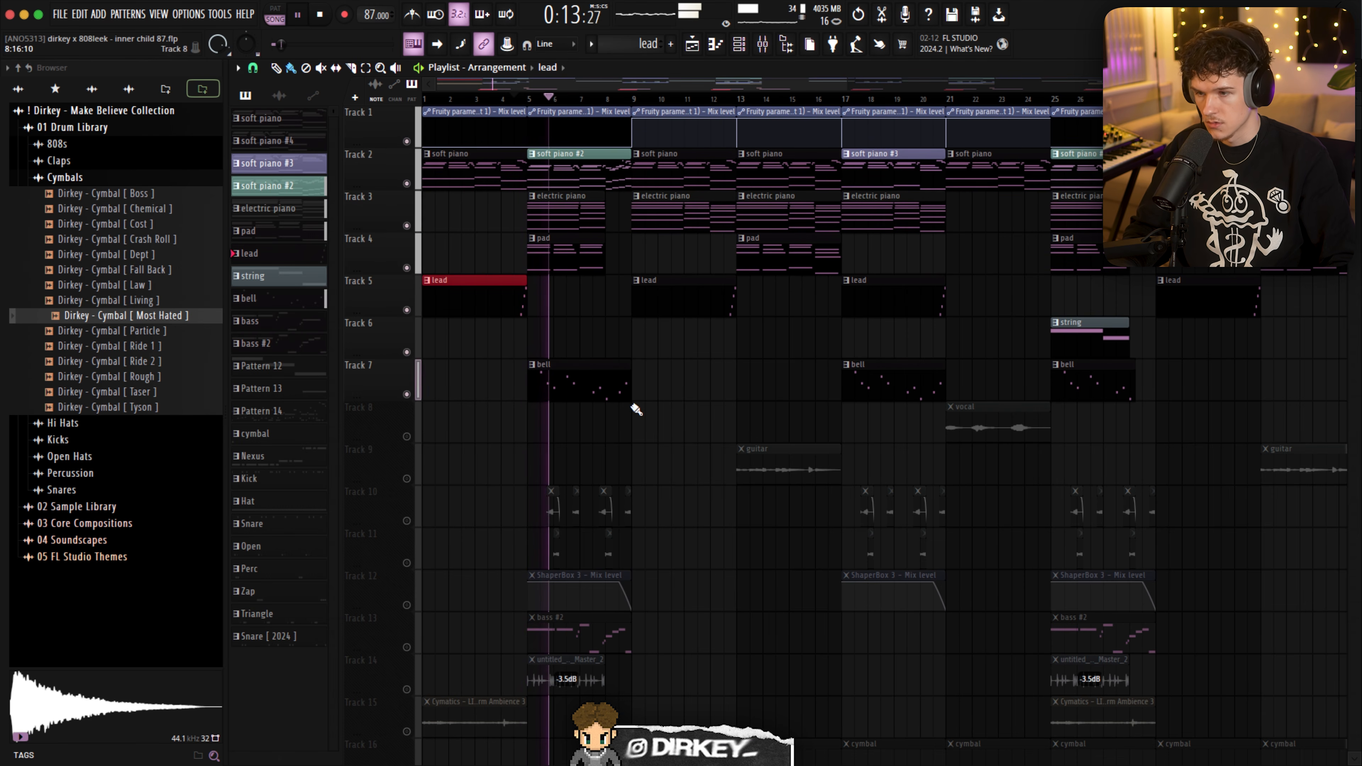
{"action": "double_click", "coordinate": [587, 380]}
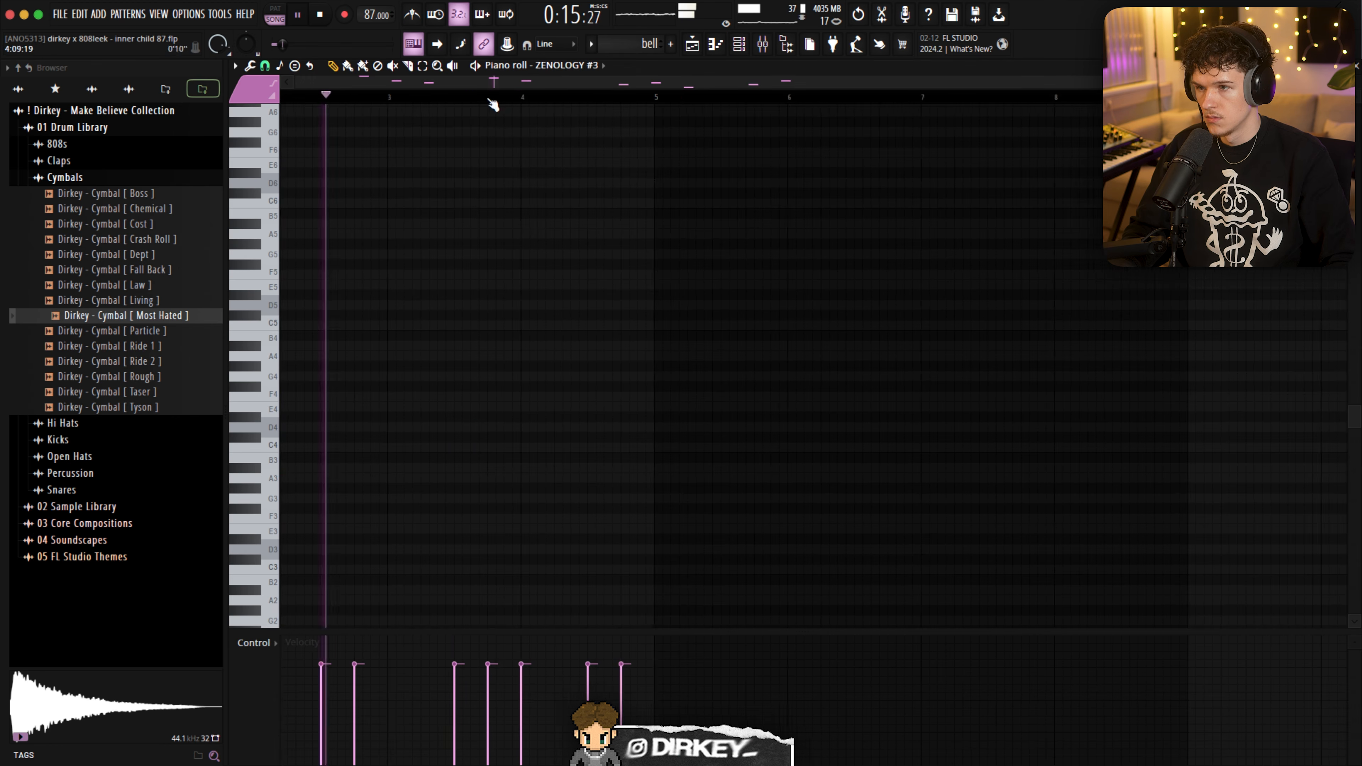
{"action": "scroll", "coordinate": [541, 304], "scroll_direction": "up", "scroll_amount": 8}
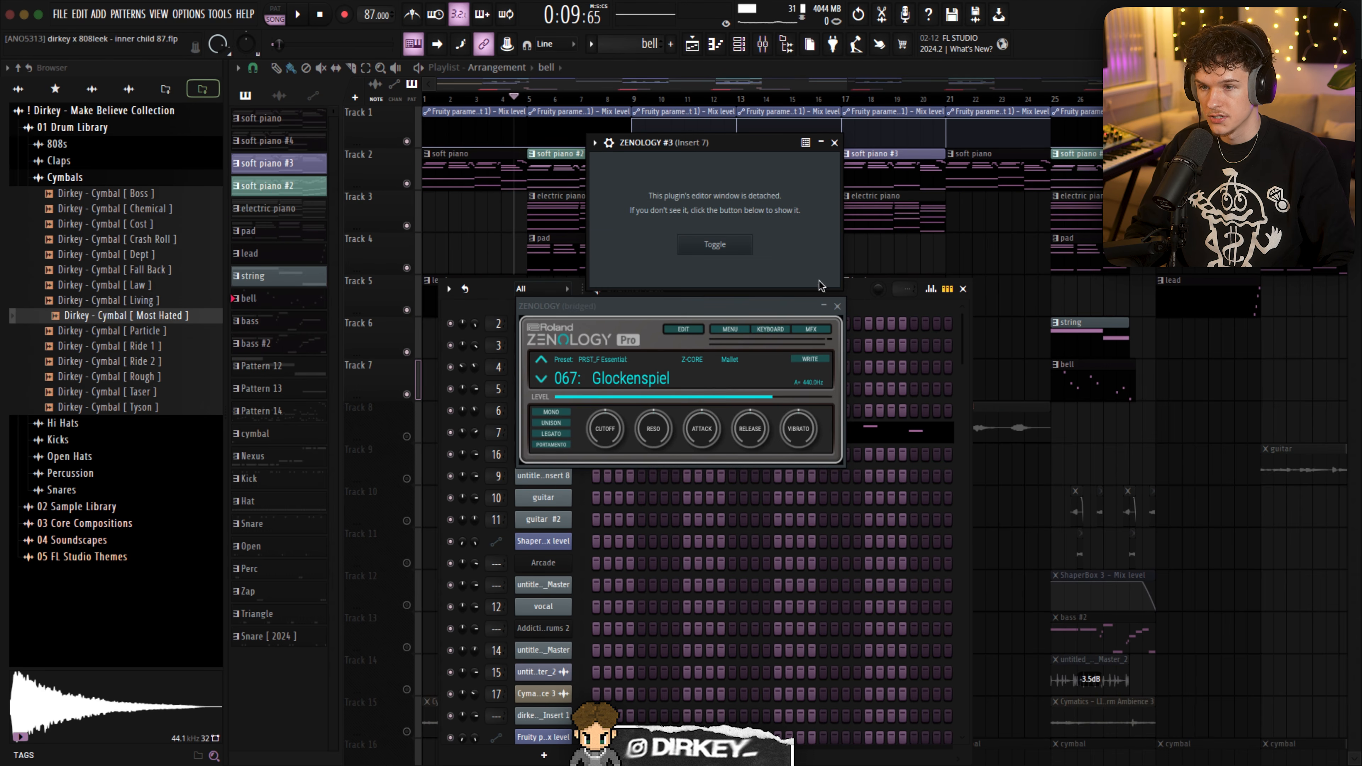
- Inspect Fruity parametric EQ 2 on the bell's mixer Insert 7, close its window and play the arrangement
{"action": "left_click", "coordinate": [834, 143]}
{"action": "left_click", "coordinate": [762, 44]}
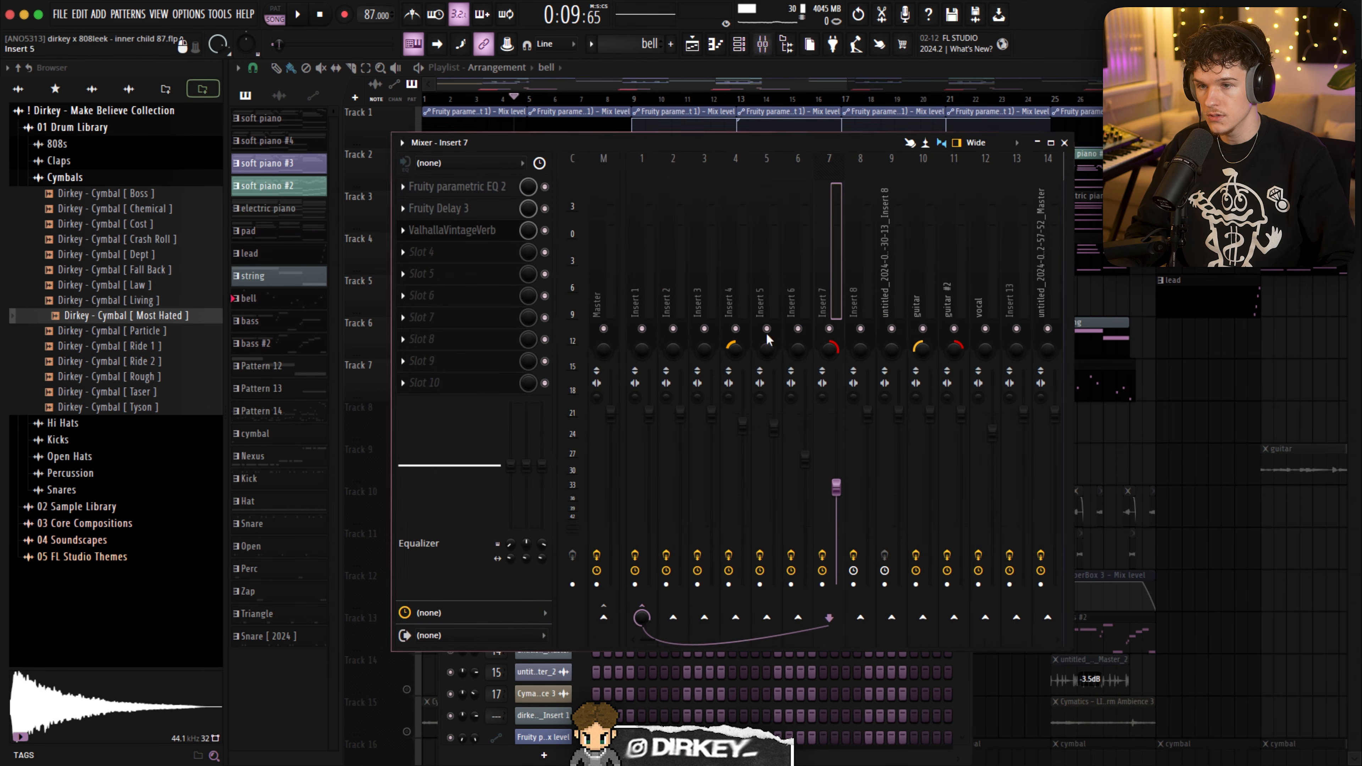
{"action": "left_click", "coordinate": [468, 200]}
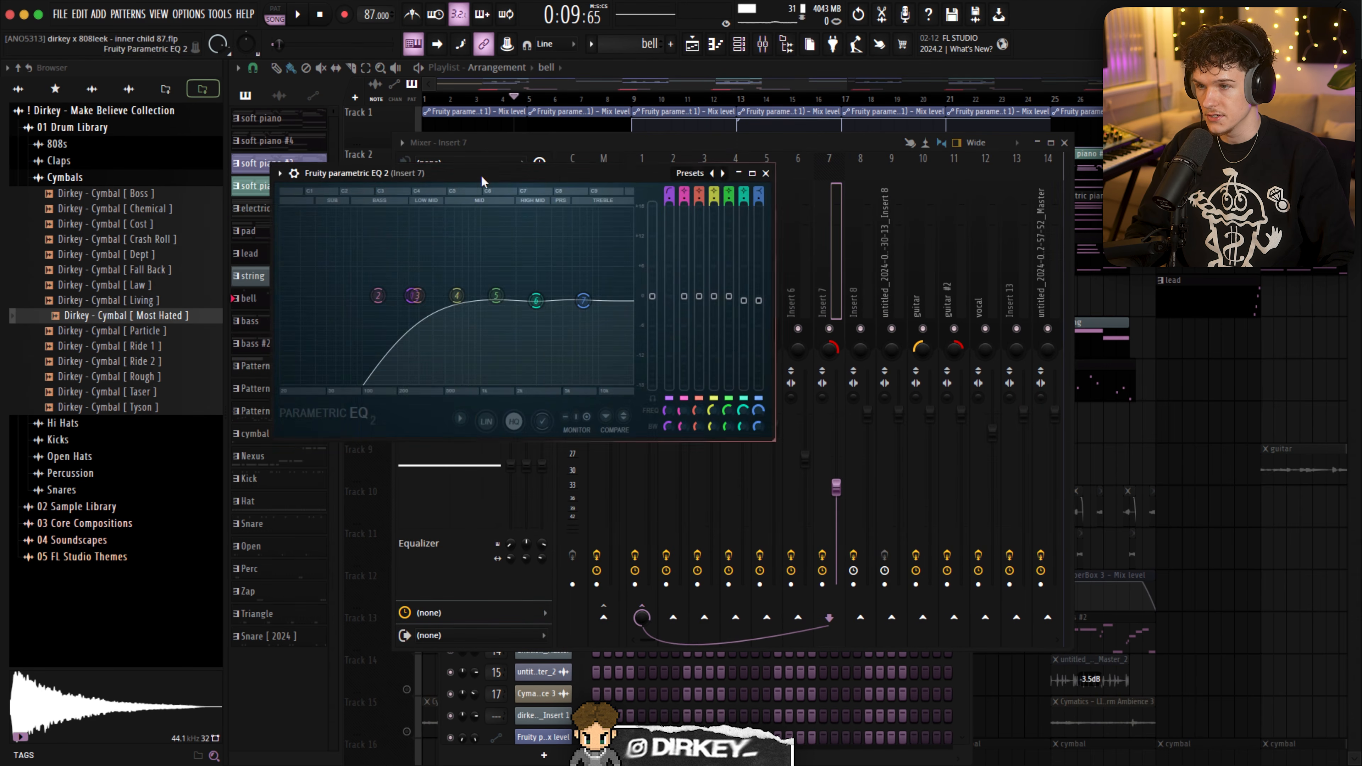
{"action": "left_click_drag", "start_coordinate": [481, 181], "coordinate": [502, 325]}
{"action": "left_click", "coordinate": [786, 318]}
{"action": "key", "text": "space"}
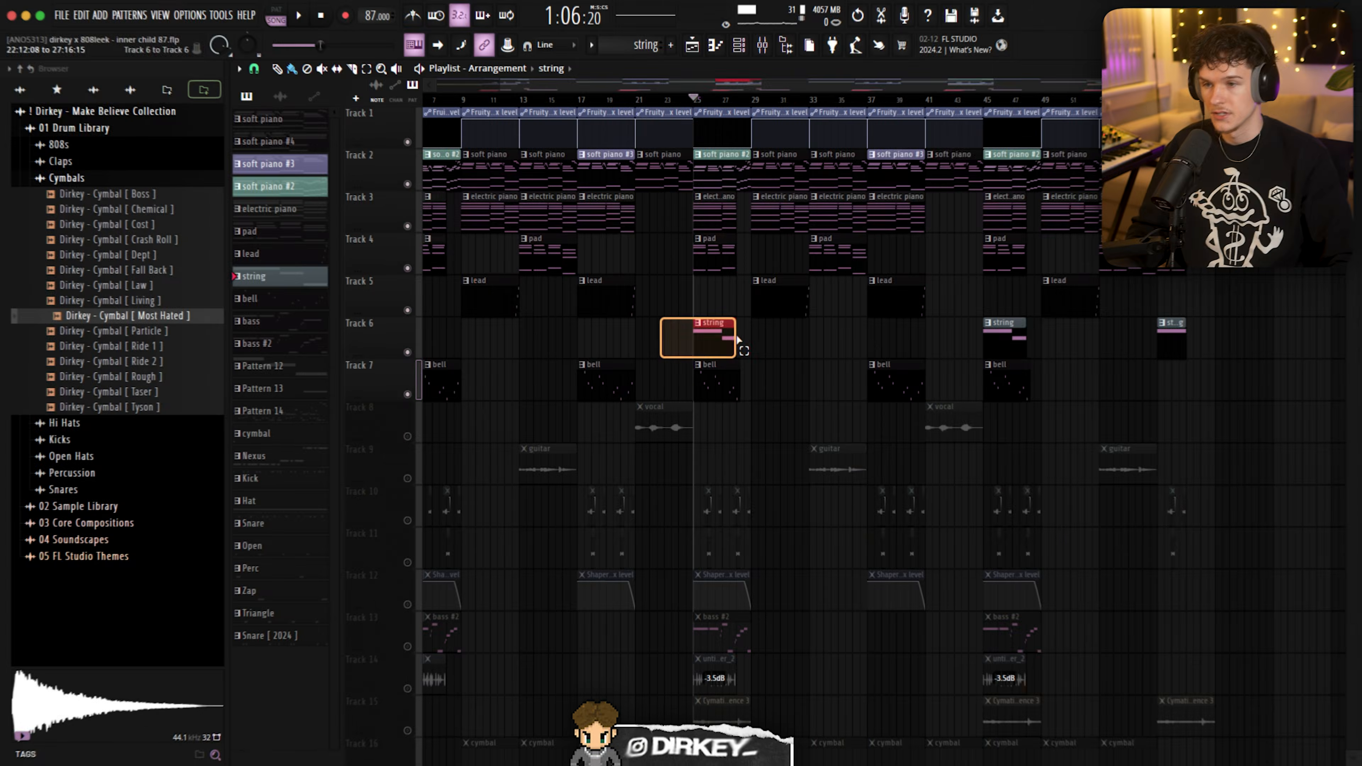
- Play the section around the string clip on Track 6 from bar 25
{"action": "left_click_drag", "start_coordinate": [736, 336], "coordinate": [737, 337]}
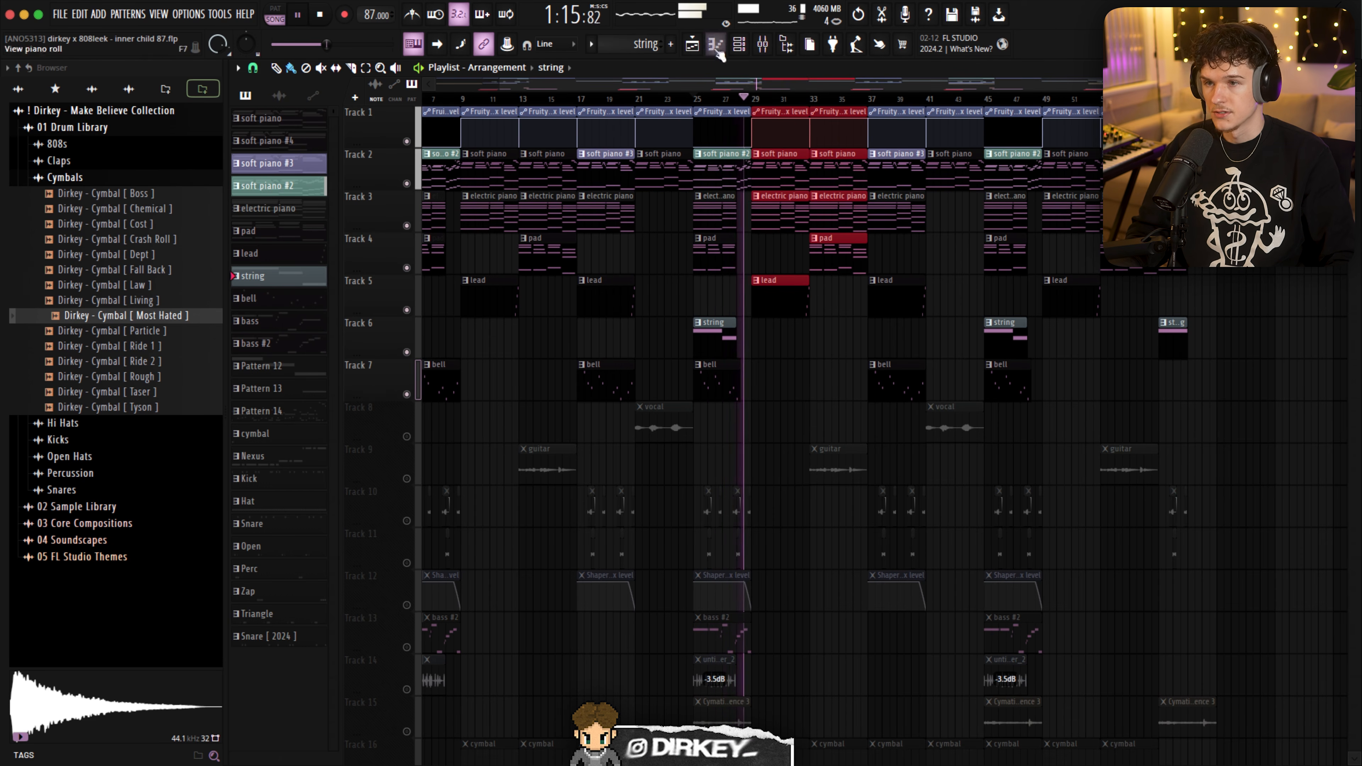
{"action": "scroll", "coordinate": [735, 203], "scroll_direction": "up", "scroll_amount": 5}
{"action": "key", "text": "space"}
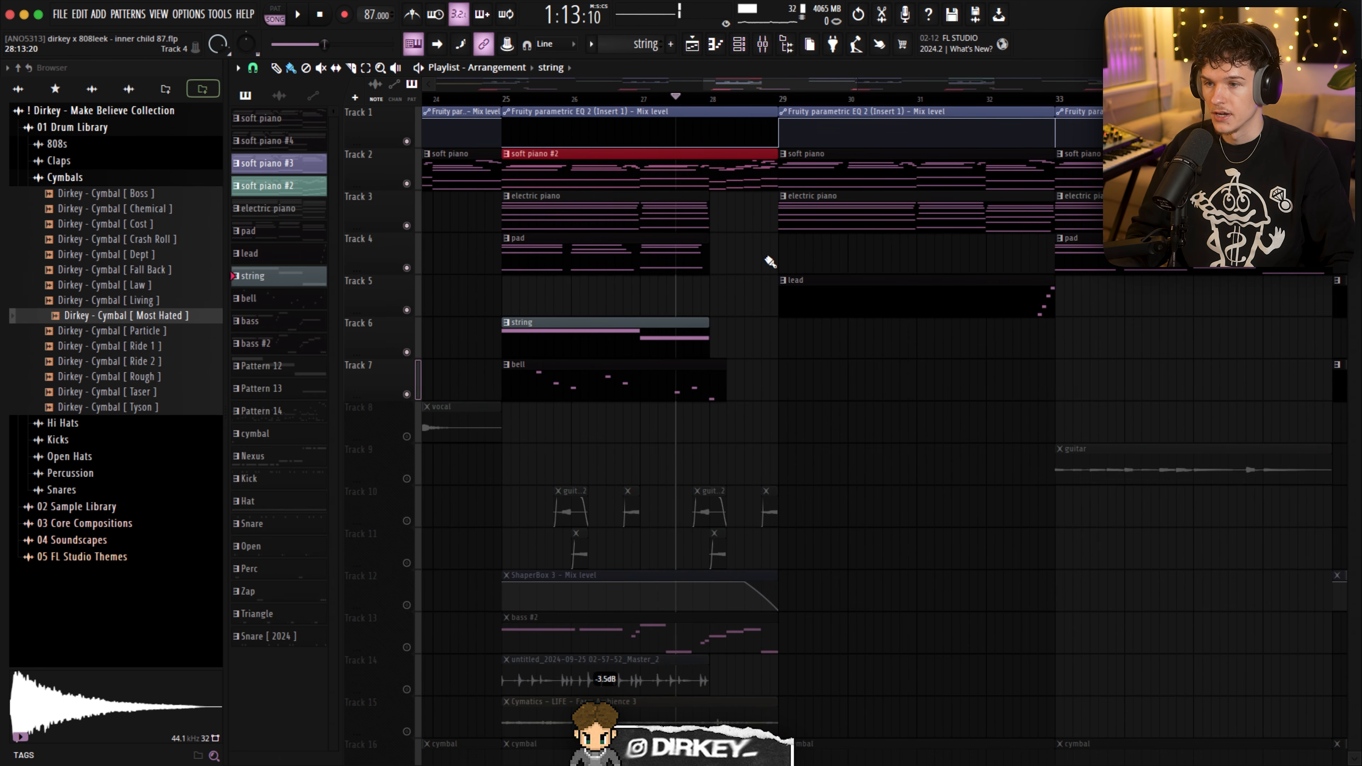
{"action": "key", "text": "space"}
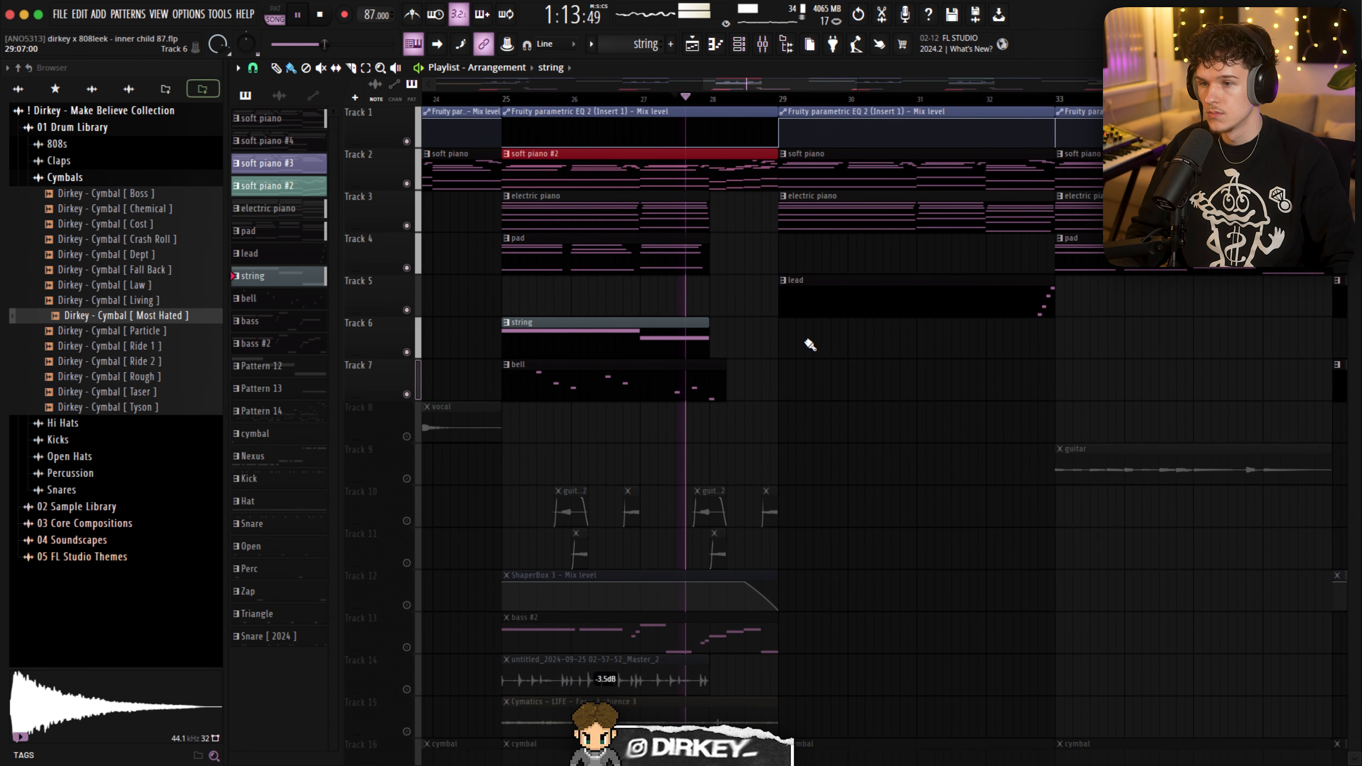
- Try placing an extra string clip on Track 9 around bar 22
{"action": "left_click_drag", "start_coordinate": [840, 338], "coordinate": [1078, 129]}
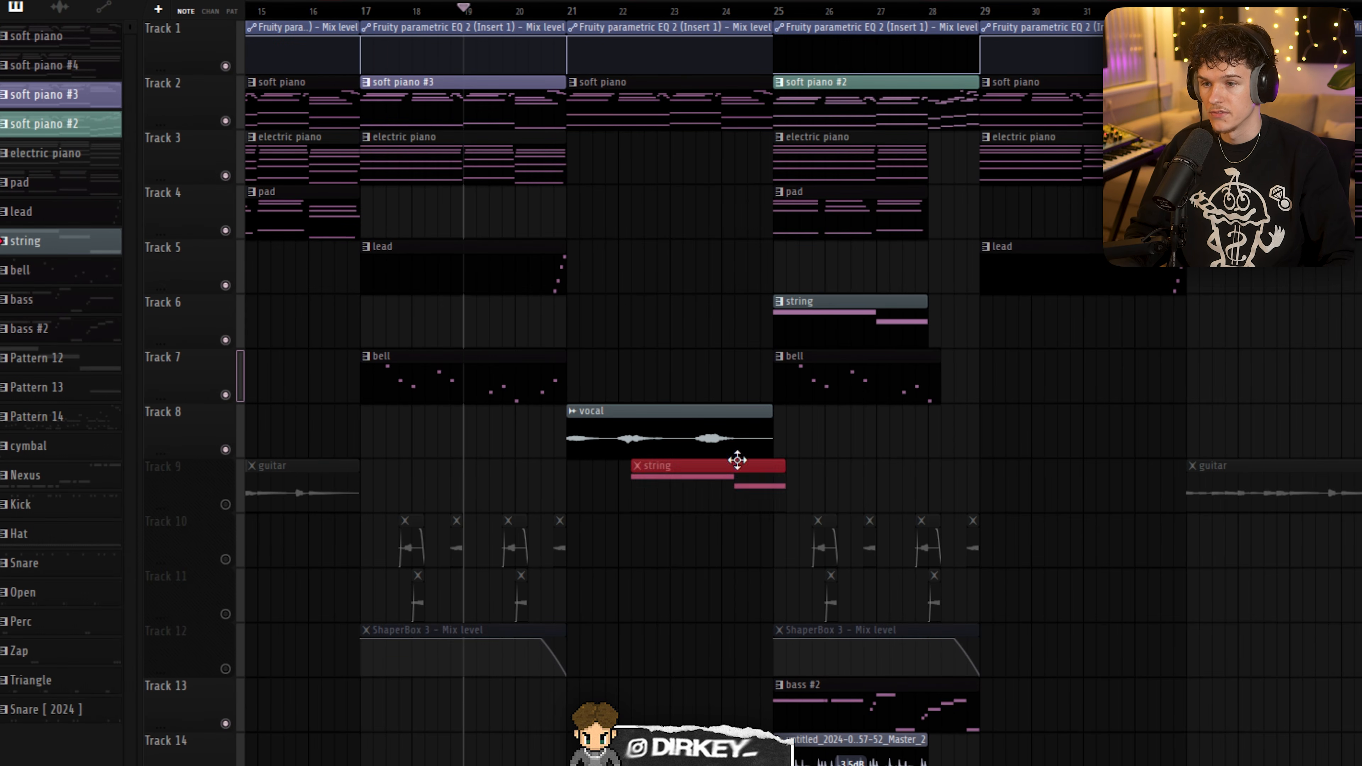
{"action": "right_click", "coordinate": [688, 510]}
{"action": "key", "text": "space"}
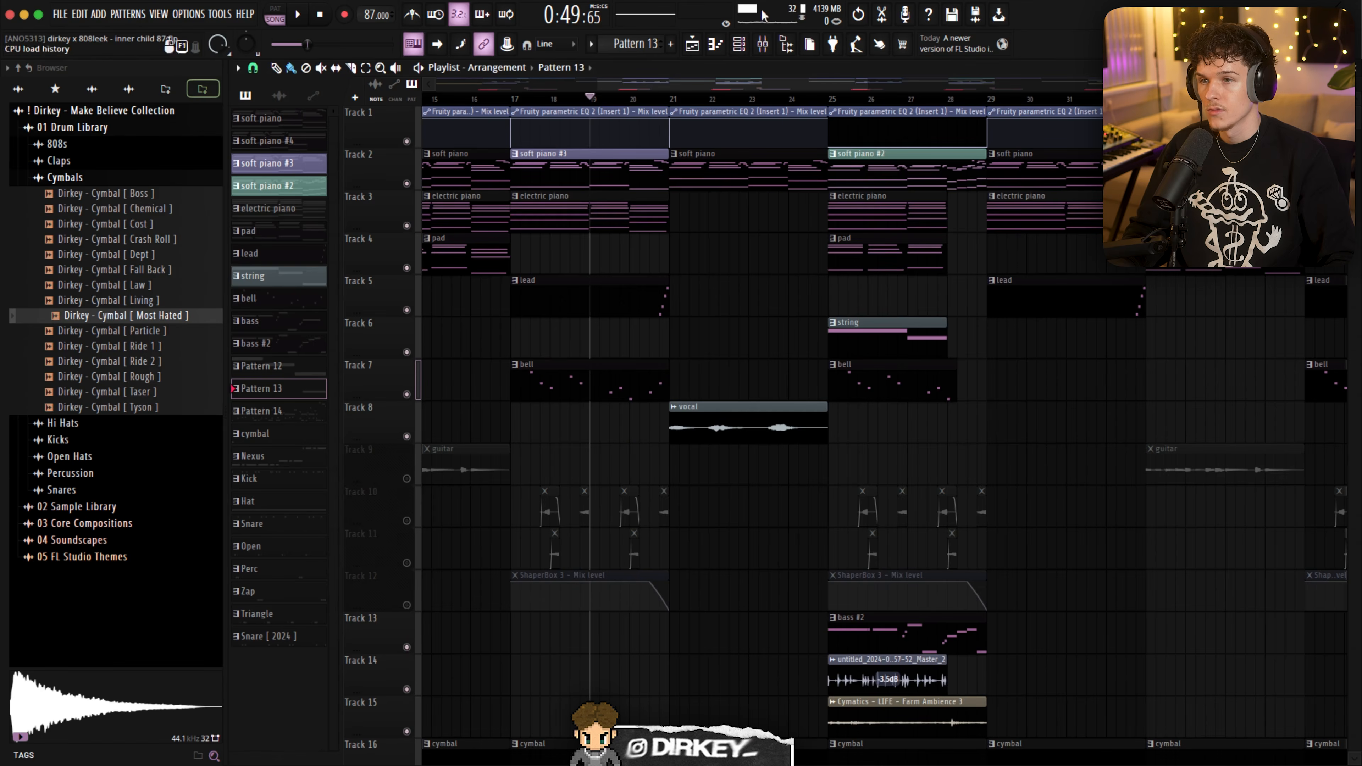
- Open the Arcade instrument from the channel rack and audition Pattern 12 alone on Track 9 from bar 21
{"action": "left_click", "coordinate": [738, 45]}
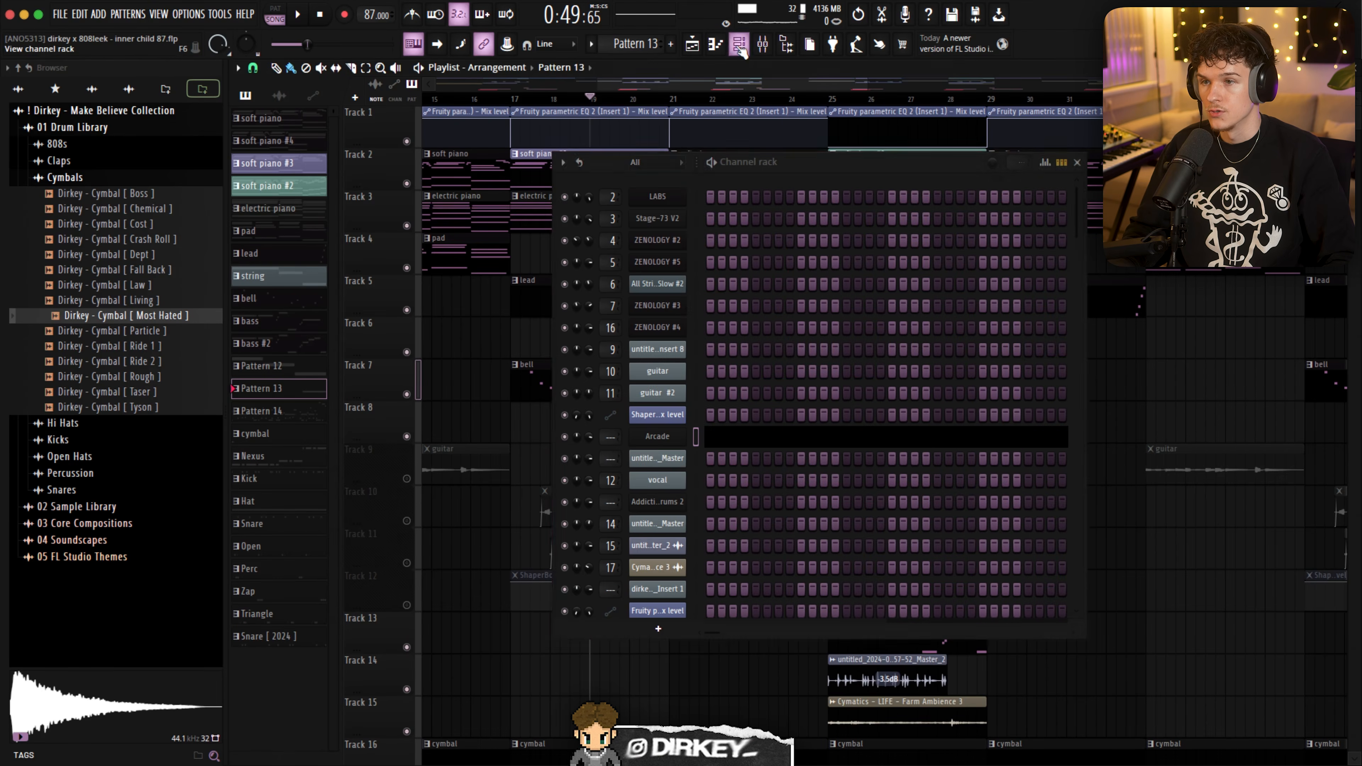
{"action": "left_click", "coordinate": [658, 442]}
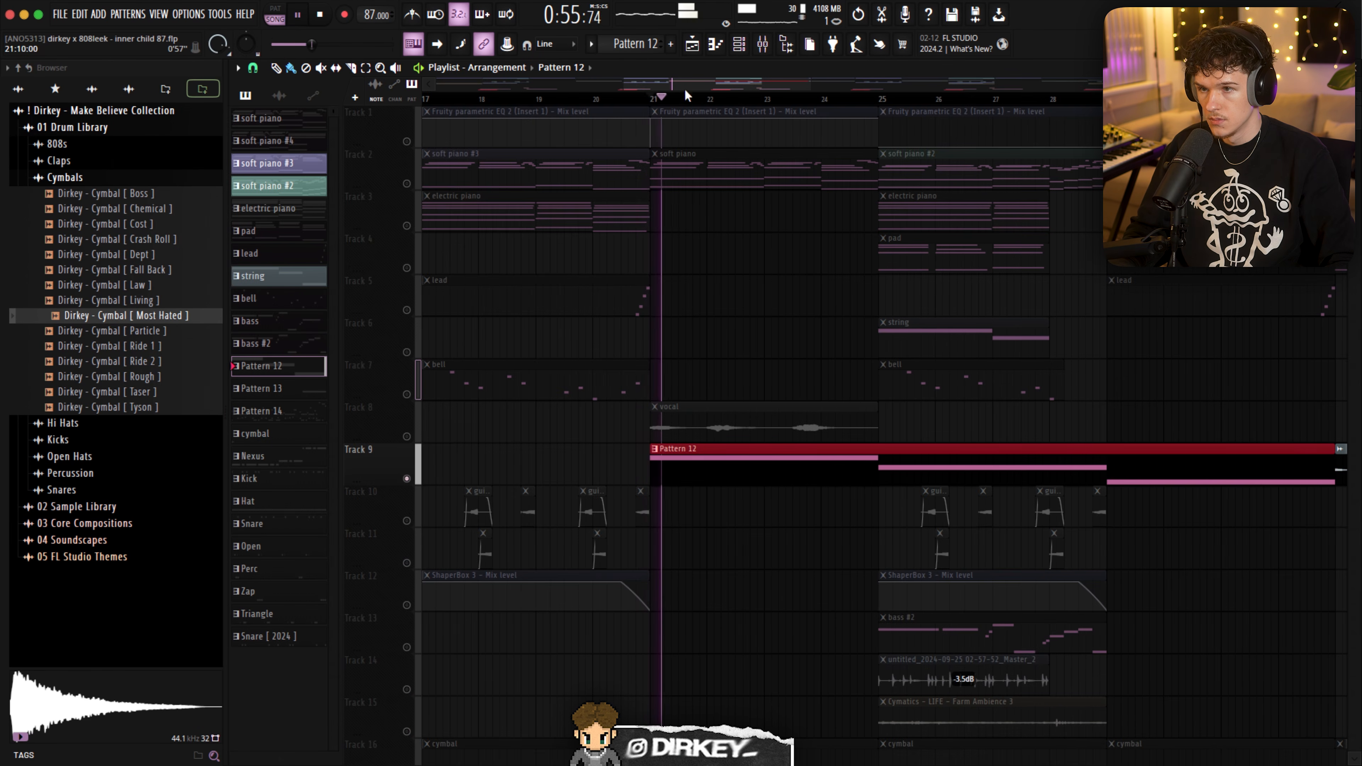
{"action": "left_click_drag", "start_coordinate": [712, 86], "coordinate": [738, 85]}
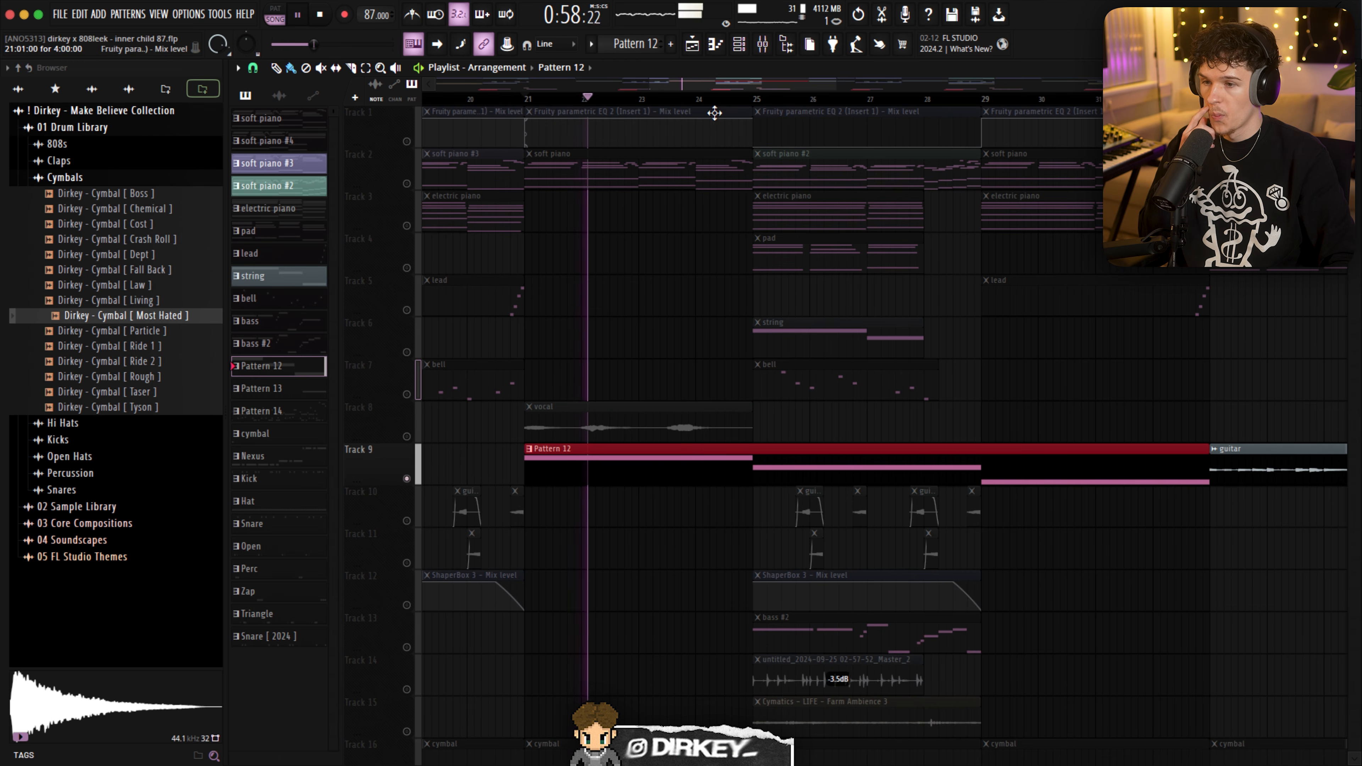
{"action": "left_click", "coordinate": [758, 98]}
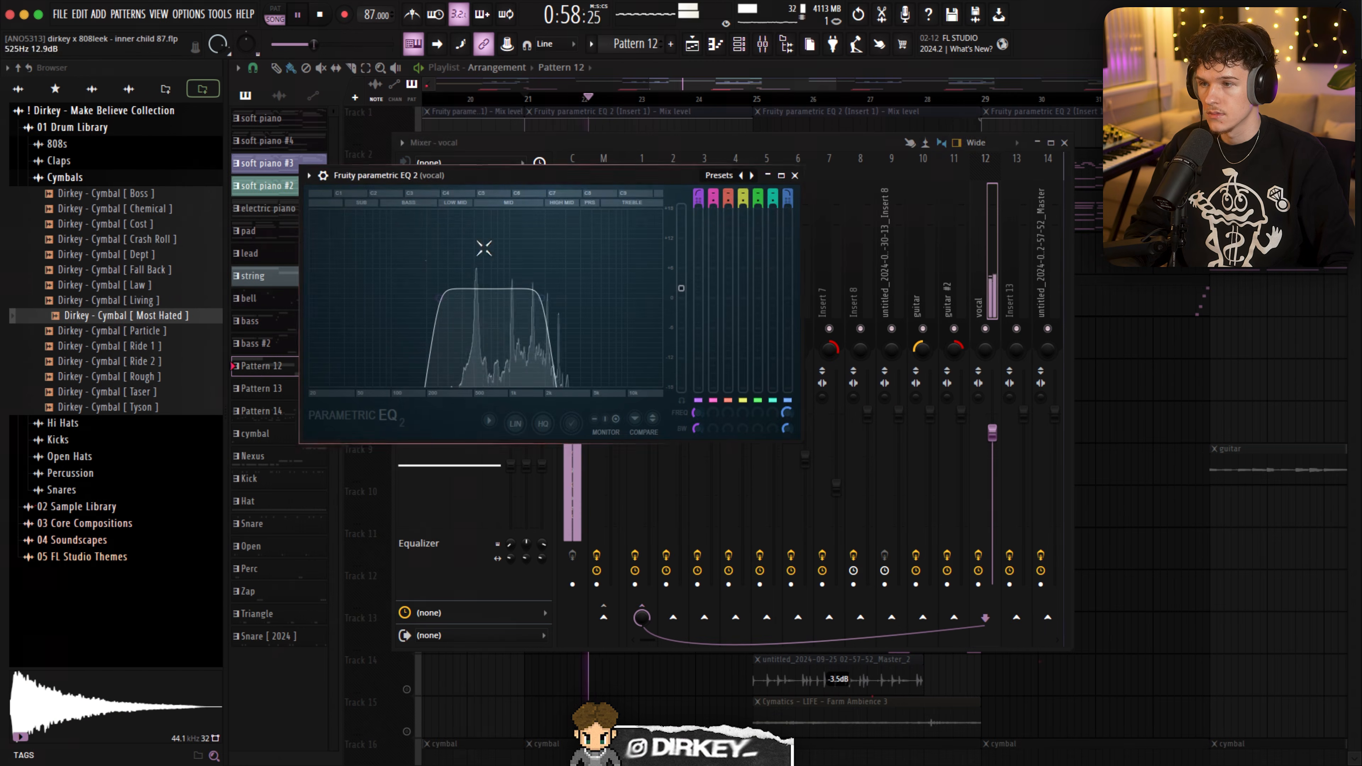
- Inspect both Fruity parametric EQ 2 instances, the UADx LA-2A compressor, ShaperBox 3 and ValhallaVintageVerb on the vocal mixer track
{"action": "left_click", "coordinate": [428, 145]}
{"action": "left_click", "coordinate": [456, 206]}
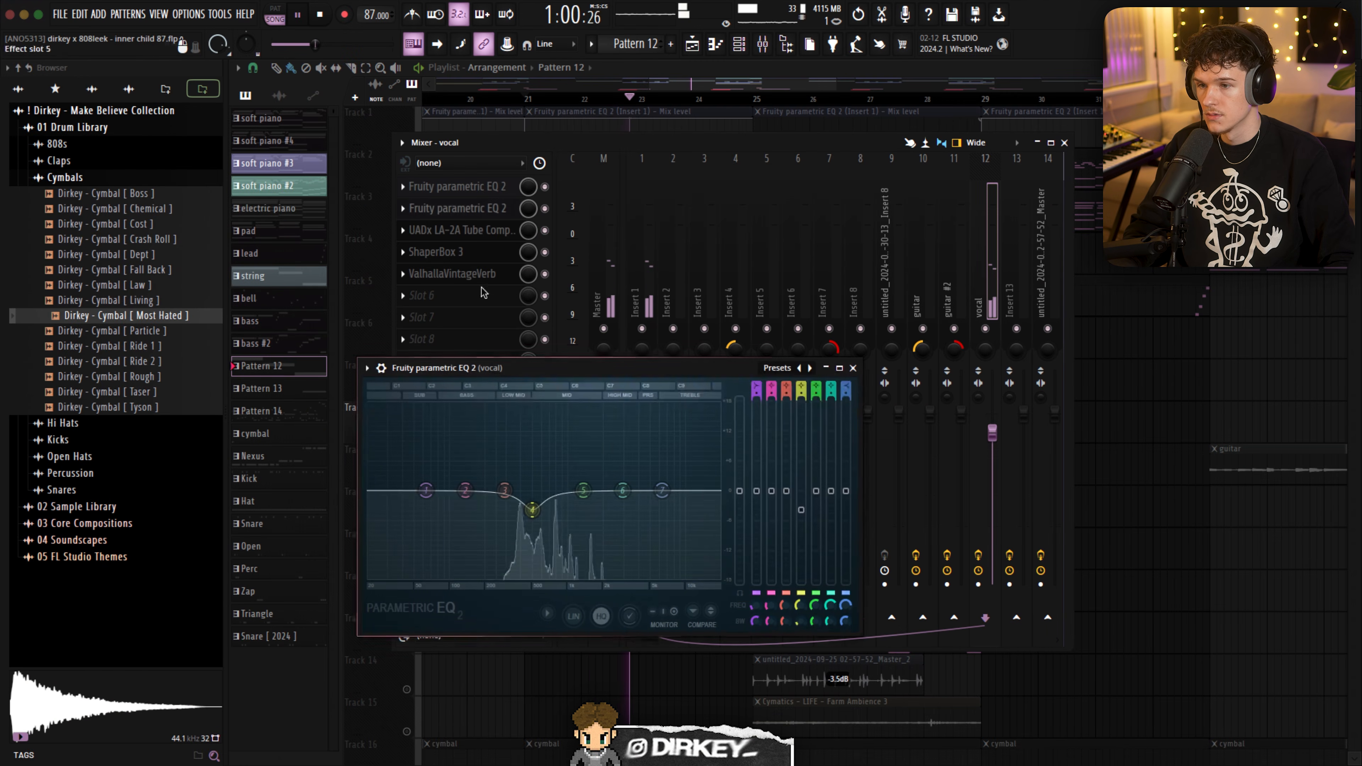
{"action": "left_click", "coordinate": [456, 235]}
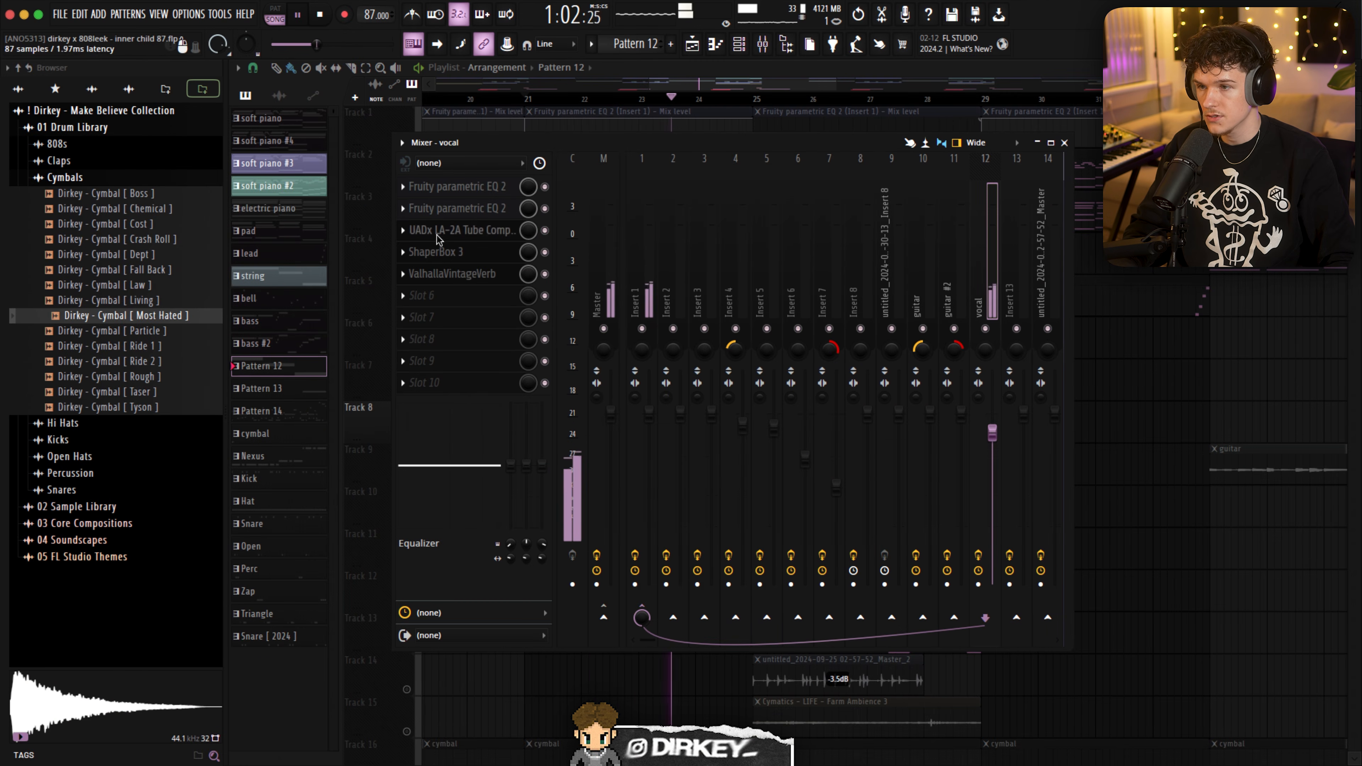
{"action": "left_click", "coordinate": [440, 256]}
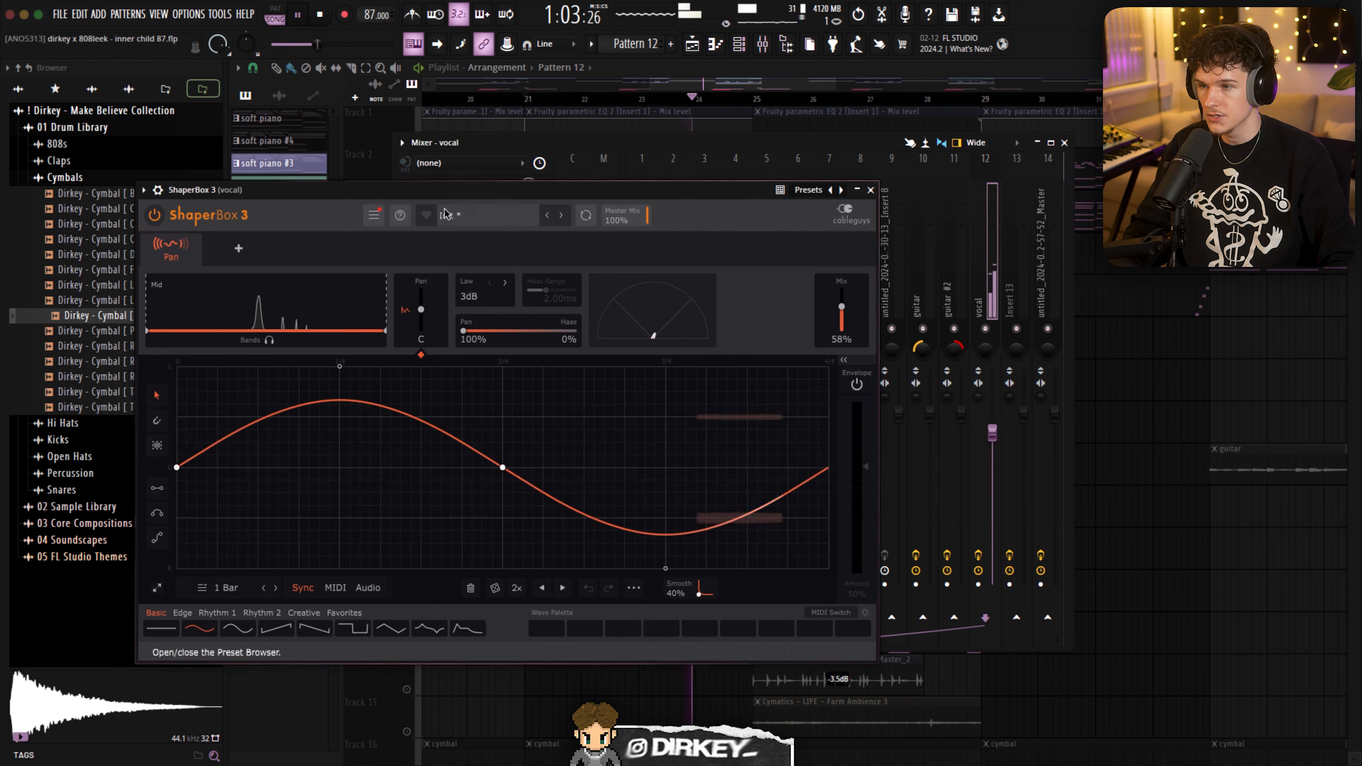
{"action": "key", "text": "Escape"}
{"action": "left_click", "coordinate": [472, 276]}
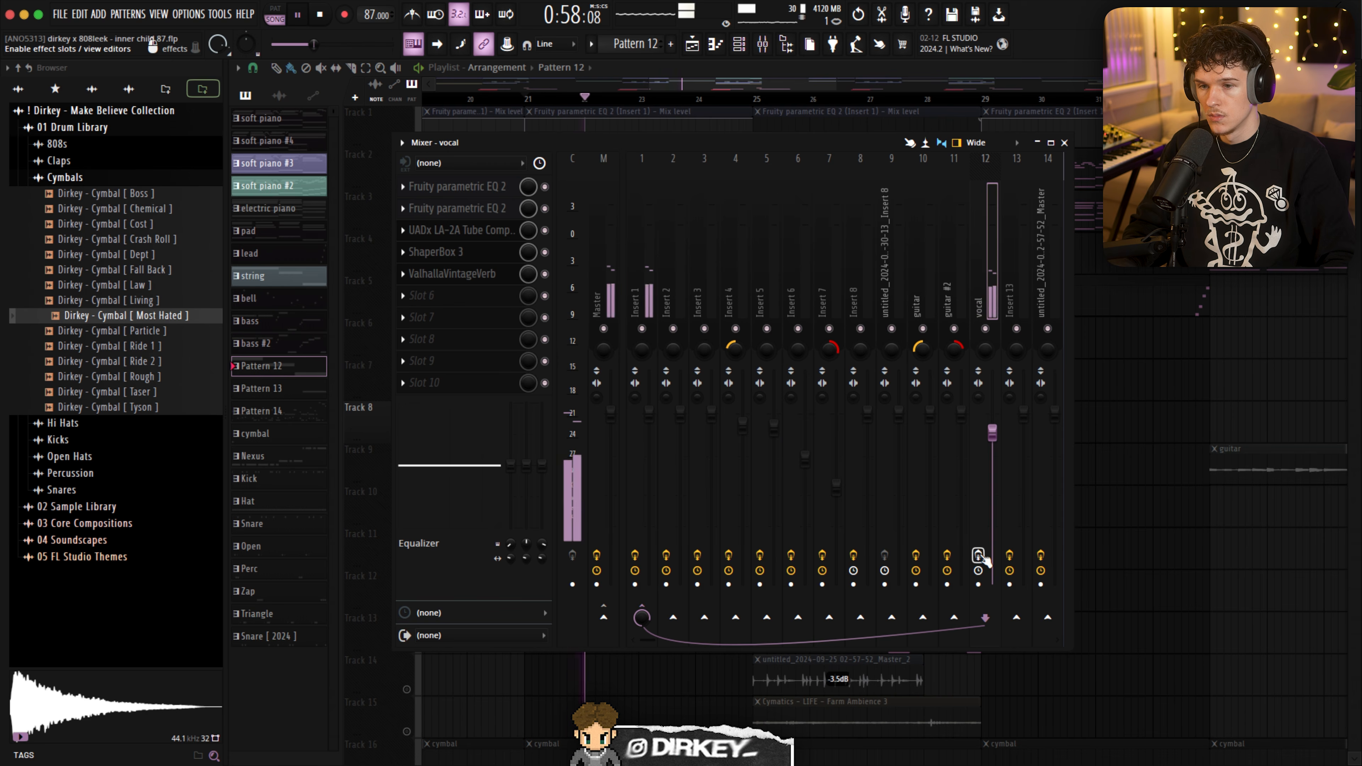
- Return to the playlist, re-enable all tracks and play the arrangement into the guitar clip on Track 9 at bar 13
{"action": "key", "text": "F9"}
{"action": "double_click", "coordinate": [608, 426]}
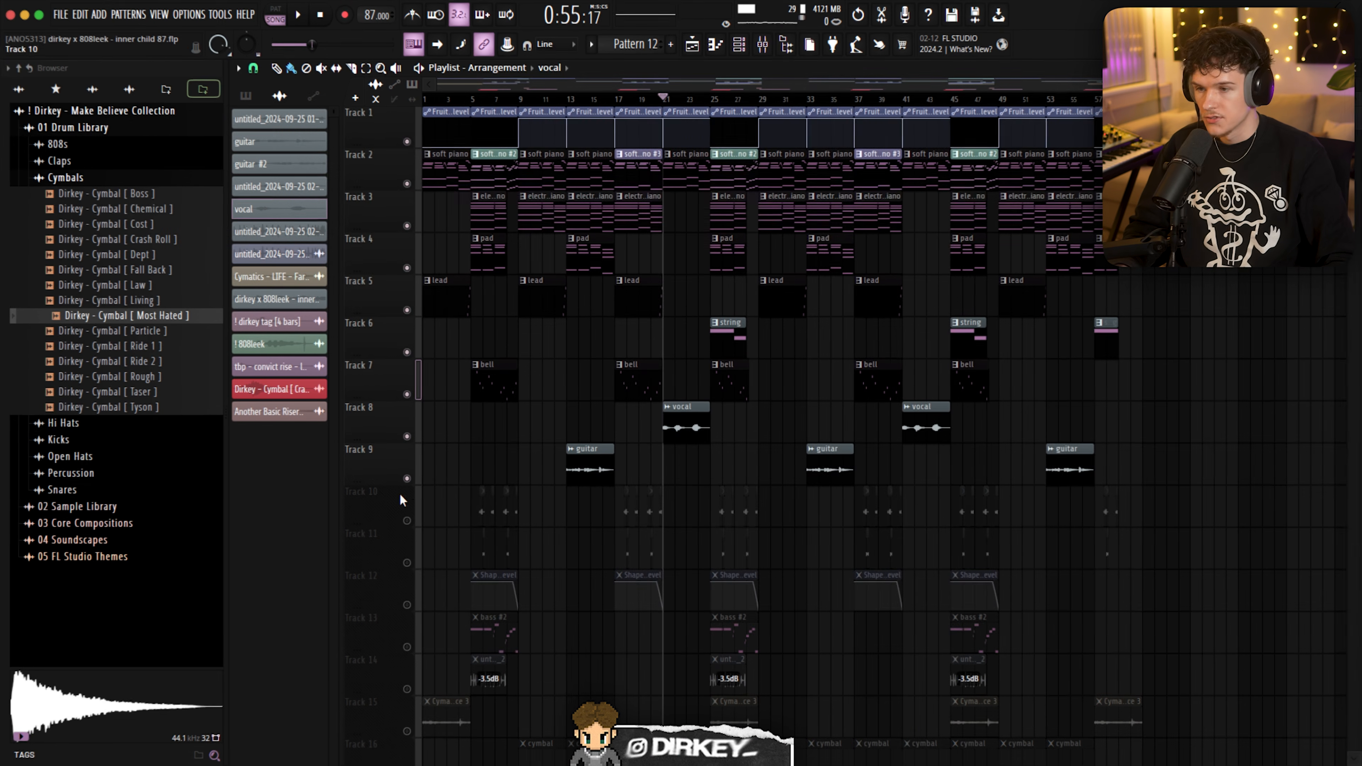
{"action": "scroll", "coordinate": [574, 104], "scroll_direction": "up", "scroll_amount": 3}
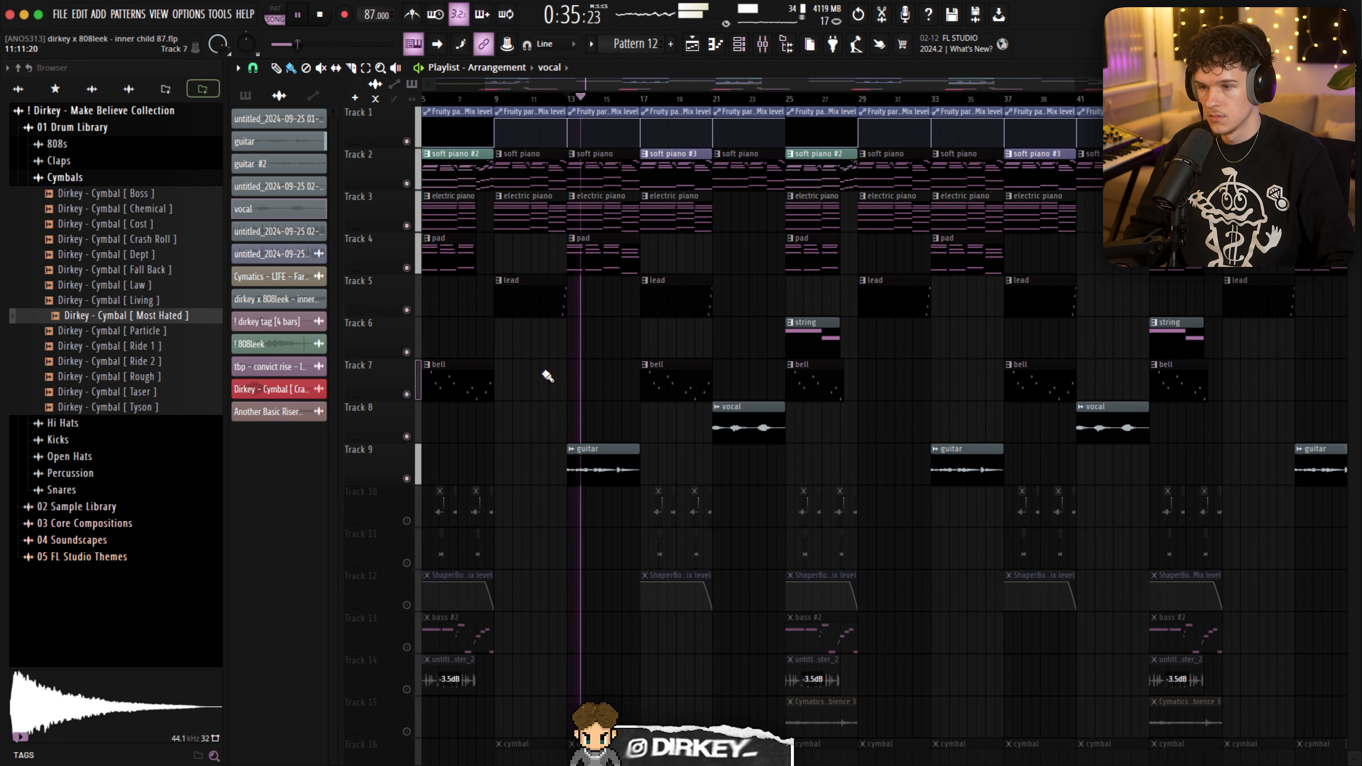
{"action": "key", "text": "space"}
{"action": "right_click", "coordinate": [406, 479]}
{"action": "right_click", "coordinate": [406, 479]}
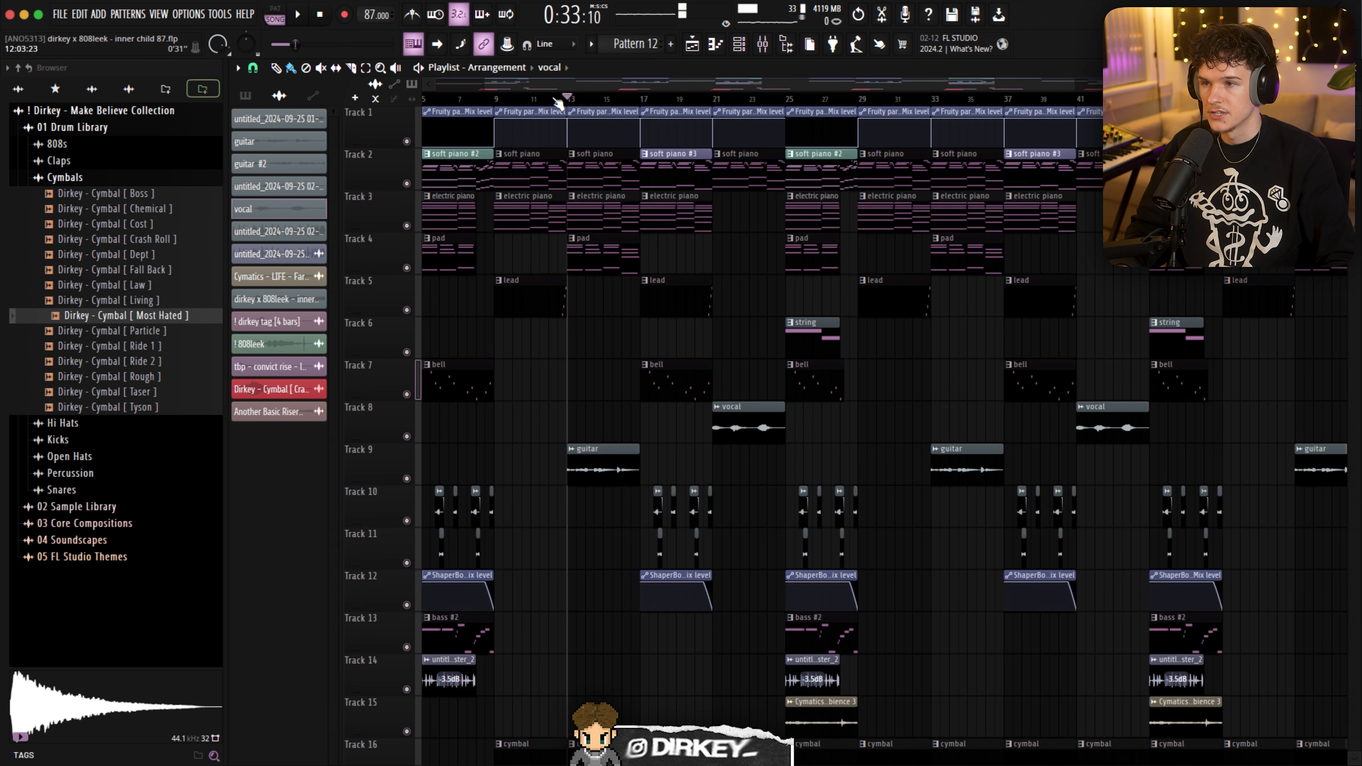
{"action": "key", "text": "space"}
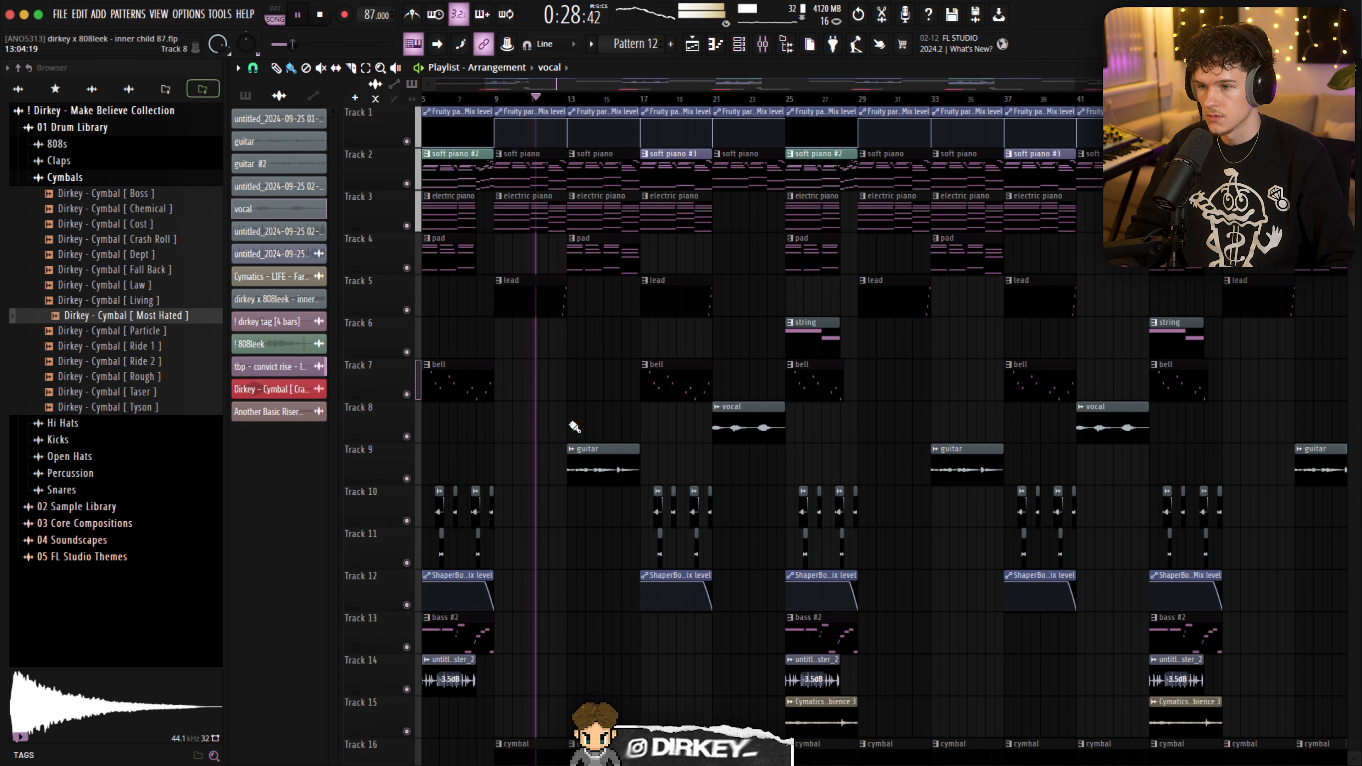
{"action": "left_click", "coordinate": [579, 461]}
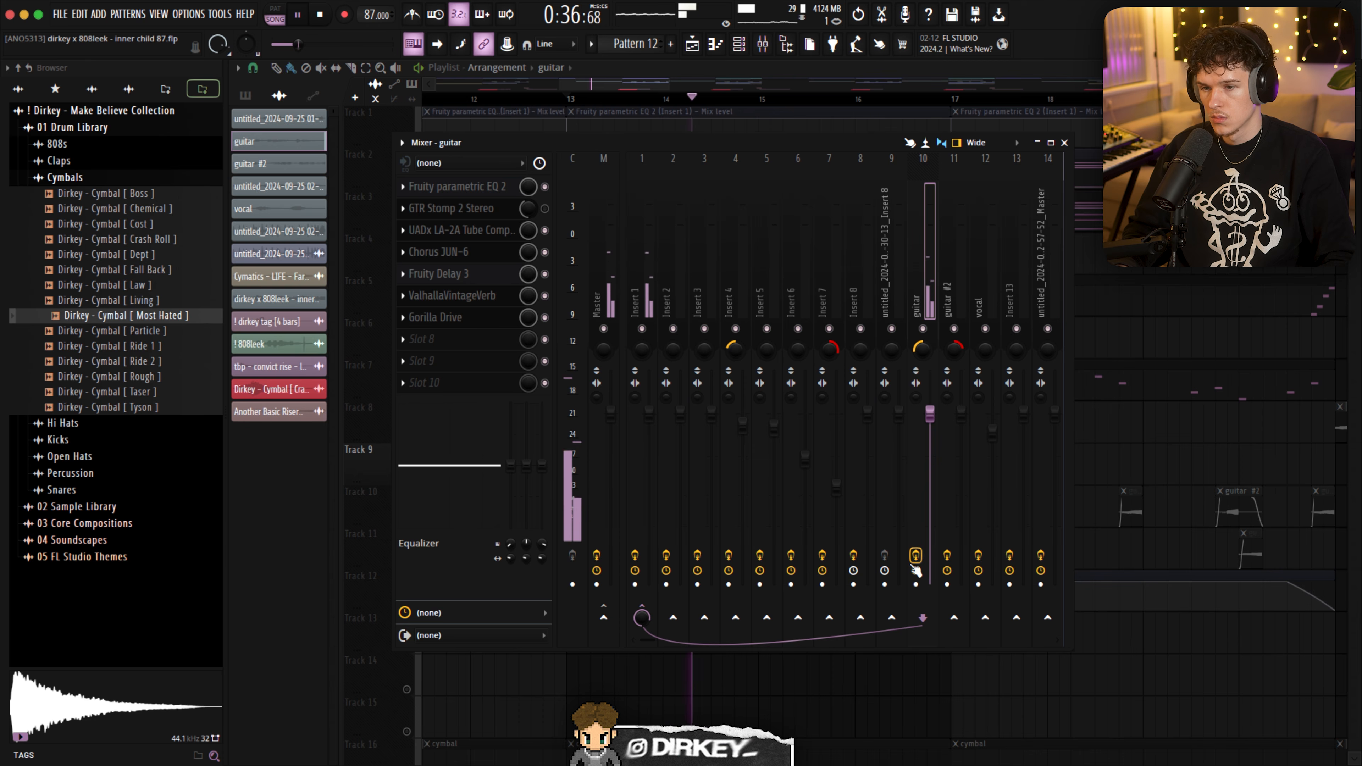
- Inspect Fruity parametric EQ 2, the UADx LA-2A compressor and Chorus JUN-6 on the guitar mixer track, then close the mixer
{"action": "left_click", "coordinate": [465, 187]}
{"action": "left_click", "coordinate": [466, 188]}
{"action": "left_click", "coordinate": [459, 231]}
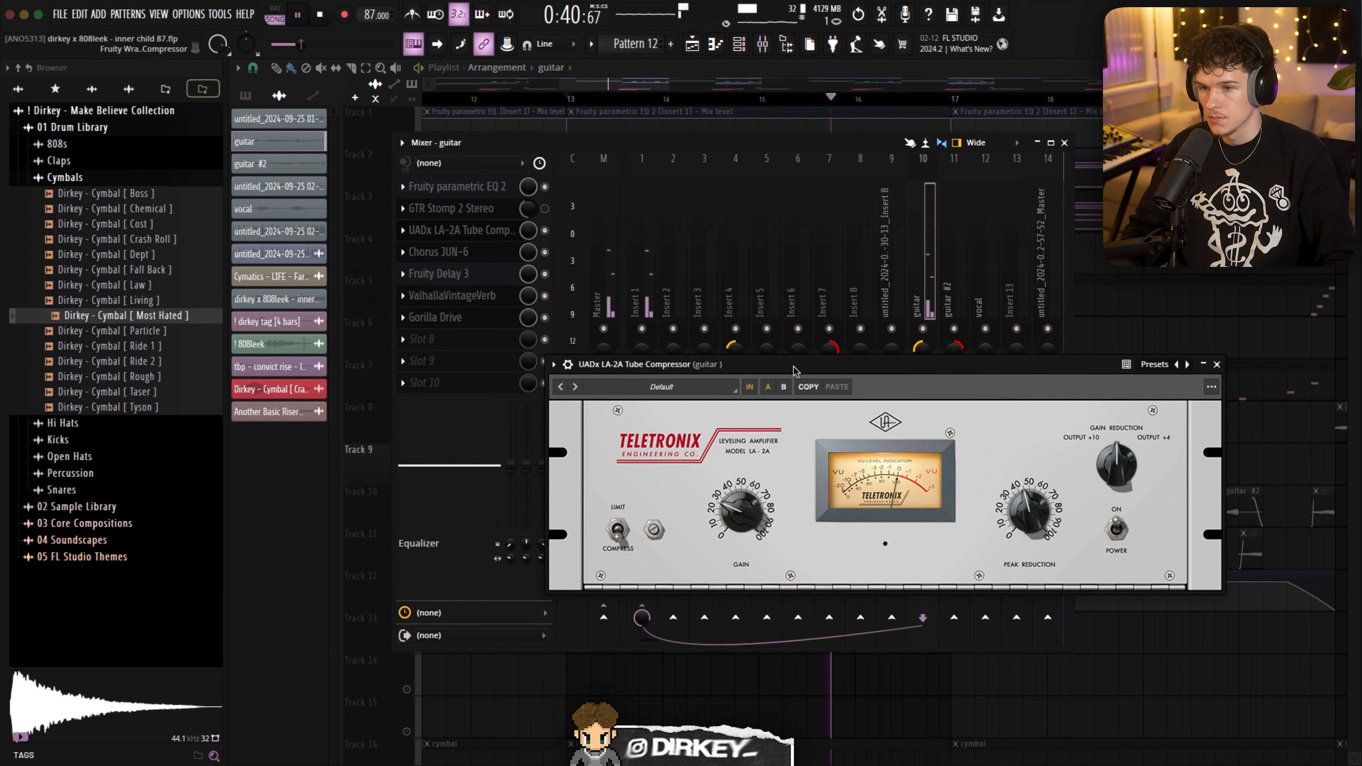
{"action": "left_click", "coordinate": [461, 230]}
{"action": "left_click", "coordinate": [462, 252]}
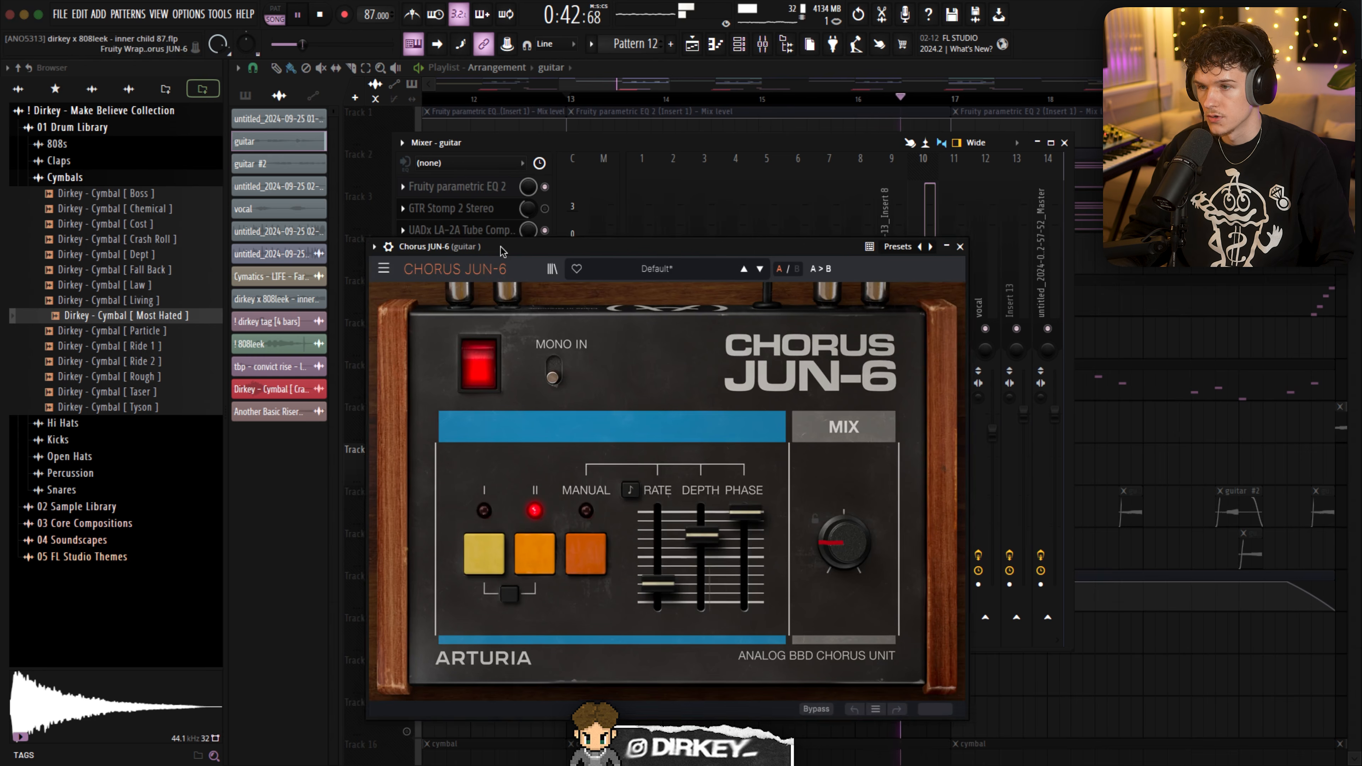
{"action": "left_click_drag", "start_coordinate": [501, 247], "coordinate": [506, 266]}
{"action": "key", "text": "Escape"}
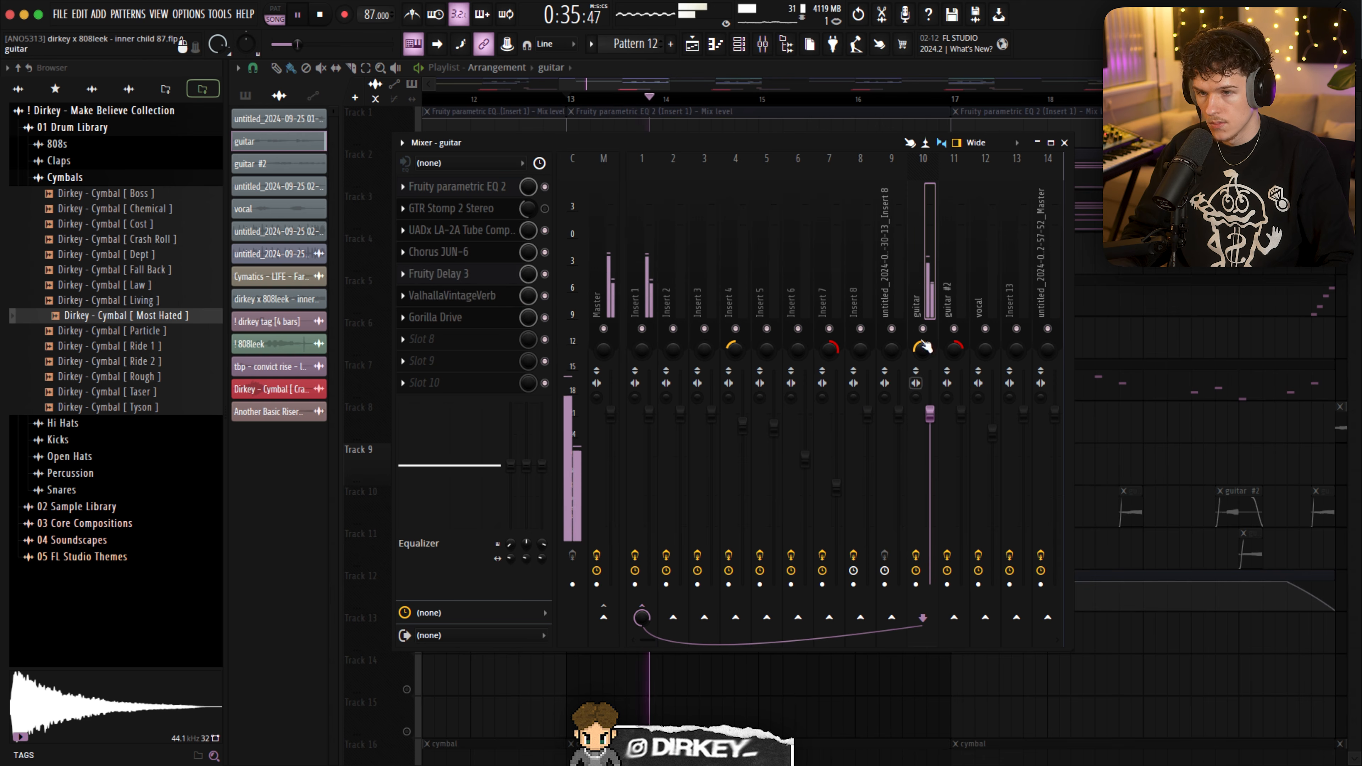
{"action": "key", "text": "Escape"}
- Highlight the soloed guitar clip on Track 9 between bars 13 and 17
{"action": "scroll", "coordinate": [678, 105], "scroll_direction": "down", "scroll_amount": 5}
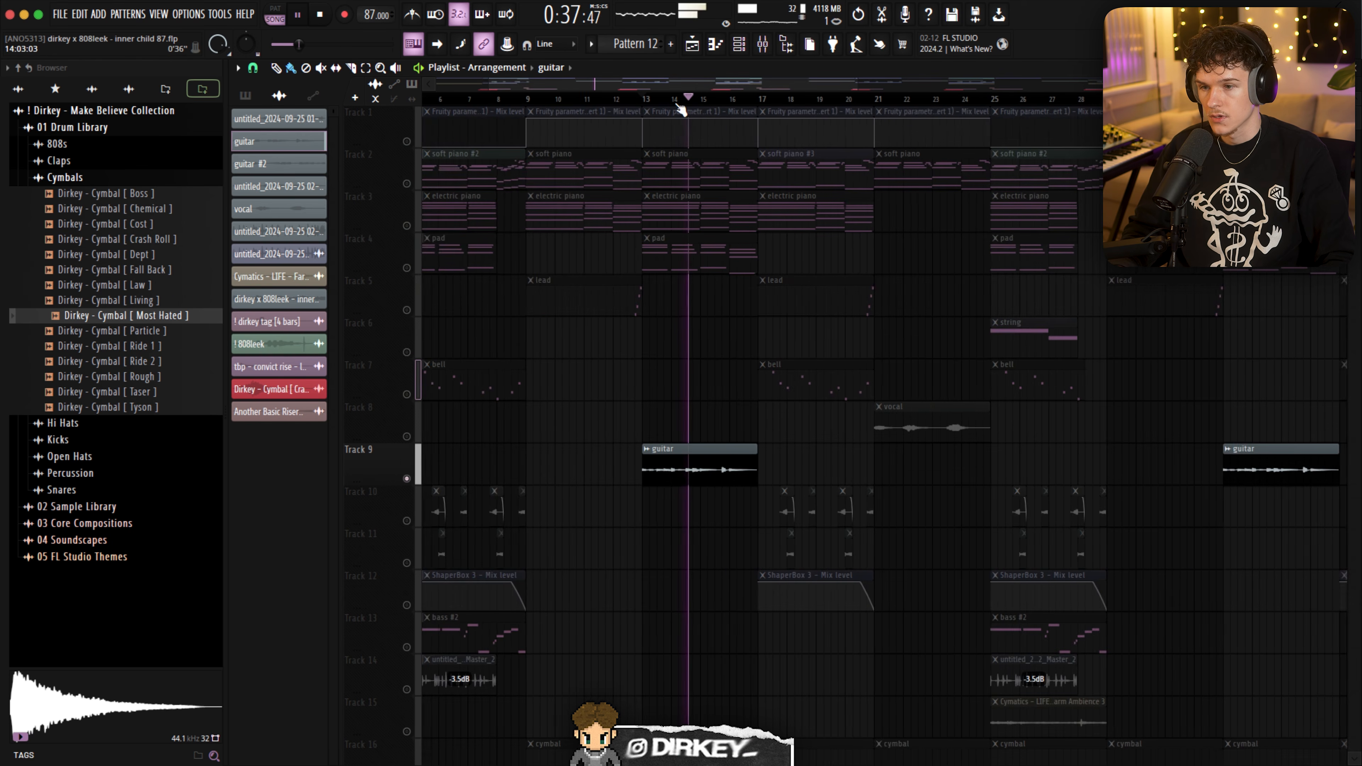
{"action": "scroll", "coordinate": [816, 107], "scroll_direction": "up", "scroll_amount": 4}
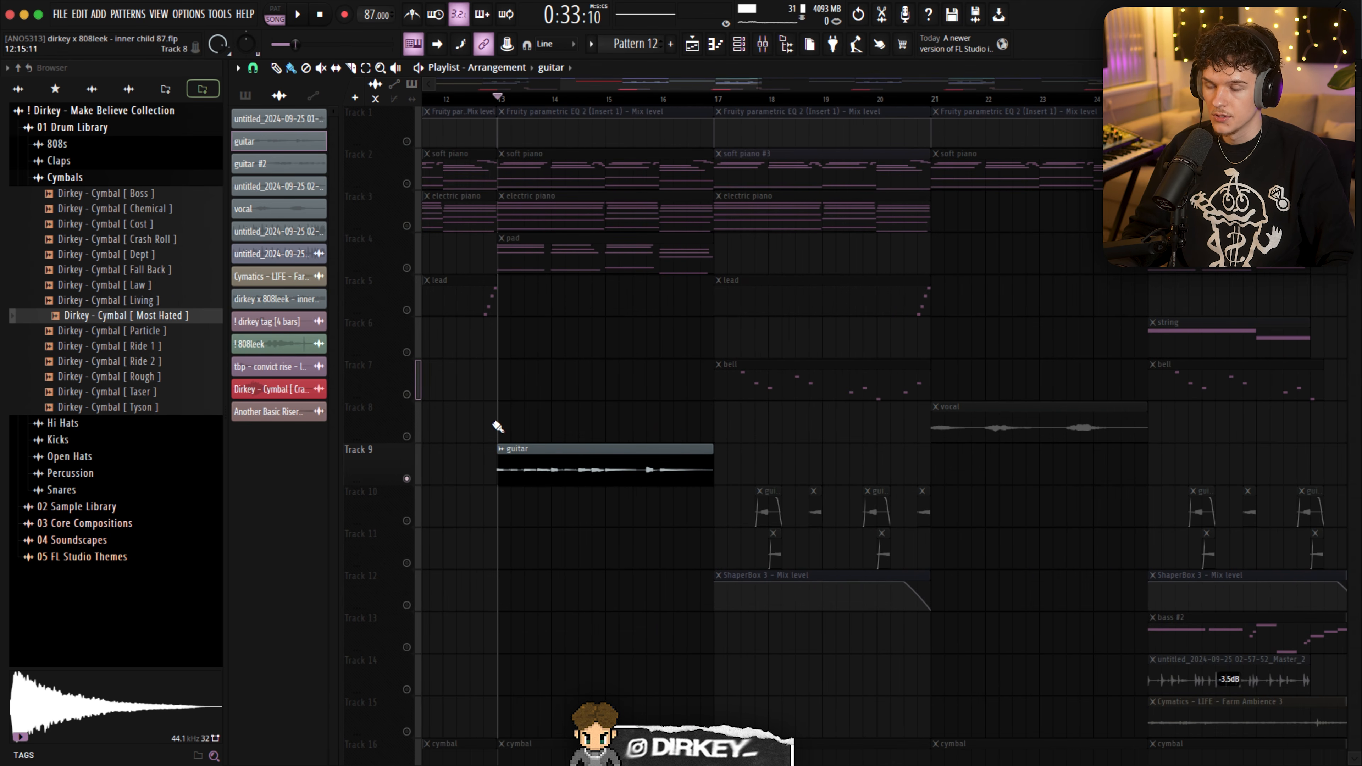
{"action": "left_click_drag", "start_coordinate": [498, 427], "coordinate": [700, 494]}
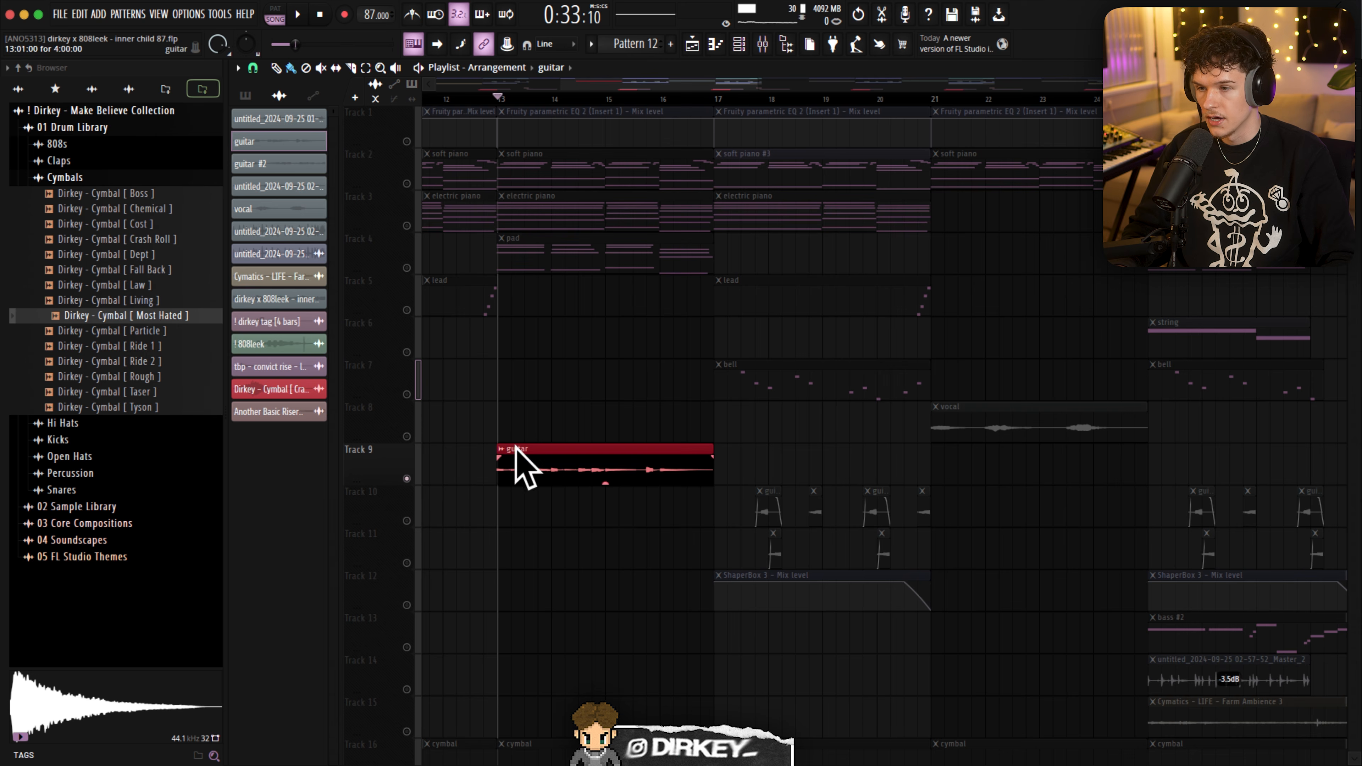
{"action": "left_click", "coordinate": [508, 462]}
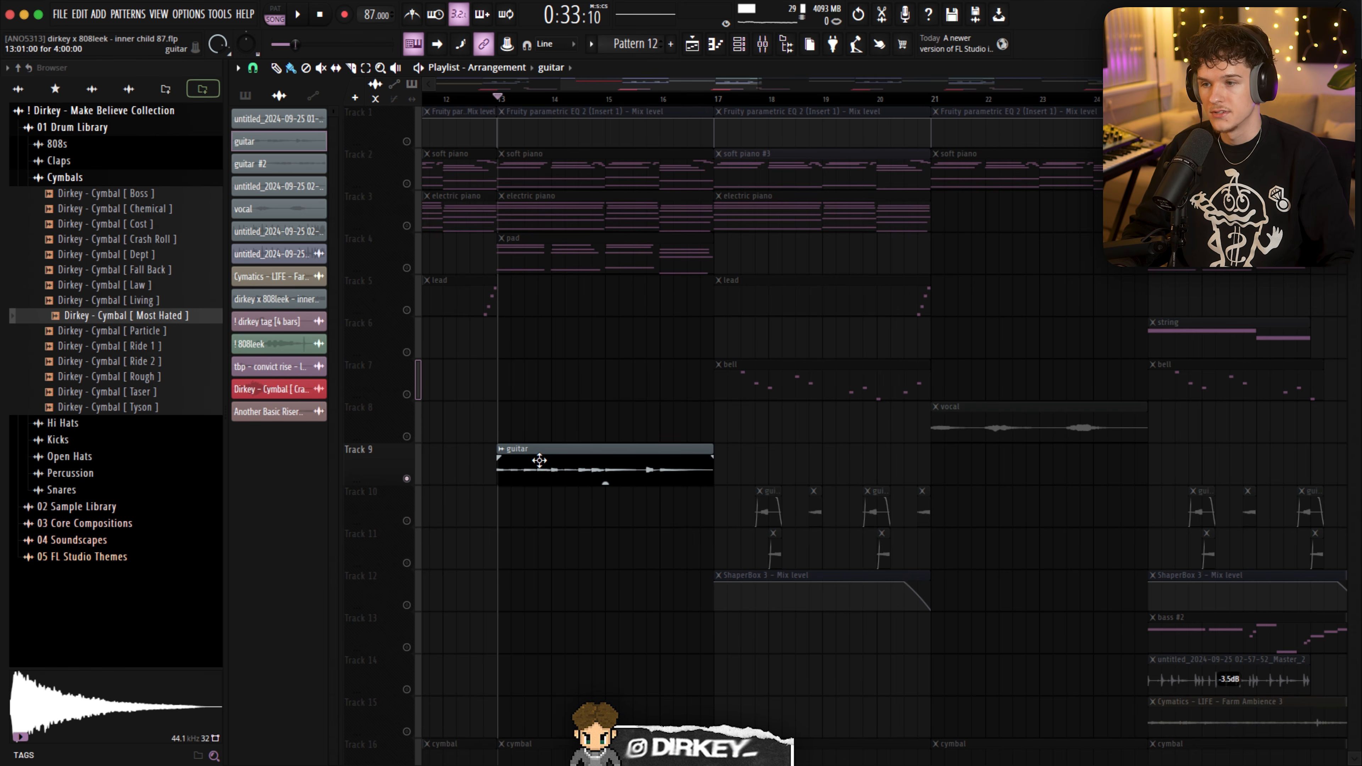
{"action": "scroll", "coordinate": [539, 460], "scroll_direction": "right", "scroll_amount": 1}
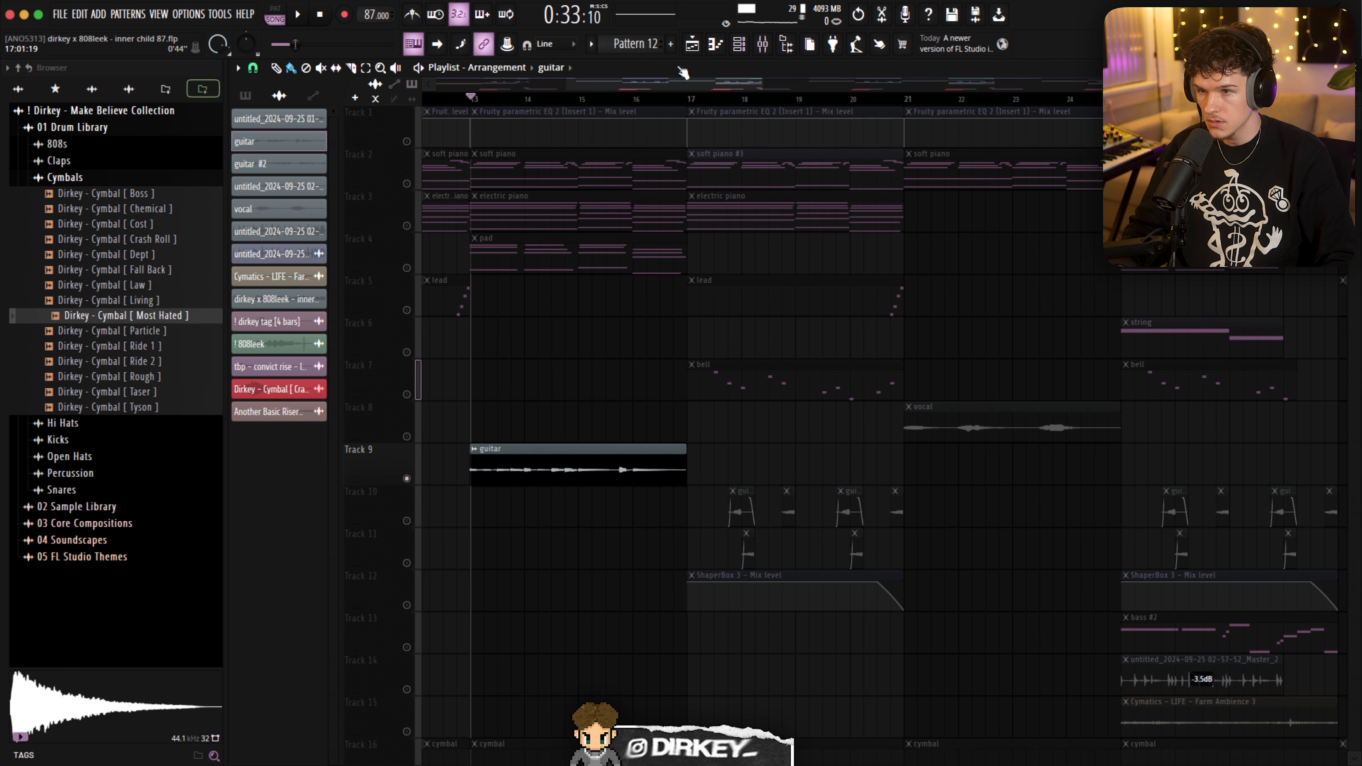
- Unmute all tracks and play the arrangement from bar 17 through the guitar #2 clips on Tracks 10 and 11
{"action": "right_click", "coordinate": [408, 267]}
{"action": "key", "text": "space"}
{"action": "scroll", "coordinate": [762, 98], "scroll_direction": "up", "scroll_amount": 5}
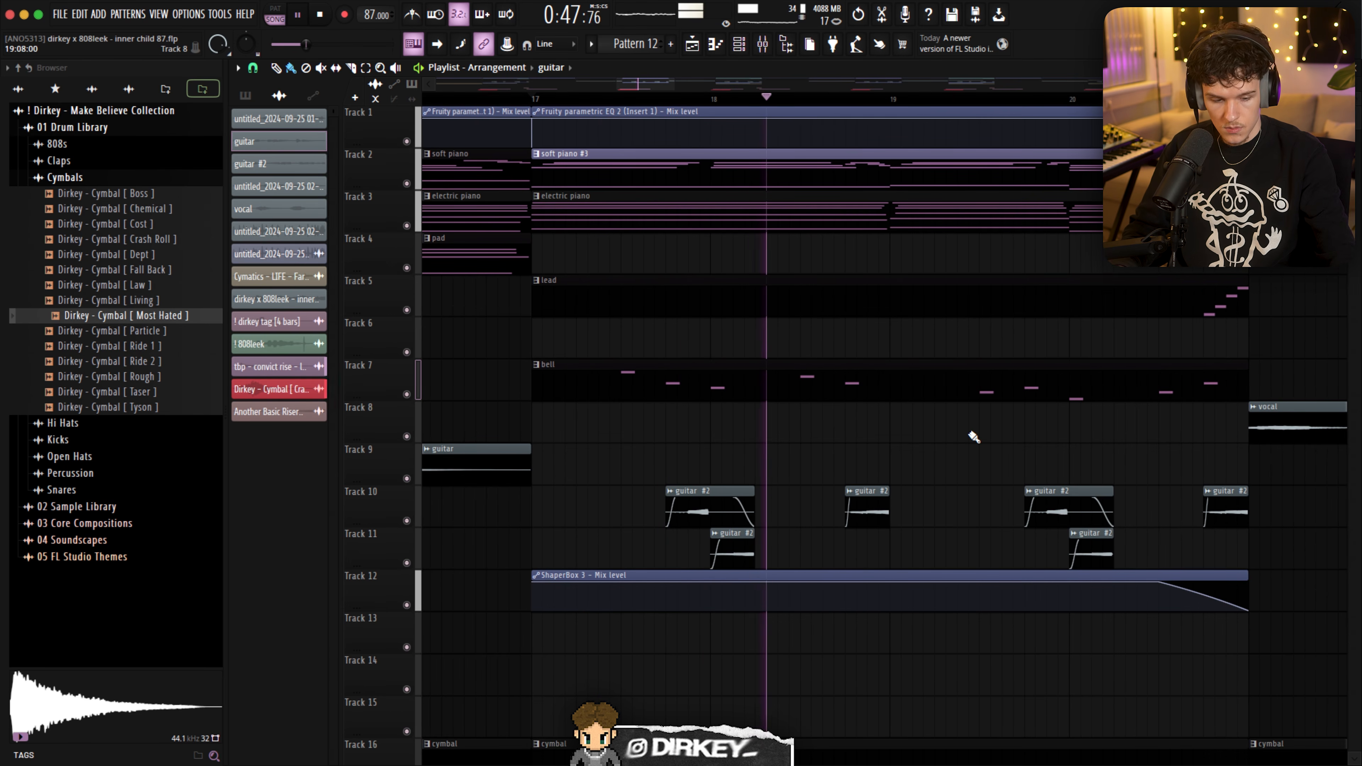
{"action": "scroll", "coordinate": [829, 100], "scroll_direction": "down", "scroll_amount": 2}
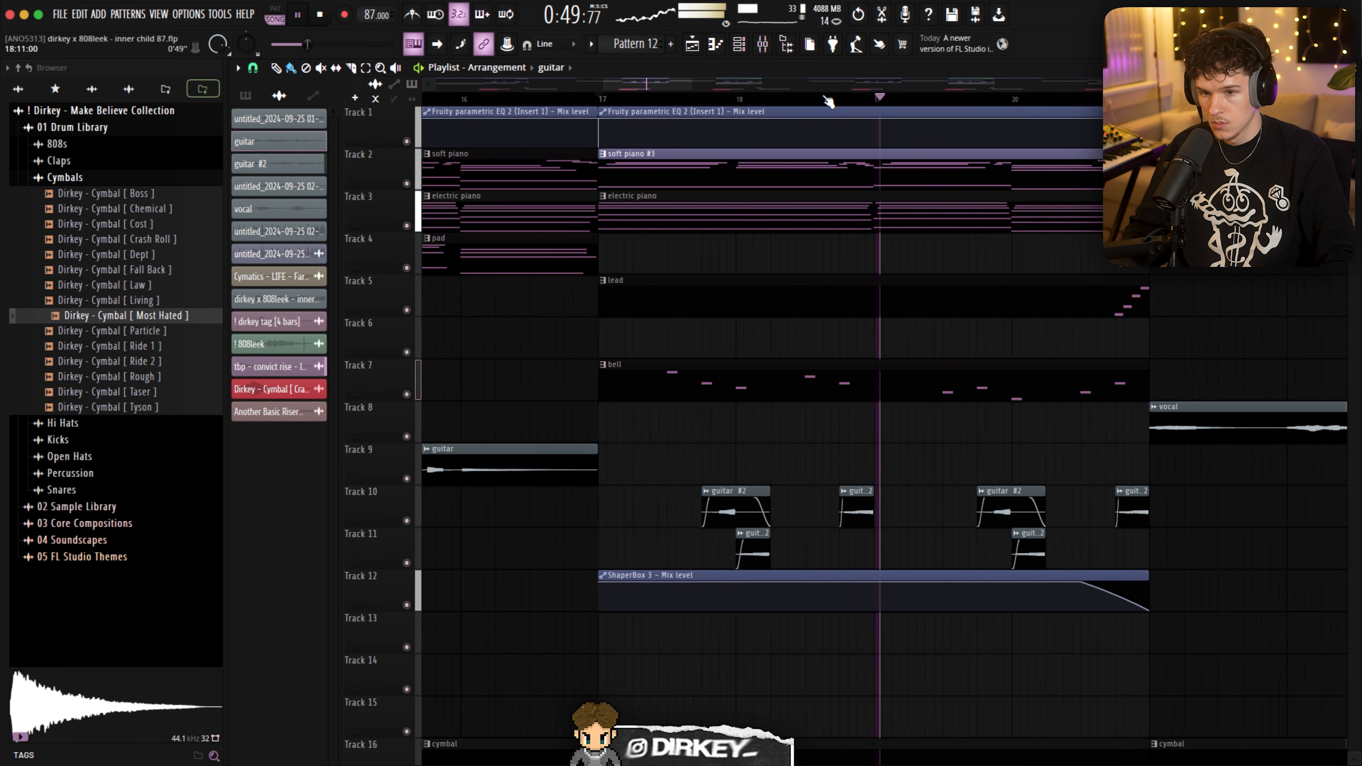
{"action": "scroll", "coordinate": [829, 100], "scroll_direction": "down", "scroll_amount": 3}
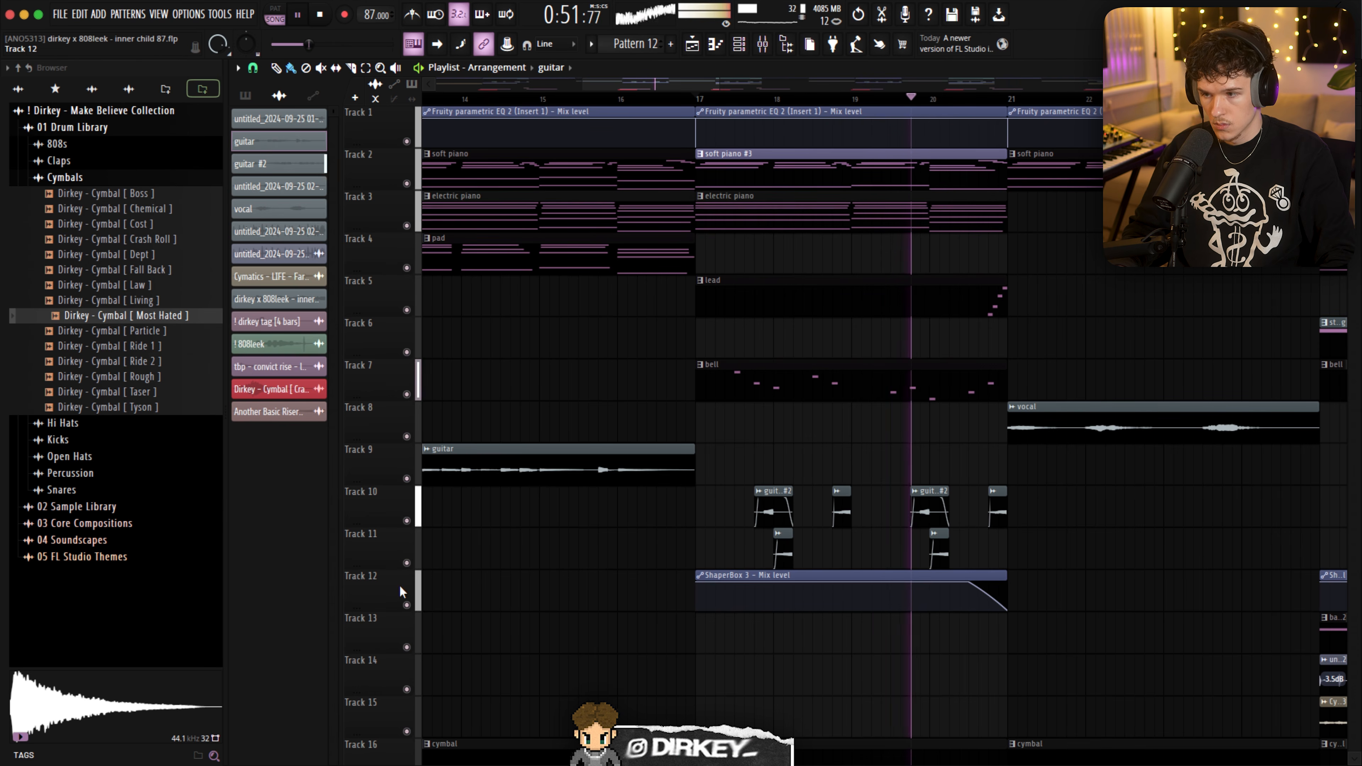
- Stop playback and isolate the guitar #2 clips on Tracks 10 and 11 together with the ShaperBox 3 automation on Track 12
{"action": "right_click", "coordinate": [406, 562]}
{"action": "key", "text": "space"}
{"action": "left_click", "coordinate": [407, 521]}
{"action": "left_click", "coordinate": [407, 605]}
- Audition the isolated guitar #2 clips from about bar 19
{"action": "left_click", "coordinate": [849, 102]}
{"action": "key", "text": "space"}
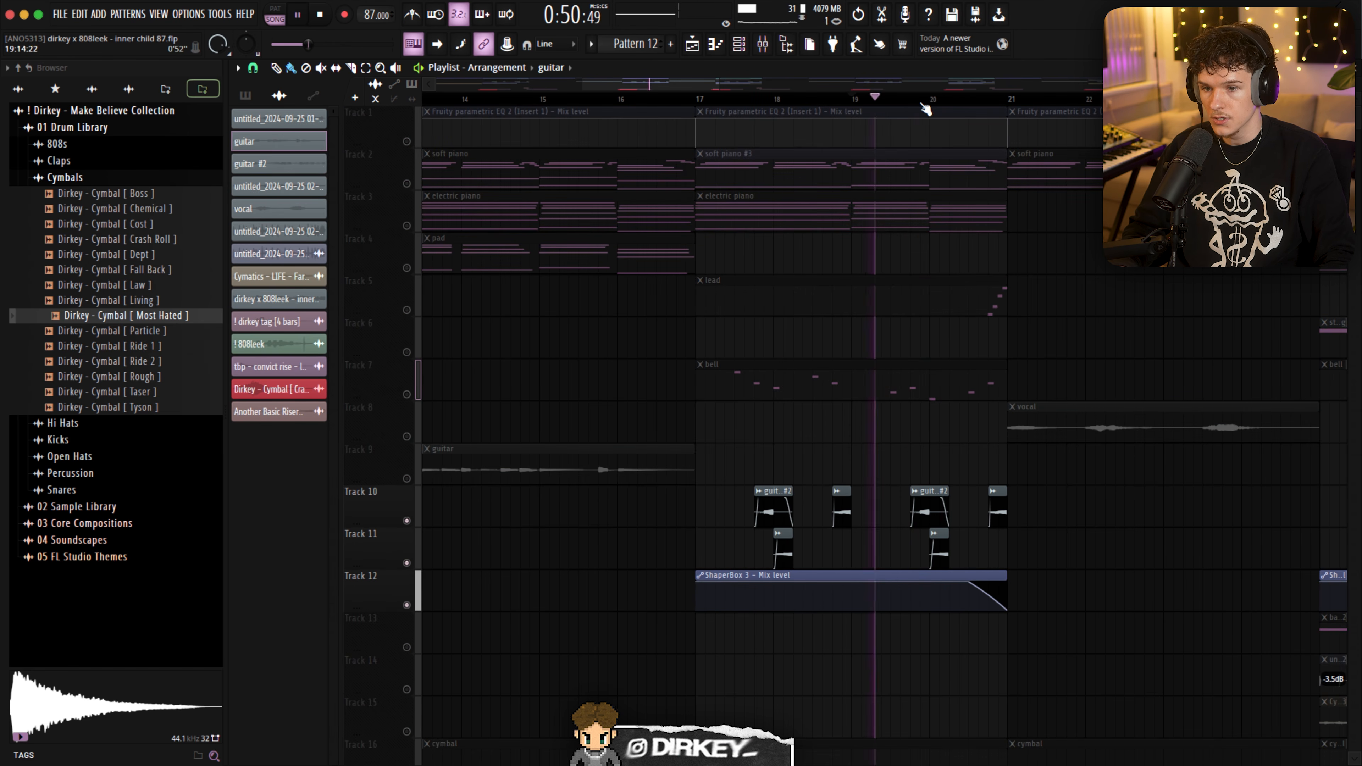
{"action": "left_click", "coordinate": [921, 102]}
{"action": "scroll", "coordinate": [944, 103], "scroll_direction": "up", "scroll_amount": 5}
{"action": "key", "text": "space"}
- Open the guitar #2 audio clip's settings and turn Reverse off and back on to compare the waveforms
{"action": "double_click", "coordinate": [910, 505]}
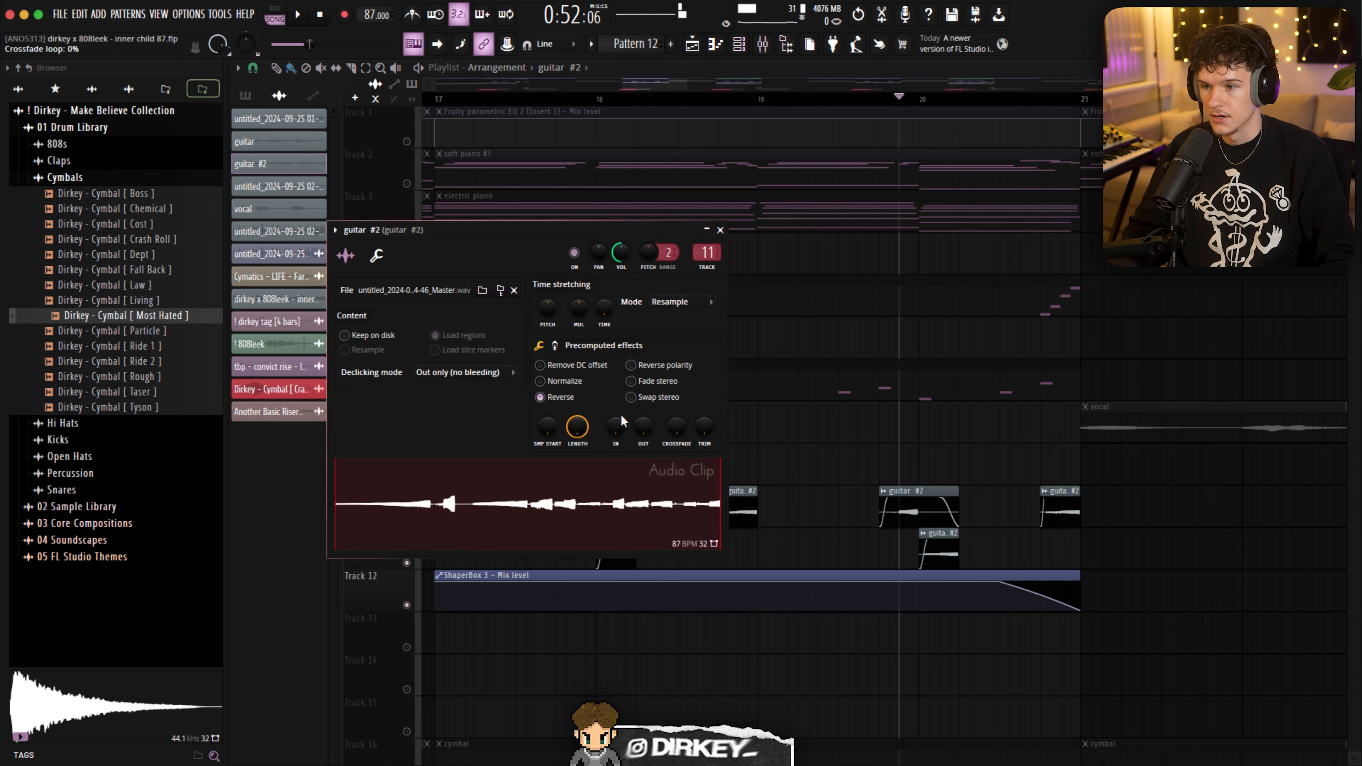
{"action": "left_click", "coordinate": [555, 400]}
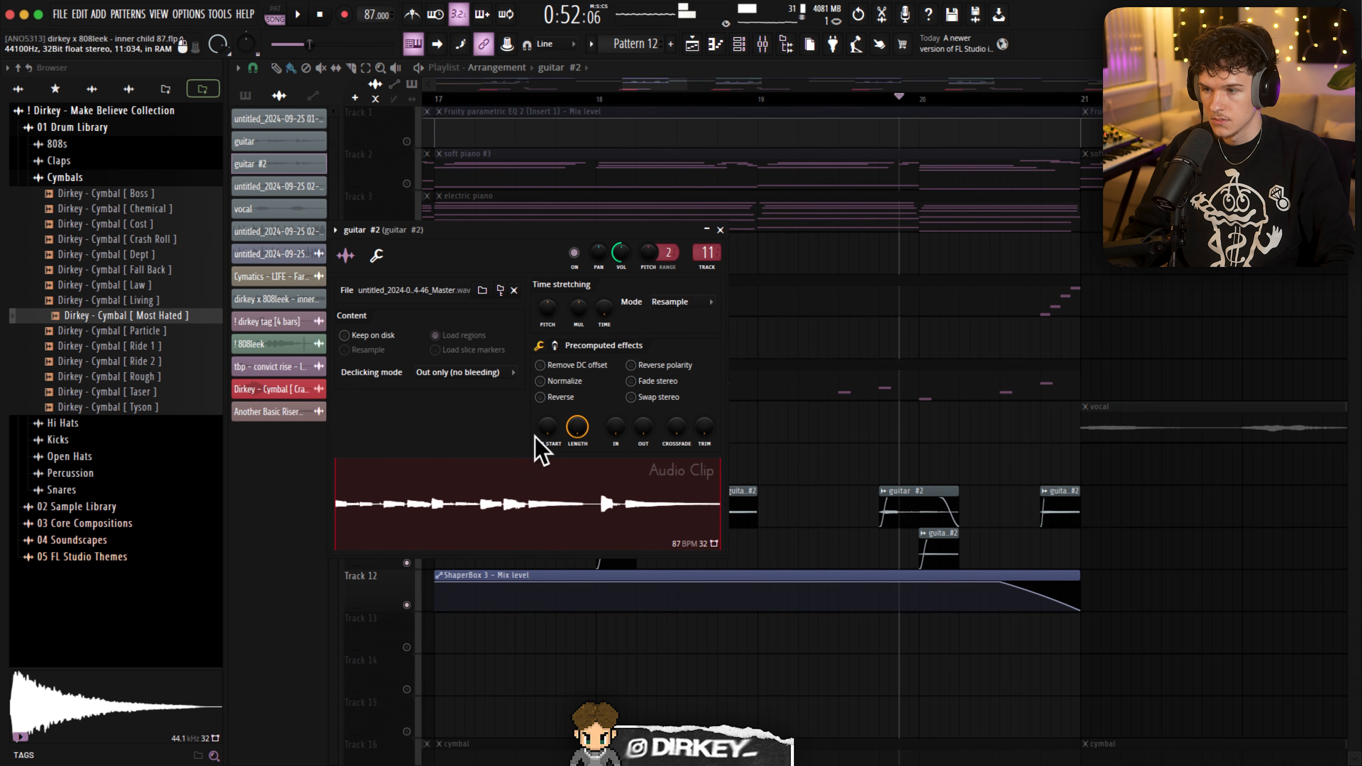
{"action": "left_click", "coordinate": [555, 399]}
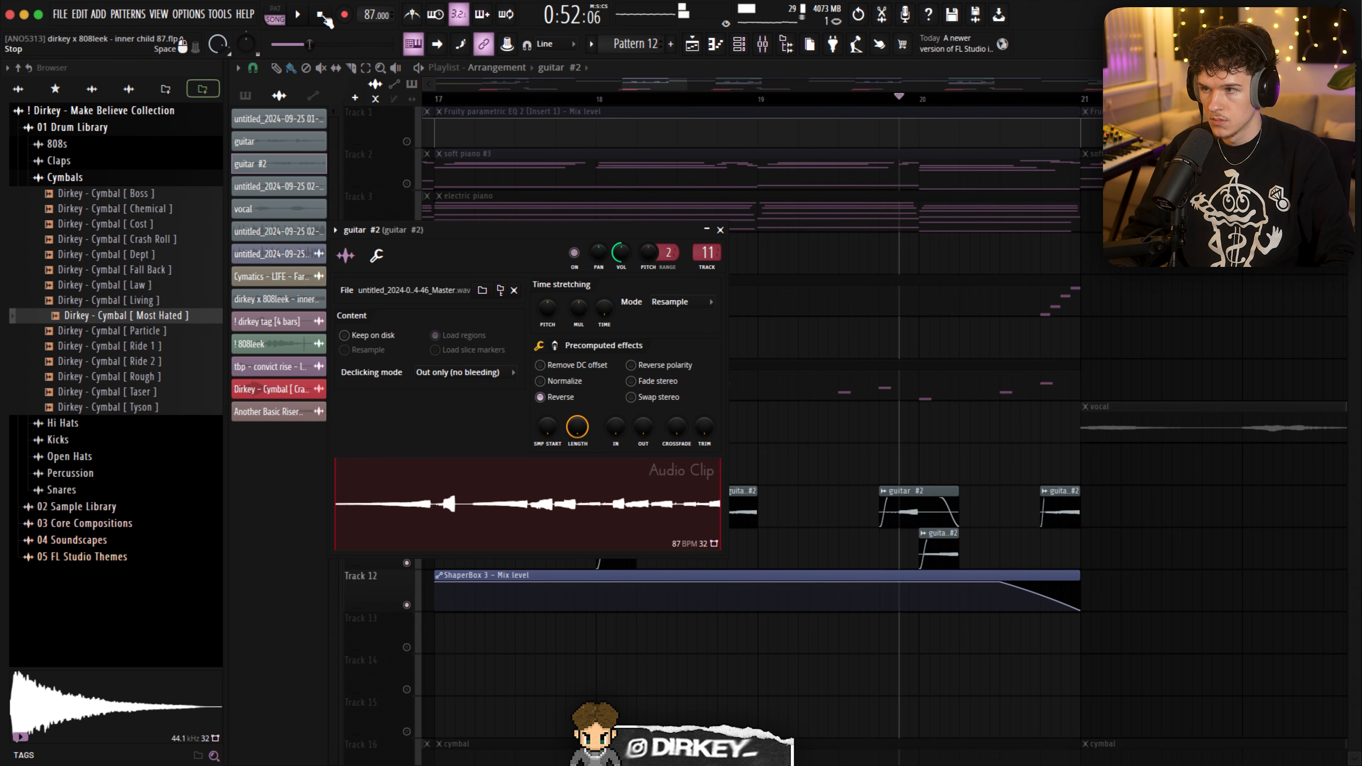
- Replay the isolated guitar #2 clips between bars 19 and 21 a few times, stopping after each pass
{"action": "left_click", "coordinate": [869, 99]}
{"action": "key", "text": "space"}
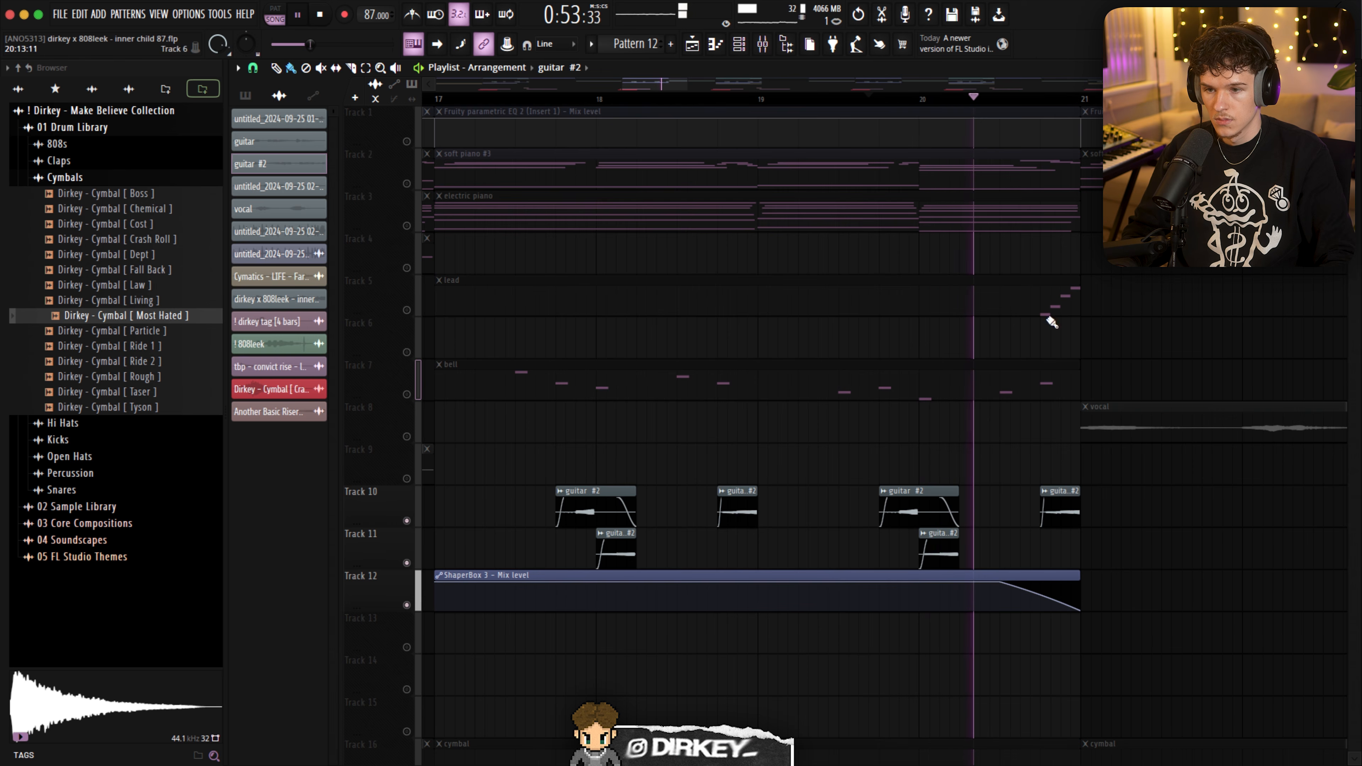
{"action": "key", "text": "space"}
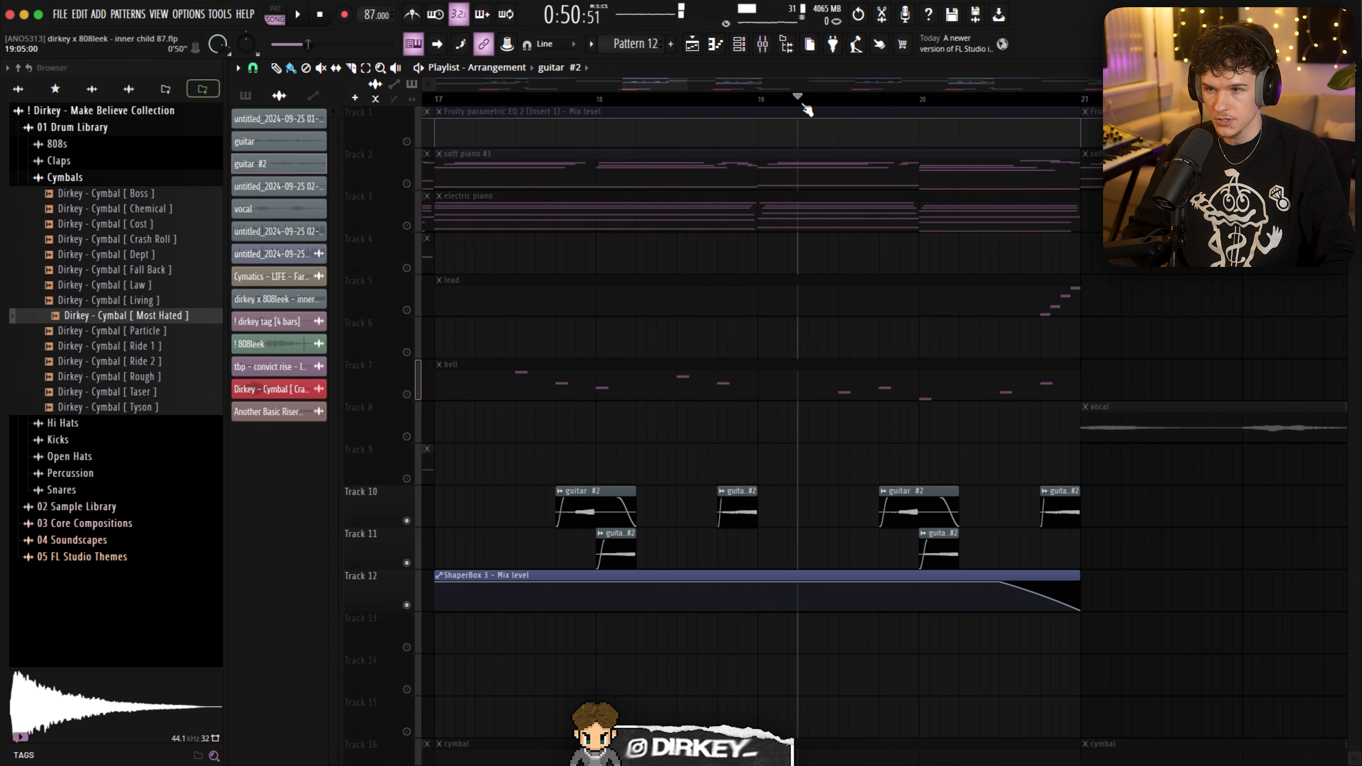
{"action": "key", "text": "space"}
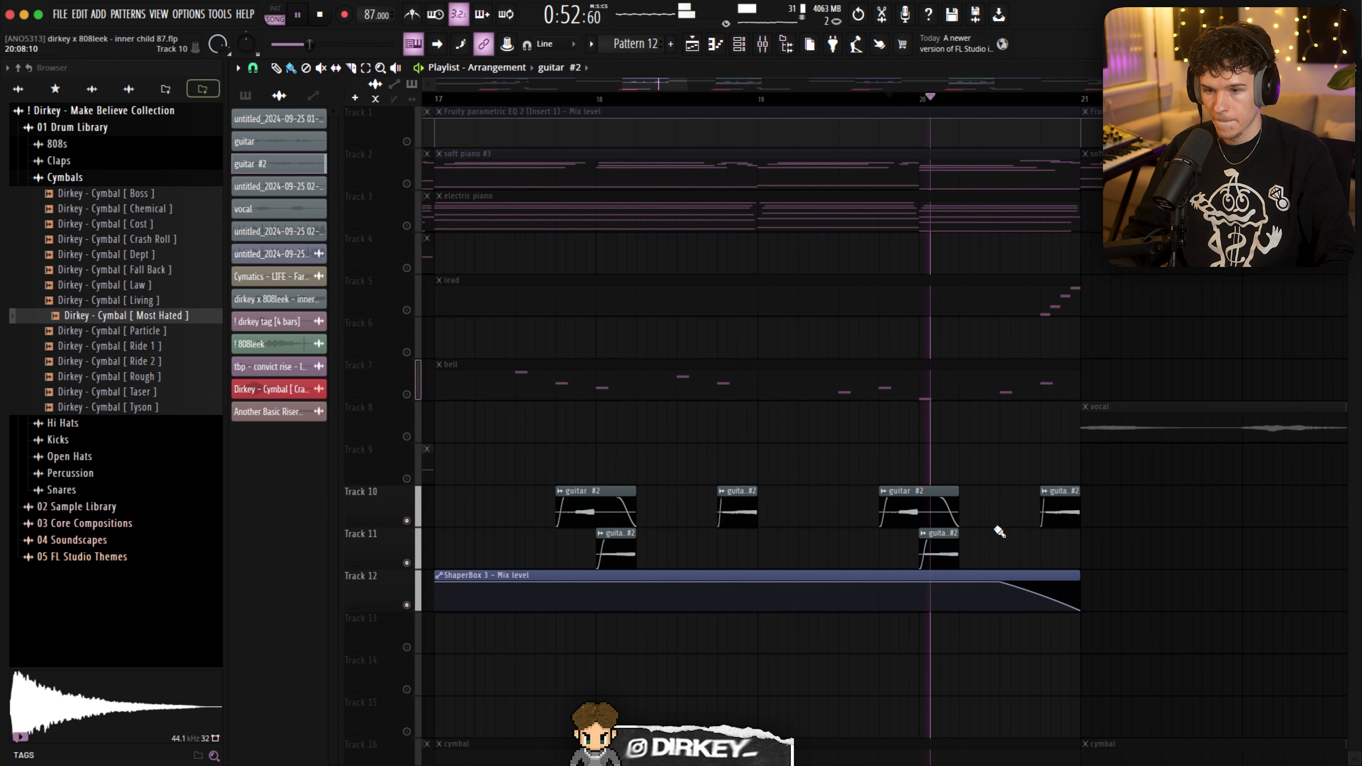
{"action": "key", "text": "space"}
- Inspect ShaperBox 3 on the guitar #2 mixer channel while the clips play, and close the plugin
{"action": "key", "text": "F9"}
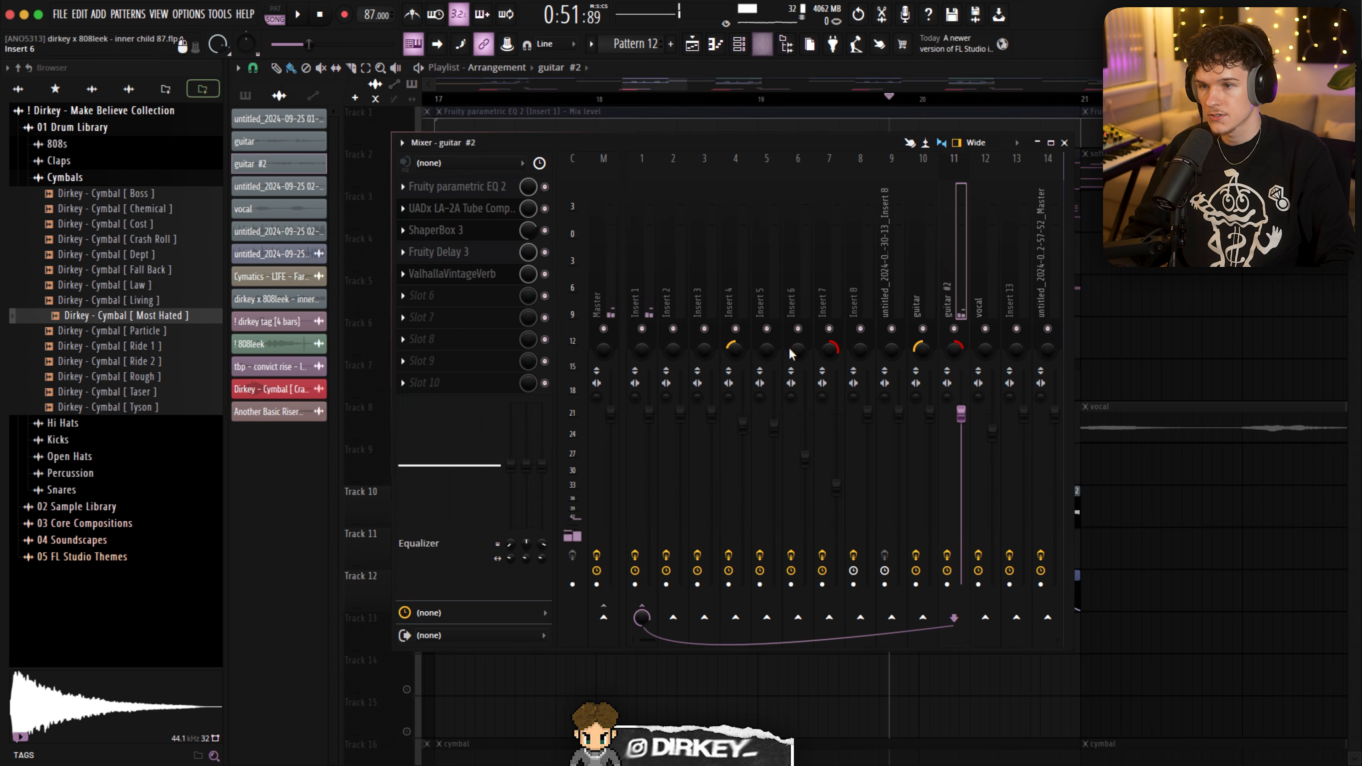
{"action": "left_click", "coordinate": [443, 229]}
{"action": "key", "text": "space"}
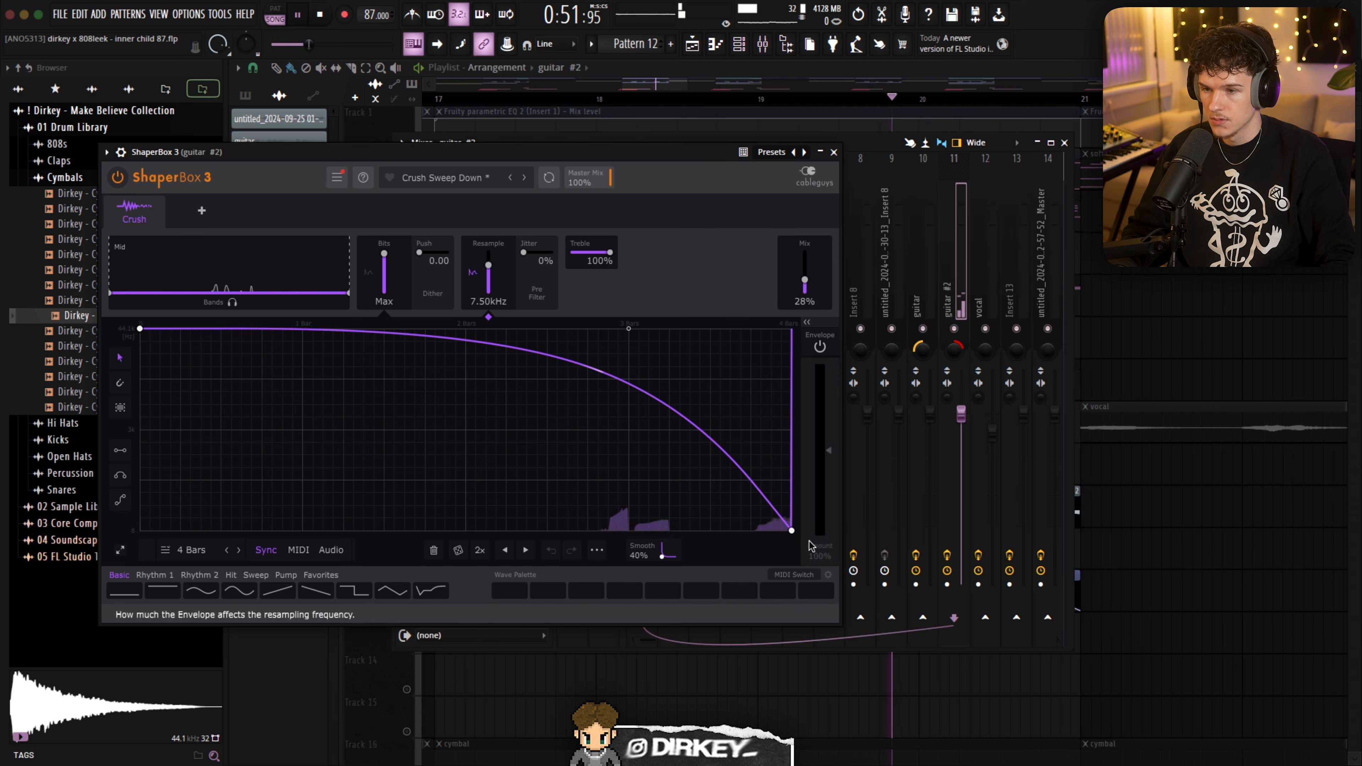
{"action": "left_click", "coordinate": [835, 152]}
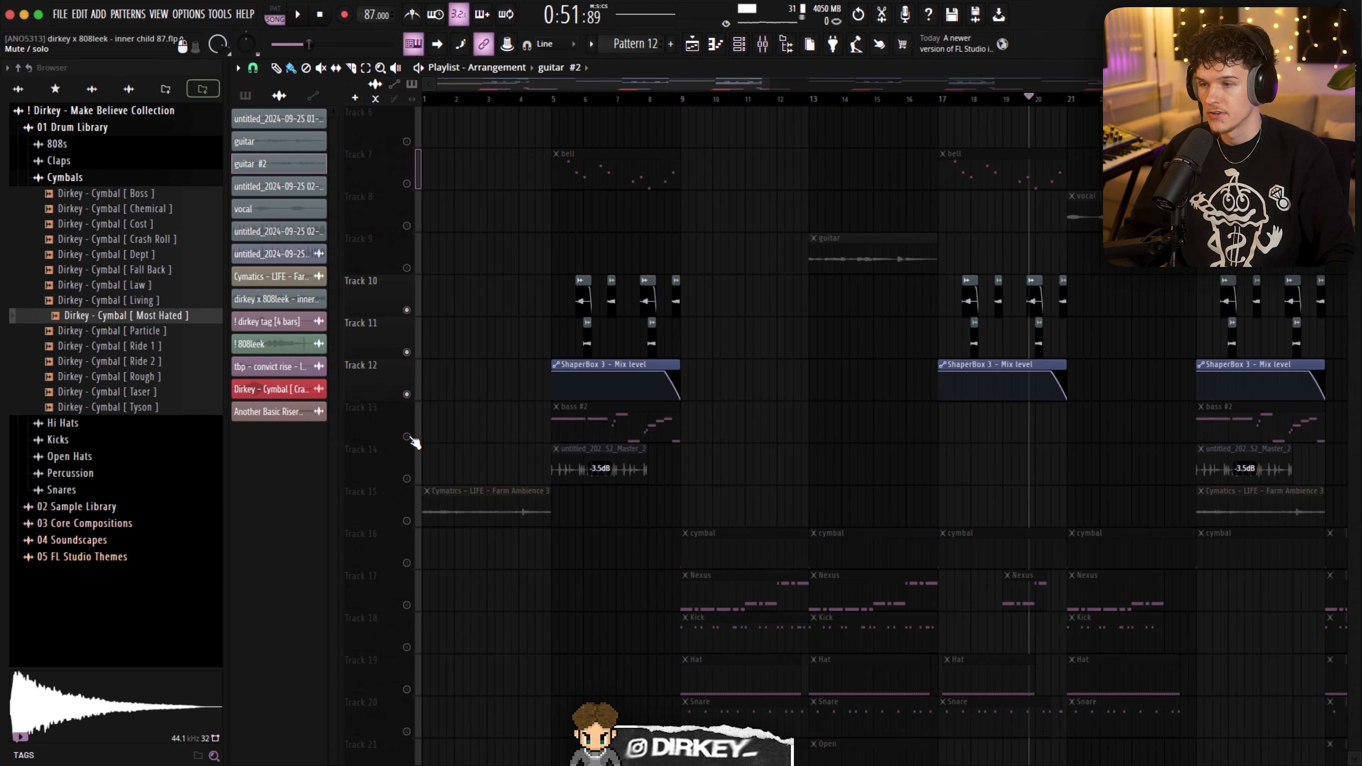
- Unmute Track 13 and play the bass #2 clip from bar 5
{"action": "left_click", "coordinate": [407, 436]}
{"action": "left_click", "coordinate": [592, 434]}
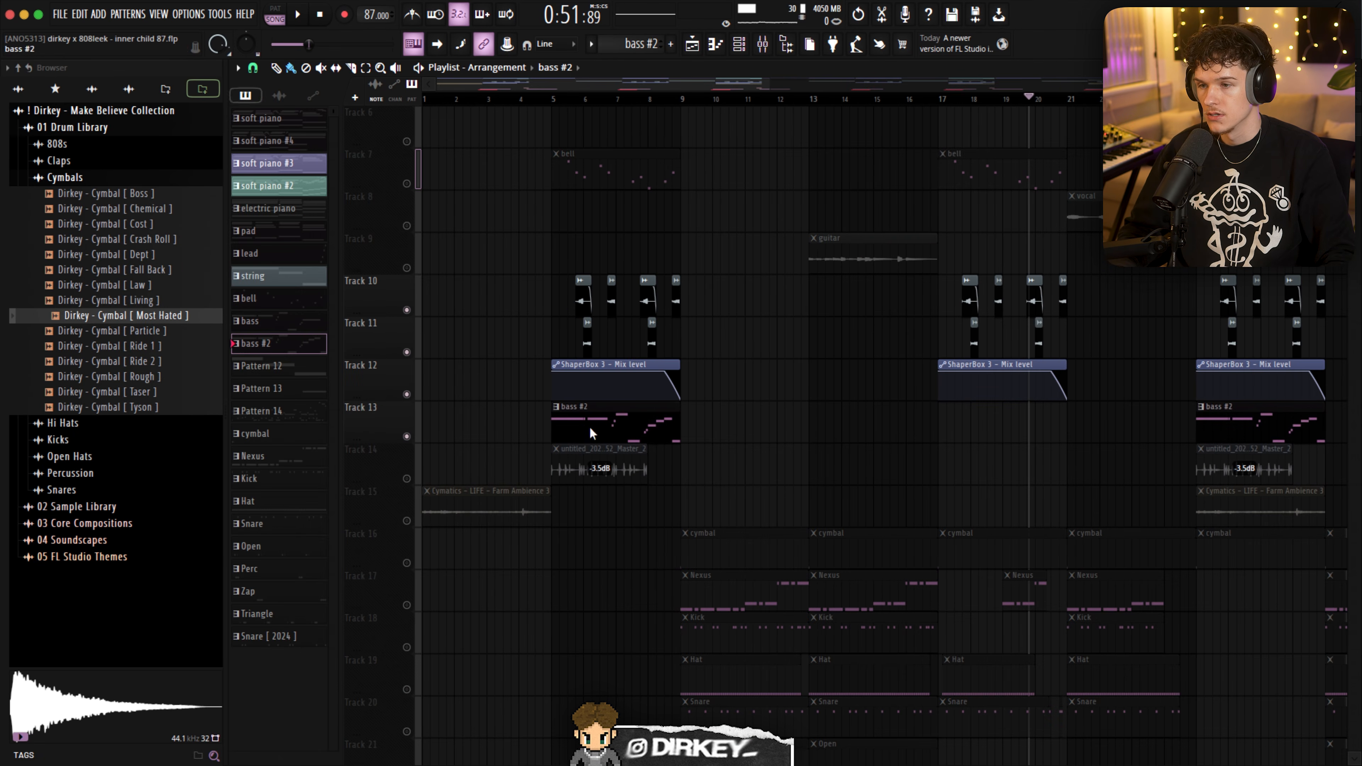
{"action": "left_click", "coordinate": [408, 184], "text": "ctrl"}
{"action": "key", "text": "space"}
- Open the bass #2 clip in the piano roll and examine its four bars of notes
{"action": "double_click", "coordinate": [614, 406]}
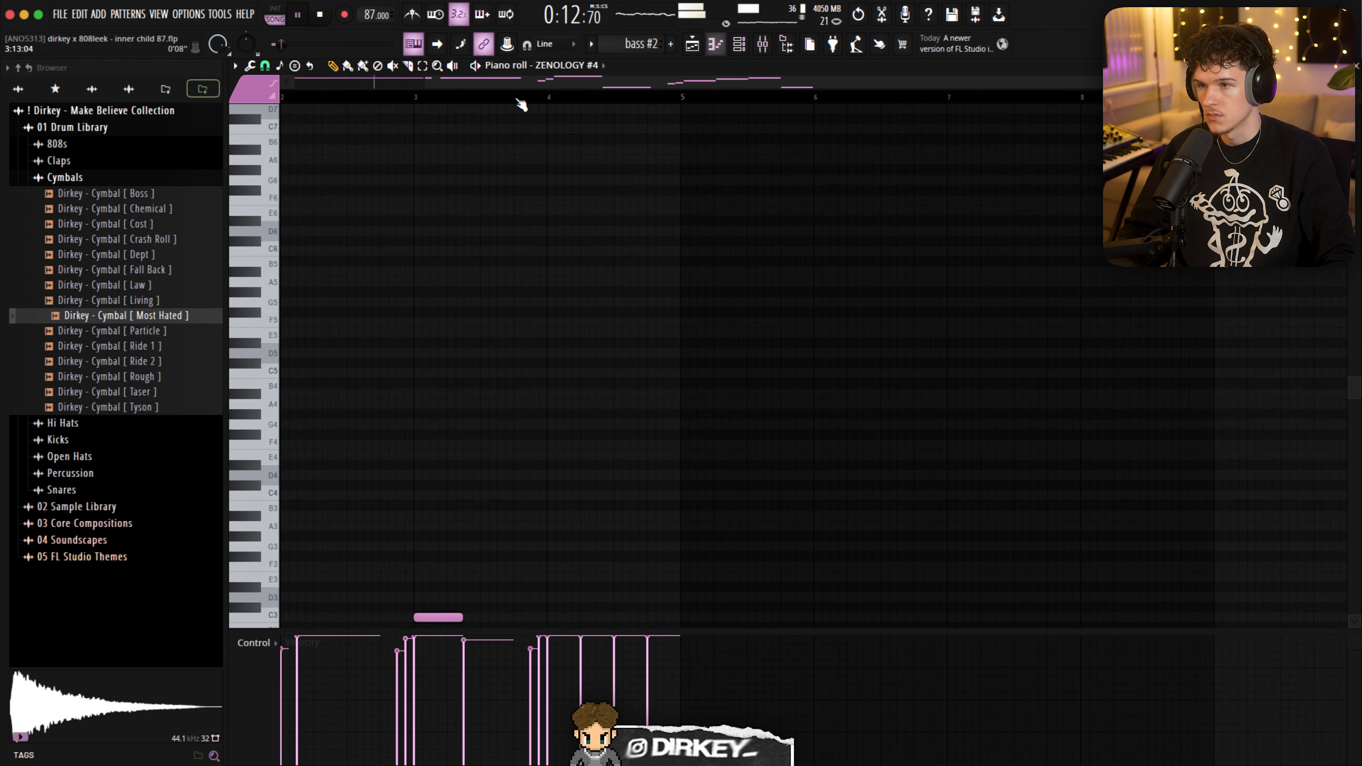
{"action": "scroll", "coordinate": [520, 335], "scroll_direction": "down", "scroll_amount": 10}
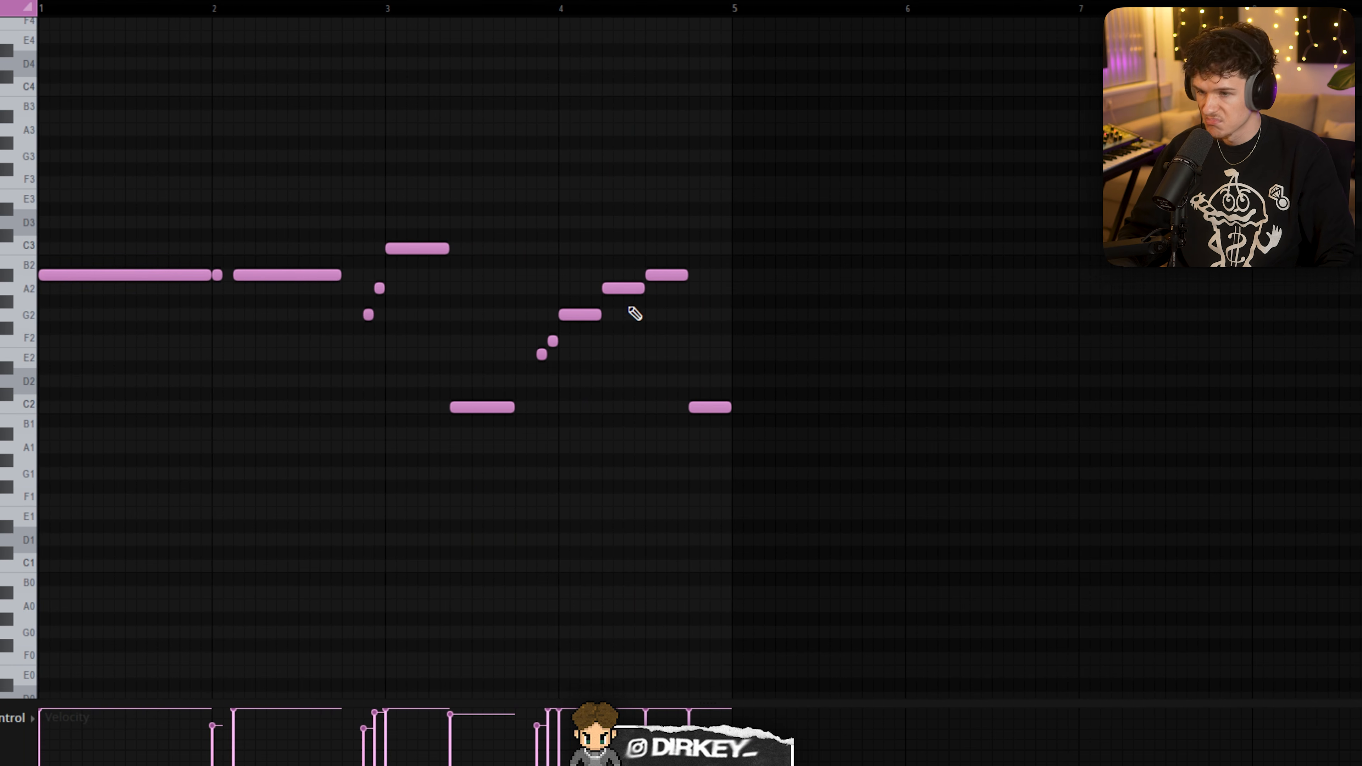
{"action": "left_click_drag", "start_coordinate": [564, 251], "coordinate": [687, 331]}
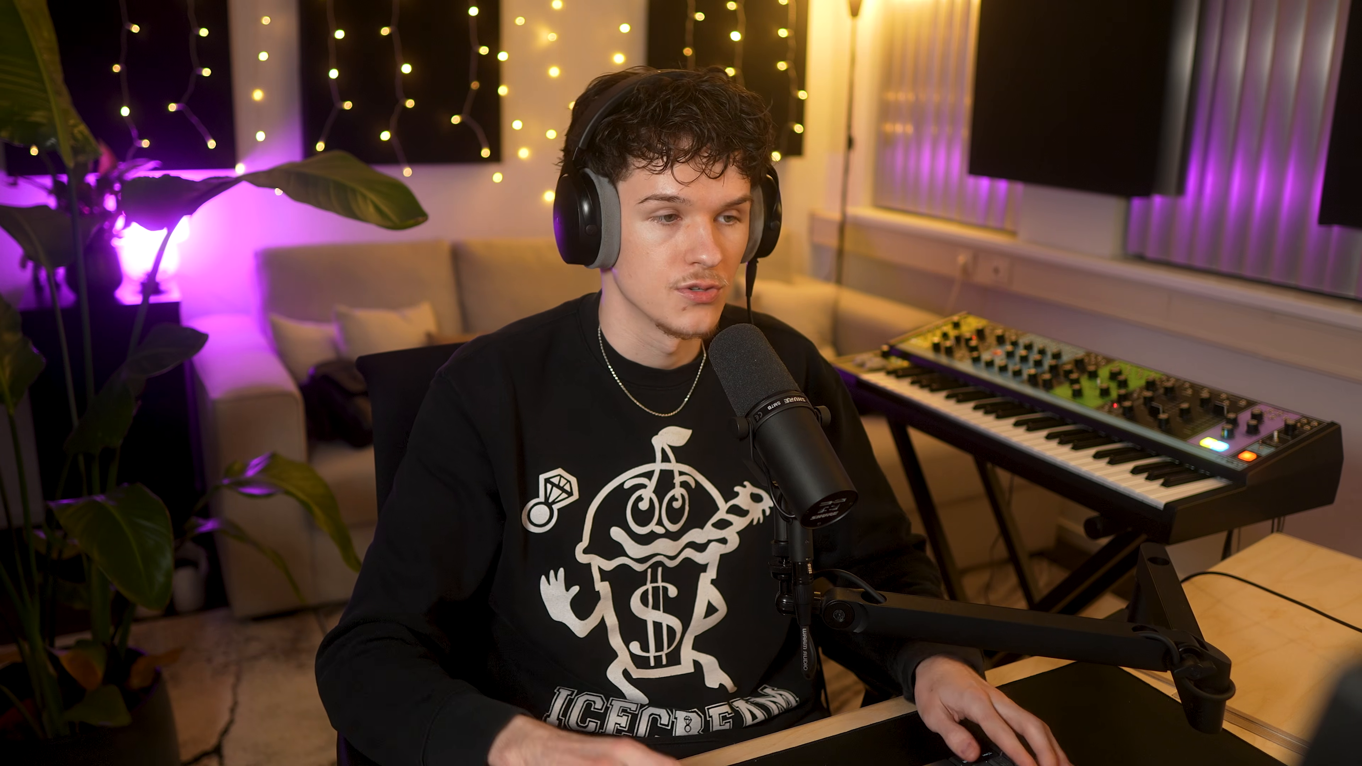
{"action": "left_click", "coordinate": [640, 332]}
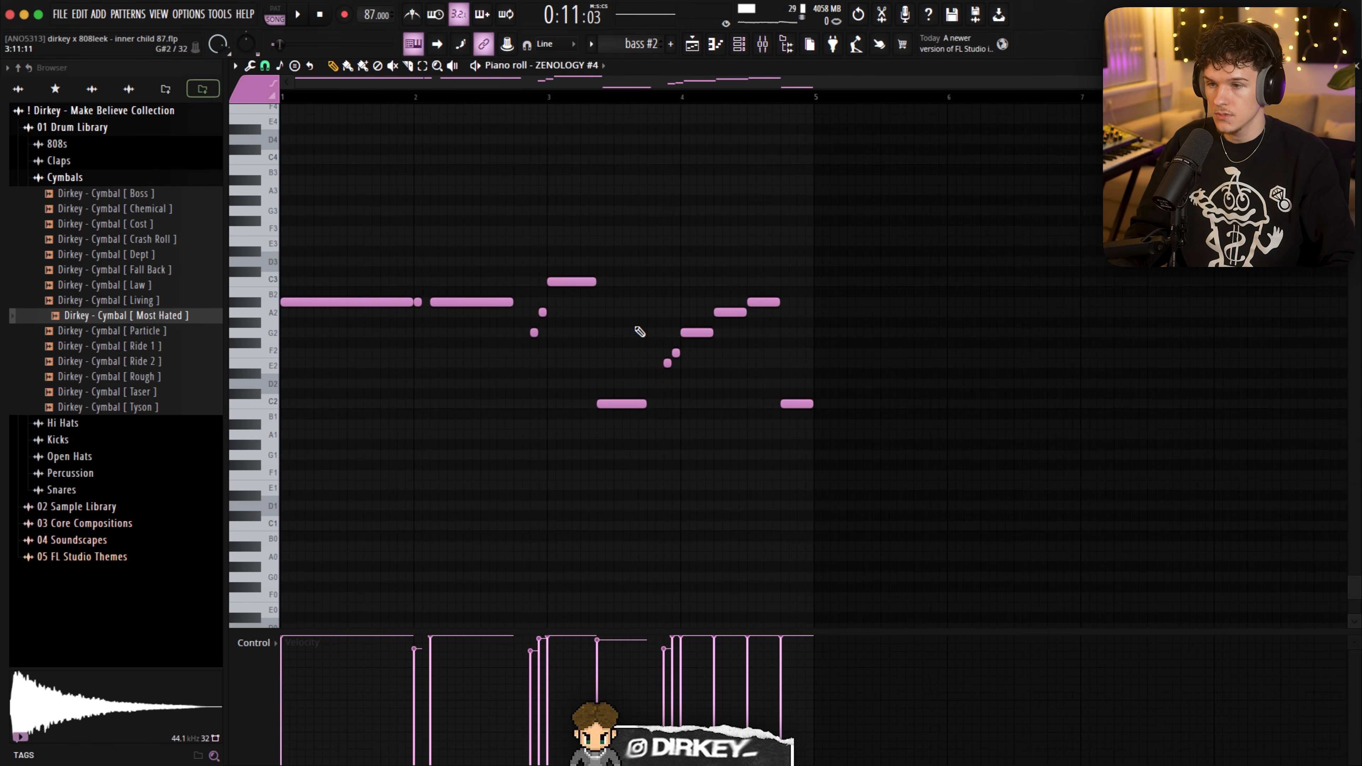
- Open the ZENOLOGY #4 instrument from the channel rack to show the Homey Bass preset
{"action": "left_click", "coordinate": [751, 51]}
{"action": "left_click", "coordinate": [651, 328]}
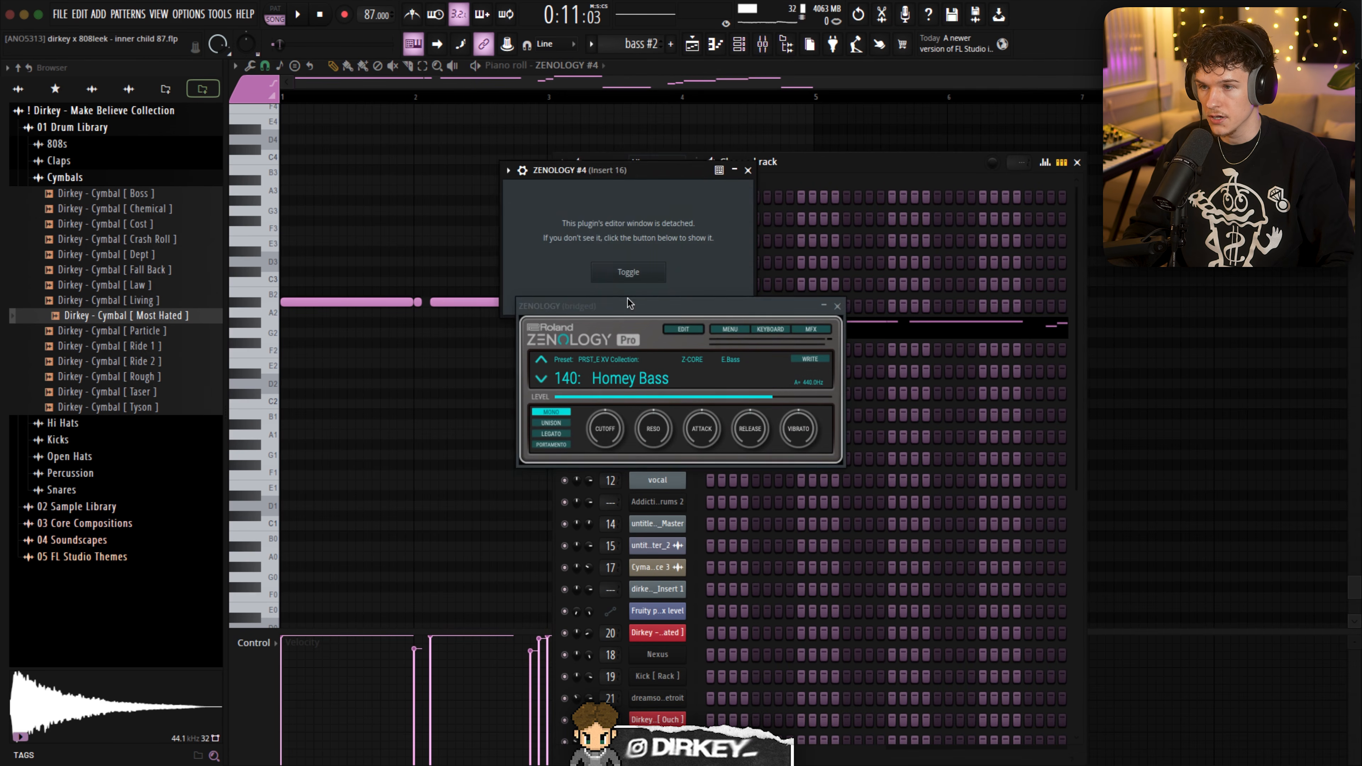
{"action": "left_click_drag", "start_coordinate": [630, 304], "coordinate": [600, 234]}
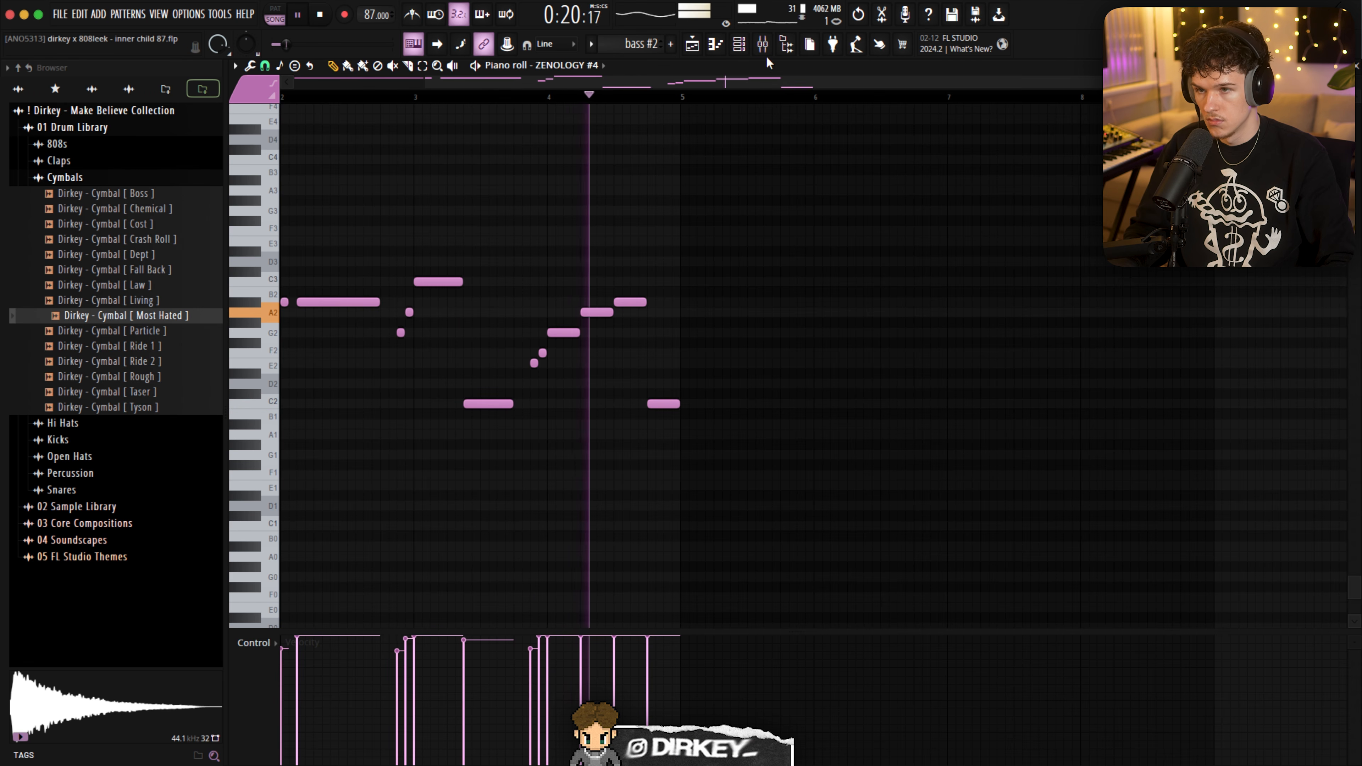
- Inspect the bass effects on Insert 16, opening Fruity parametric EQ 2 and Gorilla Drive
{"action": "left_click", "coordinate": [762, 44]}
{"action": "key", "text": "space"}
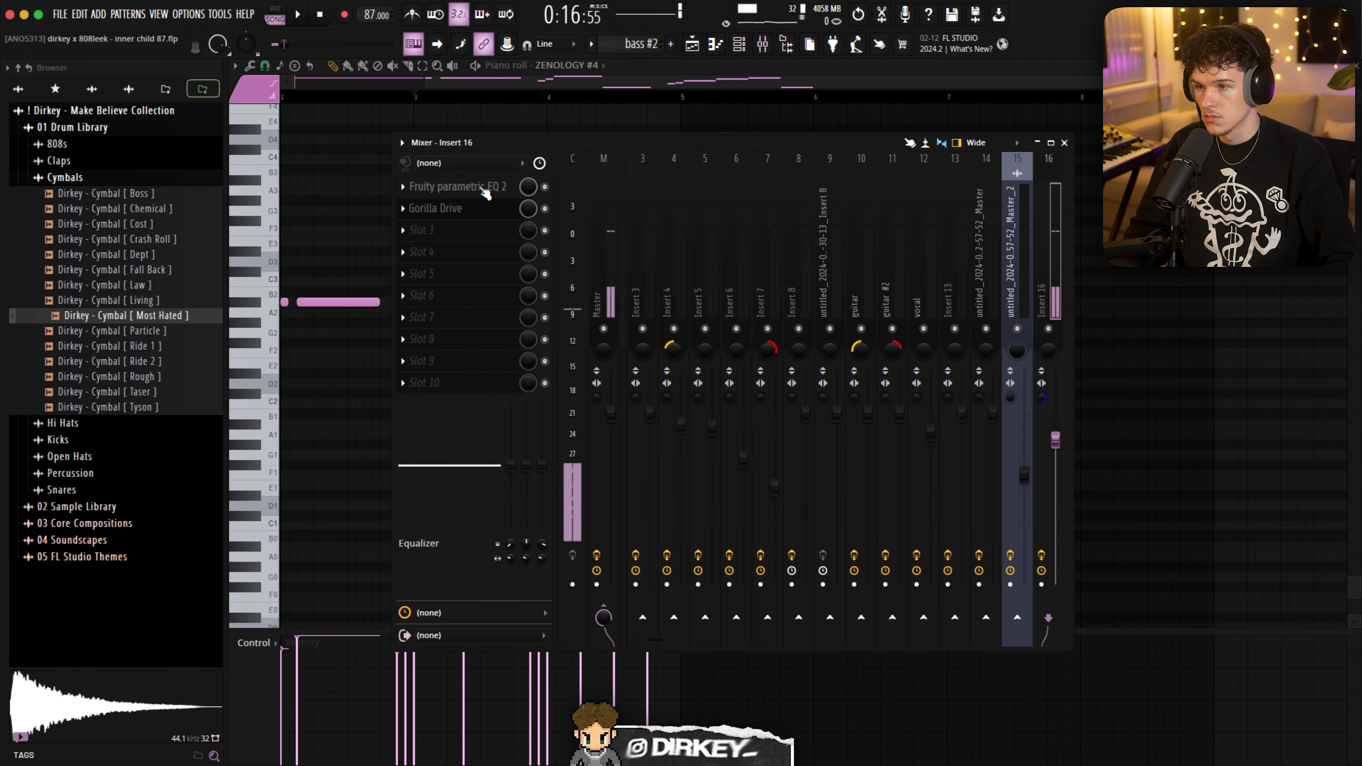
{"action": "left_click", "coordinate": [461, 186]}
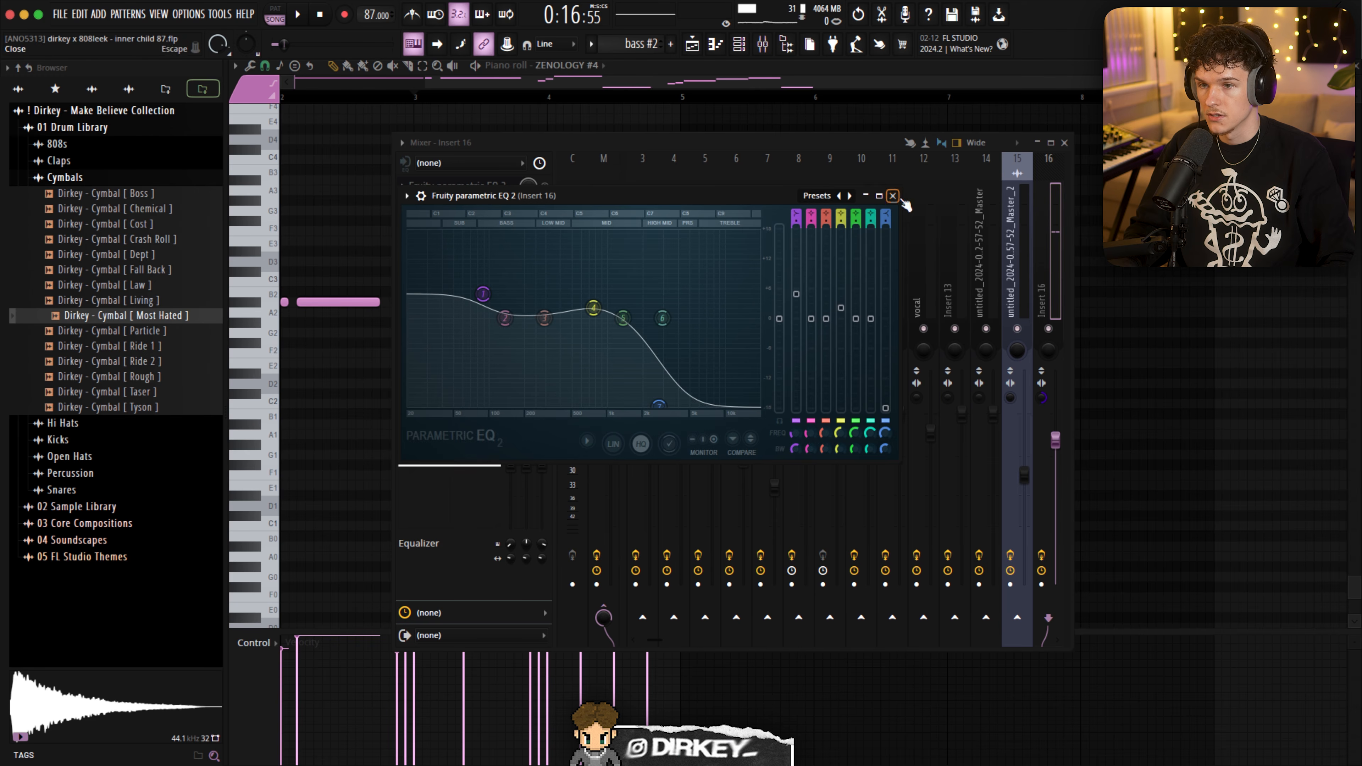
{"action": "left_click", "coordinate": [893, 195]}
{"action": "left_click", "coordinate": [472, 207]}
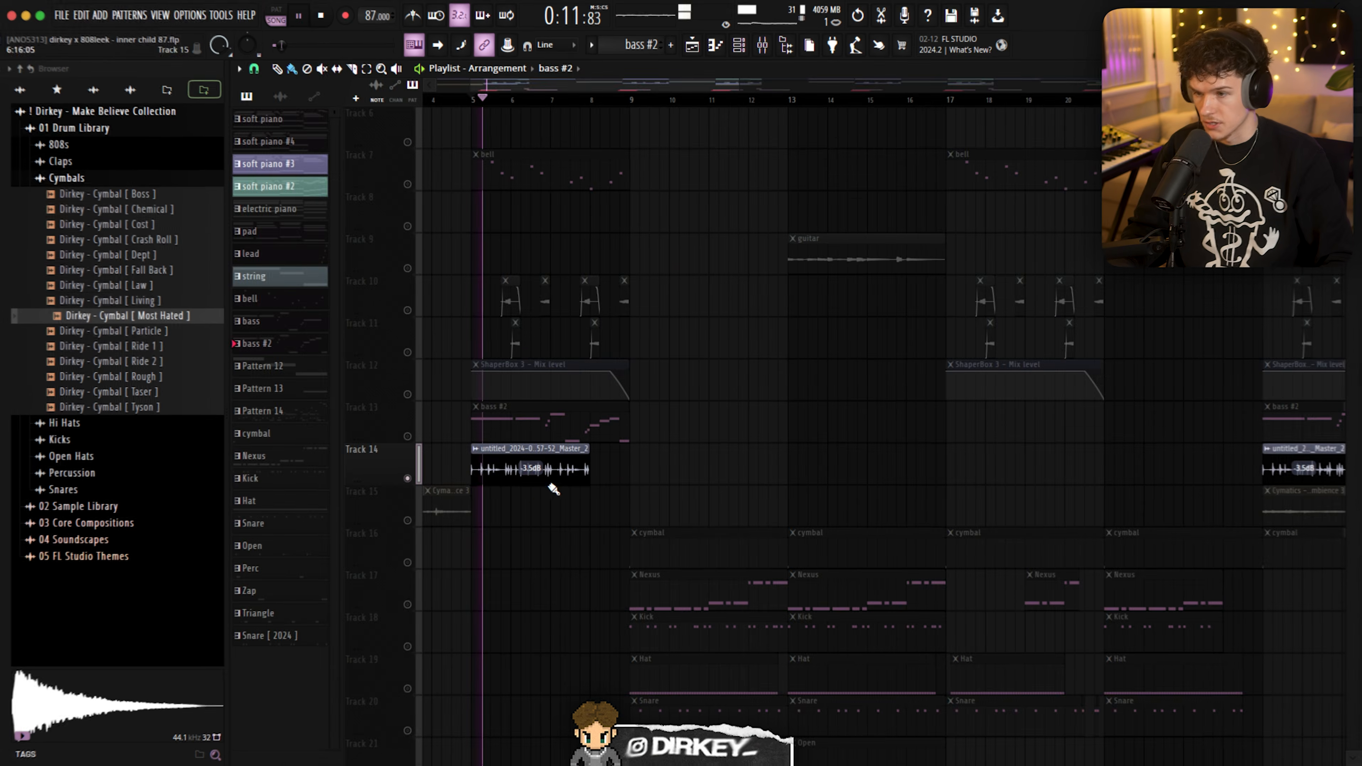
- Audition the isolated drum loop on Track 14 and stop playback
{"action": "left_click", "coordinate": [764, 46]}
{"action": "left_click", "coordinate": [370, 185]}
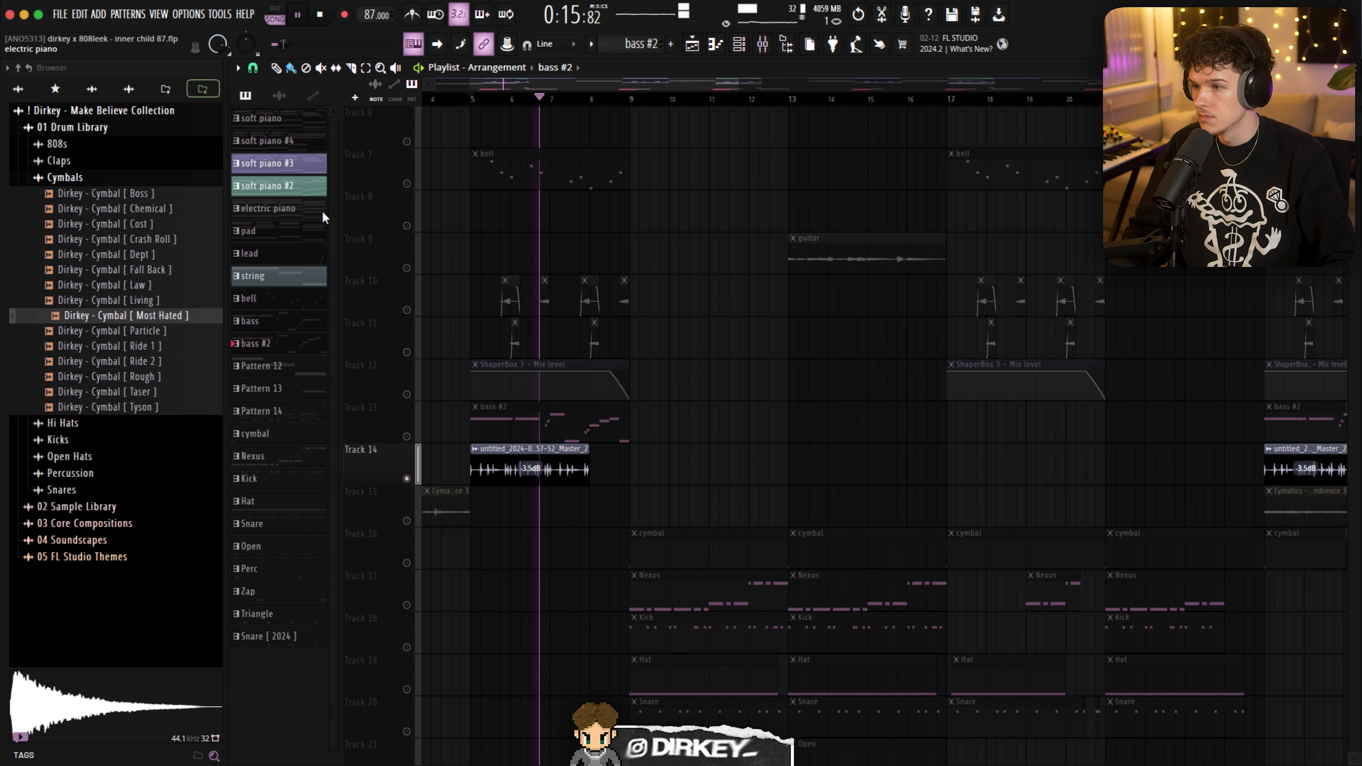
{"action": "key", "text": "space"}
- Place Pattern 14 at bar 5 on Track 15, isolate that track and play it
{"action": "left_click_drag", "start_coordinate": [262, 411], "coordinate": [495, 497]}
{"action": "left_click", "coordinate": [408, 521]}
{"action": "key", "text": "space"}
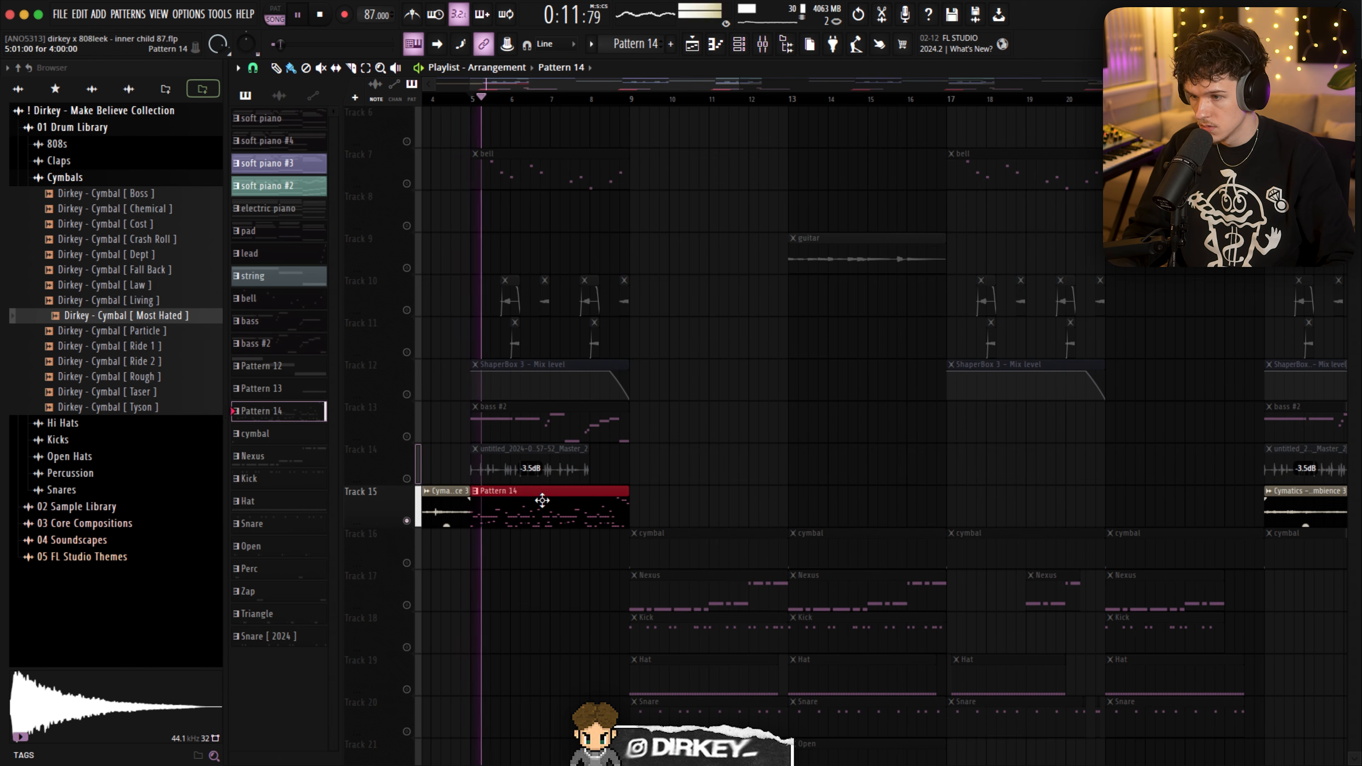
- Open Pattern 14 in the piano roll and examine its full range of drum notes during playback
{"action": "double_click", "coordinate": [529, 510]}
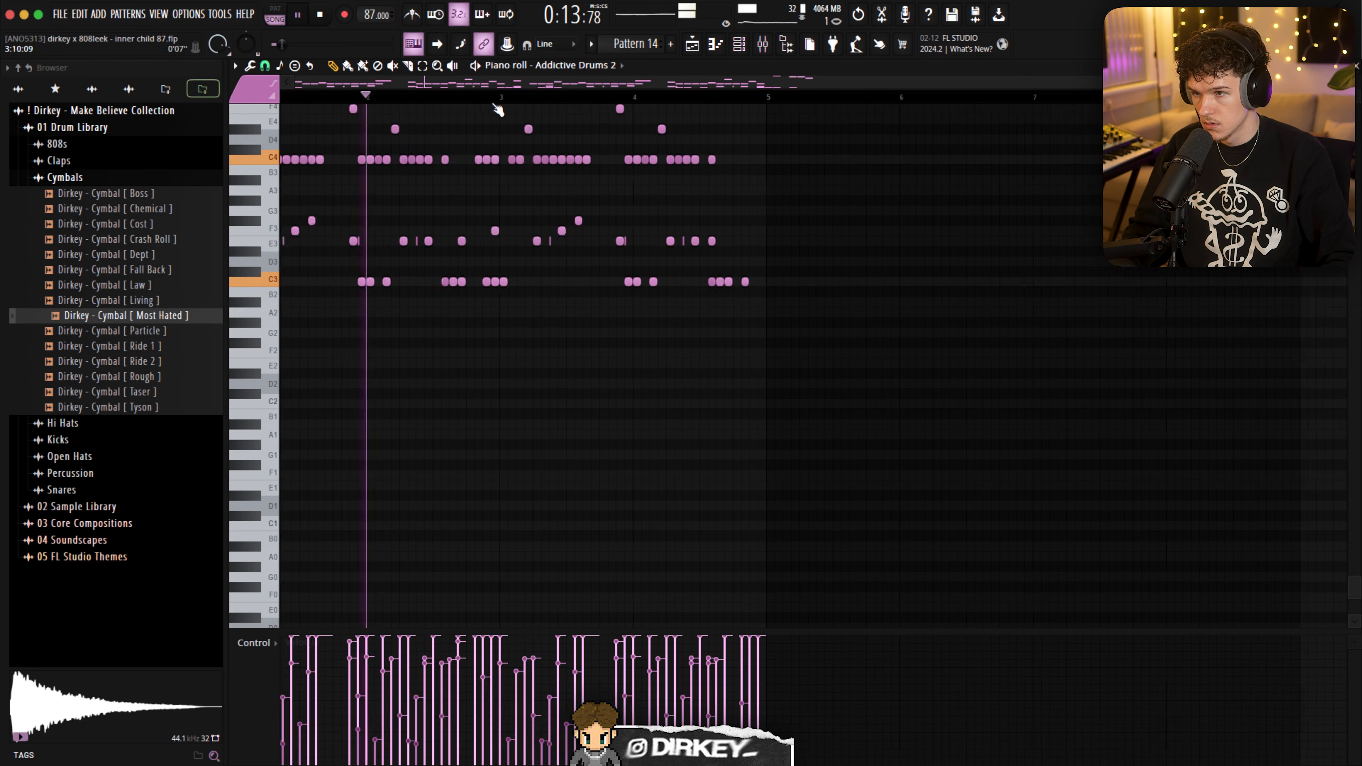
{"action": "scroll", "coordinate": [523, 250], "scroll_direction": "up", "scroll_amount": 5}
{"action": "scroll", "coordinate": [523, 250], "scroll_direction": "up", "scroll_amount": 2}
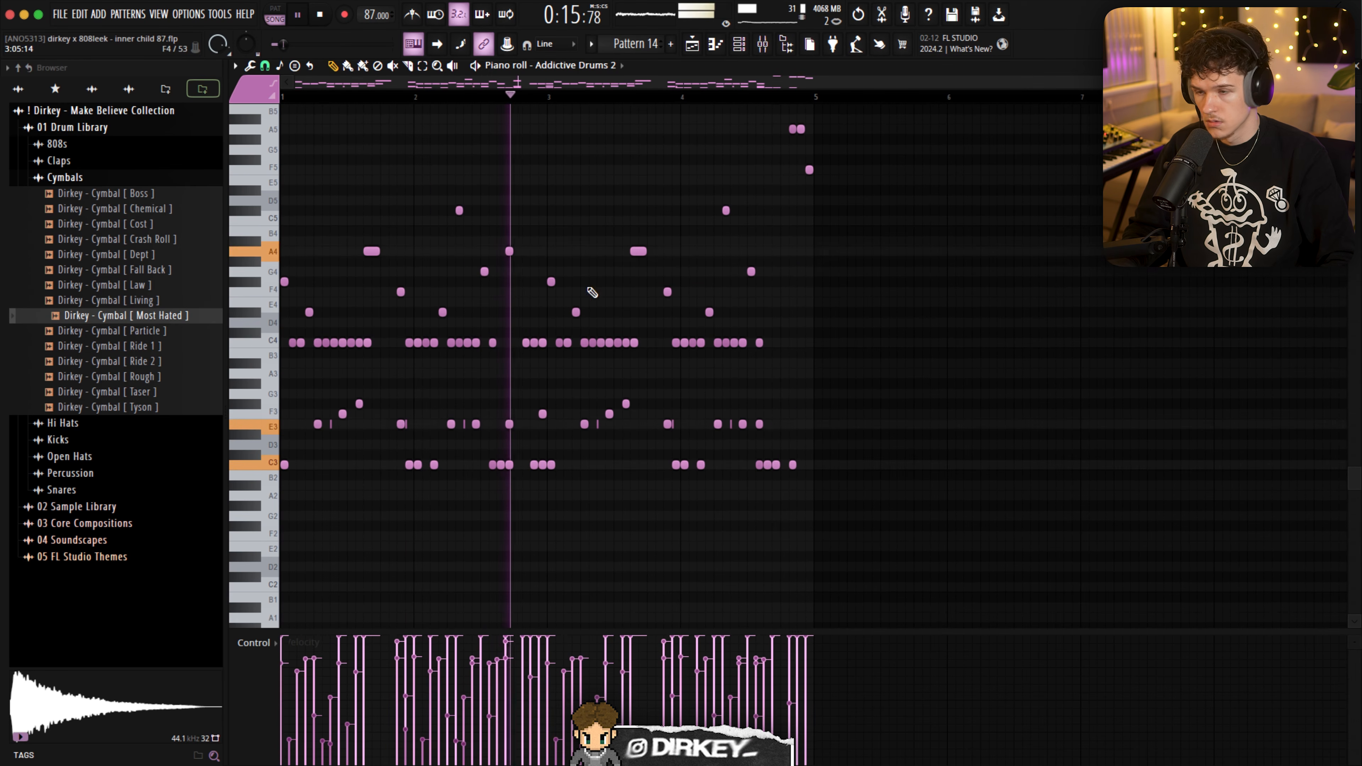
- Show the Addictive Drums 2 instrument with its Boutique Mallets Funky Sticks preset, and close it
{"action": "left_click", "coordinate": [739, 44]}
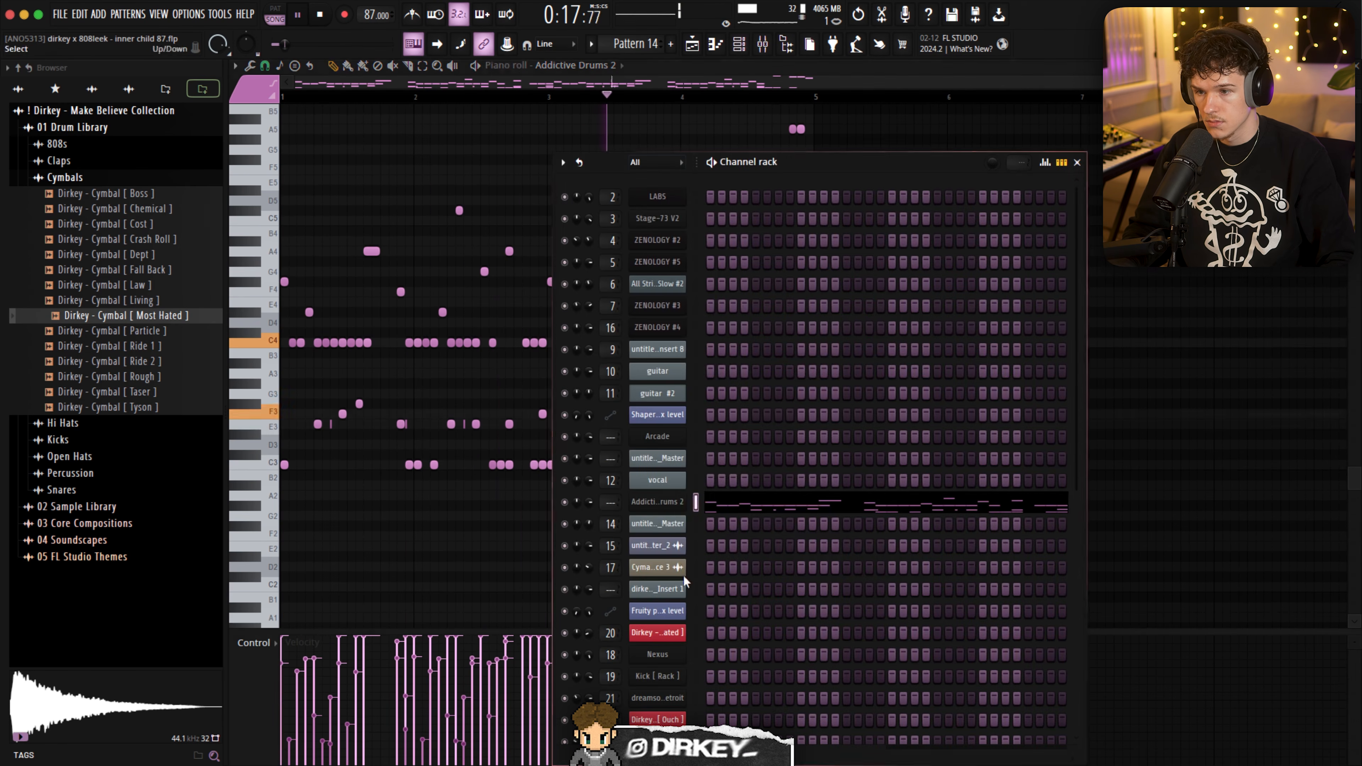
{"action": "left_click", "coordinate": [655, 502]}
{"action": "left_click_drag", "start_coordinate": [391, 95], "coordinate": [525, 134]}
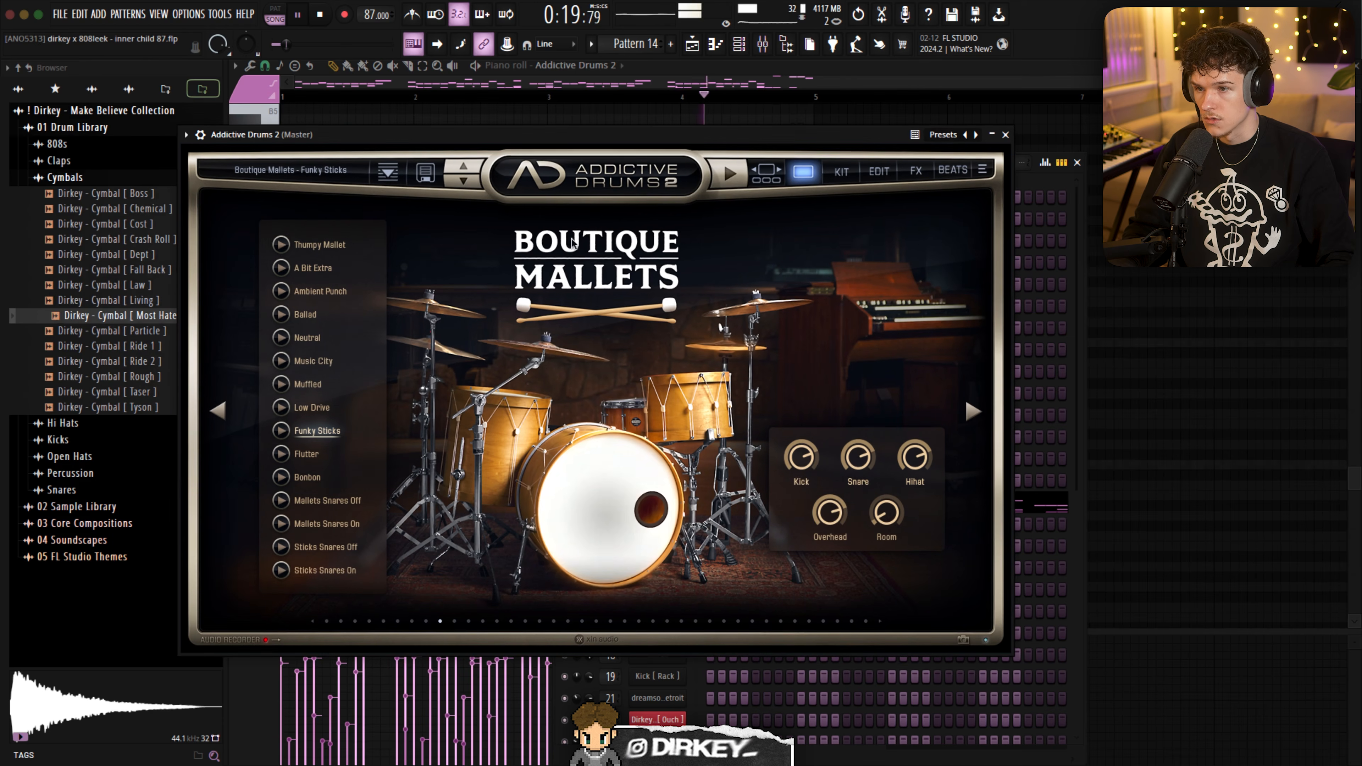
{"action": "left_click", "coordinate": [1006, 135]}
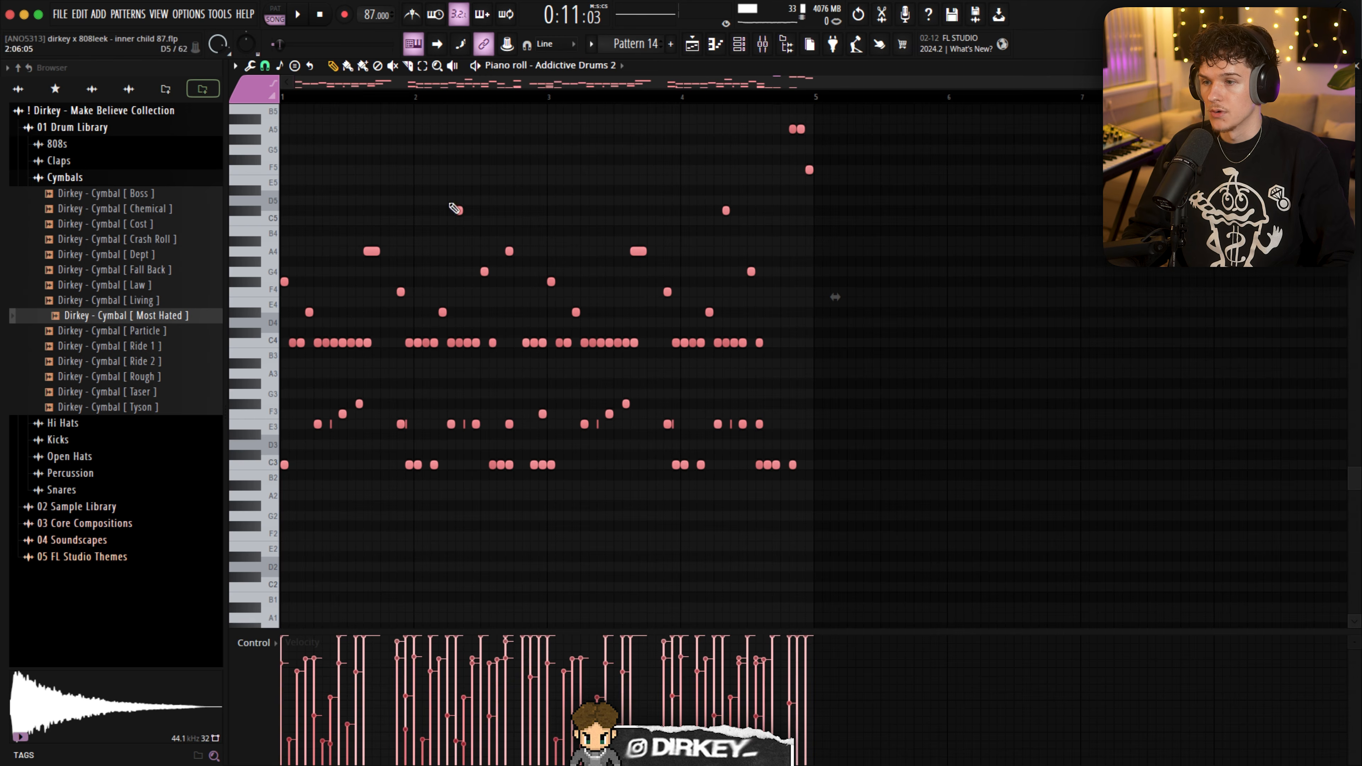
- Play the Track 14 drum loop from the playlist and inspect Fruity parametric EQ 2 on mixer channel 15
{"action": "key", "text": "F5"}
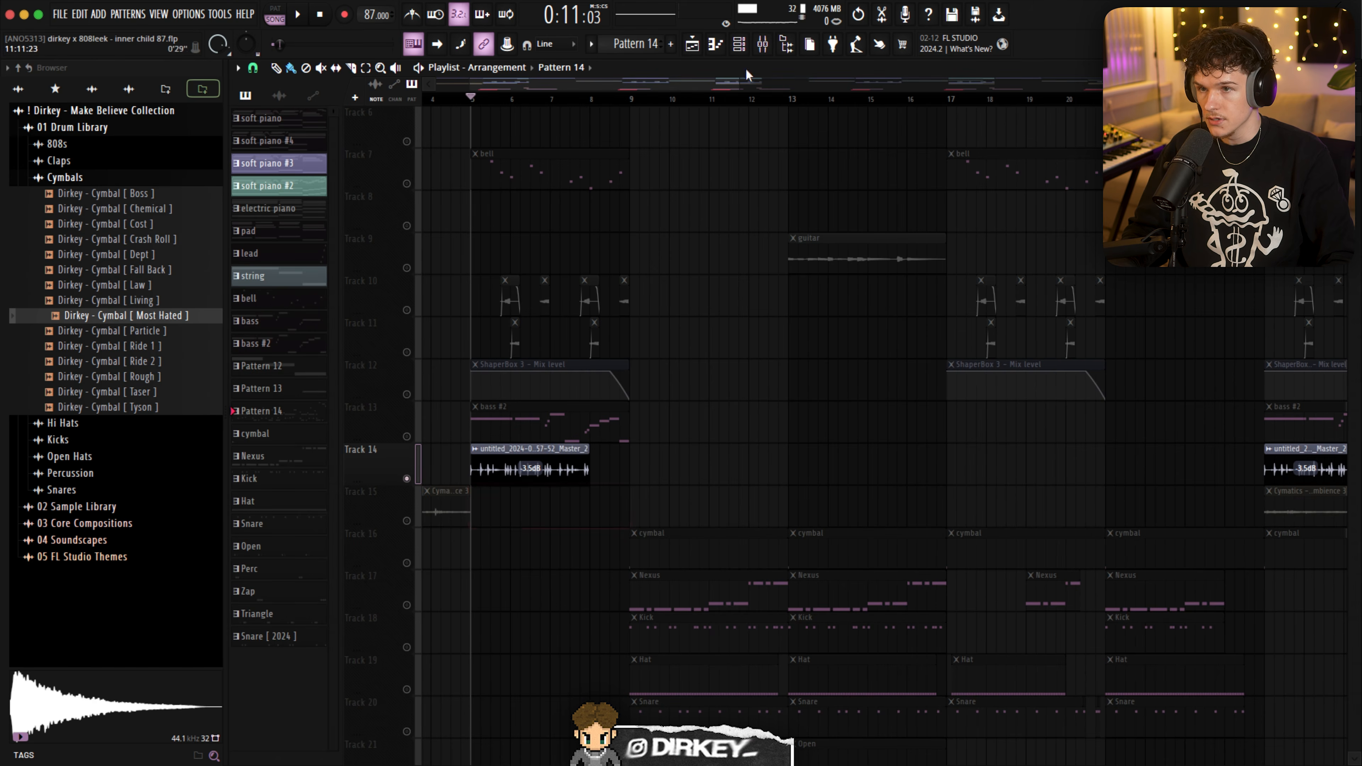
{"action": "left_click", "coordinate": [763, 46]}
{"action": "key", "text": "space"}
{"action": "left_click", "coordinate": [1020, 293]}
{"action": "left_click", "coordinate": [489, 189]}
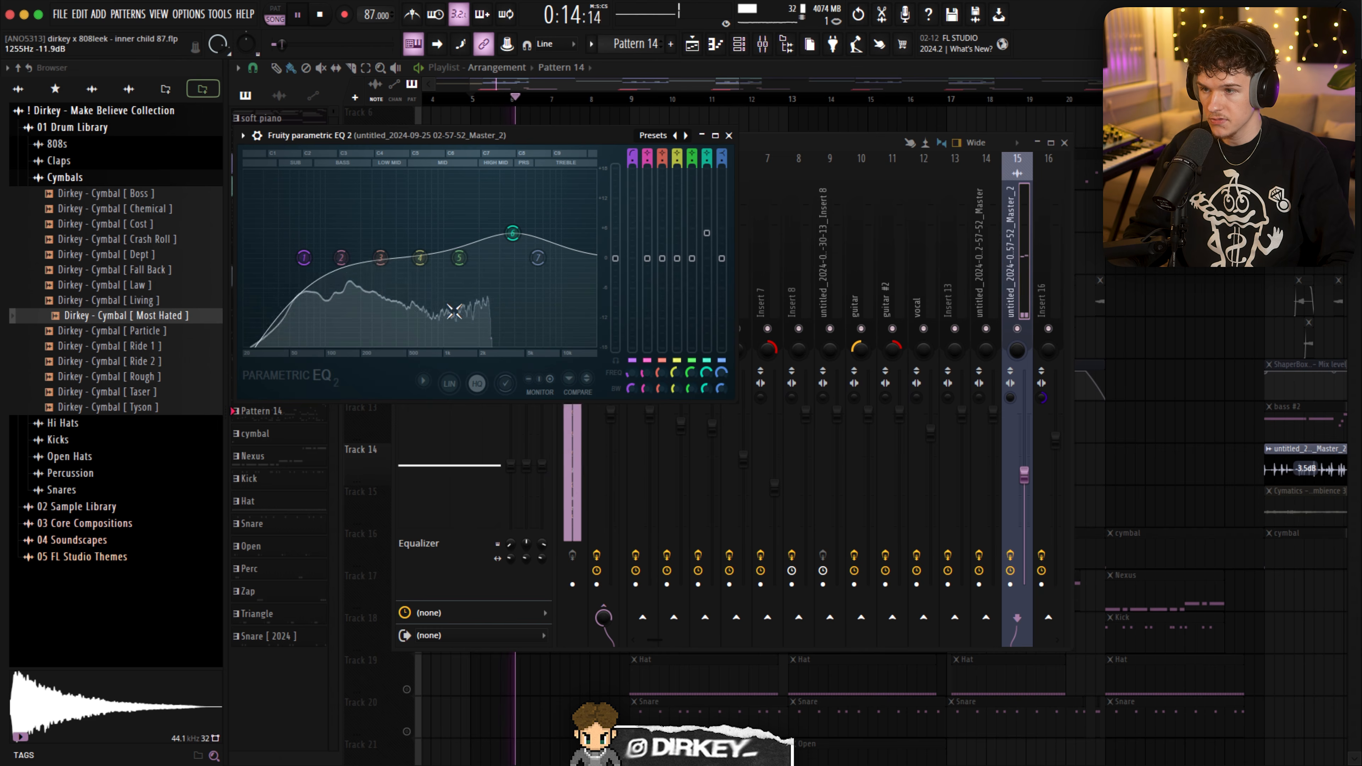
{"action": "key", "text": "Escape"}
- Inspect HalfTime, CLA-76 Stereo and Decapitator on the drum loop's mixer channel, closing each plugin
{"action": "left_click", "coordinate": [469, 208]}
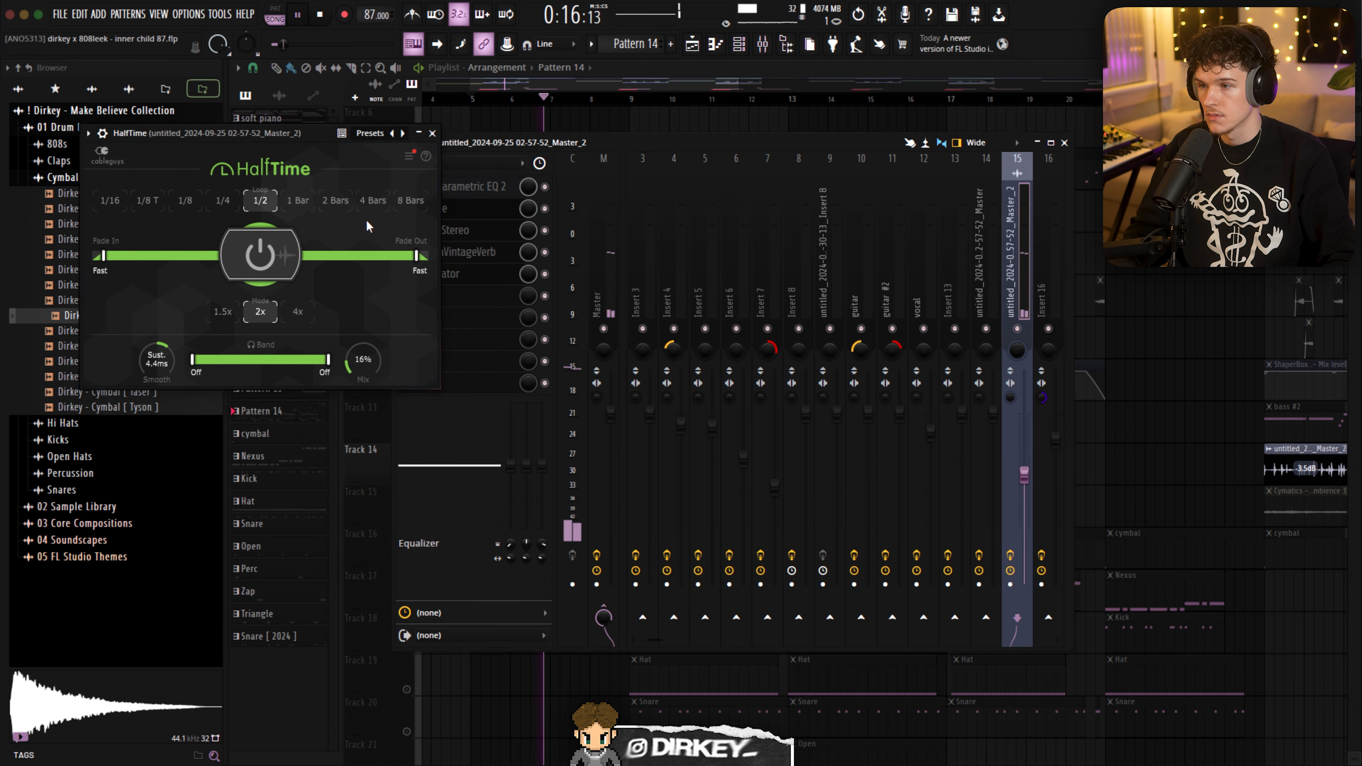
{"action": "key", "text": "Escape"}
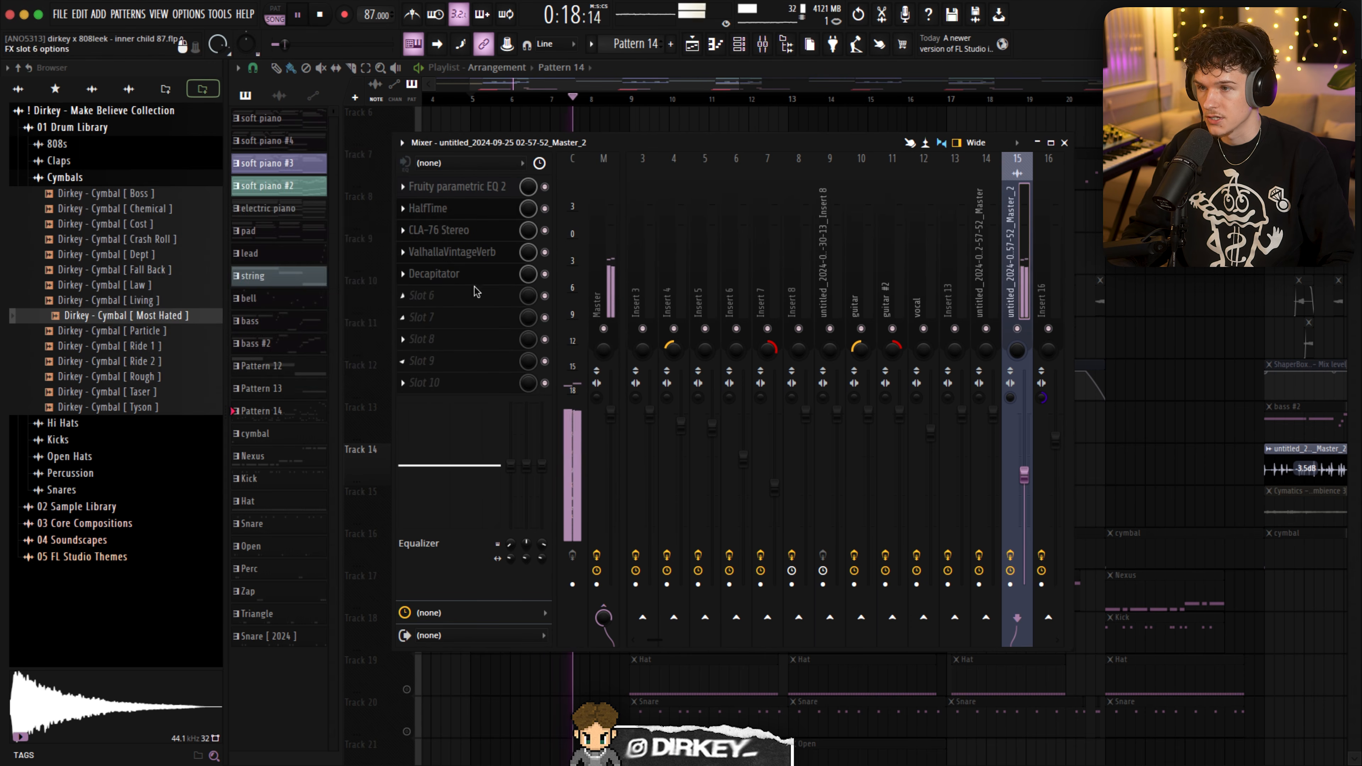
{"action": "left_click", "coordinate": [444, 230]}
{"action": "key", "text": "Escape"}
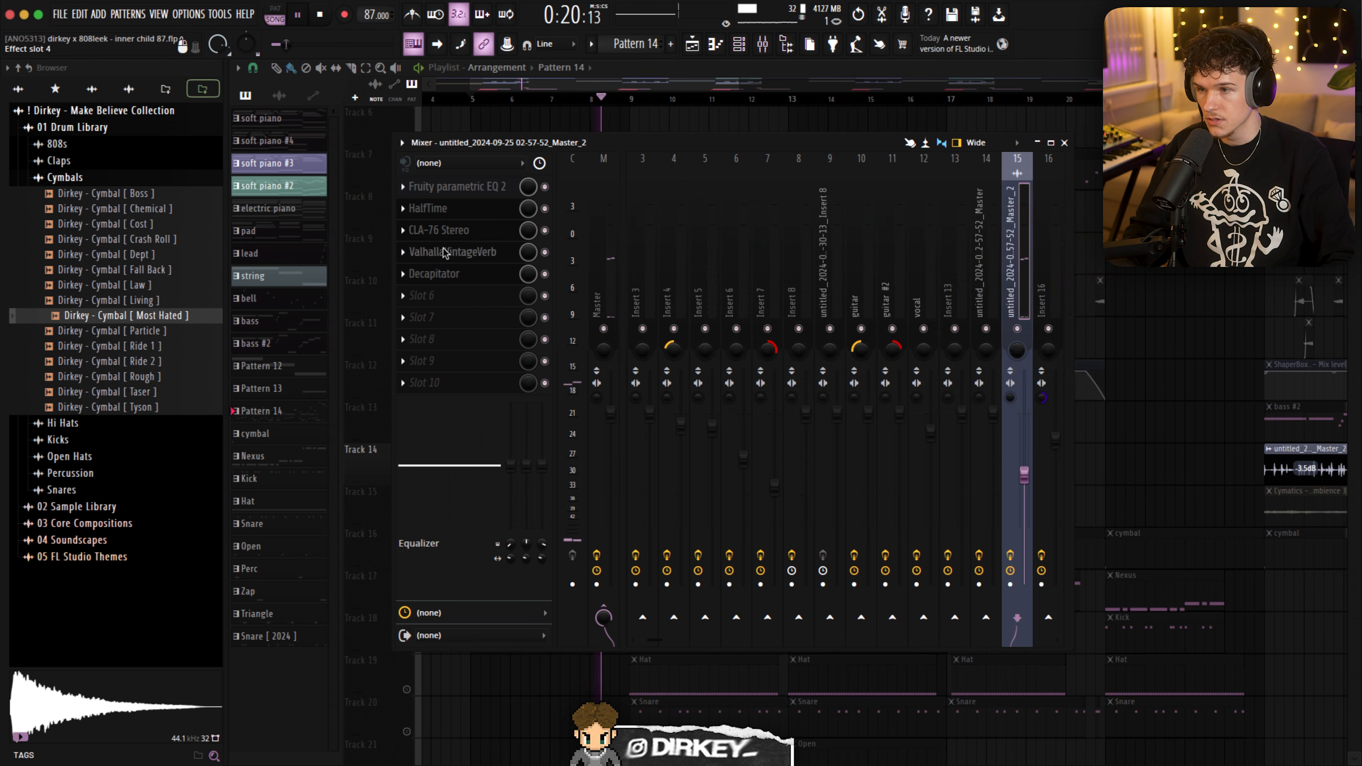
{"action": "left_click", "coordinate": [442, 274]}
{"action": "key", "text": "Escape"}
{"action": "key", "text": "Escape"}
{"action": "key", "text": "space"}
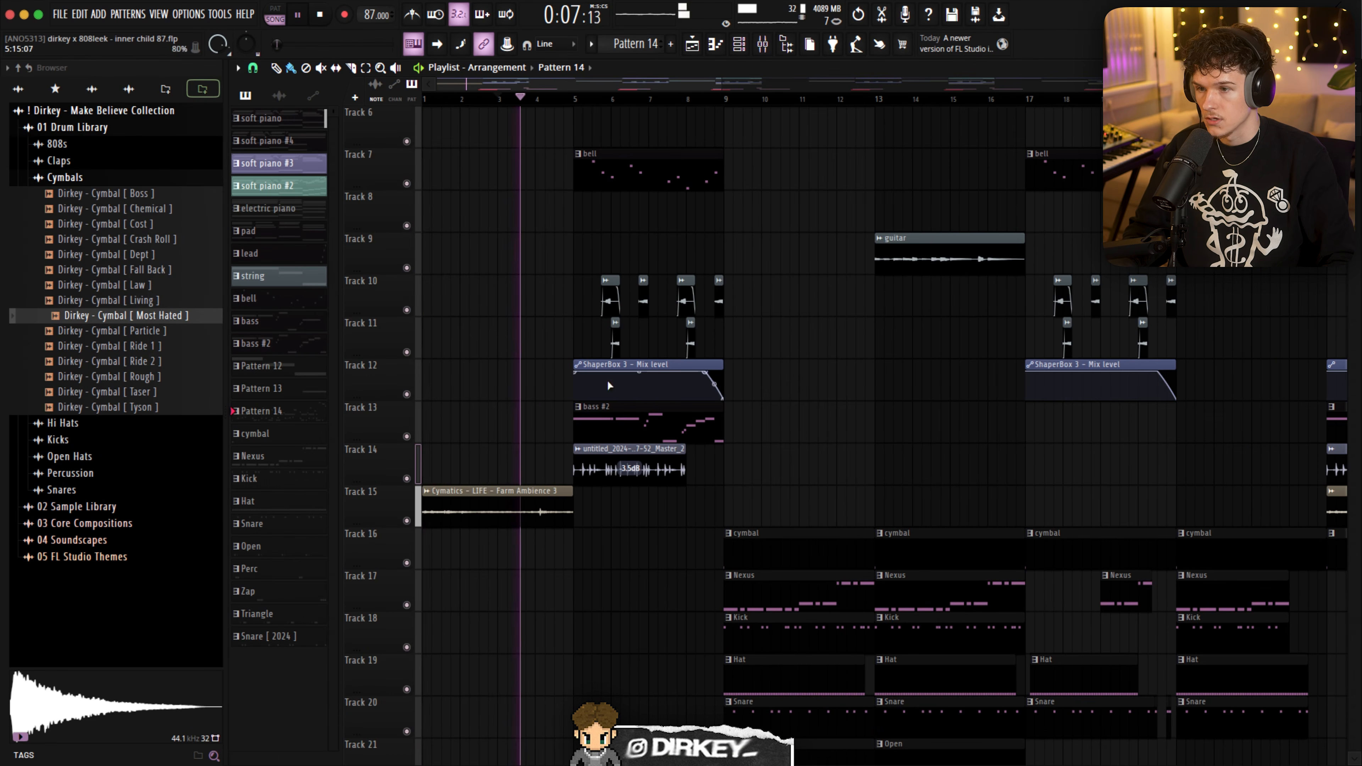
- Review the layers of the full arrangement from the melodic tracks to the drum tracks during playback
{"action": "scroll", "coordinate": [609, 385], "scroll_direction": "up", "scroll_amount": 3}
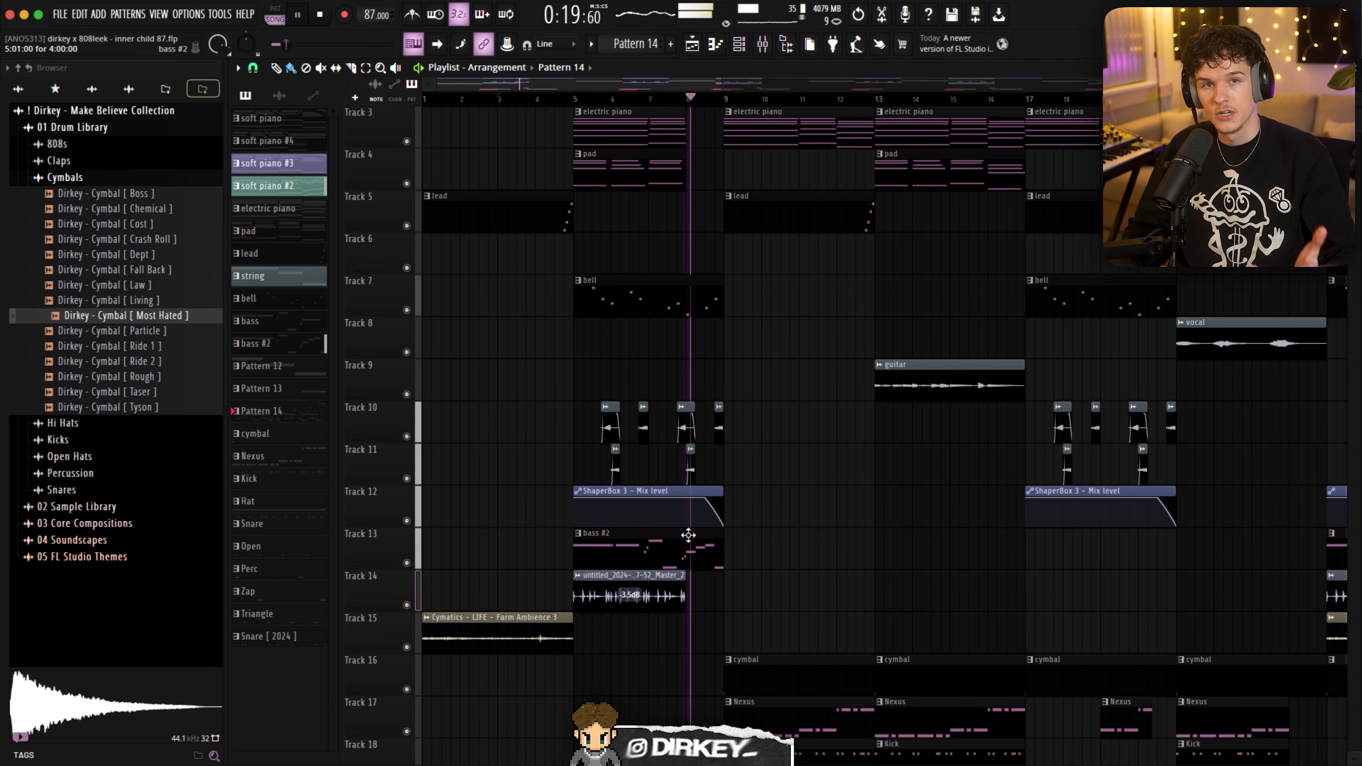
{"action": "scroll", "coordinate": [684, 535], "scroll_direction": "down", "scroll_amount": 1}
{"action": "scroll", "coordinate": [772, 584], "scroll_direction": "down", "scroll_amount": 5}
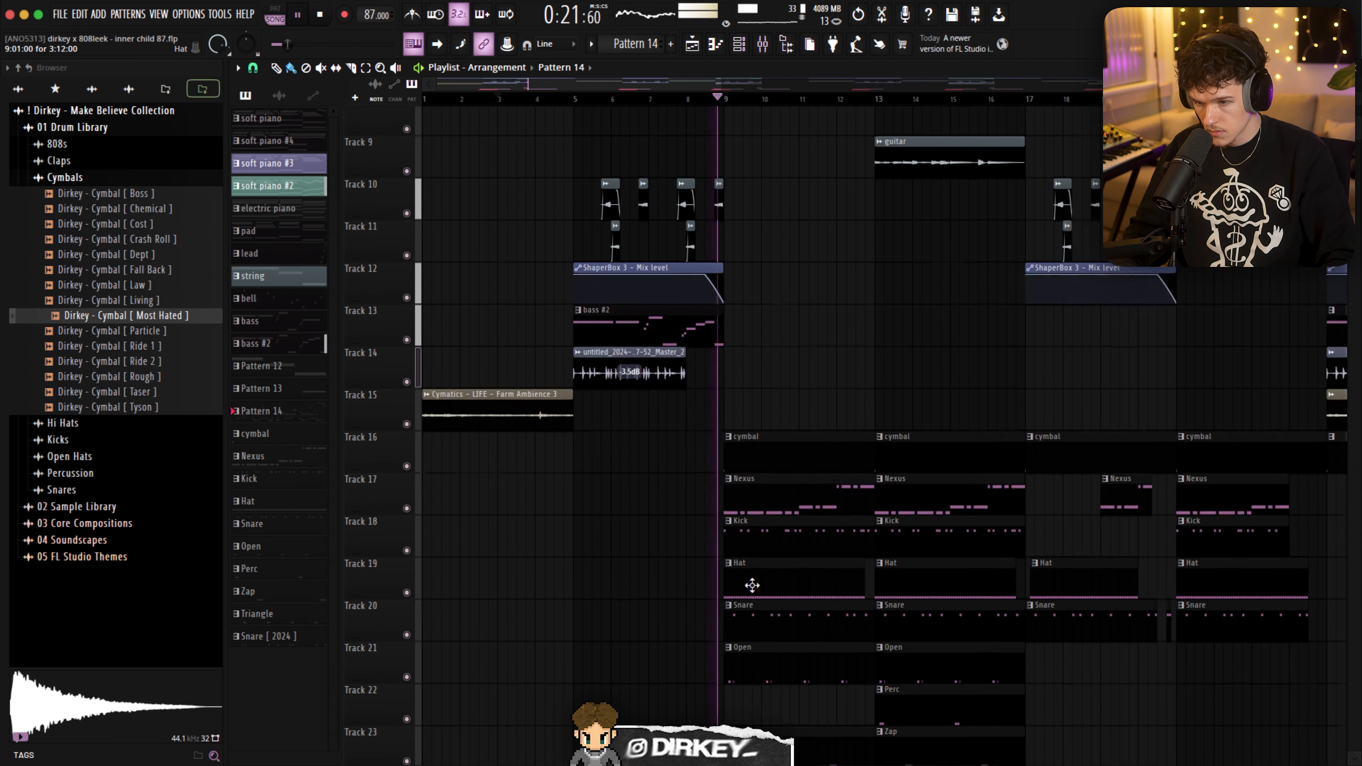
- Solo Track 15, audition the Cymatics - LIFE - Farm Ambience 3 clip, and stop playback
{"action": "scroll", "coordinate": [767, 518], "scroll_direction": "up", "scroll_amount": 8}
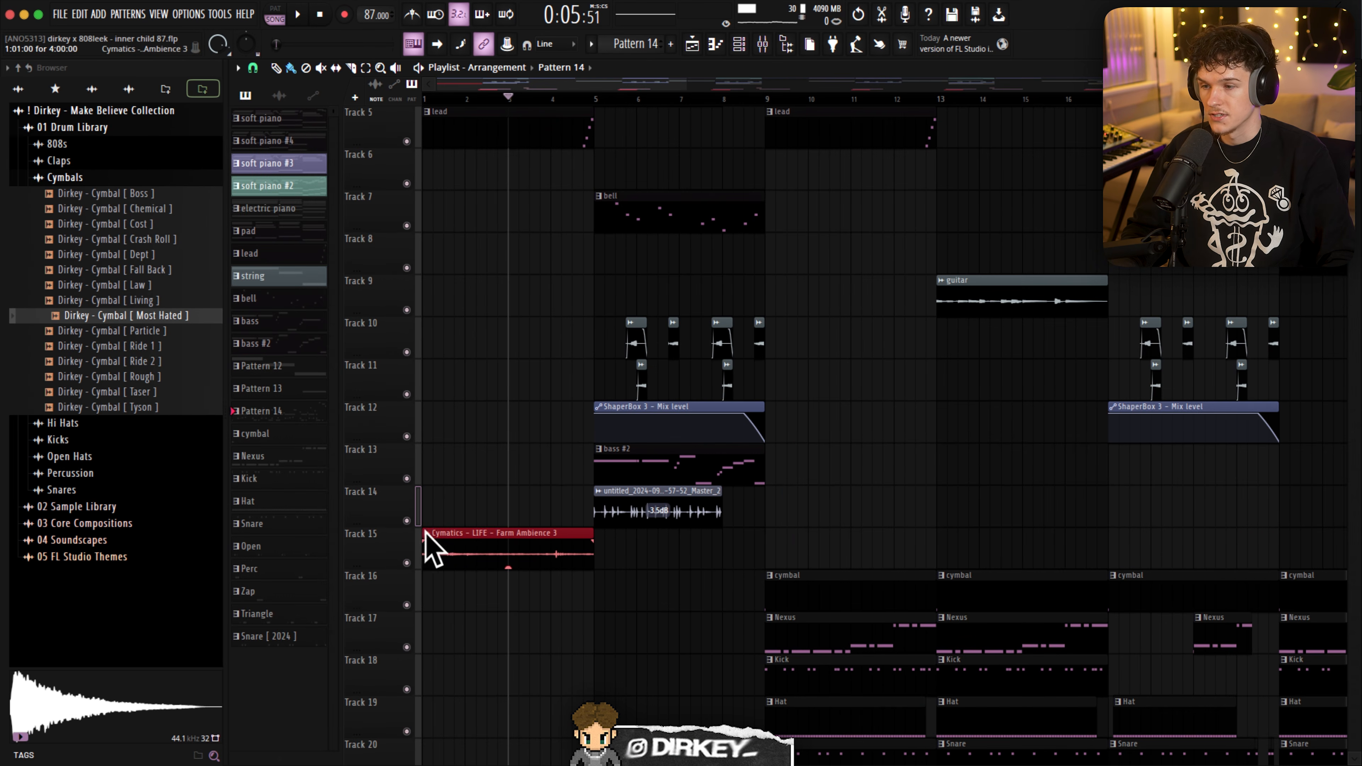
{"action": "right_click", "coordinate": [407, 563]}
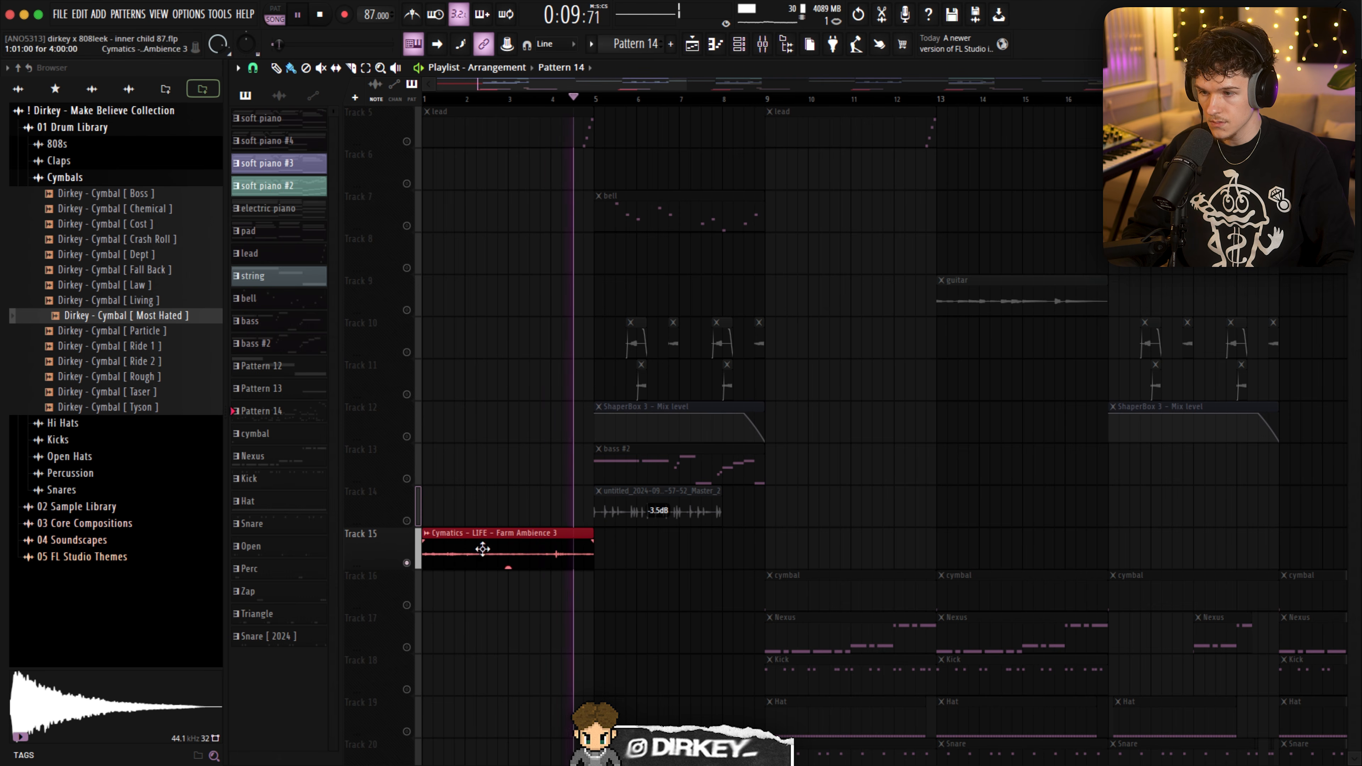
{"action": "key", "text": "space"}
- Unsolo Track 15 and play the full arrangement from bar 1
{"action": "right_click", "coordinate": [406, 563]}
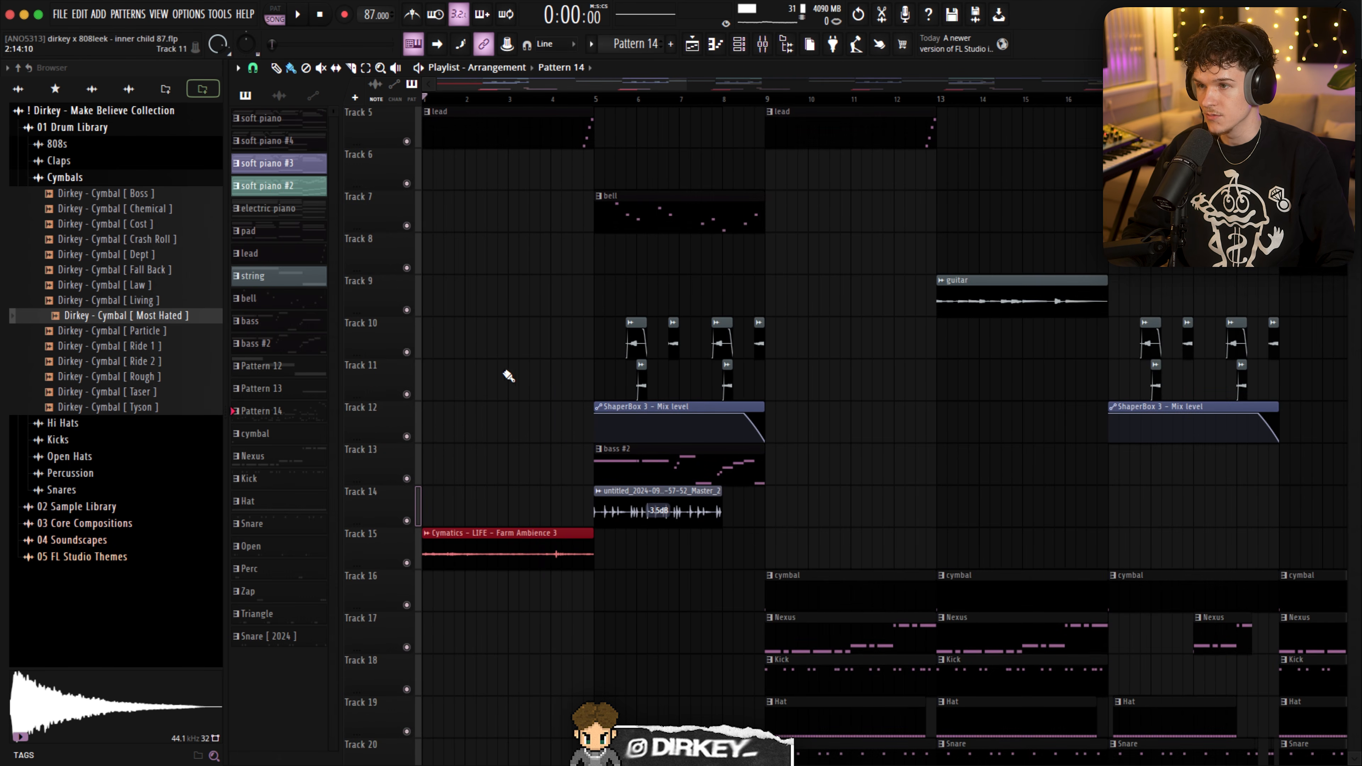
{"action": "scroll", "coordinate": [509, 375], "scroll_direction": "up", "scroll_amount": 4}
{"action": "key", "text": "space"}
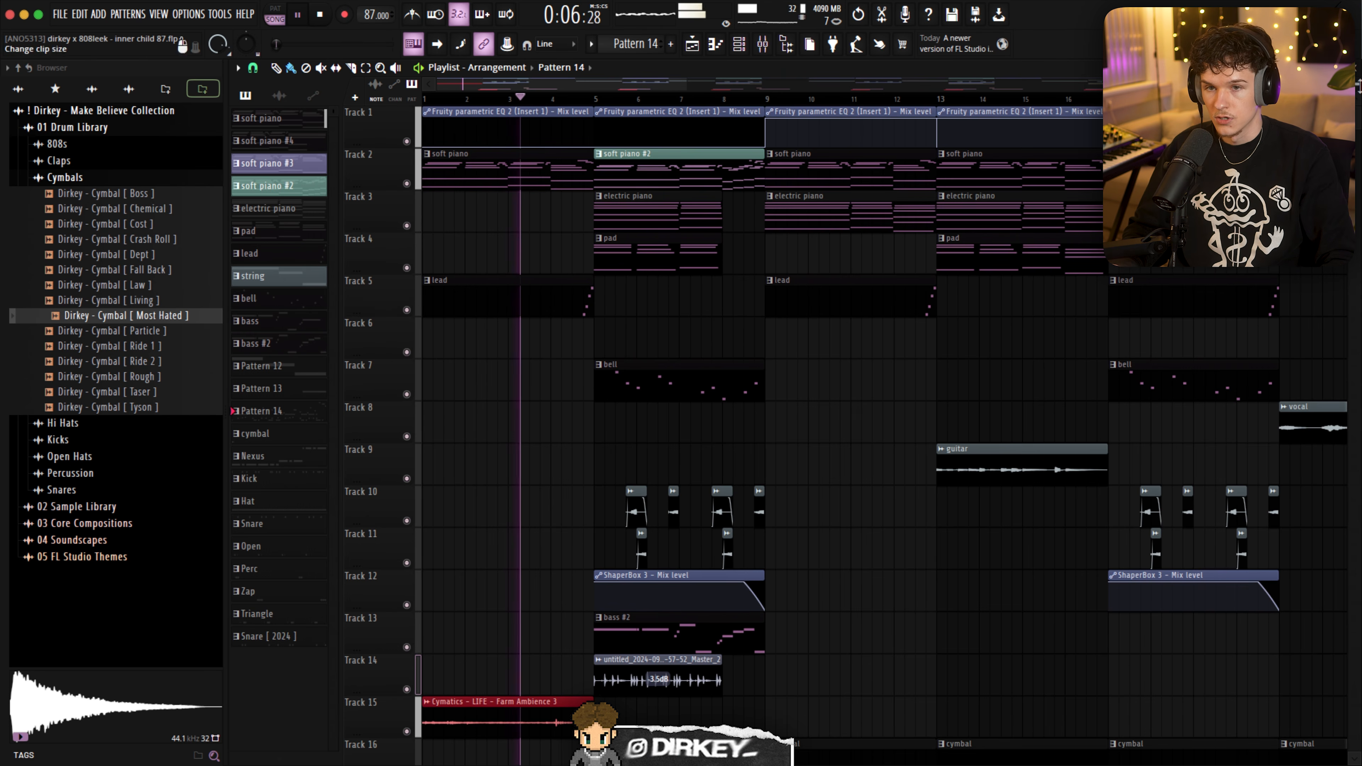
- Toggle the Farm Ambience track off and on, and review the opening bars of the arrangement during playback
{"action": "left_click", "coordinate": [406, 732]}
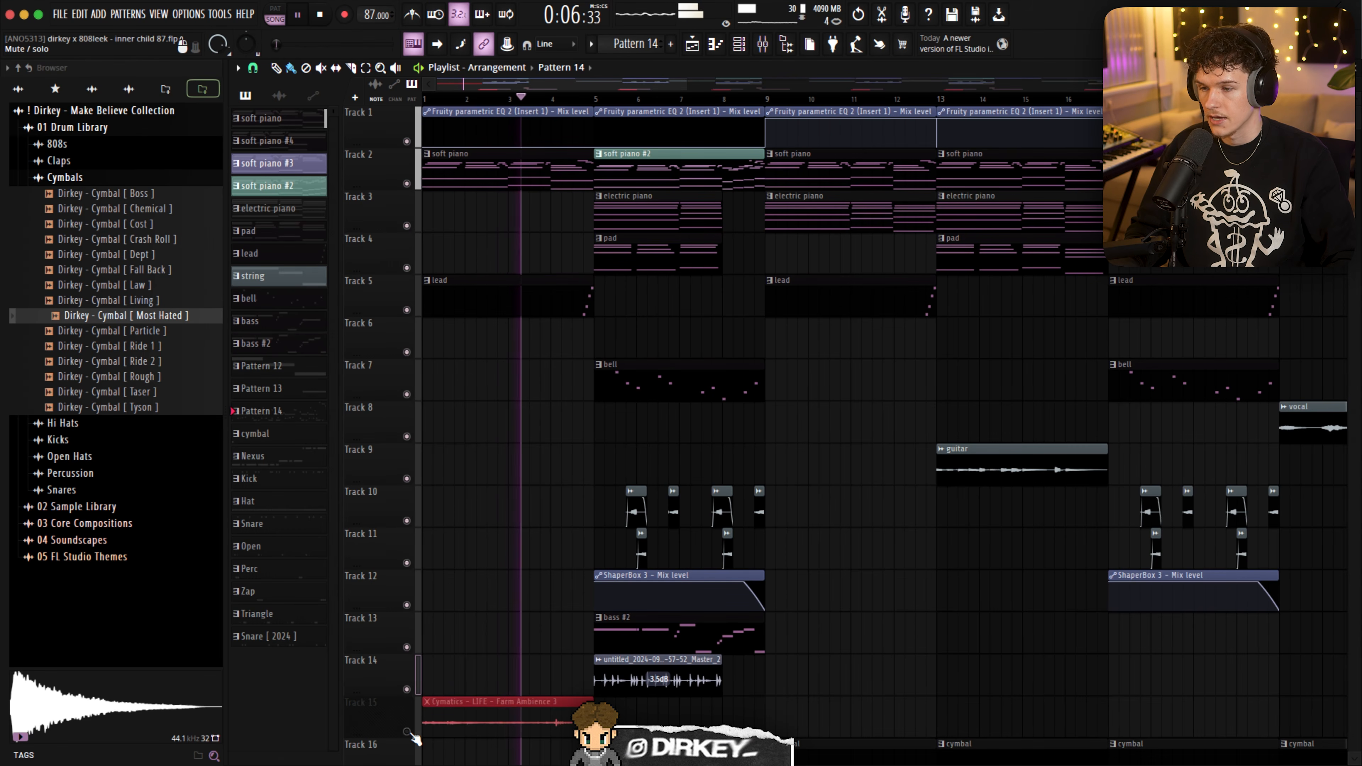
{"action": "left_click", "coordinate": [407, 731]}
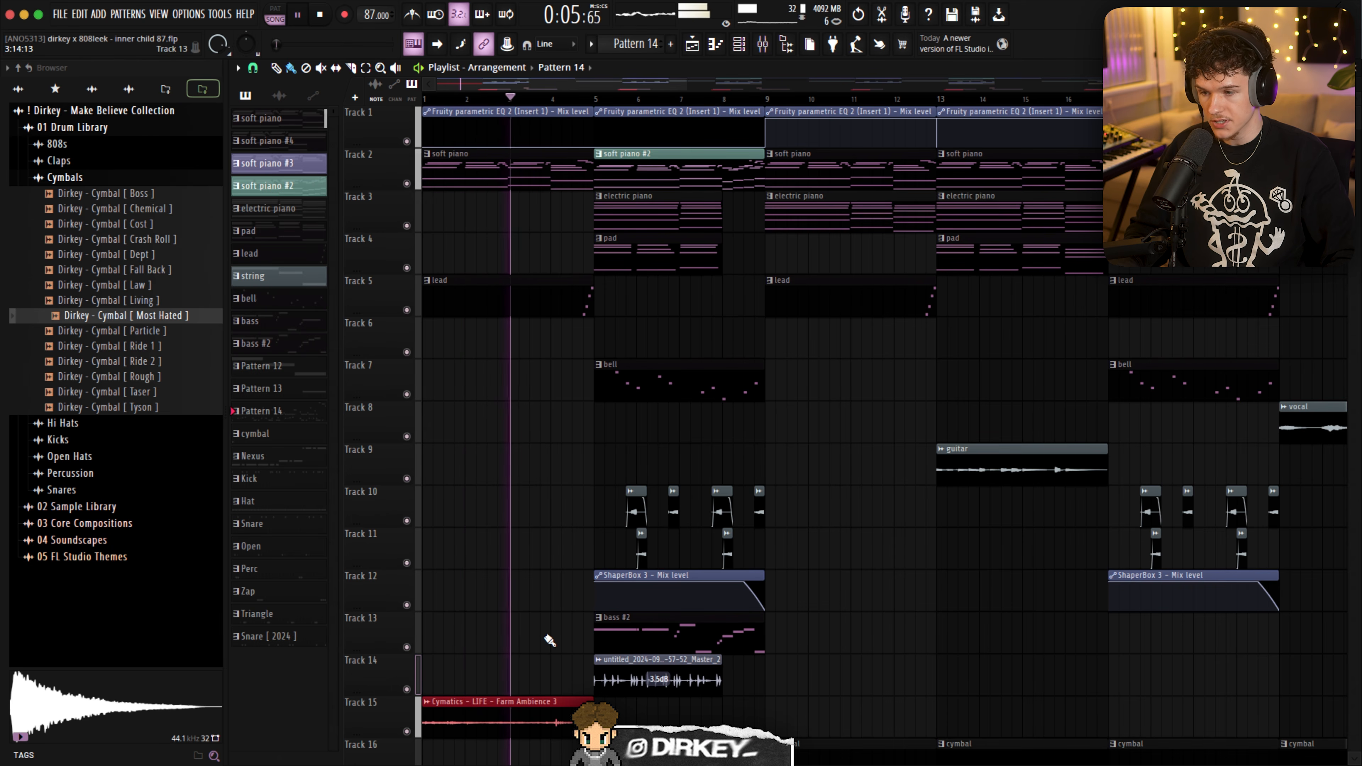
{"action": "scroll", "coordinate": [633, 688], "scroll_direction": "down", "scroll_amount": 6}
{"action": "left_click_drag", "start_coordinate": [631, 507], "coordinate": [572, 479]}
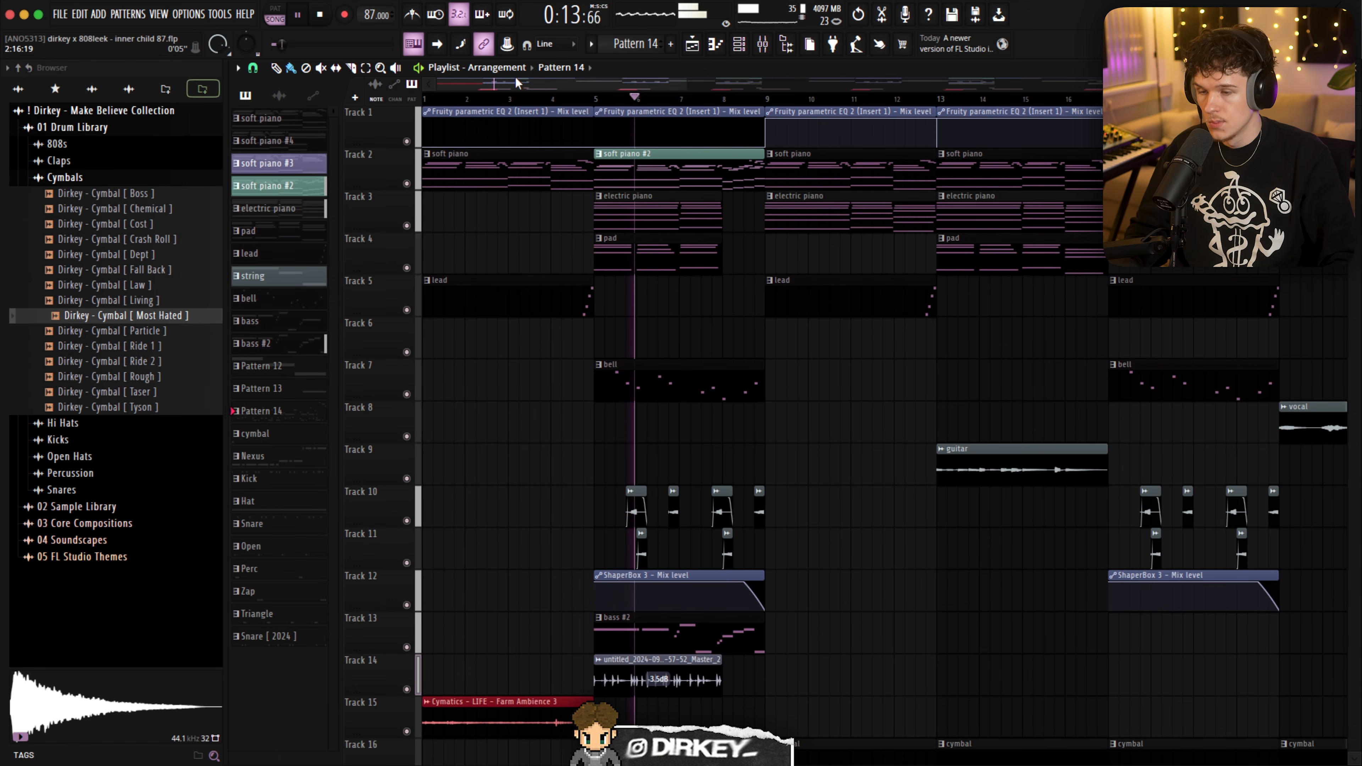
{"action": "scroll", "coordinate": [534, 101], "scroll_direction": "down", "scroll_amount": 5}
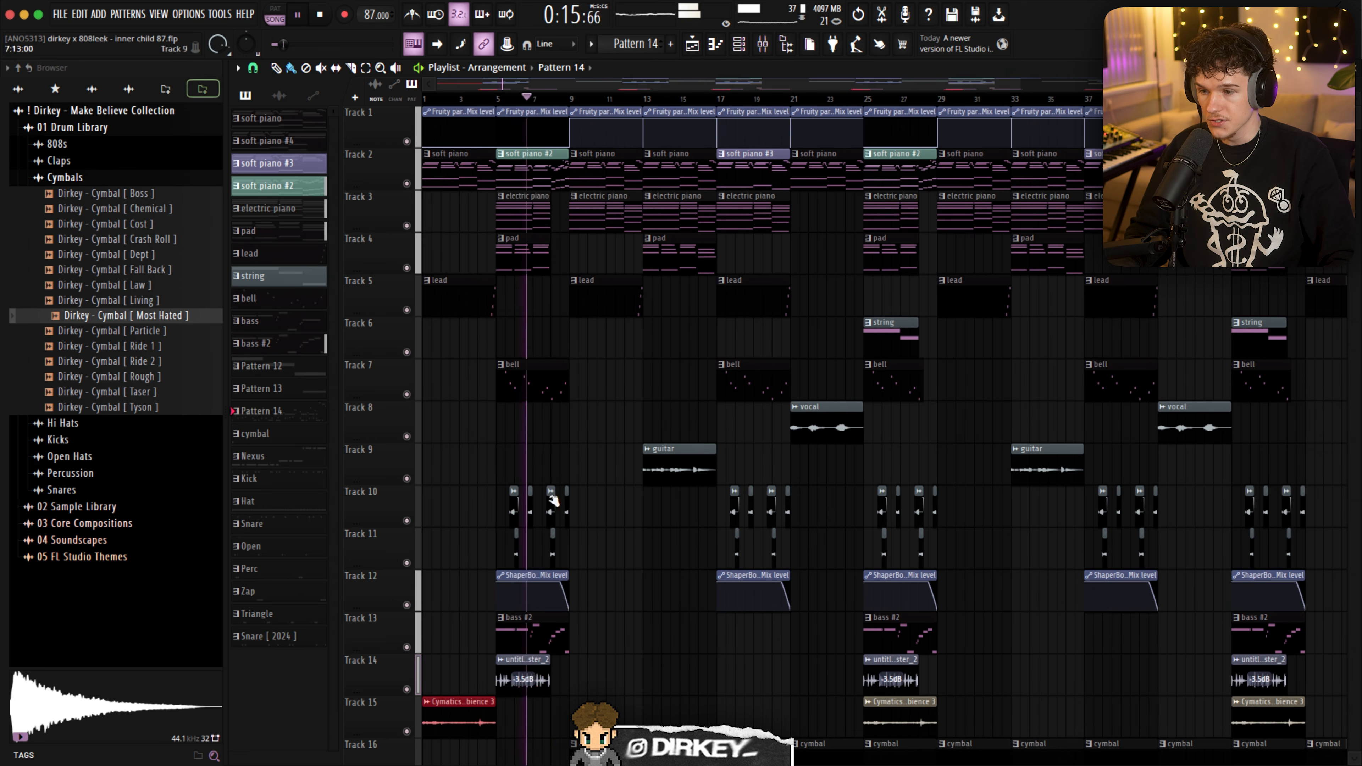
{"action": "left_click_drag", "start_coordinate": [554, 501], "coordinate": [462, 182]}
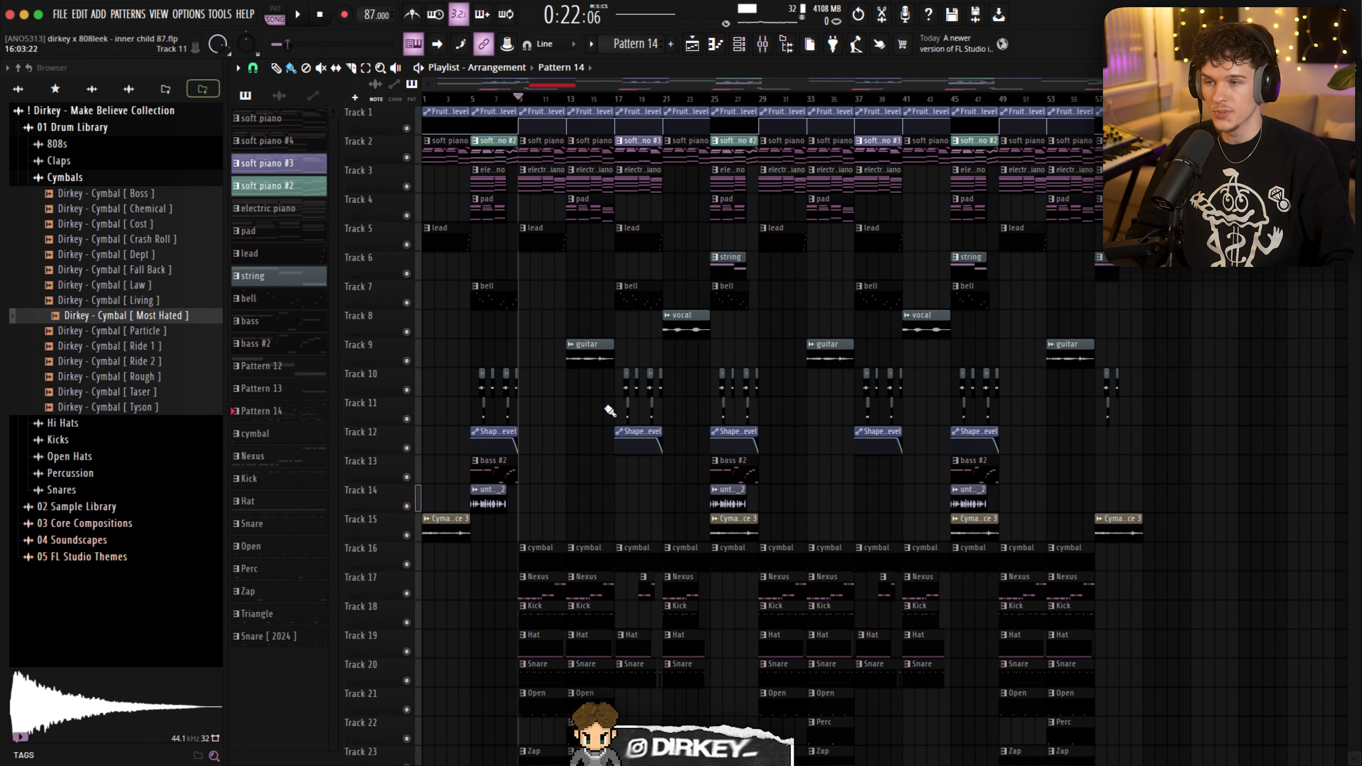
- Select the drum clips between bars 9 and 17, from the cymbal track down, with playback stopped
{"action": "left_click_drag", "start_coordinate": [610, 411], "coordinate": [542, 348]}
{"action": "scroll", "coordinate": [554, 496], "scroll_direction": "down", "scroll_amount": 2}
{"action": "left_click_drag", "start_coordinate": [547, 427], "coordinate": [599, 746]}
{"action": "scroll", "coordinate": [617, 559], "scroll_direction": "down", "scroll_amount": 3}
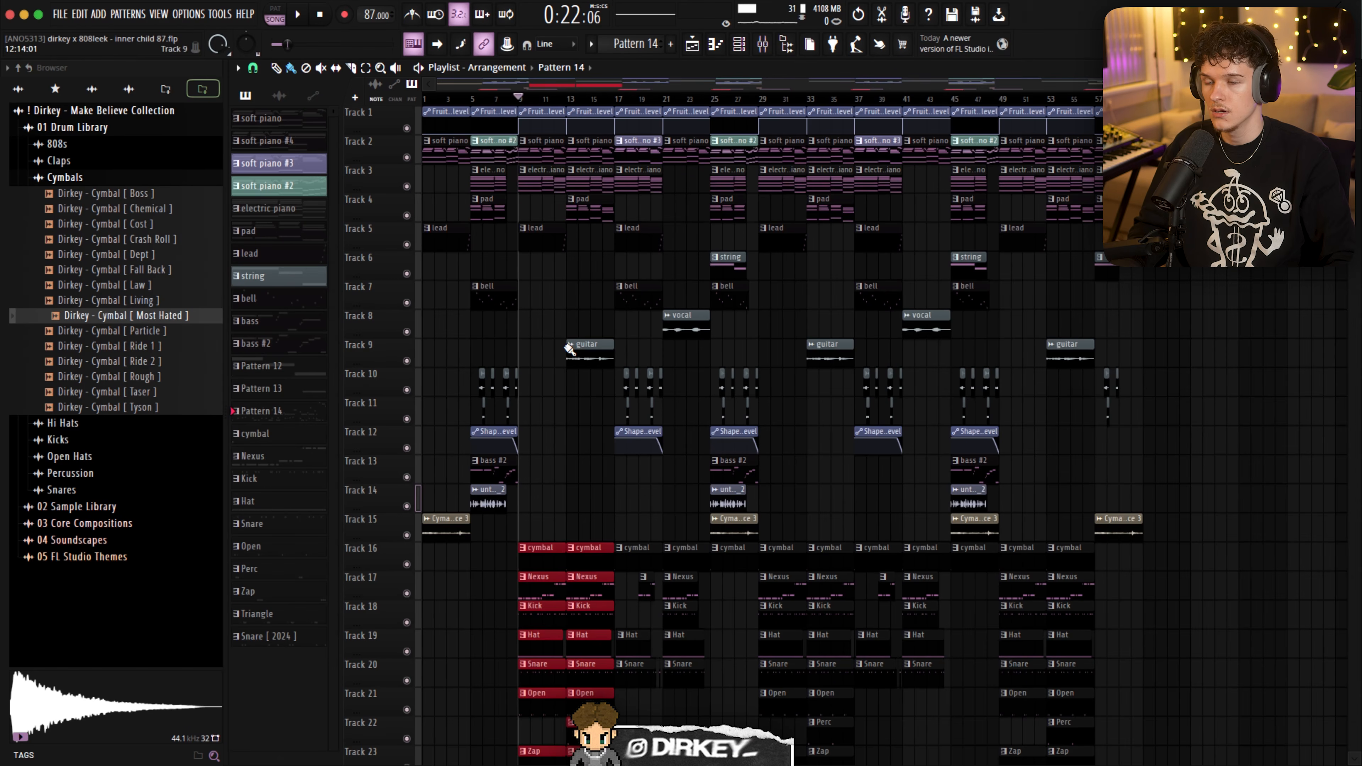
{"action": "scroll", "coordinate": [617, 408], "scroll_direction": "down", "scroll_amount": 2}
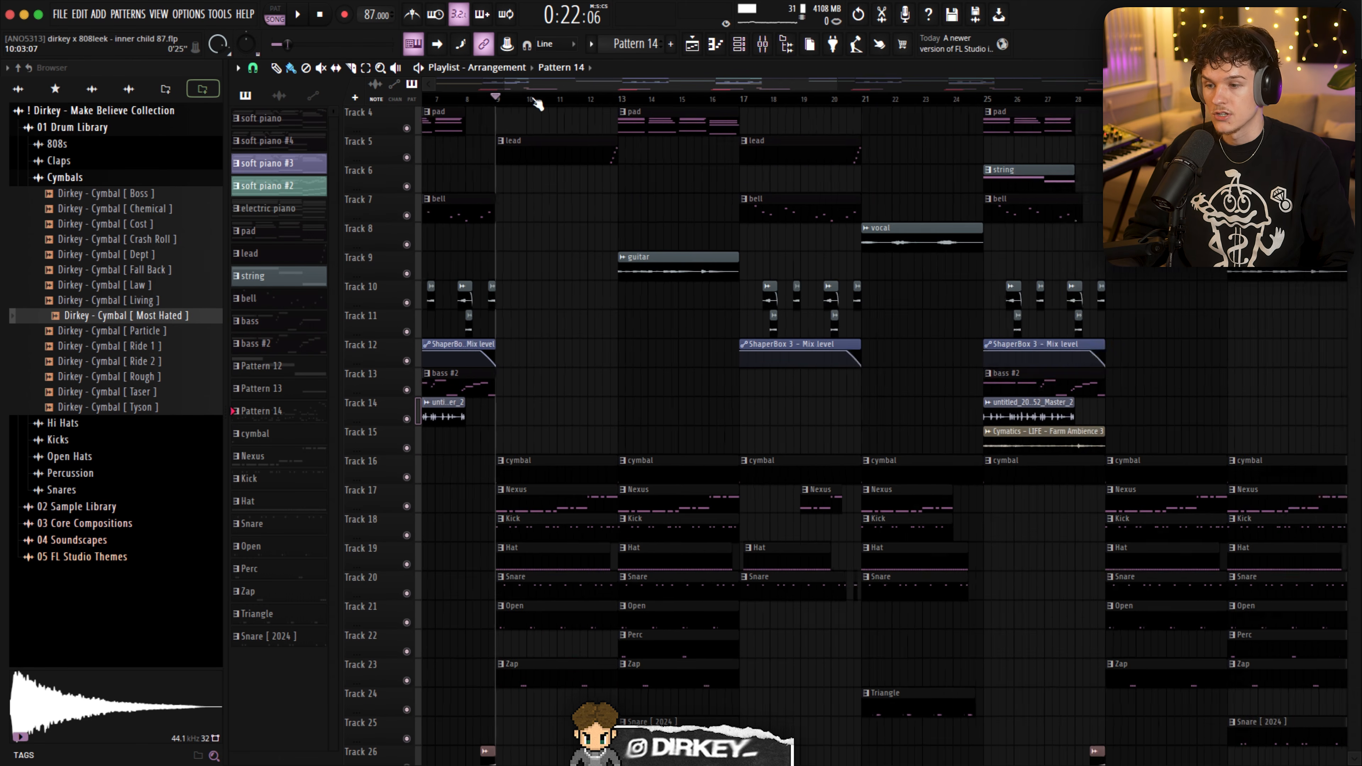
- Play the arrangement from bar 13 and review the drum tracks during playback
{"action": "scroll", "coordinate": [538, 101], "scroll_direction": "up", "scroll_amount": 1}
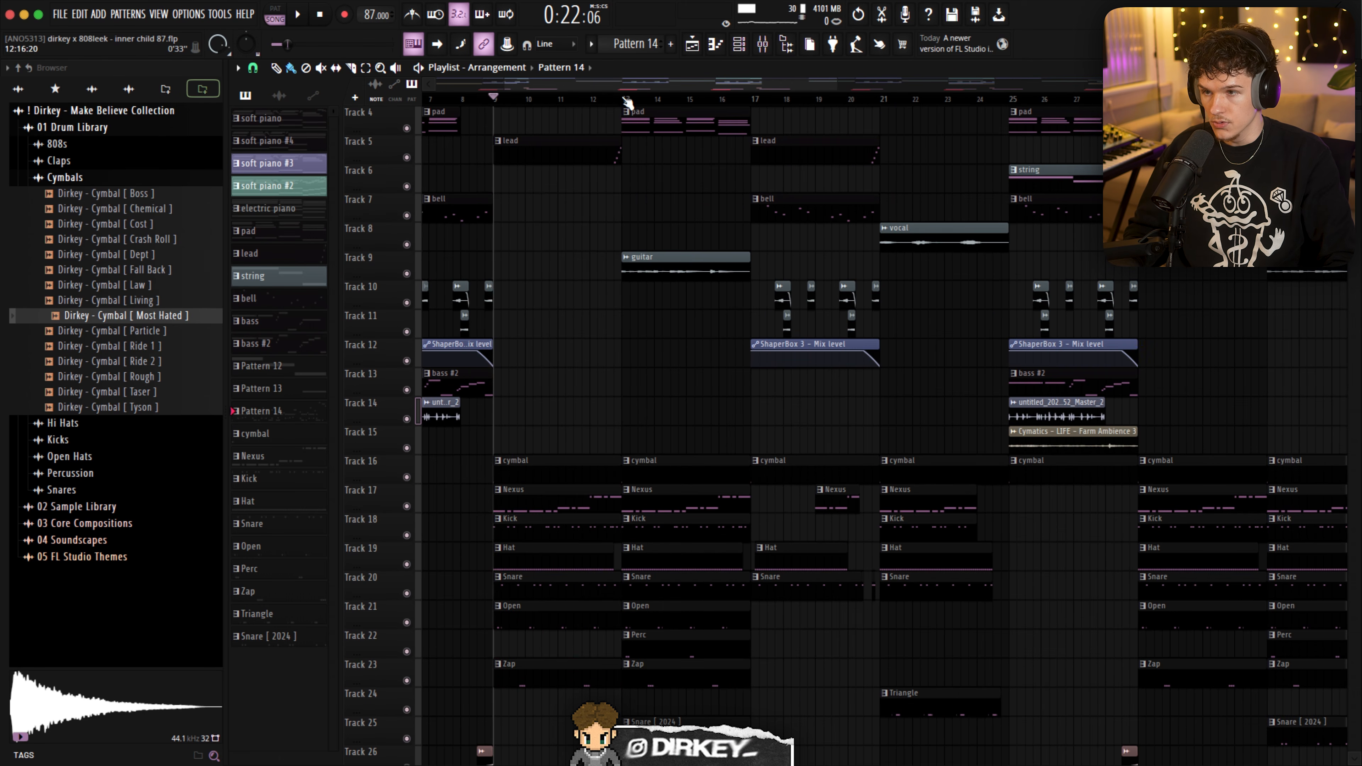
{"action": "scroll", "coordinate": [713, 530], "scroll_direction": "down", "scroll_amount": 1}
{"action": "key", "text": "space"}
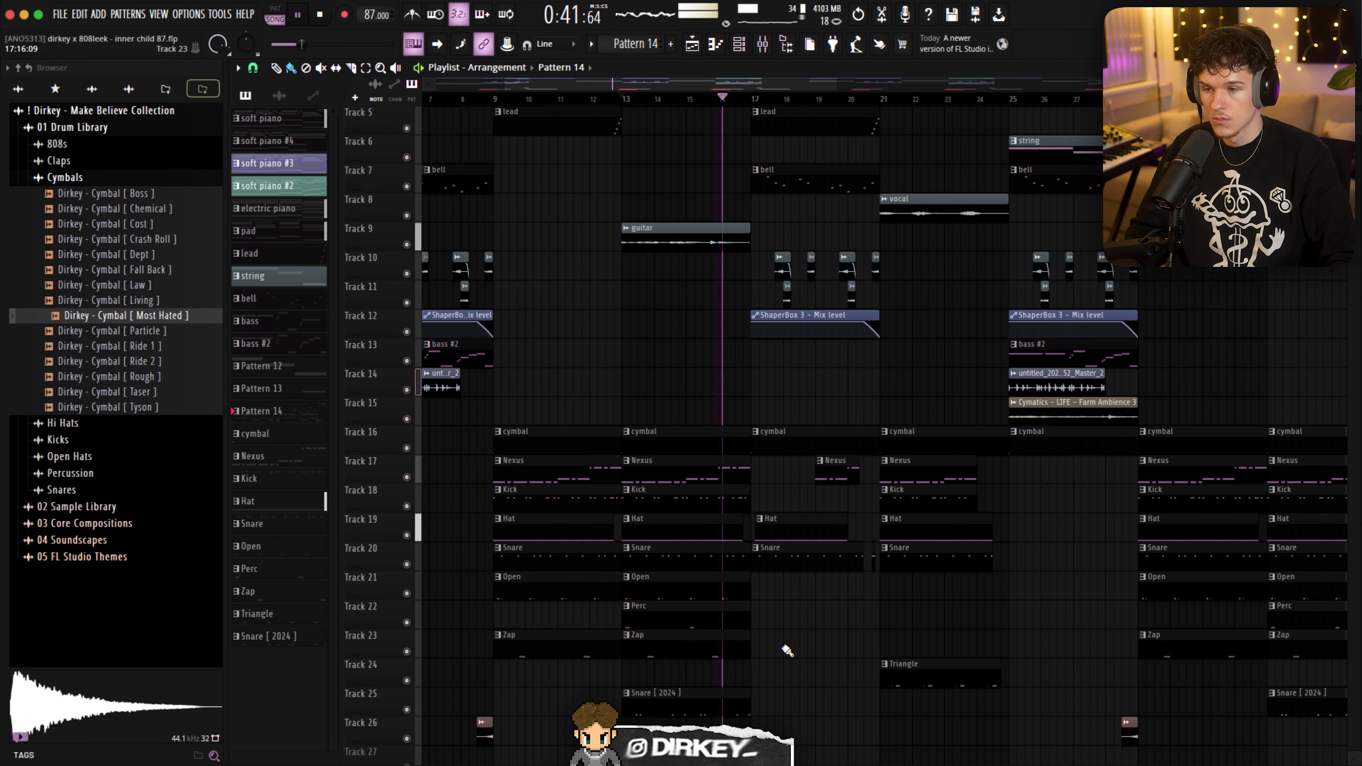
{"action": "scroll", "coordinate": [662, 290], "scroll_direction": "up", "scroll_amount": 3}
{"action": "scroll", "coordinate": [663, 290], "scroll_direction": "down", "scroll_amount": 3}
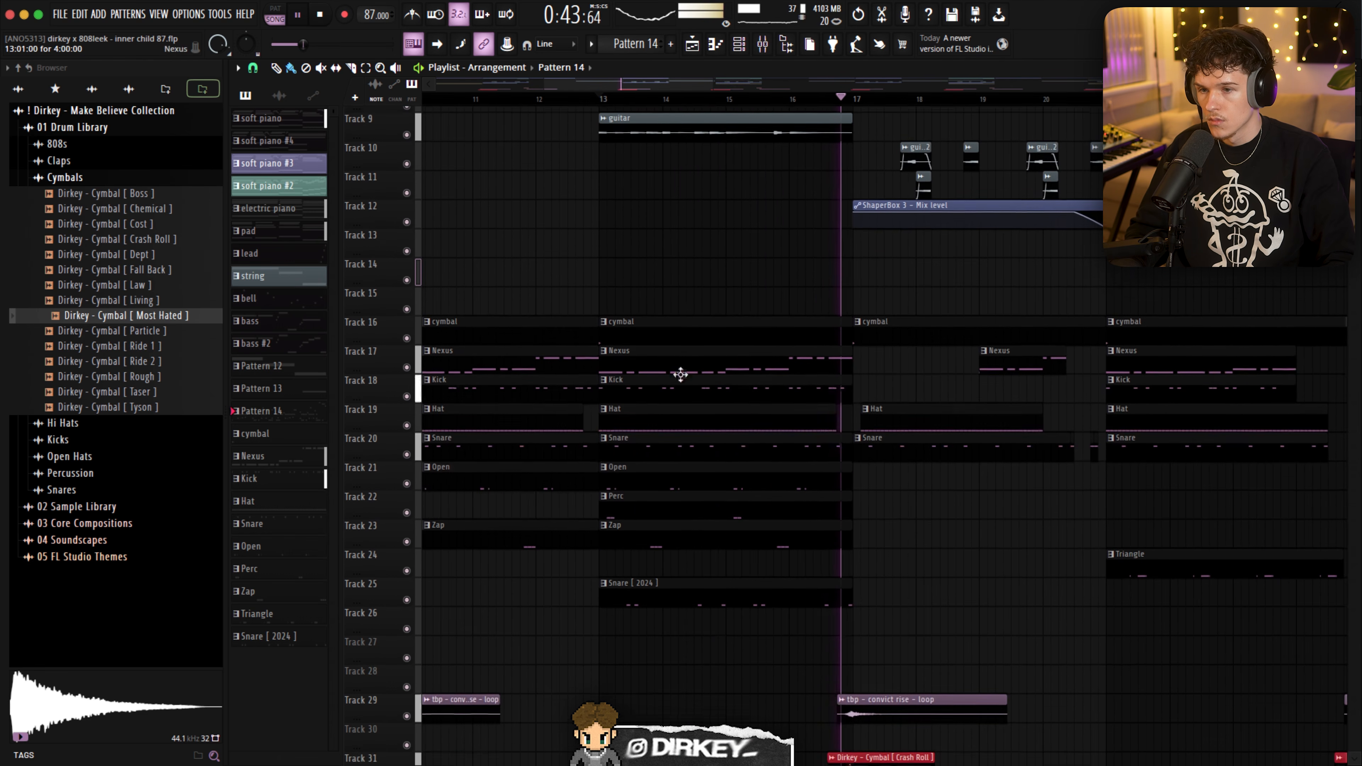
- Stop playback, select the cymbal and Nexus clips at bar 13, and solo Tracks 16 to 25
{"action": "key", "text": "space"}
{"action": "left_click_drag", "start_coordinate": [666, 294], "coordinate": [672, 340]}
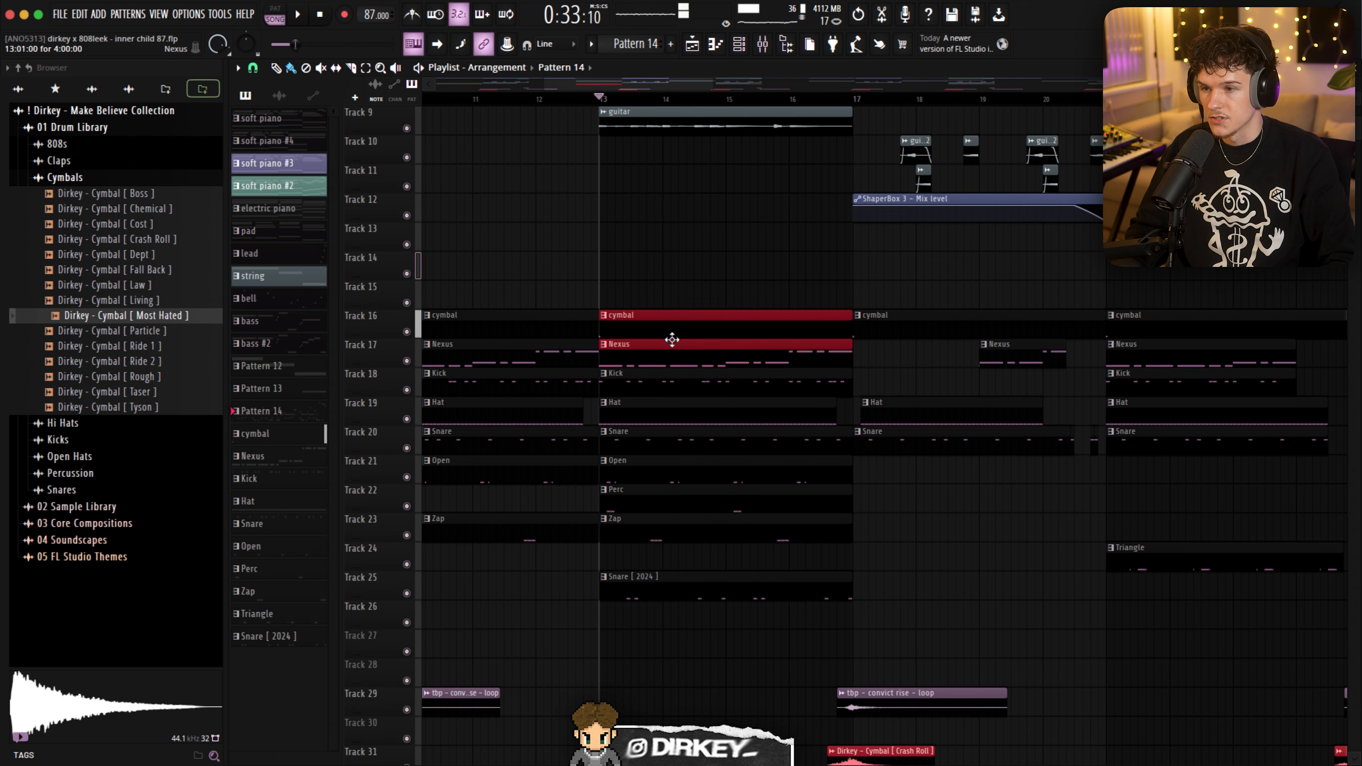
{"action": "left_click", "coordinate": [407, 332], "text": "ctrl"}
{"action": "left_click", "coordinate": [406, 361]}
{"action": "left_click", "coordinate": [406, 389]}
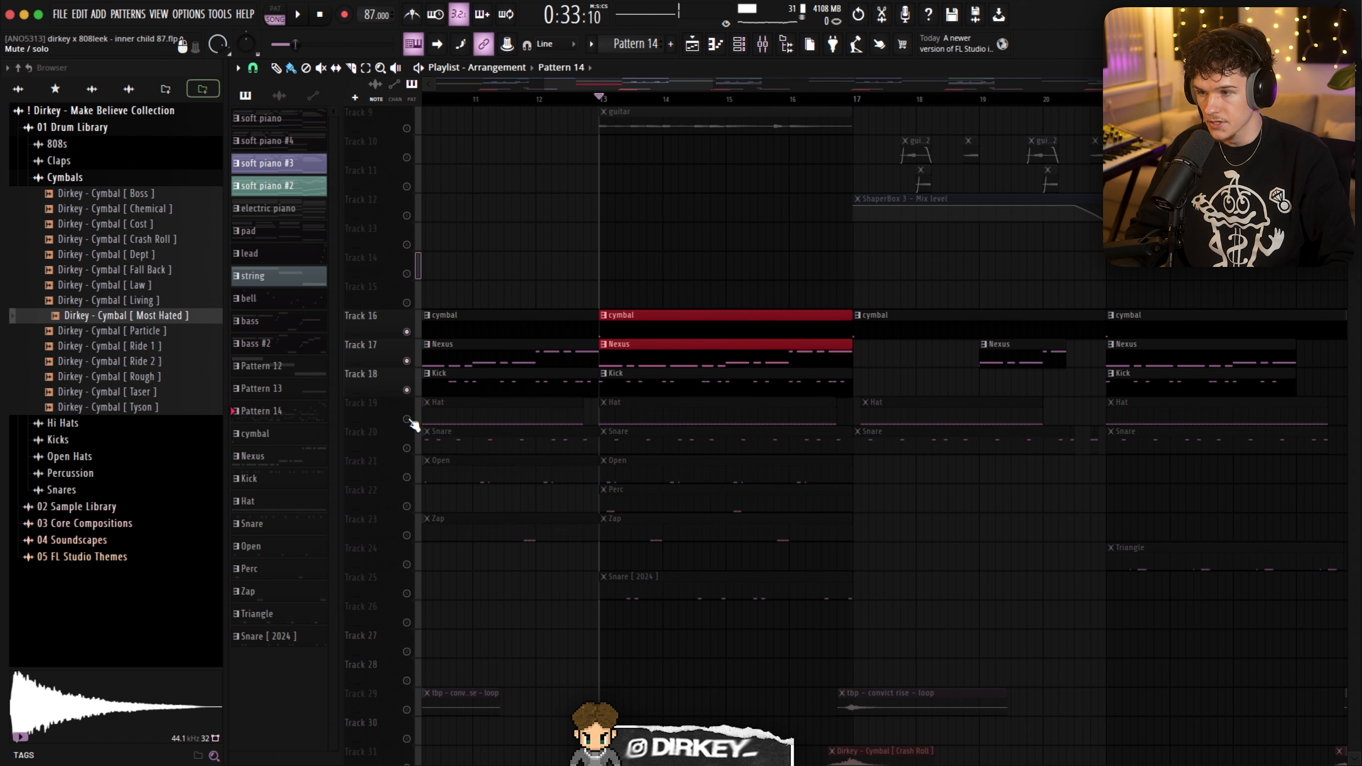
{"action": "left_click", "coordinate": [406, 419]}
{"action": "left_click", "coordinate": [406, 448]}
{"action": "left_click", "coordinate": [407, 477]}
{"action": "left_click", "coordinate": [406, 506]}
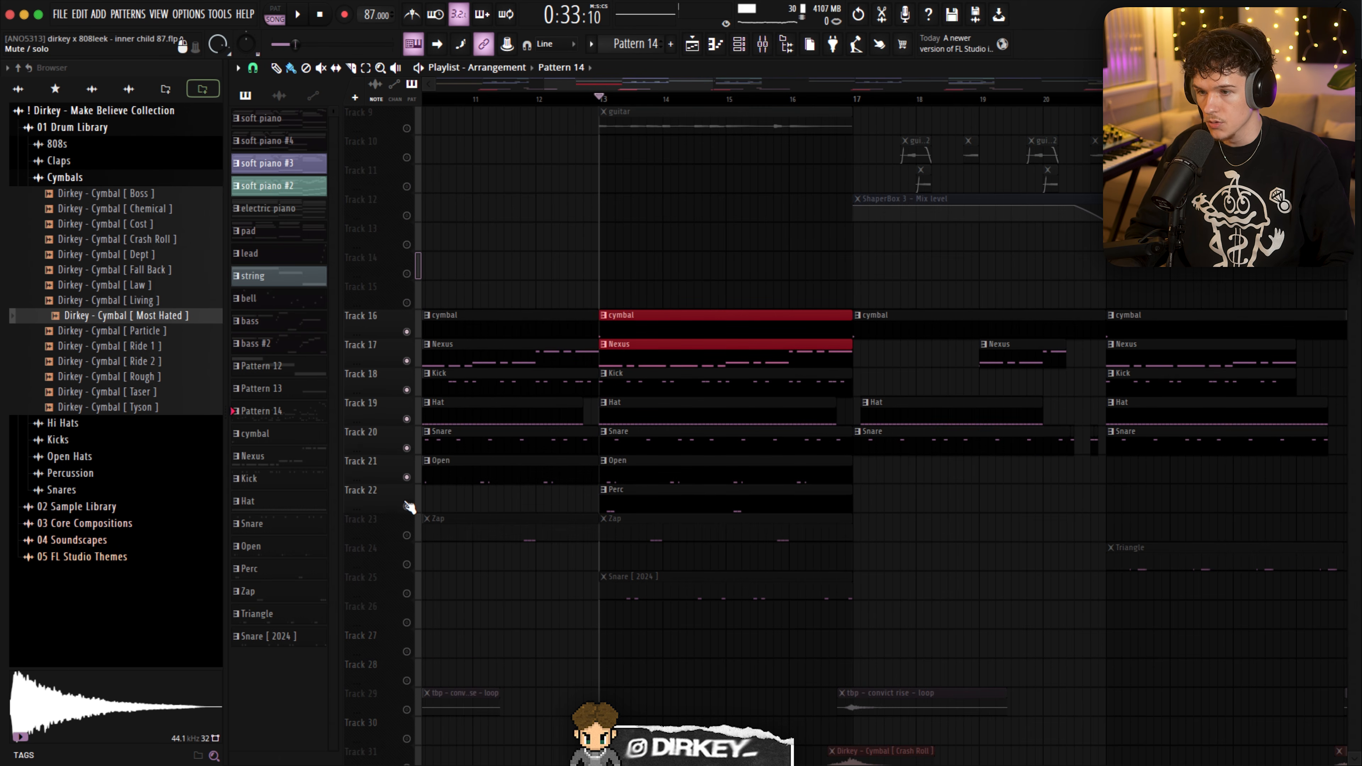
{"action": "left_click", "coordinate": [406, 535]}
{"action": "left_click", "coordinate": [407, 565]}
{"action": "left_click", "coordinate": [406, 593]}
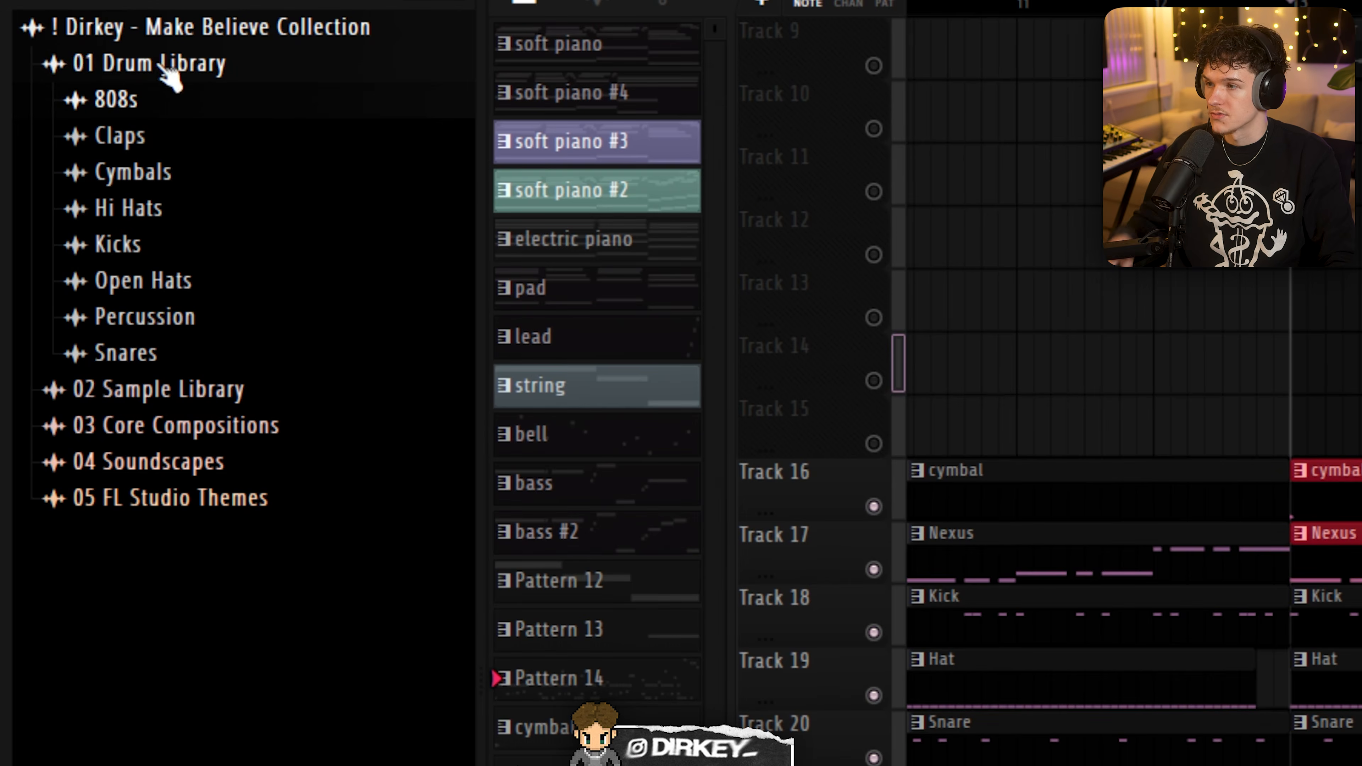
- Browse the sample folders of the Make Believe Collection's Drum Library, from 808s through Open Hats
{"action": "left_click", "coordinate": [169, 101]}
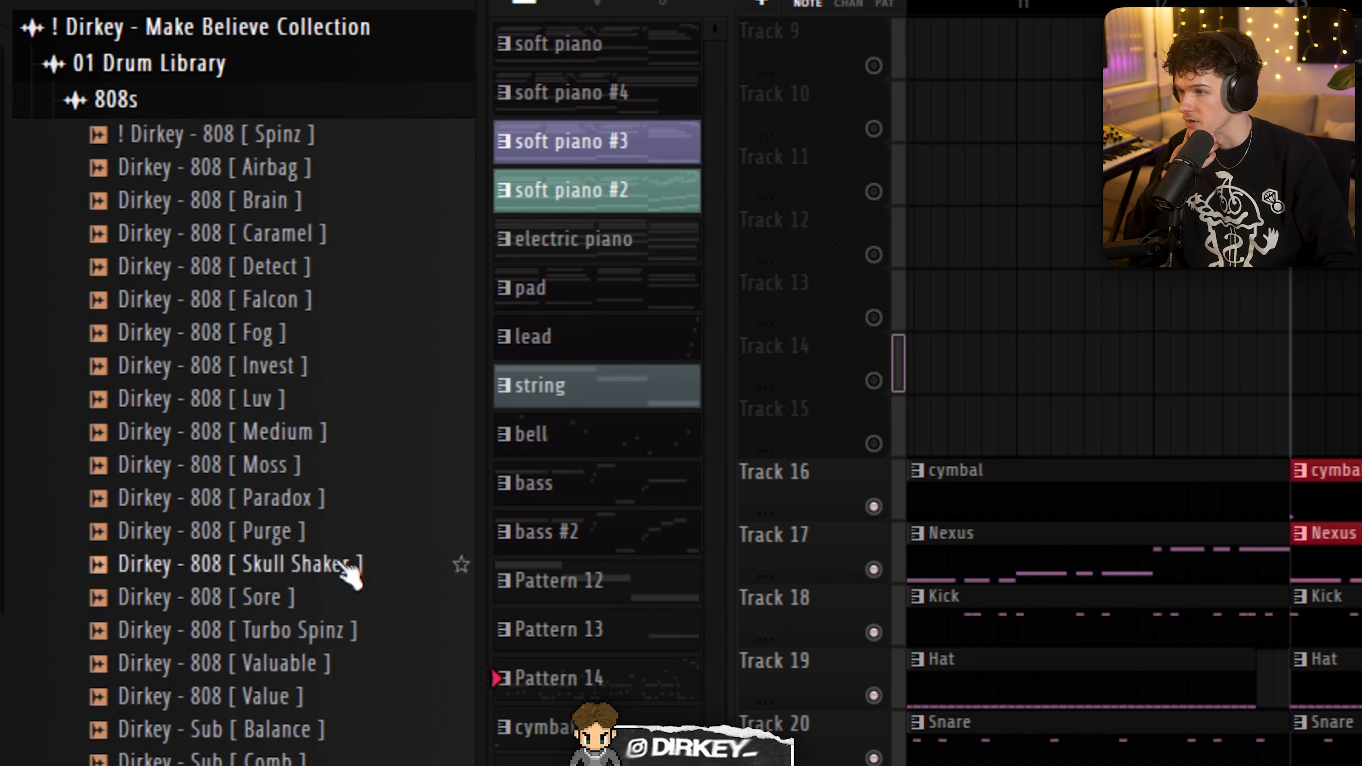
{"action": "left_click", "coordinate": [130, 109]}
{"action": "left_click", "coordinate": [146, 142]}
{"action": "left_click", "coordinate": [146, 143]}
{"action": "left_click", "coordinate": [134, 182]}
{"action": "left_click", "coordinate": [134, 181]}
{"action": "left_click", "coordinate": [149, 208]}
{"action": "left_click", "coordinate": [153, 216]}
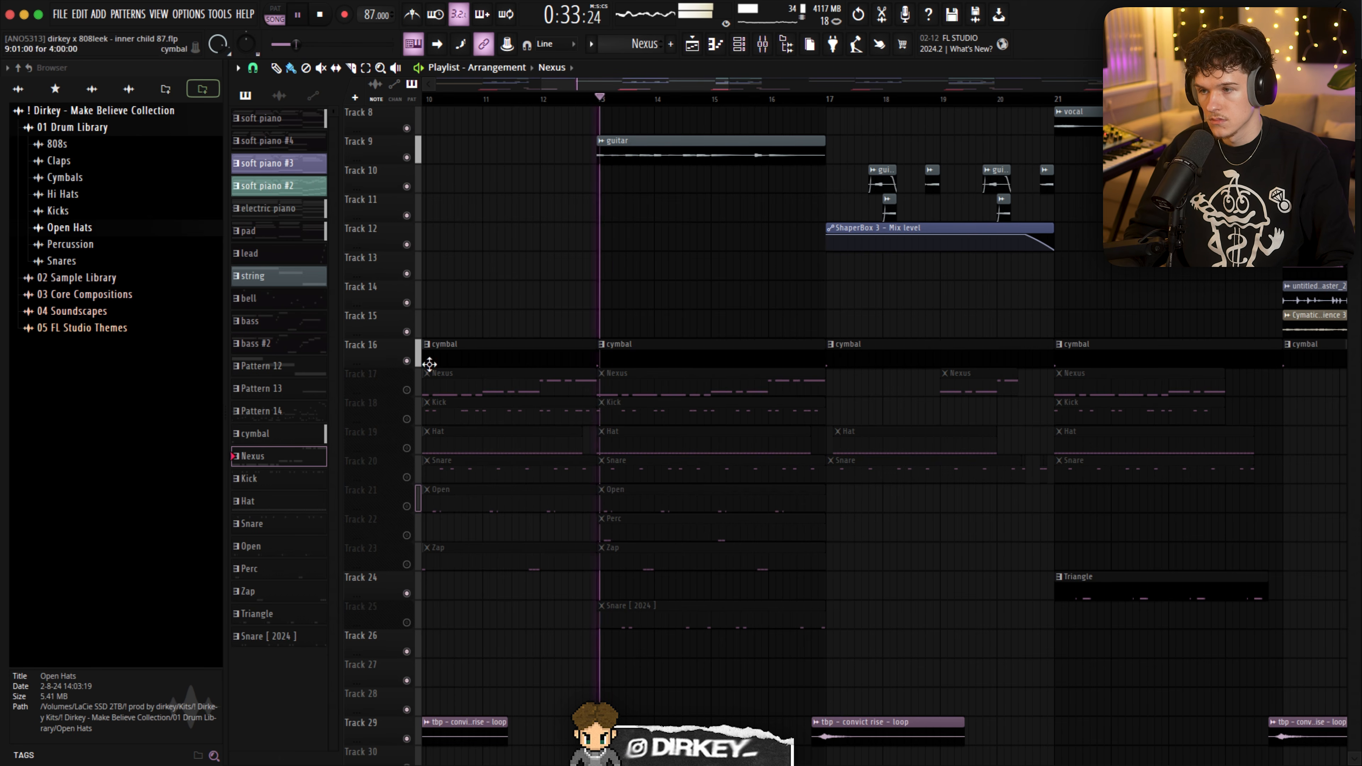
- Unmute the Nexus bass on Track 17 and the Kick on Track 18, and play from bar 13
{"action": "left_click", "coordinate": [407, 390]}
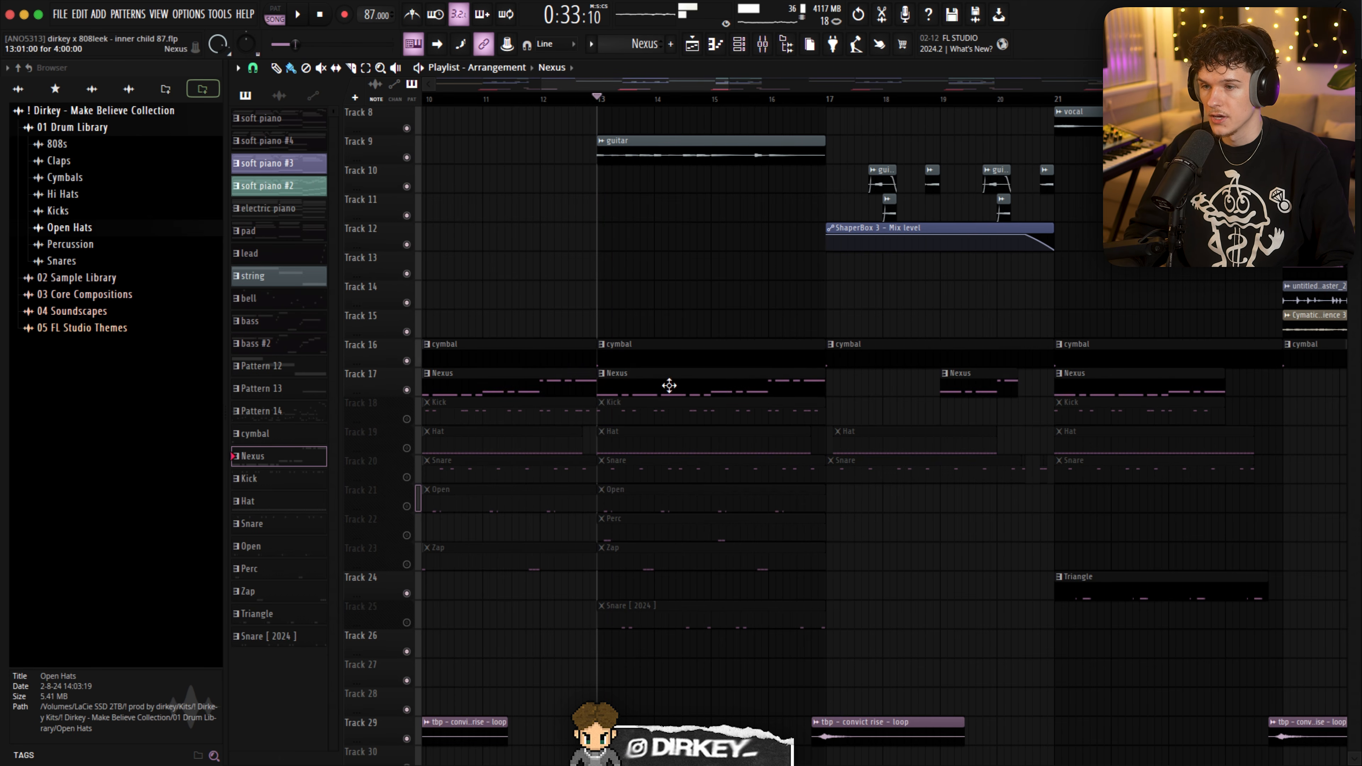
{"action": "left_click", "coordinate": [407, 419]}
{"action": "key", "text": "space"}
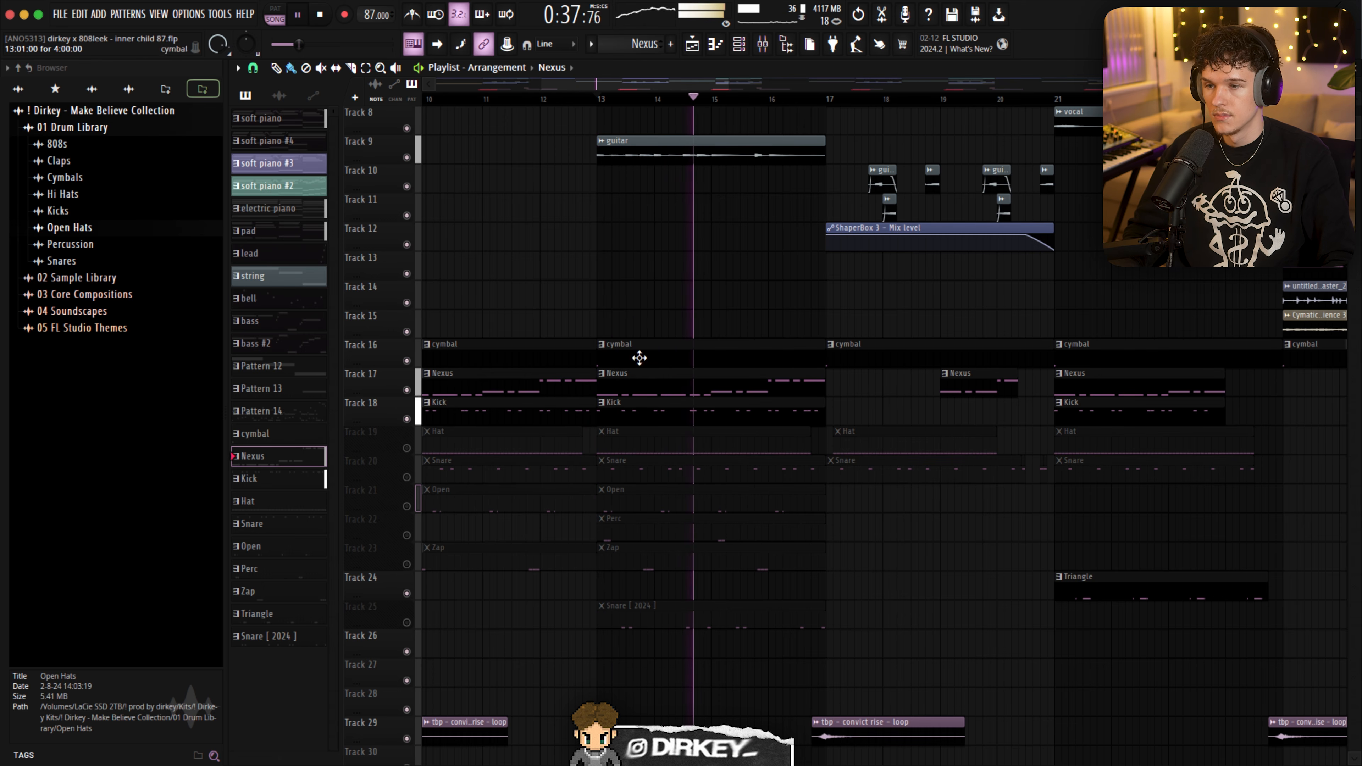
- Inspect the Nexus and Kick patterns' notes in the piano roll and stop playback
{"action": "double_click", "coordinate": [744, 390]}
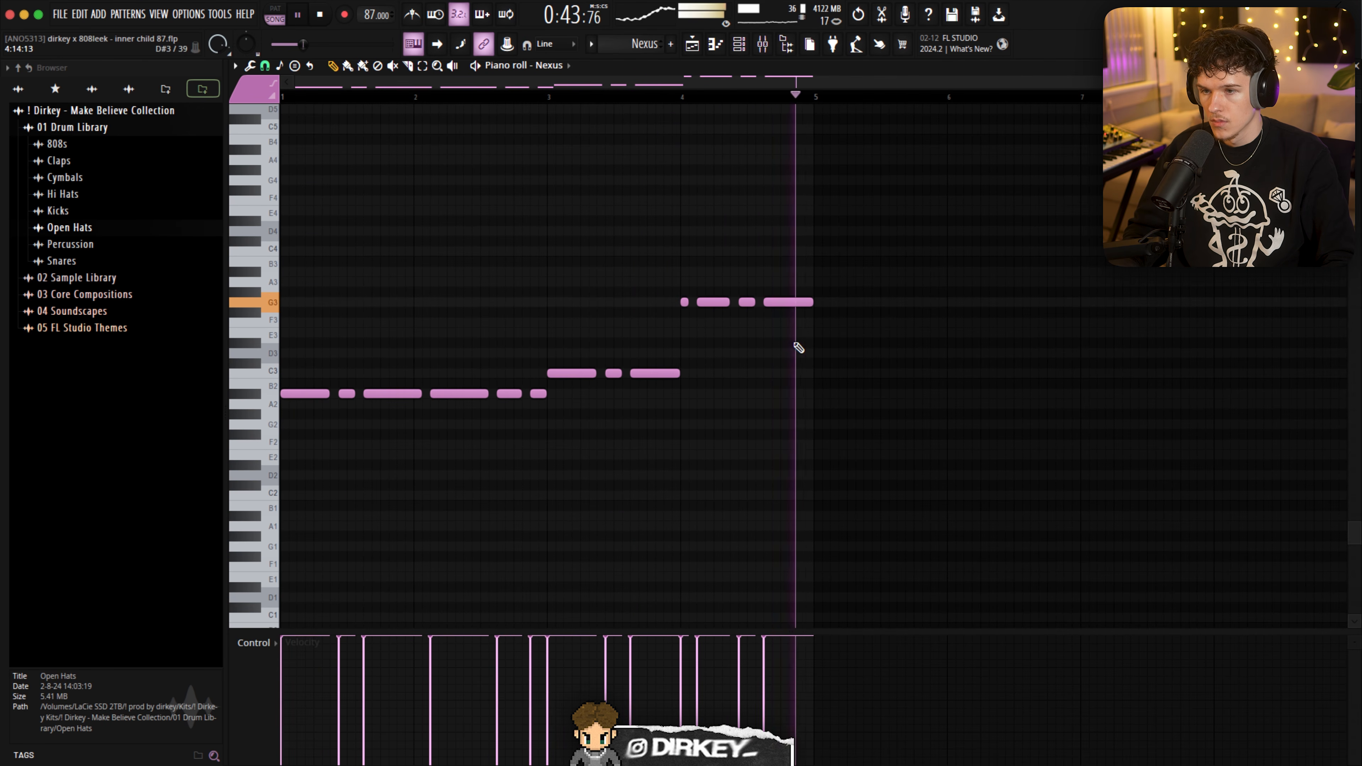
{"action": "key", "text": "F5"}
{"action": "double_click", "coordinate": [663, 408]}
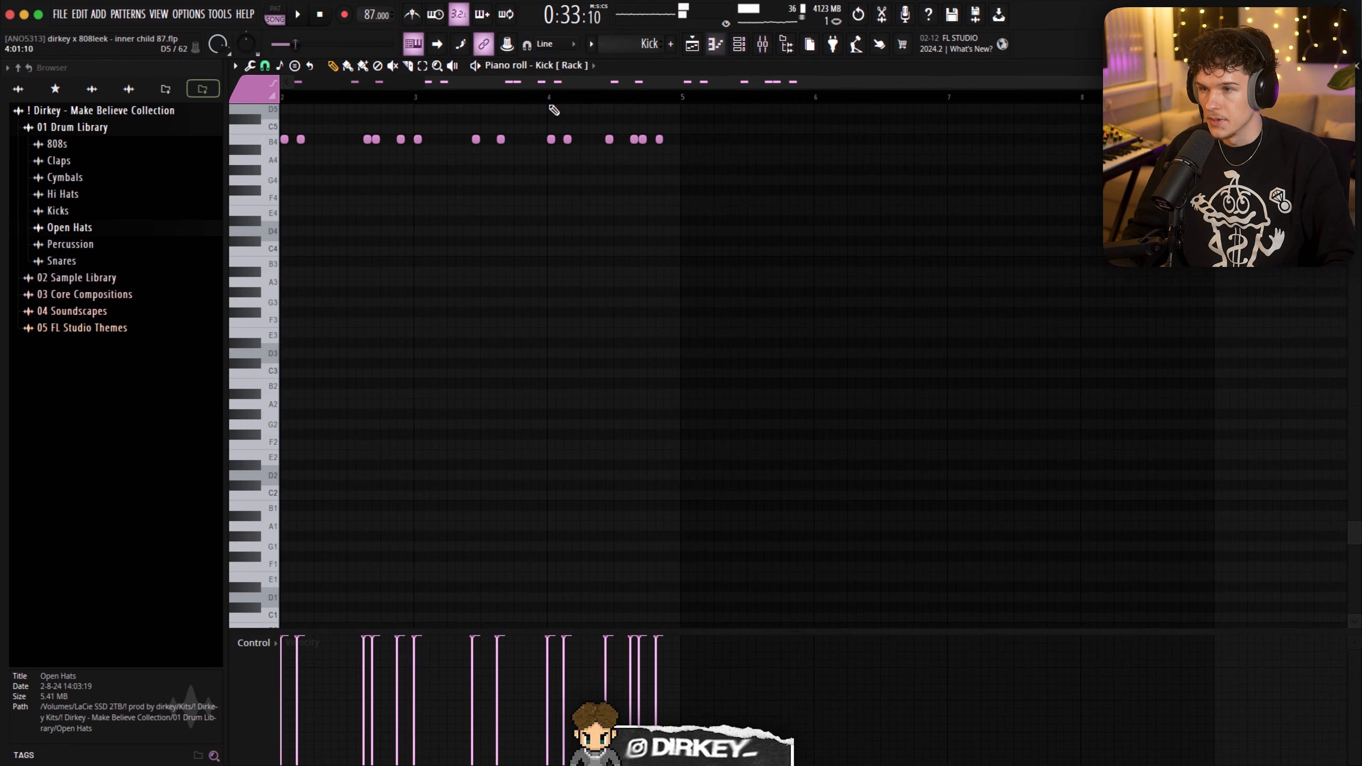
{"action": "key", "text": "space"}
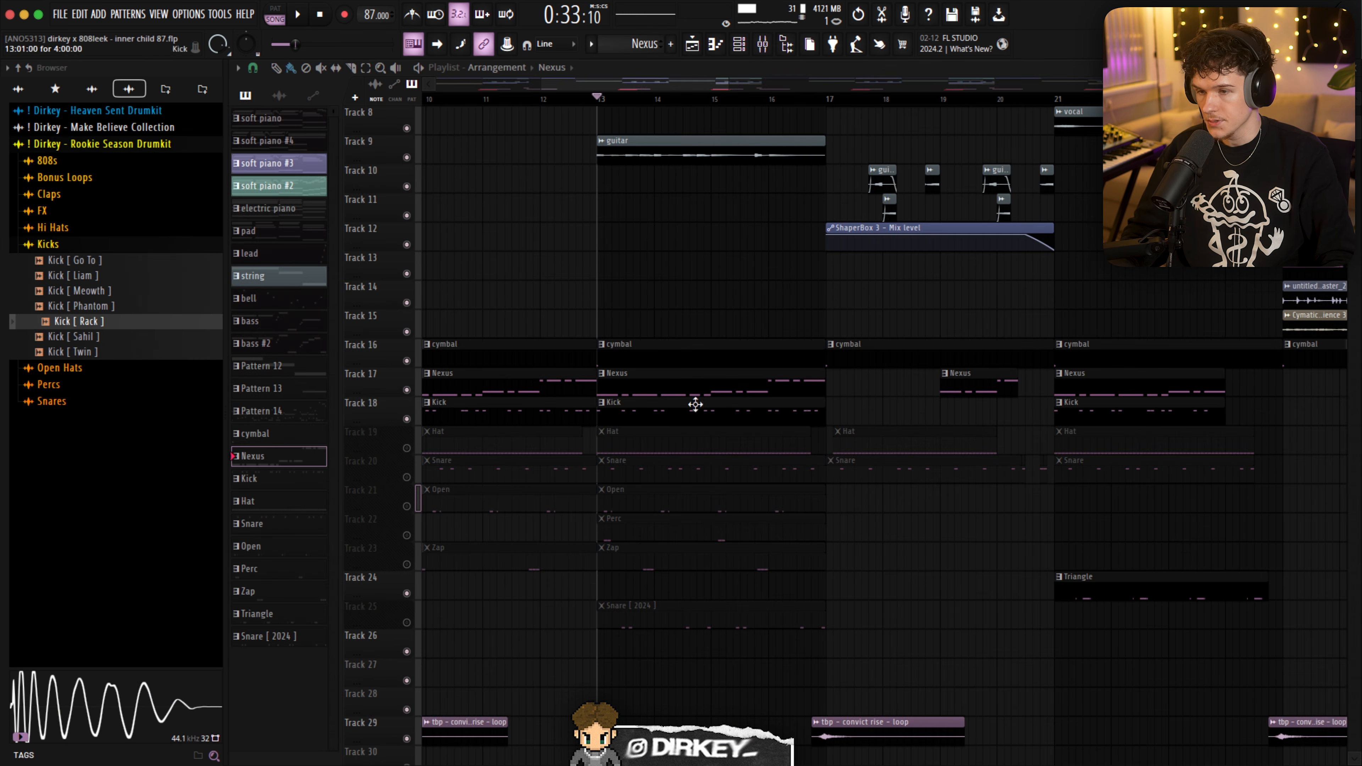
- Open the Nexus channel's instrument from the channel rack to examine its preset
{"action": "left_click", "coordinate": [741, 44]}
{"action": "left_click", "coordinate": [665, 633]}
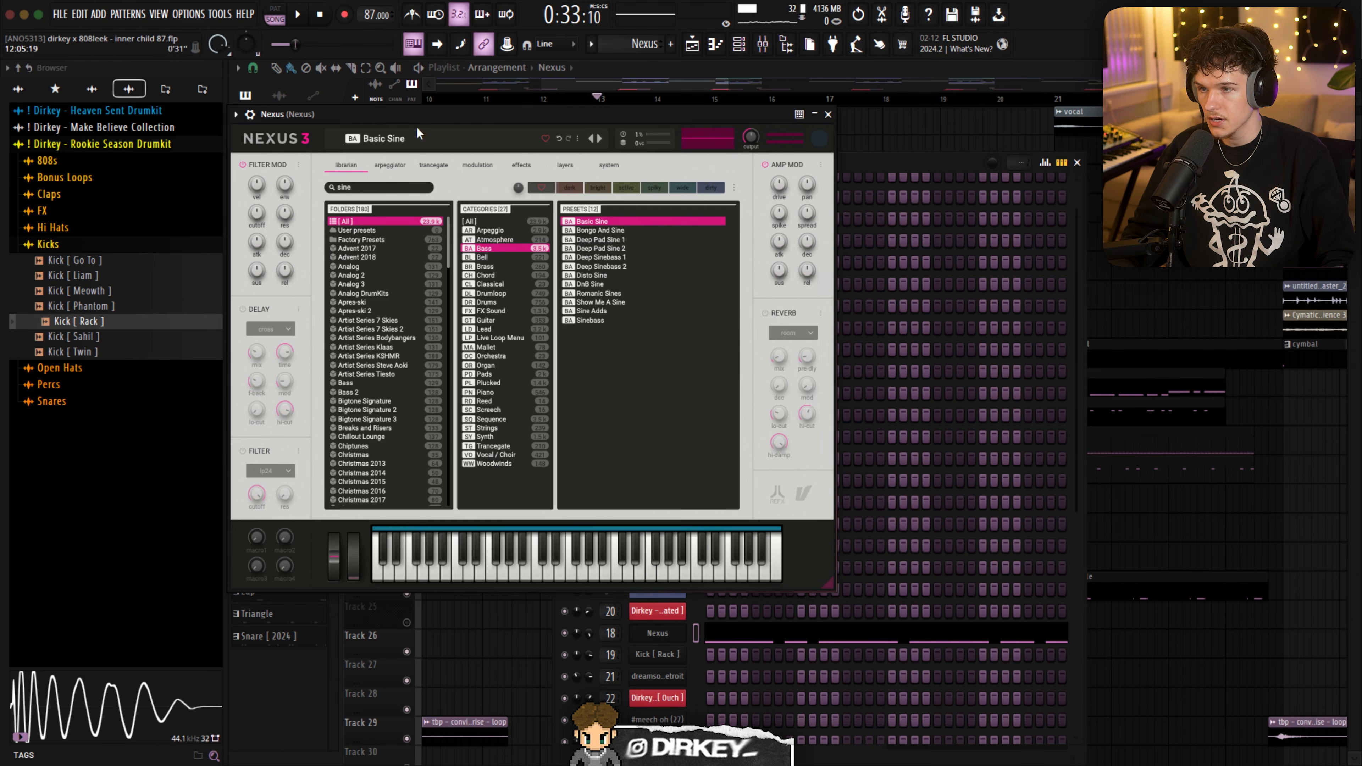
{"action": "left_click_drag", "start_coordinate": [414, 115], "coordinate": [468, 129]}
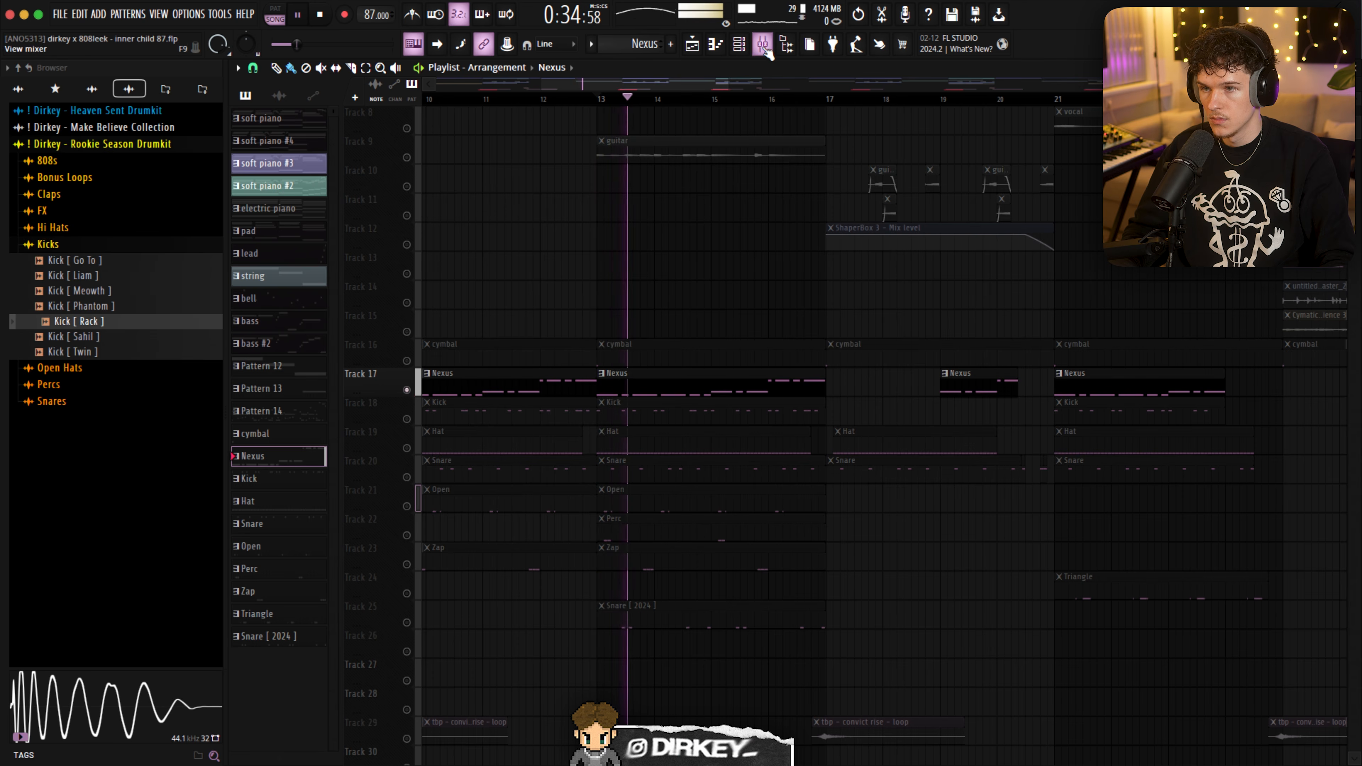
- Open Magma Lil Tube Mono on the Nexus mixer channel to examine its settings, and stop playback
{"action": "left_click", "coordinate": [766, 47]}
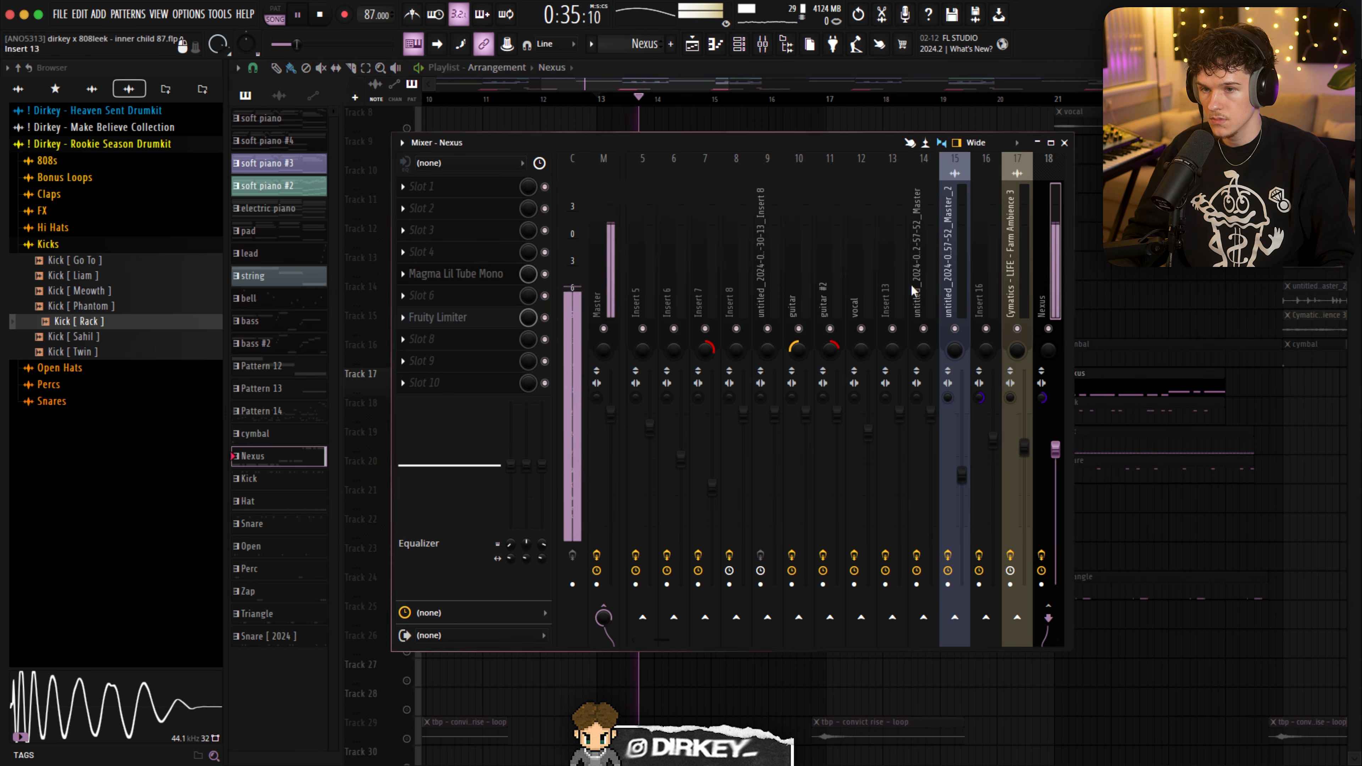
{"action": "left_click", "coordinate": [457, 275]}
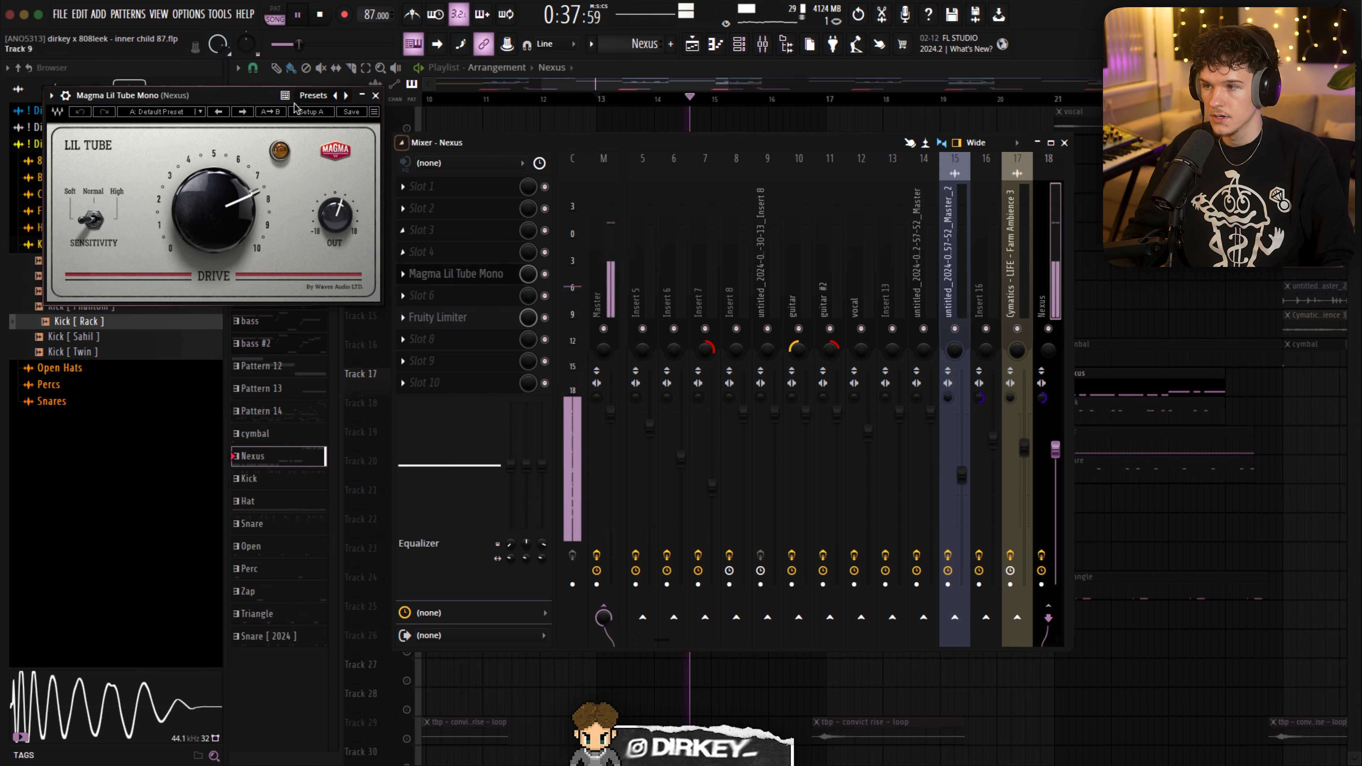
{"action": "left_click", "coordinate": [321, 15]}
{"action": "left_click_drag", "start_coordinate": [210, 95], "coordinate": [580, 209]}
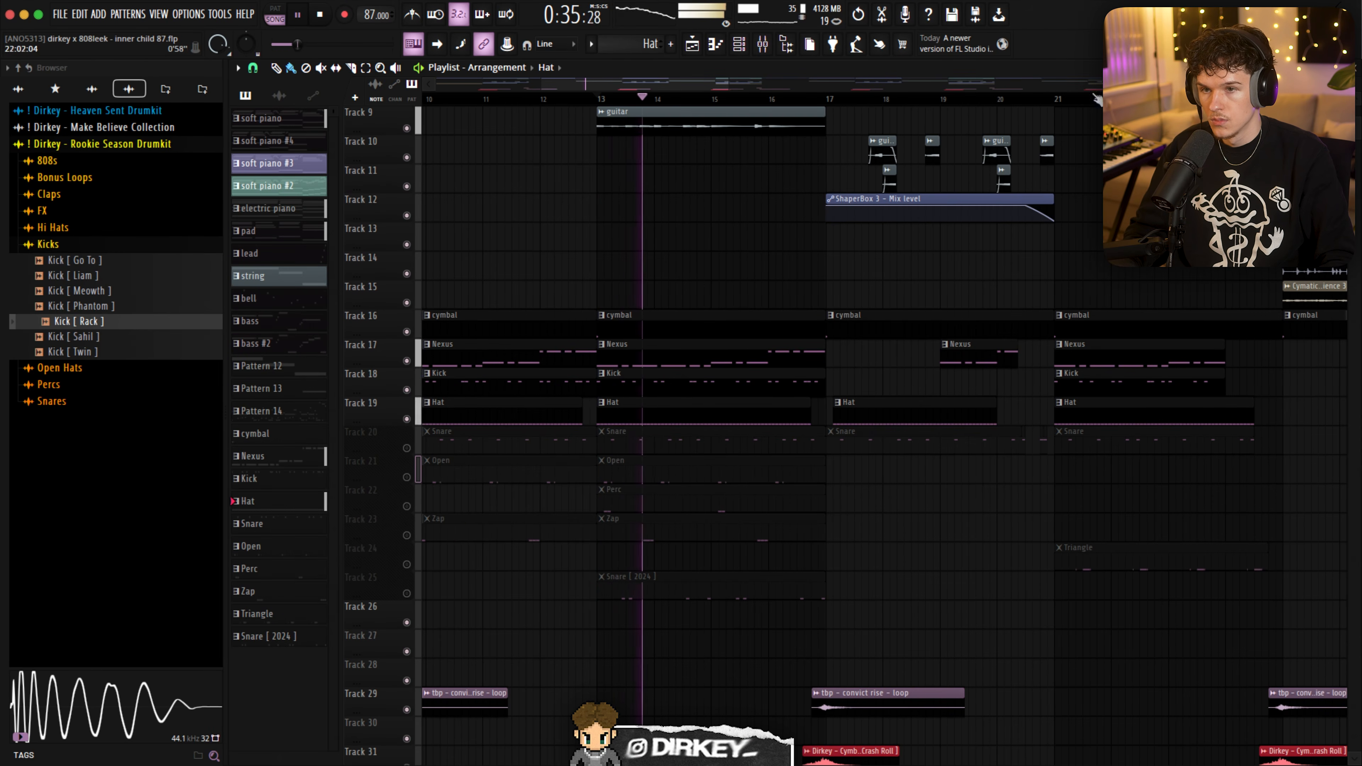
- Unmute the Snare on Track 20 and play the drums from bar 13
{"action": "scroll", "coordinate": [670, 102], "scroll_direction": "up", "scroll_amount": 3}
{"action": "key", "text": "space"}
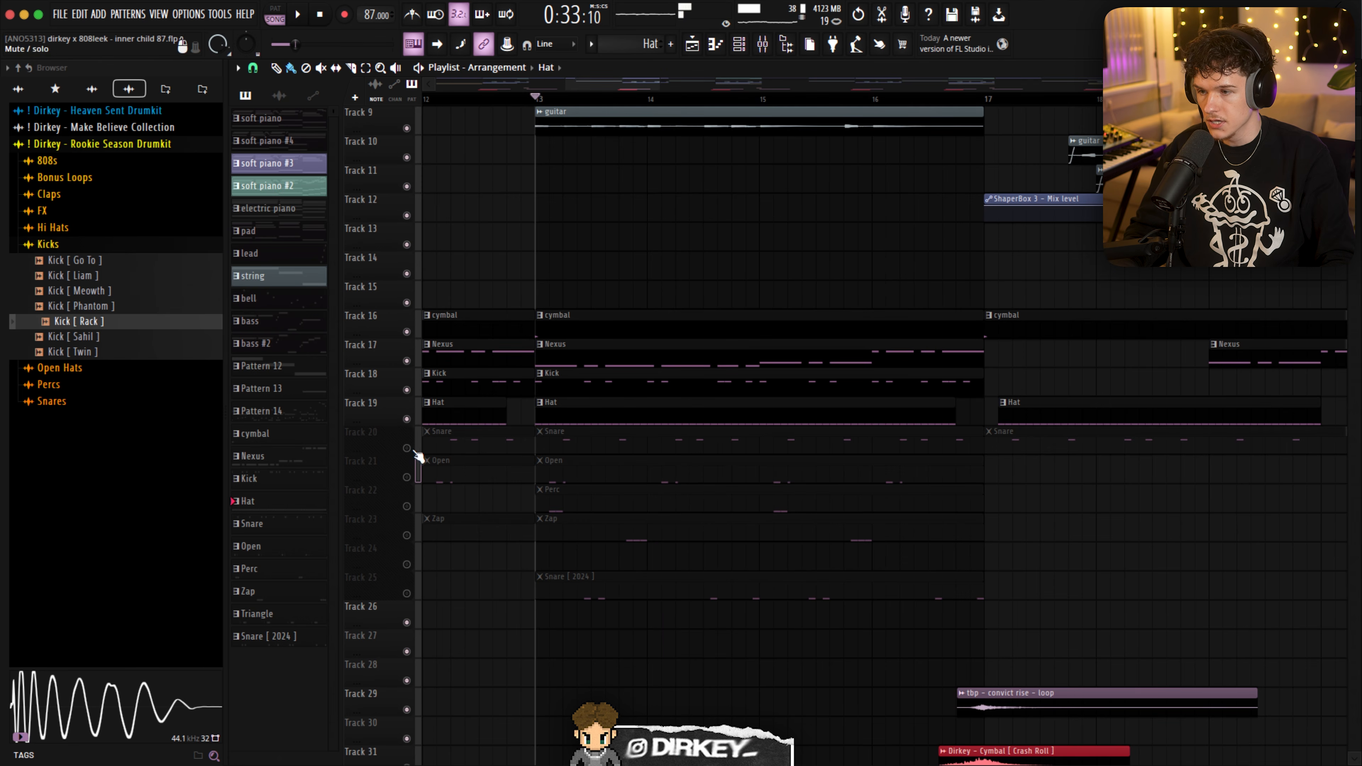
{"action": "left_click", "coordinate": [408, 448]}
{"action": "key", "text": "space"}
{"action": "left_click_drag", "start_coordinate": [1358, 87], "coordinate": [1357, 81]}
{"action": "scroll", "coordinate": [942, 313], "scroll_direction": "down", "scroll_amount": 3}
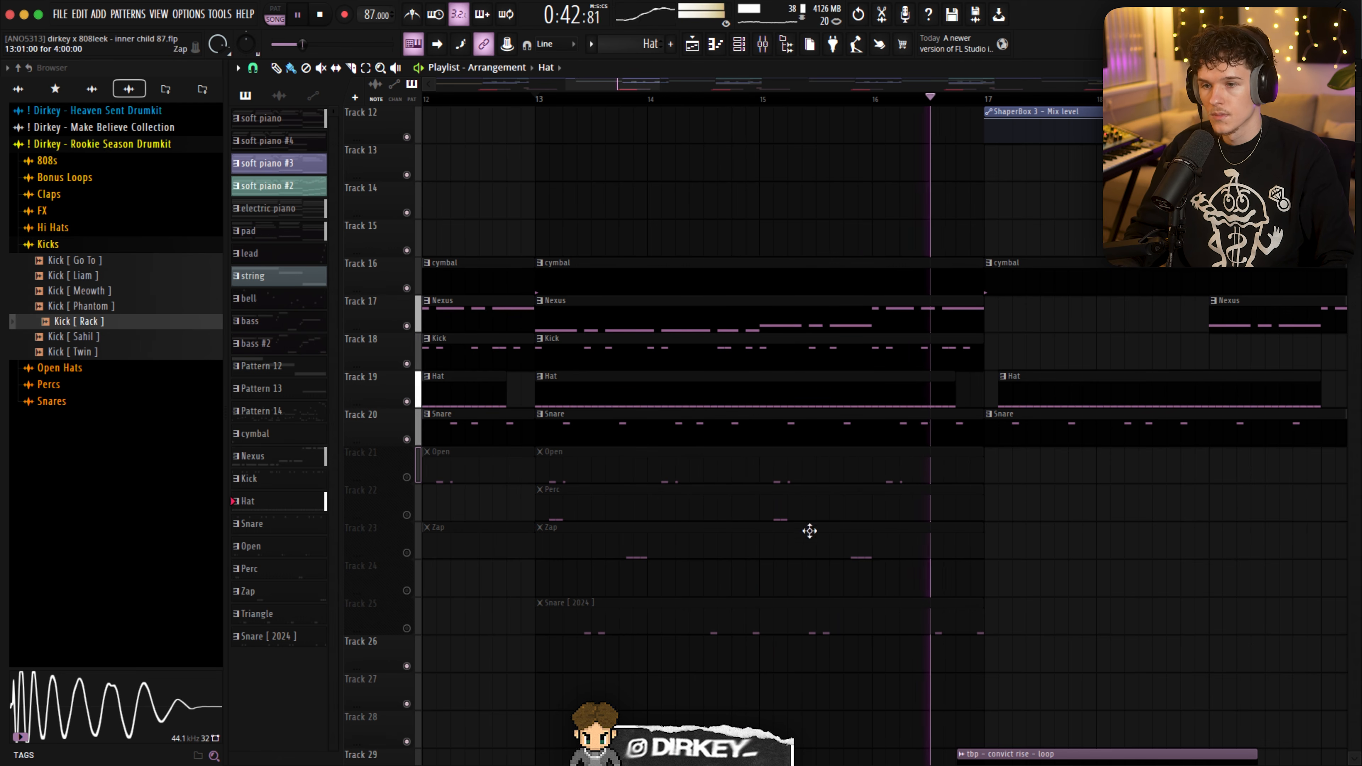
- Unmute the Open hat on Track 21, inspect its notes in the piano roll, and stop playback
{"action": "left_click", "coordinate": [406, 477]}
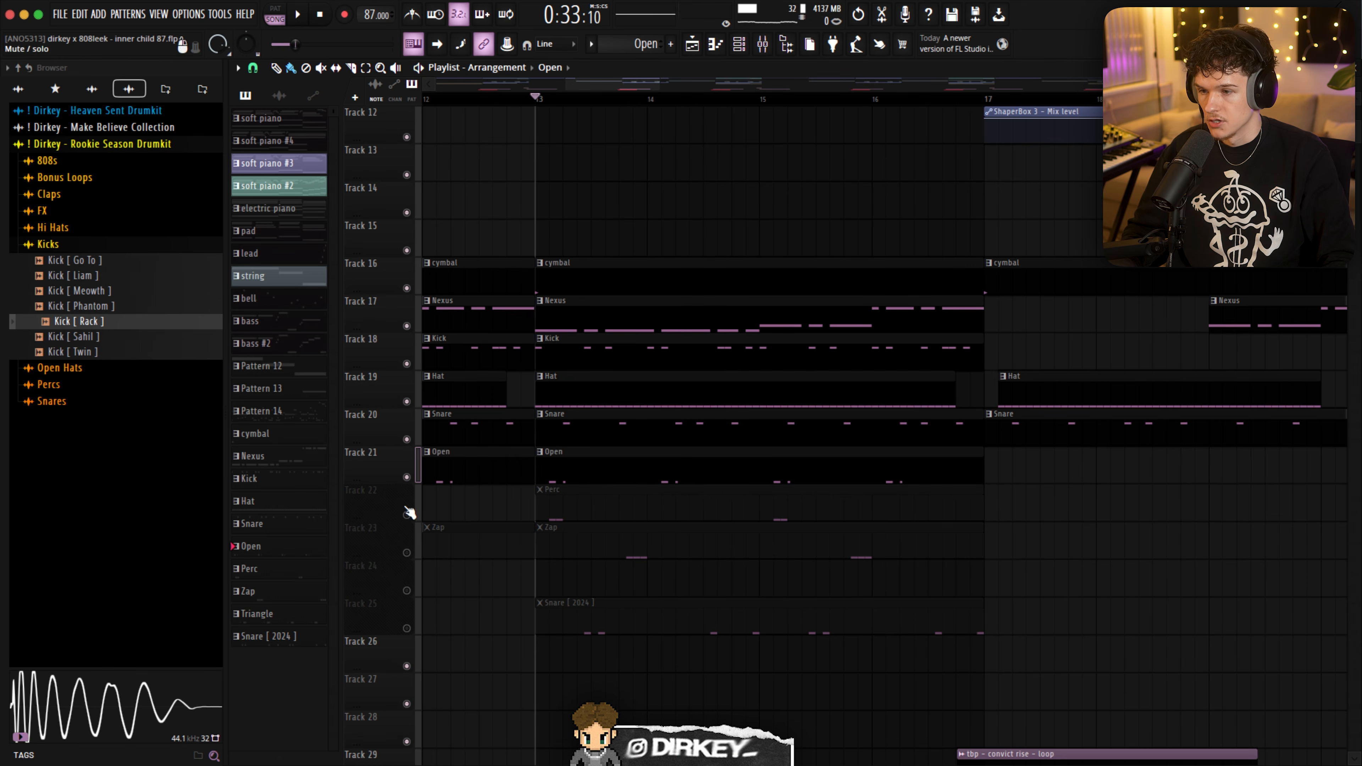
{"action": "scroll", "coordinate": [402, 523], "scroll_direction": "down", "scroll_amount": 1}
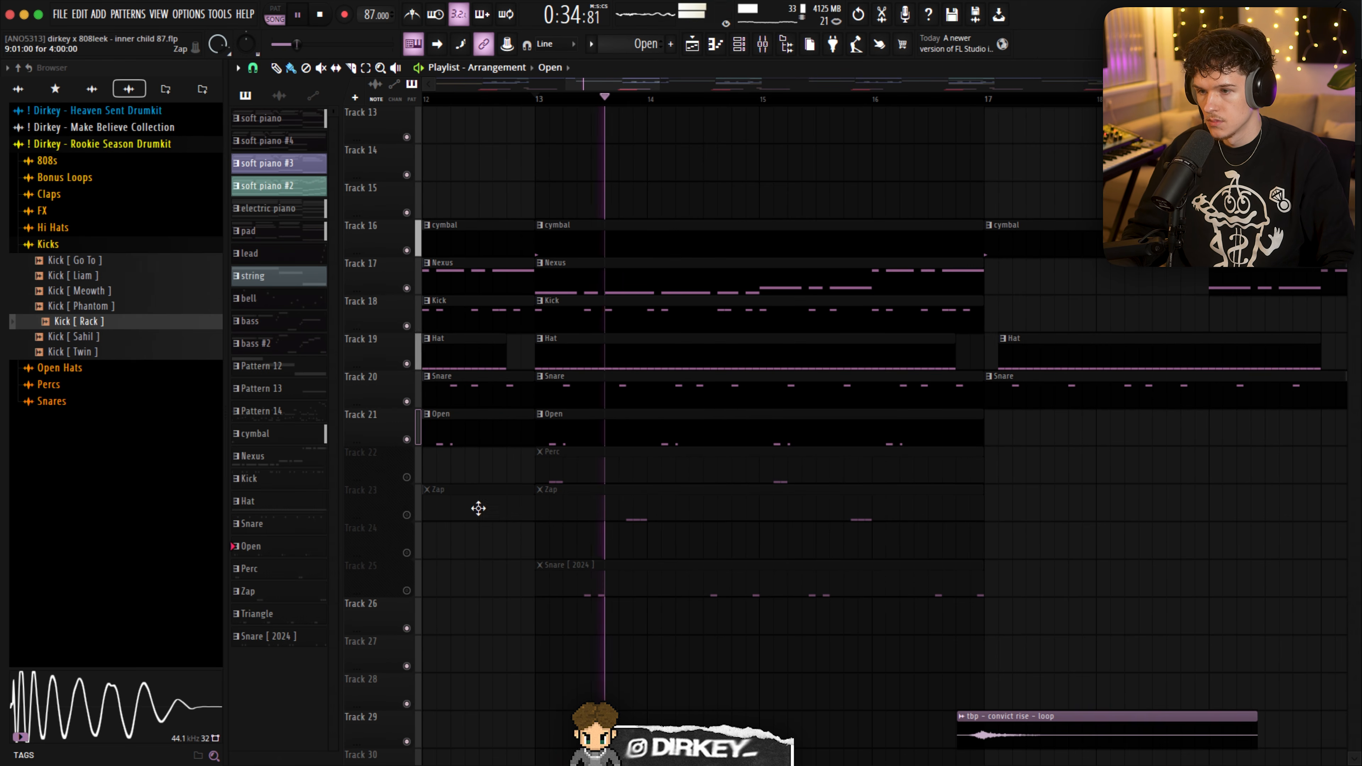
{"action": "double_click", "coordinate": [588, 429]}
{"action": "key", "text": "space"}
{"action": "scroll", "coordinate": [300, 134], "scroll_direction": "up", "scroll_amount": 3}
{"action": "scroll", "coordinate": [322, 134], "scroll_direction": "up", "scroll_amount": 4}
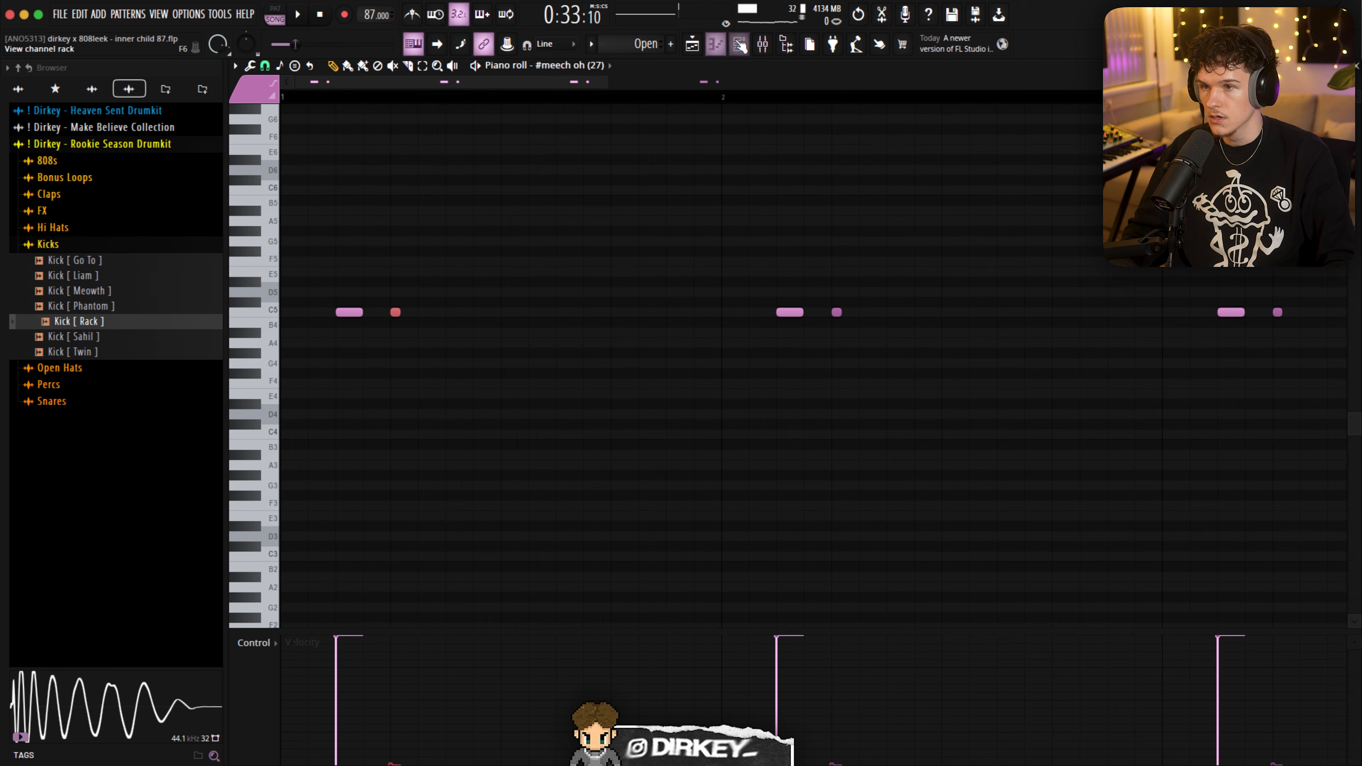
- Examine the miscellaneous settings of the #meech oh (27) open hat channel, including its cut group, and close them
{"action": "left_click", "coordinate": [739, 44]}
{"action": "left_click", "coordinate": [657, 720]}
{"action": "left_click", "coordinate": [389, 237]}
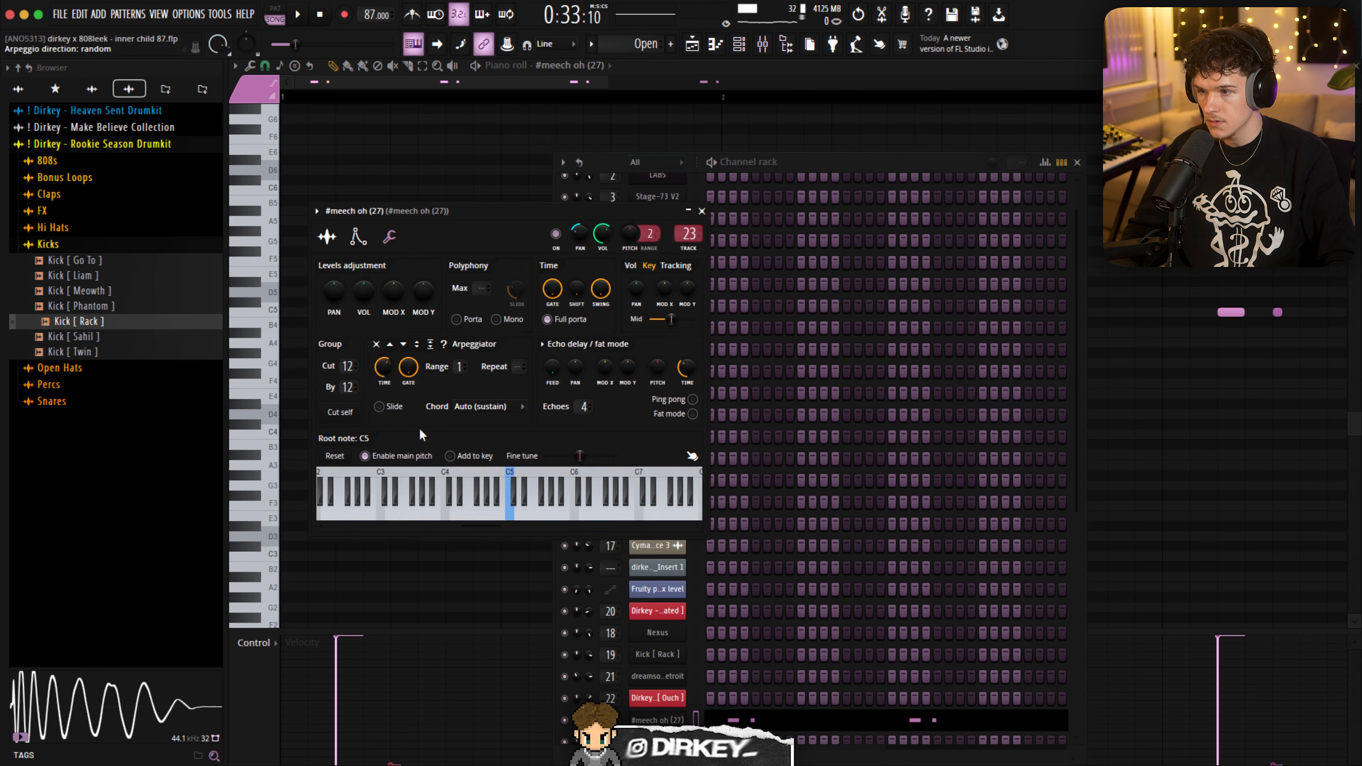
{"action": "key", "text": "Escape"}
- Audition the open hat notes in the first bar of the pattern and undo the last change
{"action": "left_click_drag", "start_coordinate": [412, 277], "coordinate": [386, 337]}
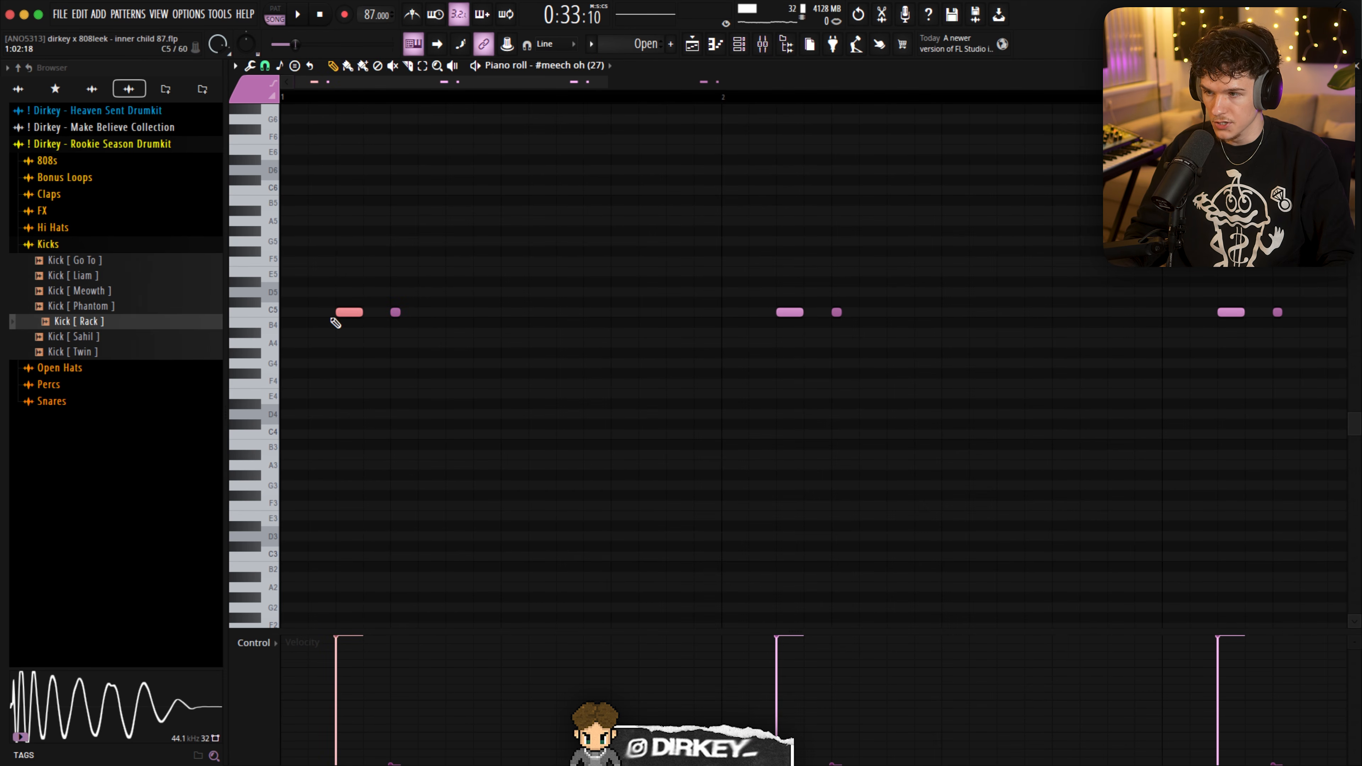
{"action": "key", "text": "space"}
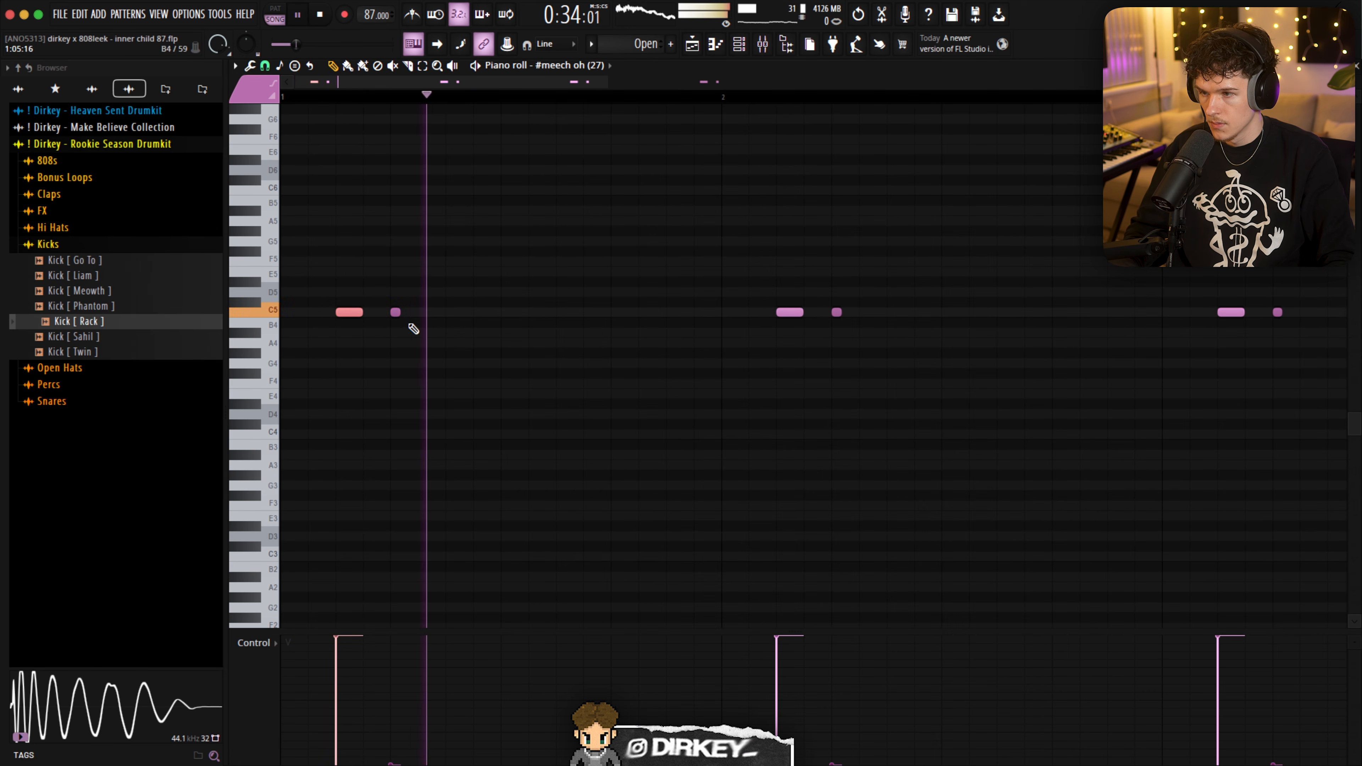
{"action": "key", "text": "ctrl+z"}
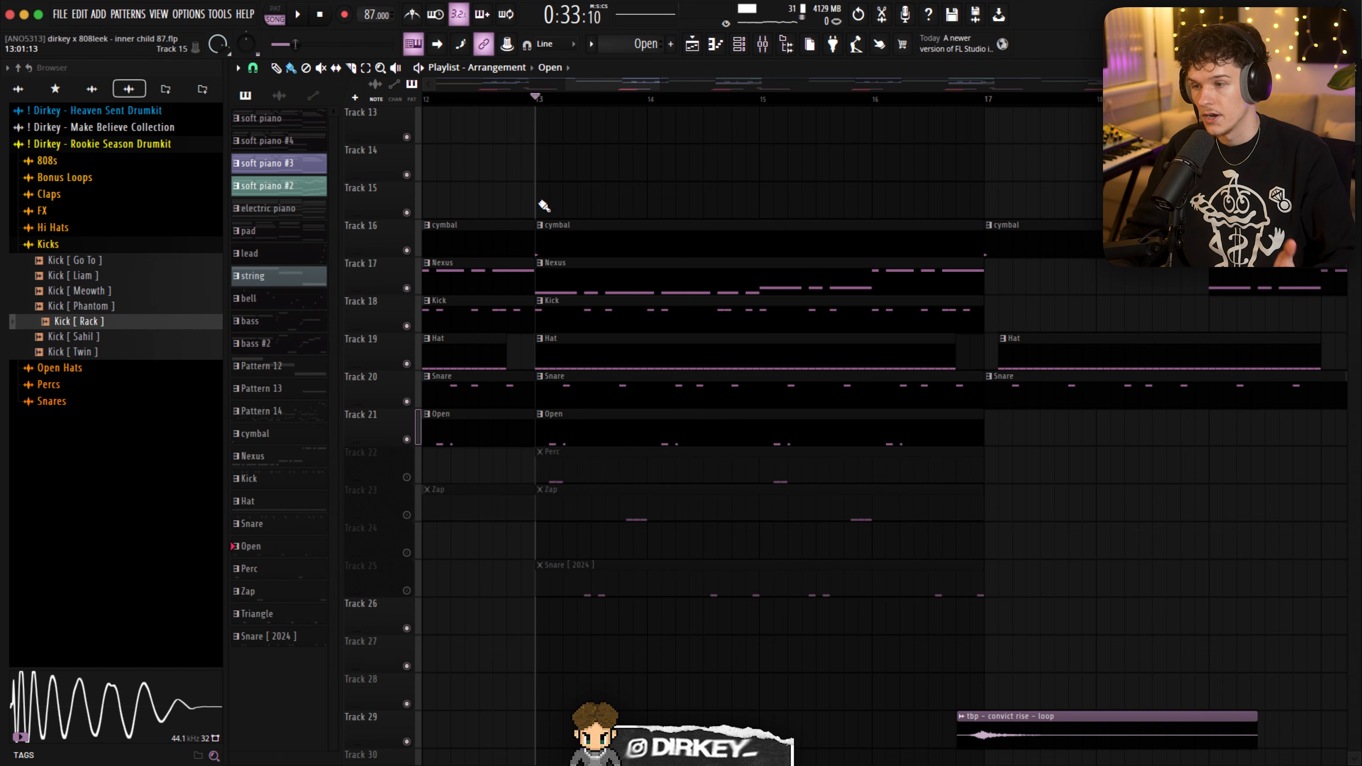
- Unmute the Perc on Track 22 and the Zap on Track 23, and inspect the Perc notes in the piano roll
{"action": "left_click", "coordinate": [406, 477]}
{"action": "left_click", "coordinate": [407, 514]}
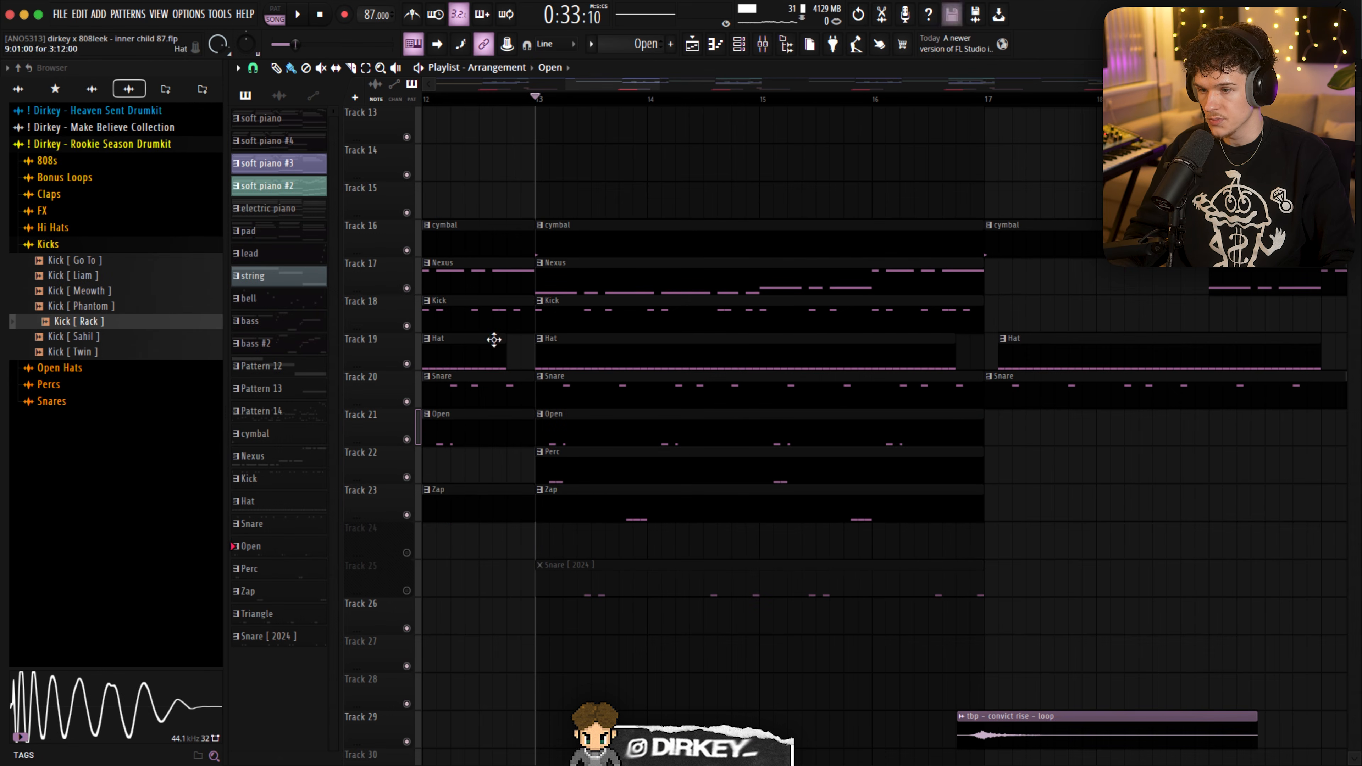
{"action": "double_click", "coordinate": [587, 462]}
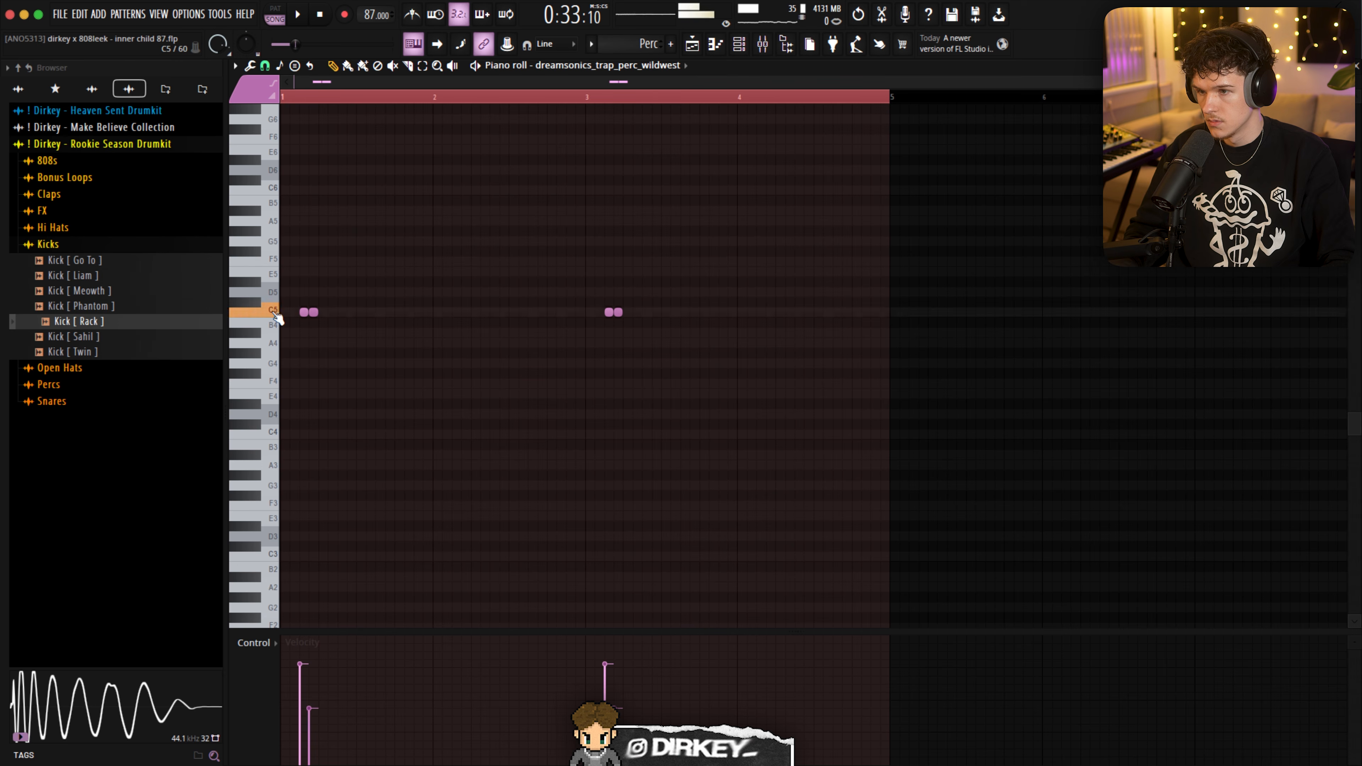
{"action": "key", "text": "Escape"}
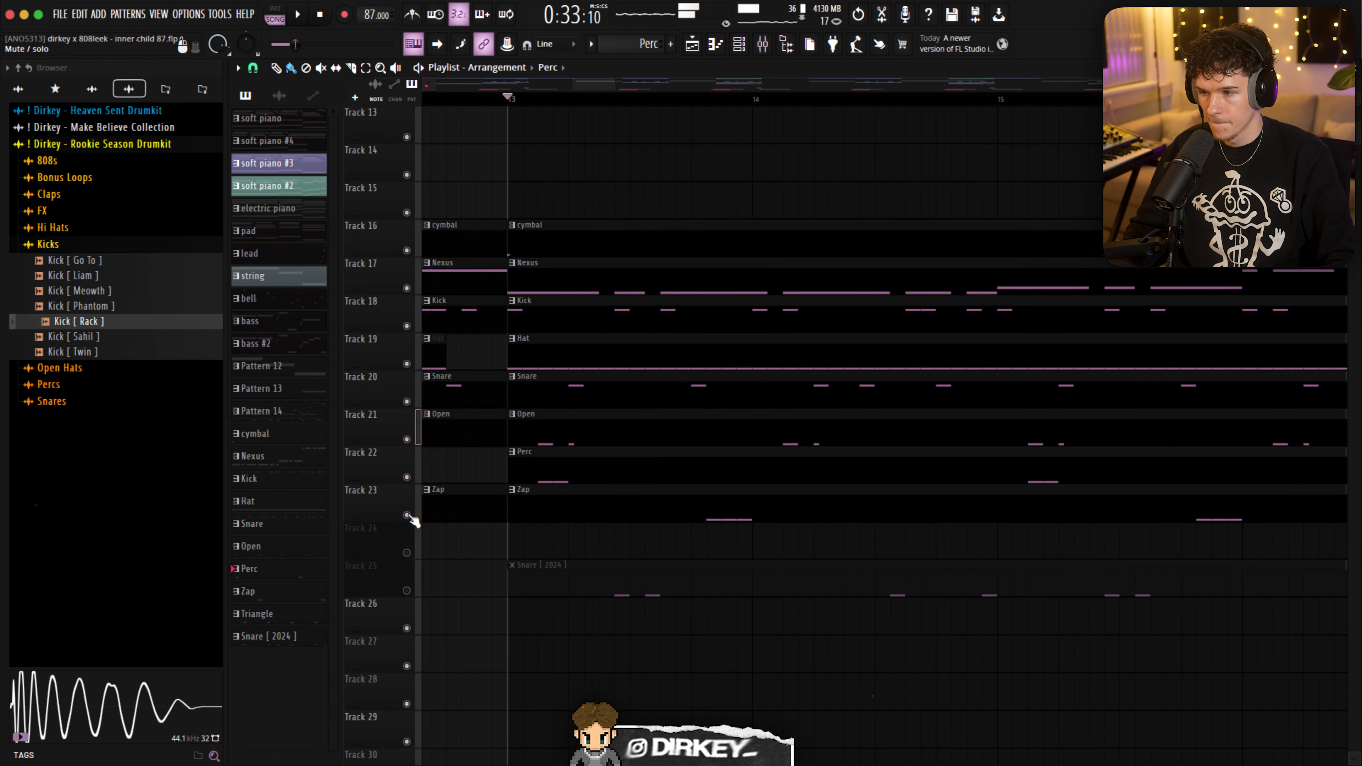
- Play the drums from bar 13 and inspect the Fruity Delay 3 on the dreamsonics_trap_perc_wildwest mixer track
{"action": "key", "text": "space"}
{"action": "key", "text": "F9"}
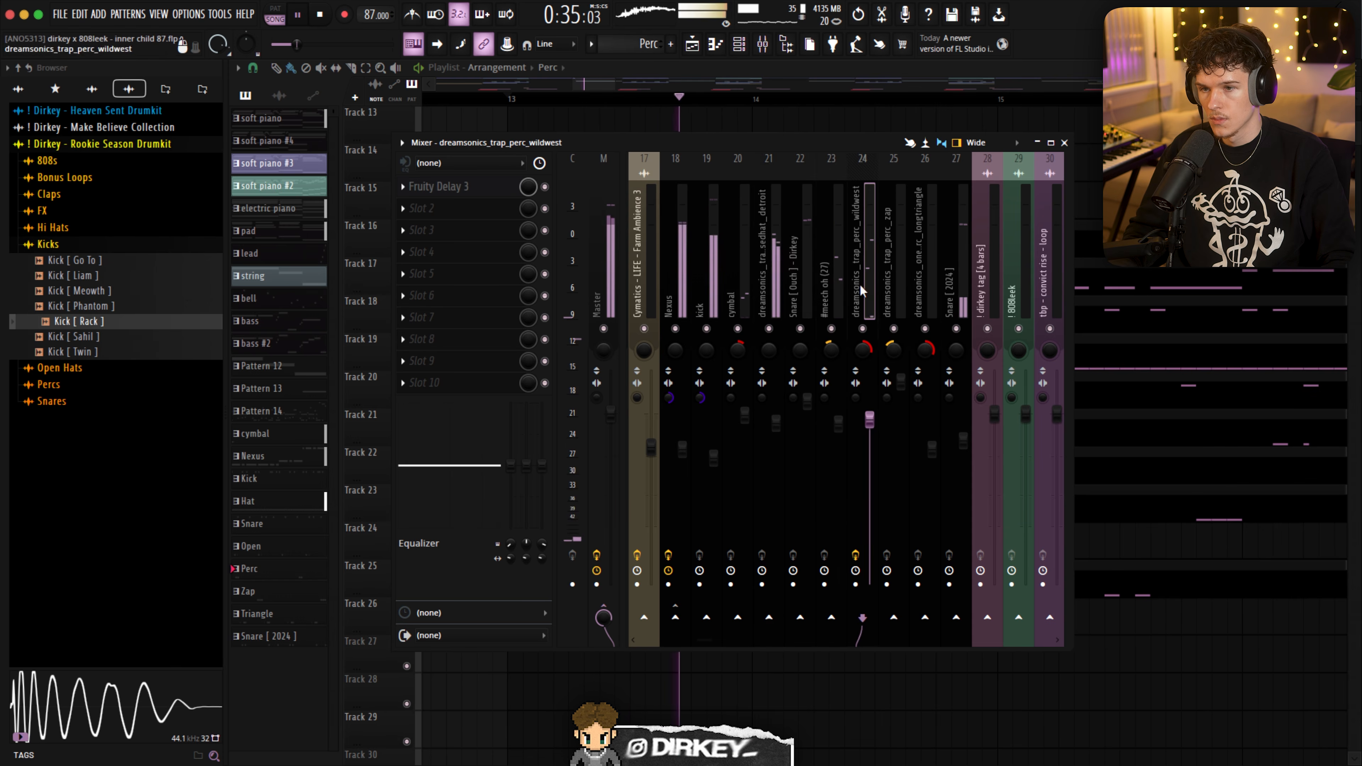
{"action": "left_click", "coordinate": [436, 187]}
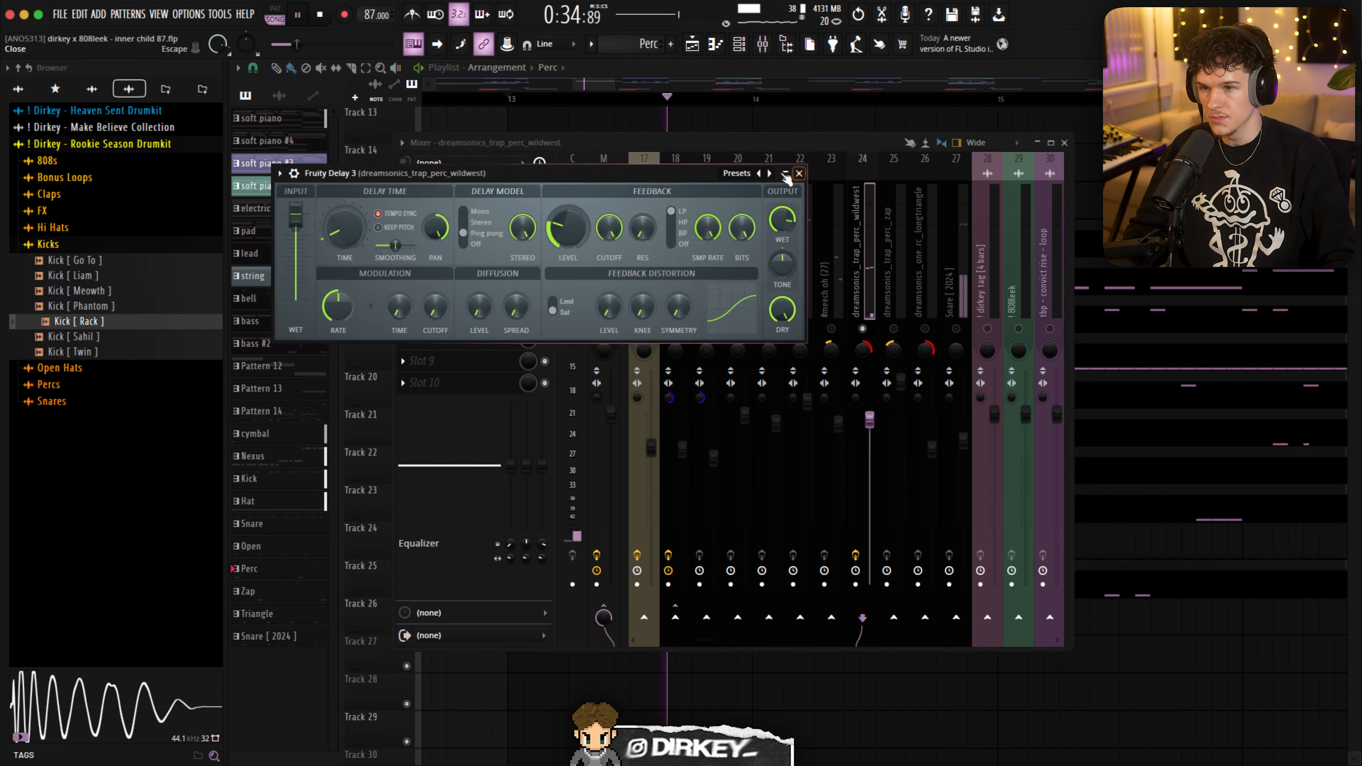
{"action": "left_click", "coordinate": [798, 173]}
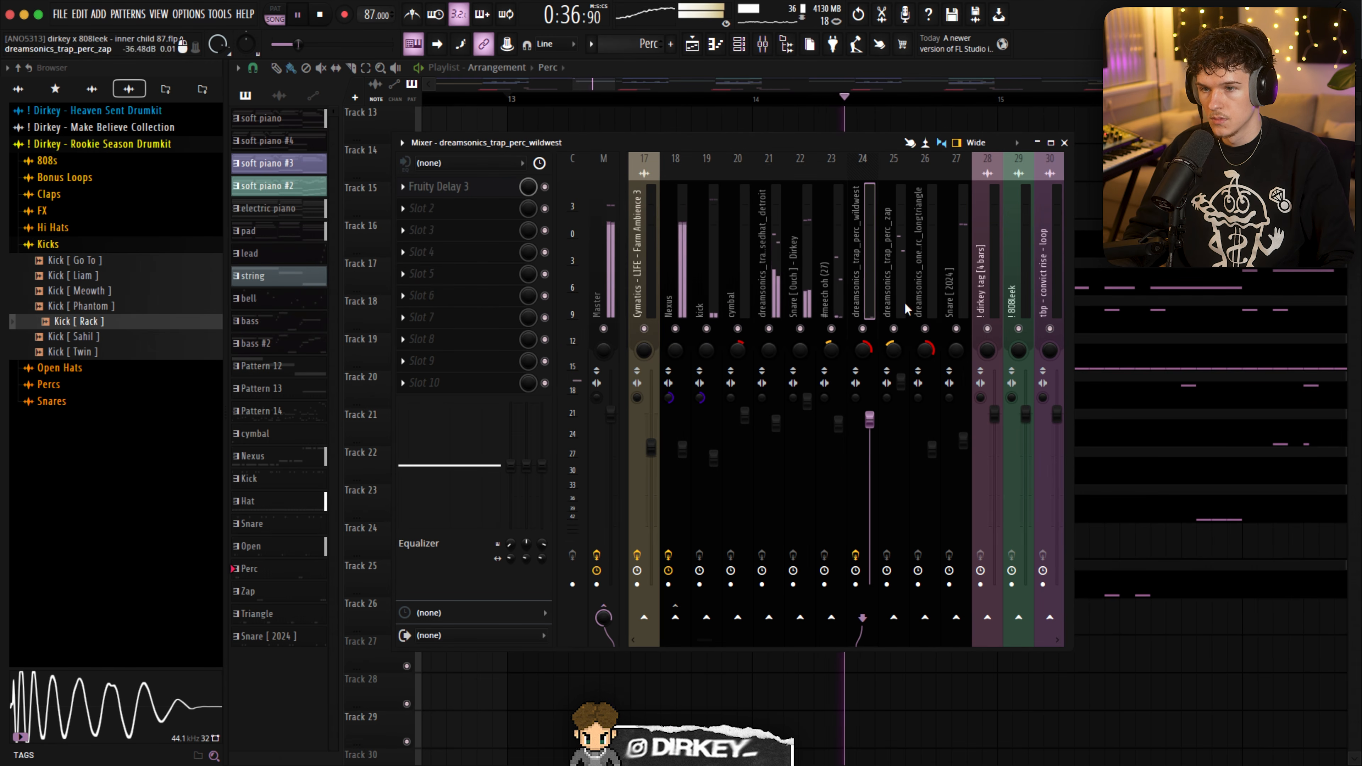
{"action": "key", "text": "F9"}
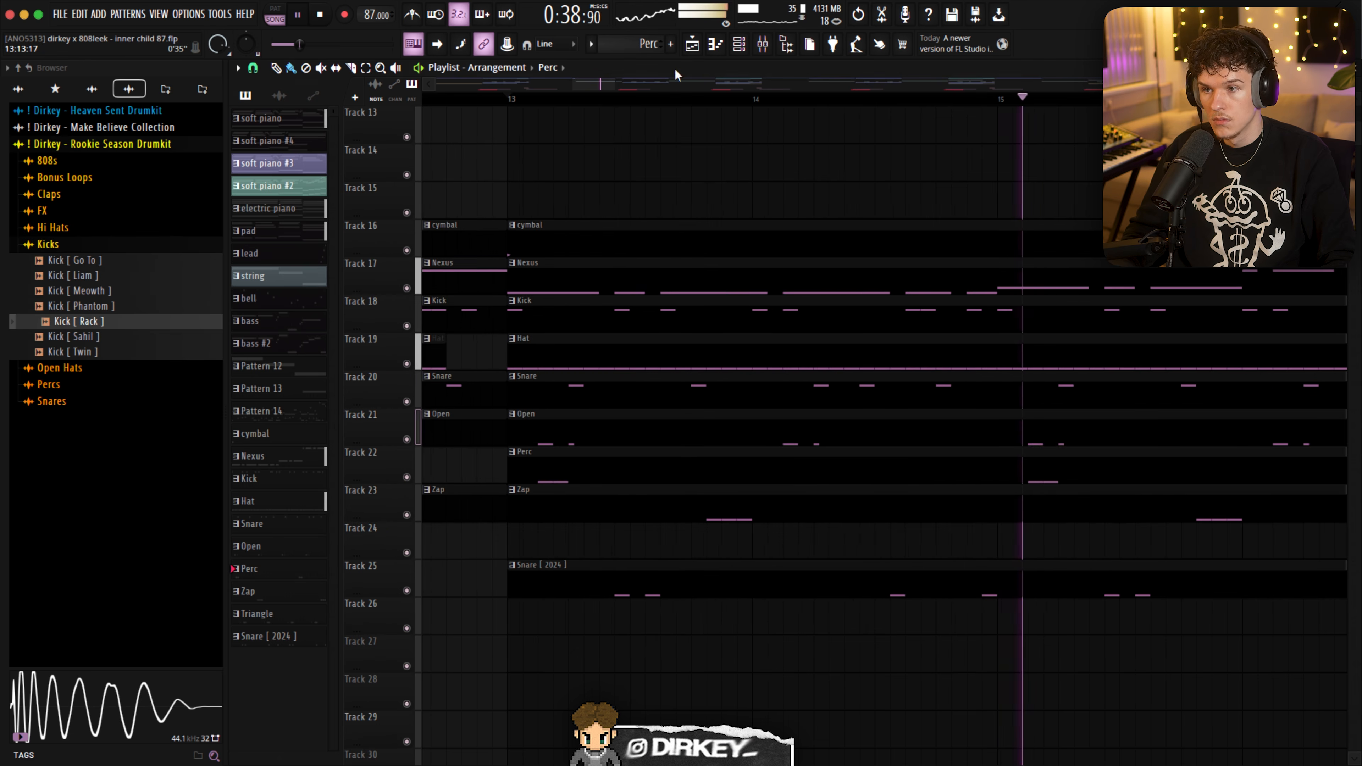
- Open the notes of the Snare [ 2024 ] clip on Track 25 and stop playback
{"action": "scroll", "coordinate": [672, 102], "scroll_direction": "down", "scroll_amount": 4}
{"action": "scroll", "coordinate": [675, 107], "scroll_direction": "down", "scroll_amount": 1}
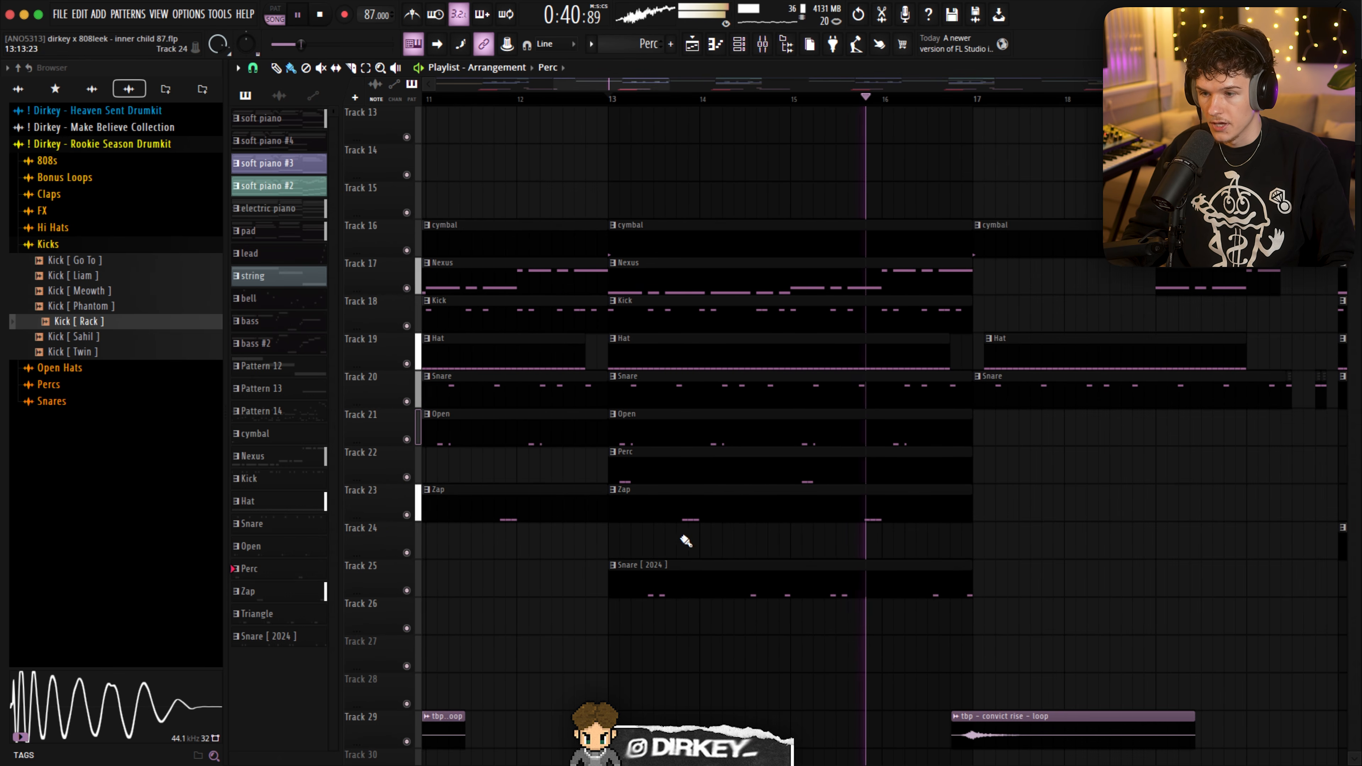
{"action": "double_click", "coordinate": [654, 563]}
{"action": "key", "text": "space"}
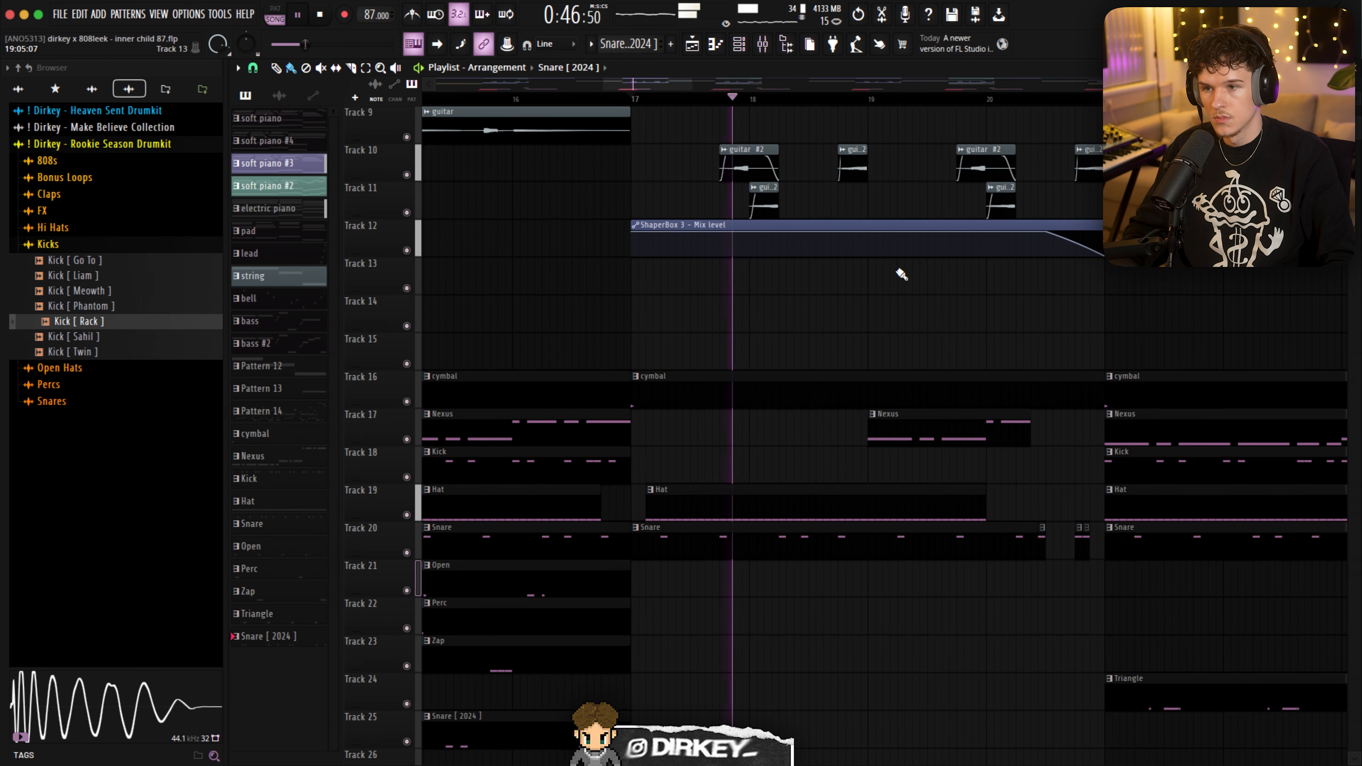
- Examine the drum arrangement from bar 17 into the section at bar 21 during playback
{"action": "scroll", "coordinate": [865, 280], "scroll_direction": "up", "scroll_amount": 4}
{"action": "scroll", "coordinate": [867, 278], "scroll_direction": "down", "scroll_amount": 6}
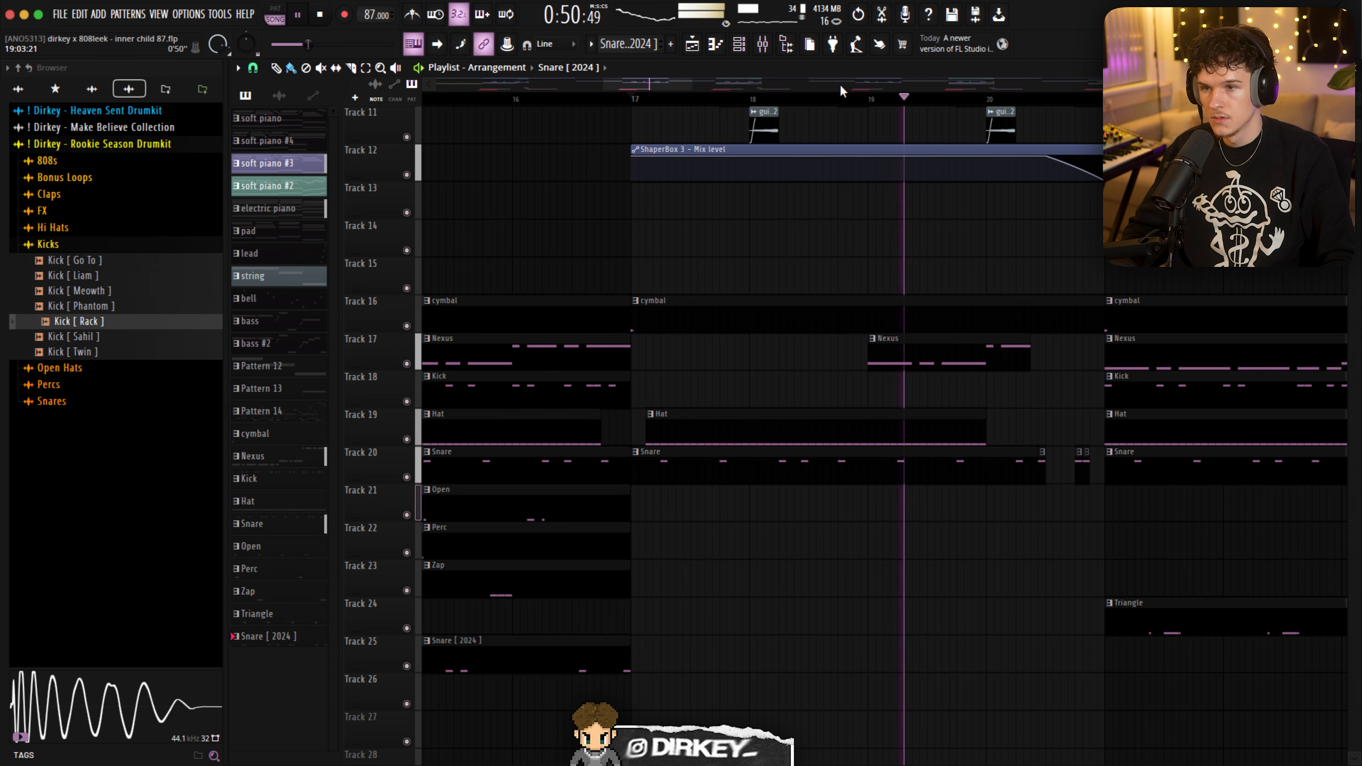
{"action": "scroll", "coordinate": [846, 105], "scroll_direction": "down", "scroll_amount": 2}
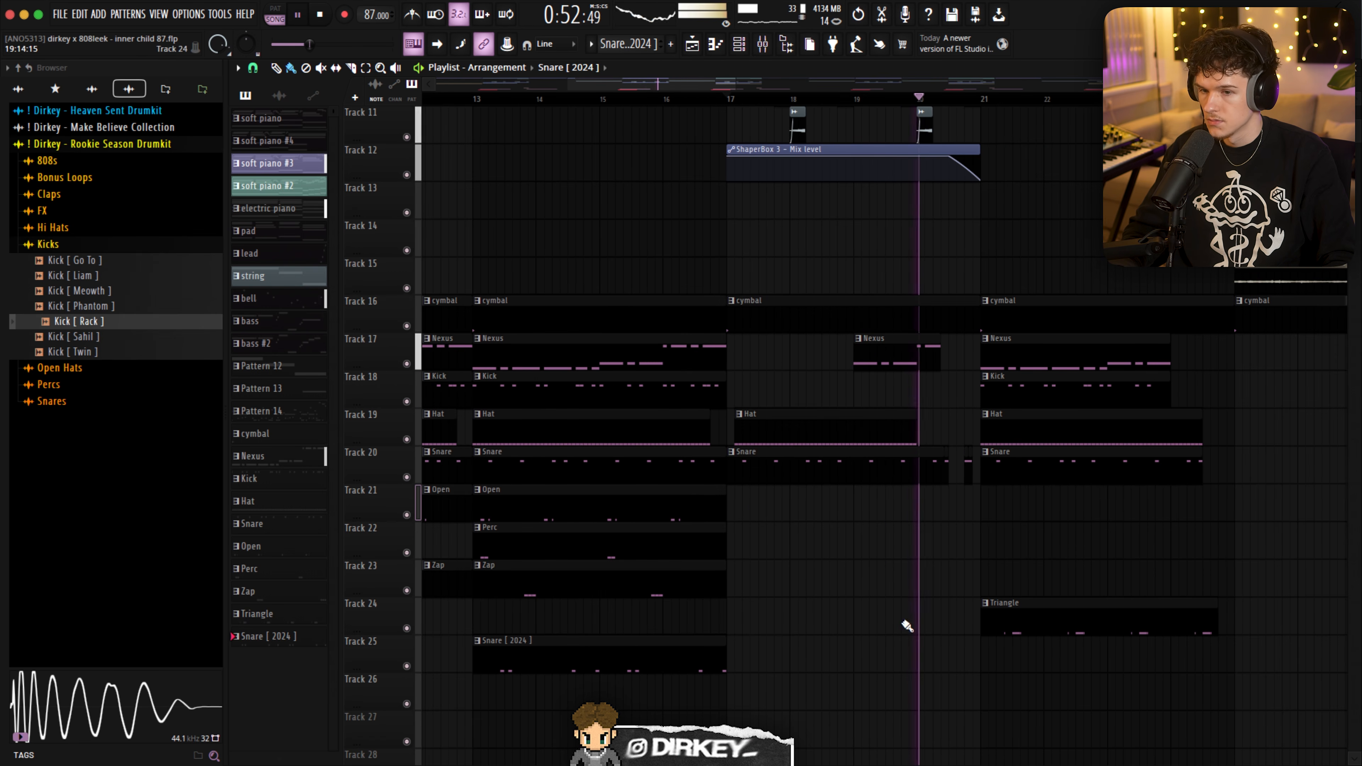
{"action": "left_click_drag", "start_coordinate": [736, 531], "coordinate": [611, 595]}
{"action": "left_click", "coordinate": [1055, 96], "text": "super"}
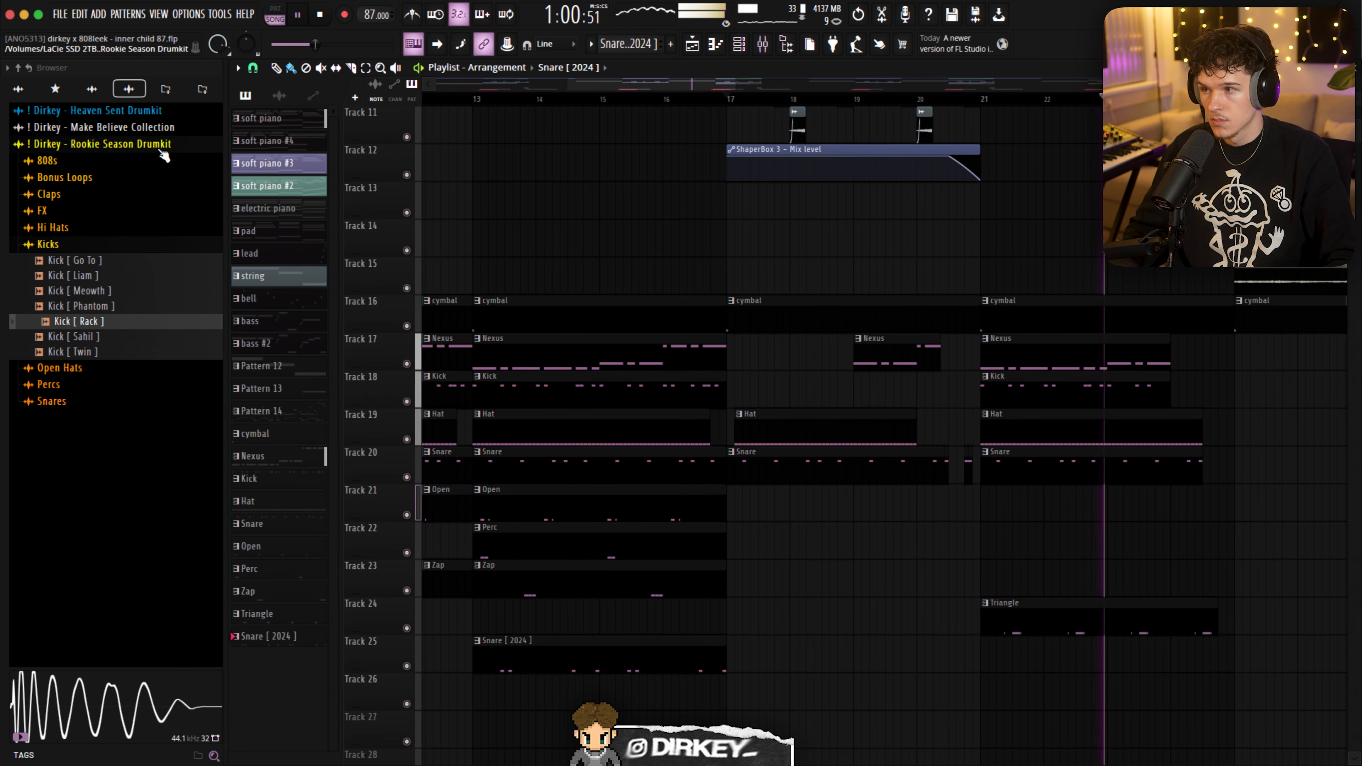
- Examine the layers of the sections from bar 21 past bar 29 during playback, marking the string clip on Track 6
{"action": "scroll", "coordinate": [1130, 546], "scroll_direction": "up", "scroll_amount": 10}
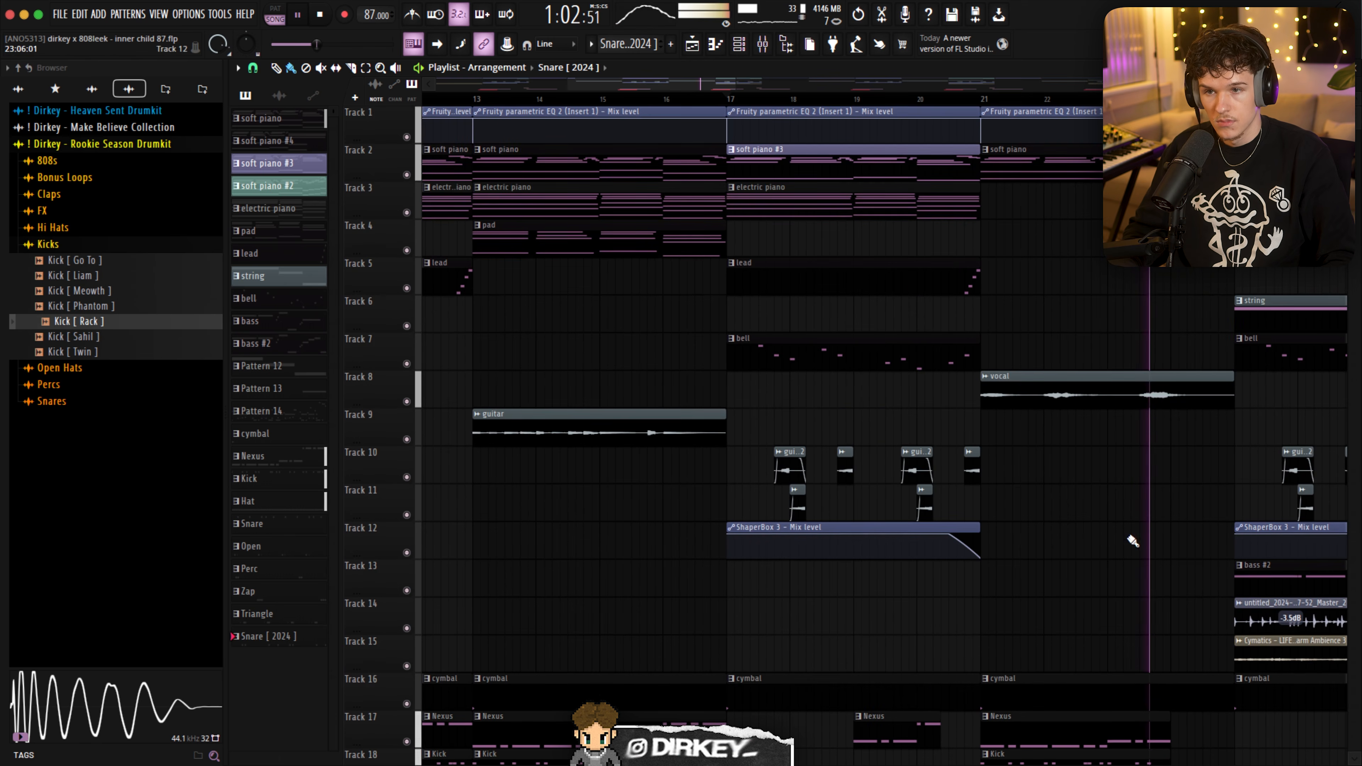
{"action": "left_click_drag", "start_coordinate": [1356, 84], "coordinate": [1356, 90]}
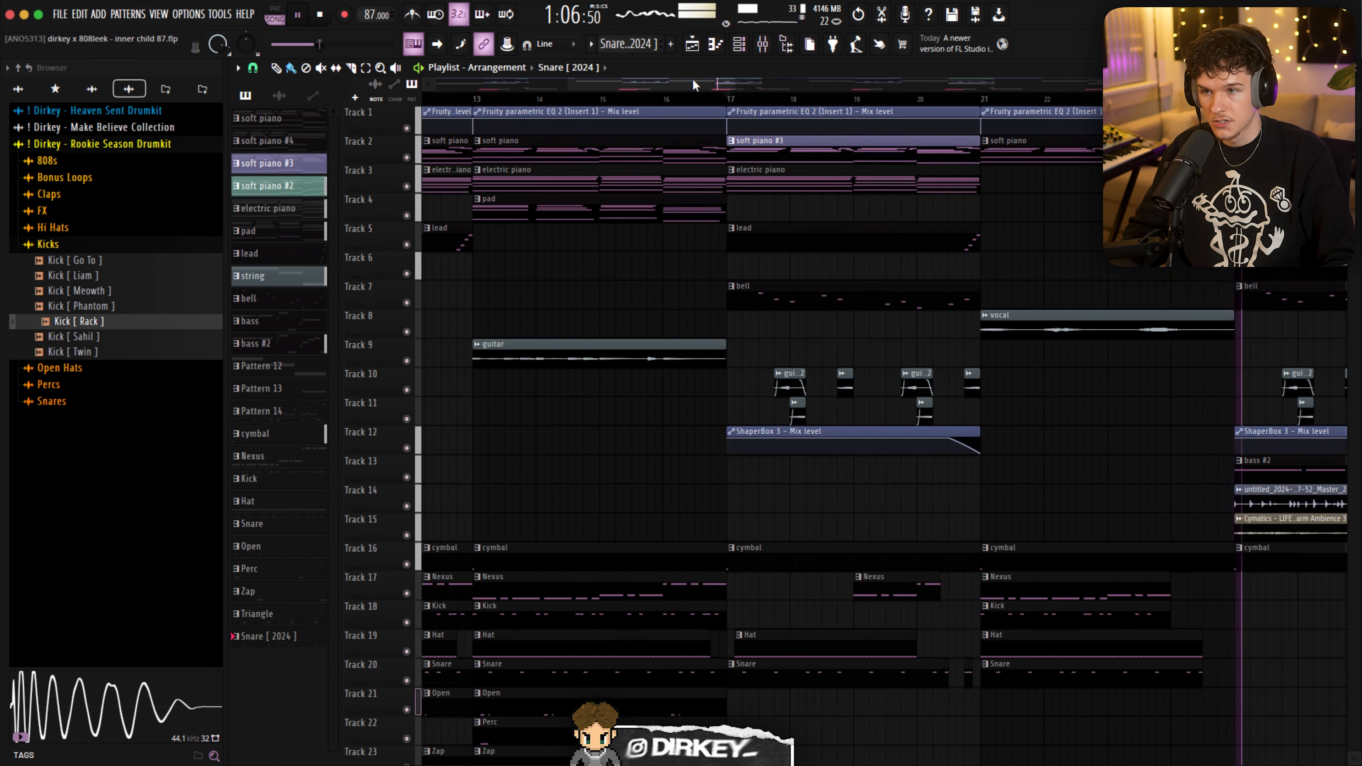
{"action": "left_click_drag", "start_coordinate": [715, 80], "coordinate": [799, 74]}
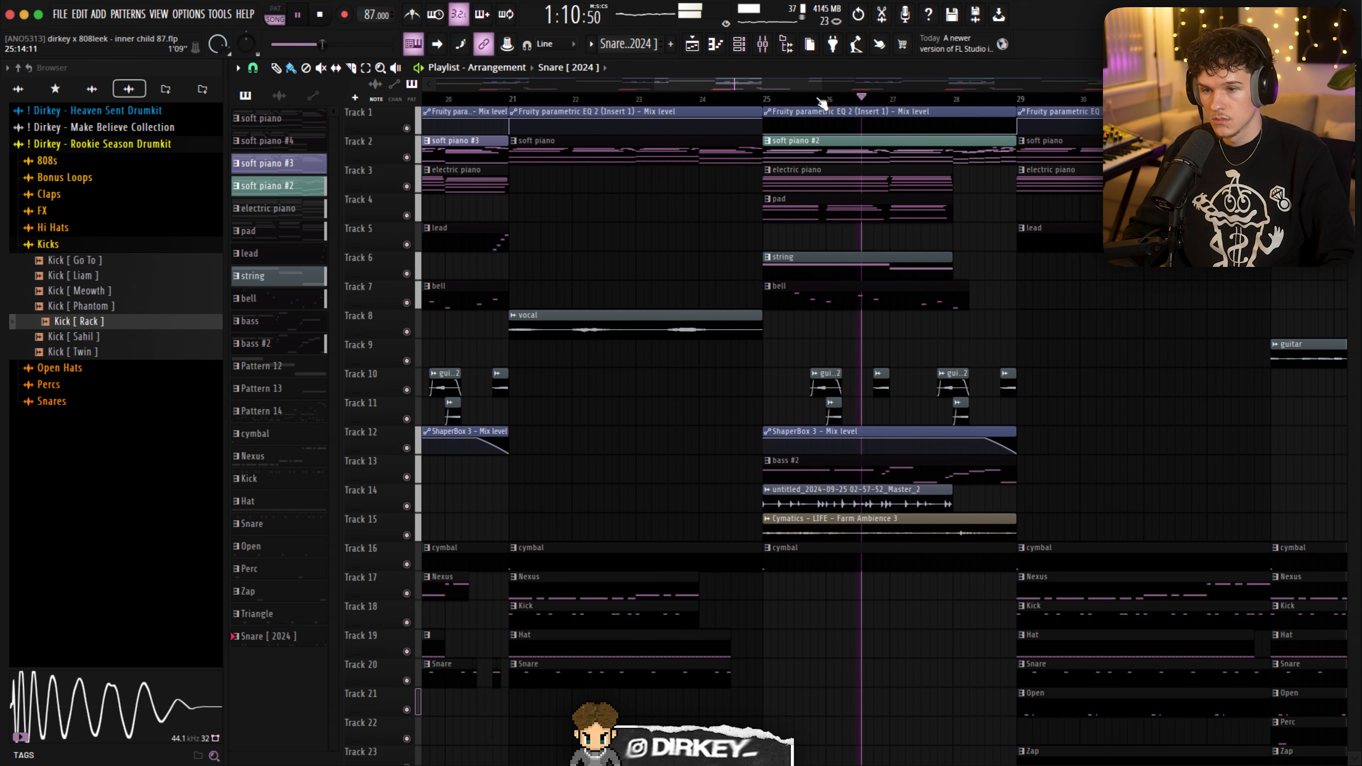
{"action": "left_click_drag", "start_coordinate": [742, 223], "coordinate": [1016, 271]}
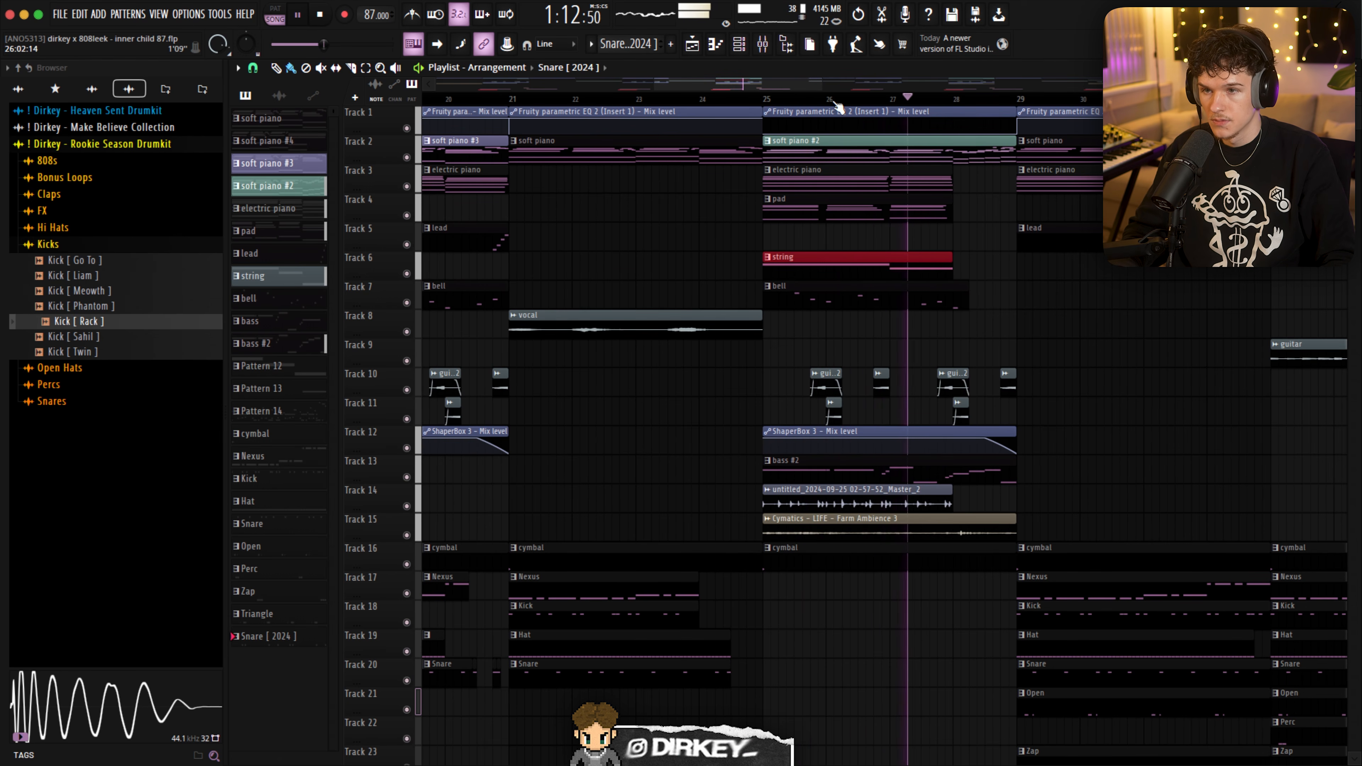
{"action": "scroll", "coordinate": [830, 102], "scroll_direction": "down", "scroll_amount": 5}
{"action": "scroll", "coordinate": [831, 105], "scroll_direction": "down", "scroll_amount": 1}
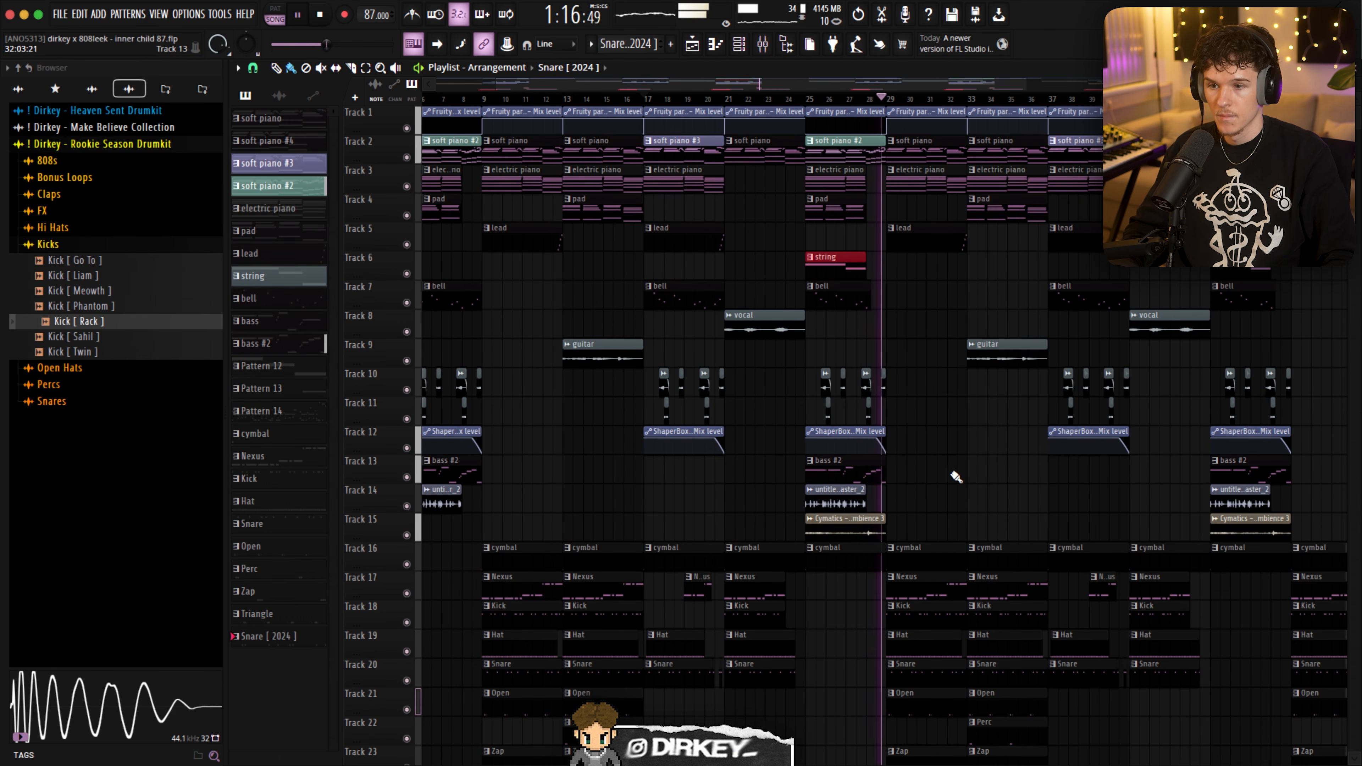
{"action": "scroll", "coordinate": [958, 459], "scroll_direction": "down", "scroll_amount": 1}
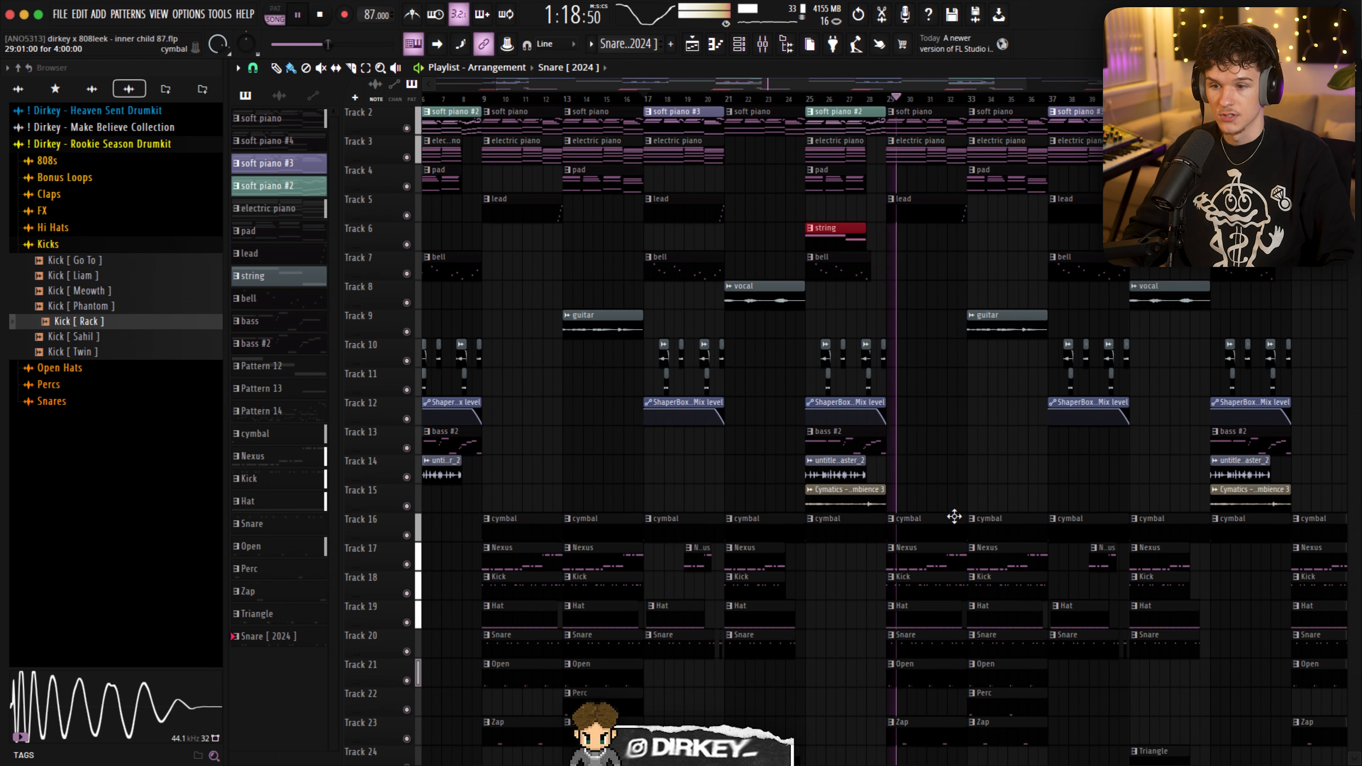
{"action": "scroll", "coordinate": [954, 516], "scroll_direction": "down", "scroll_amount": 1}
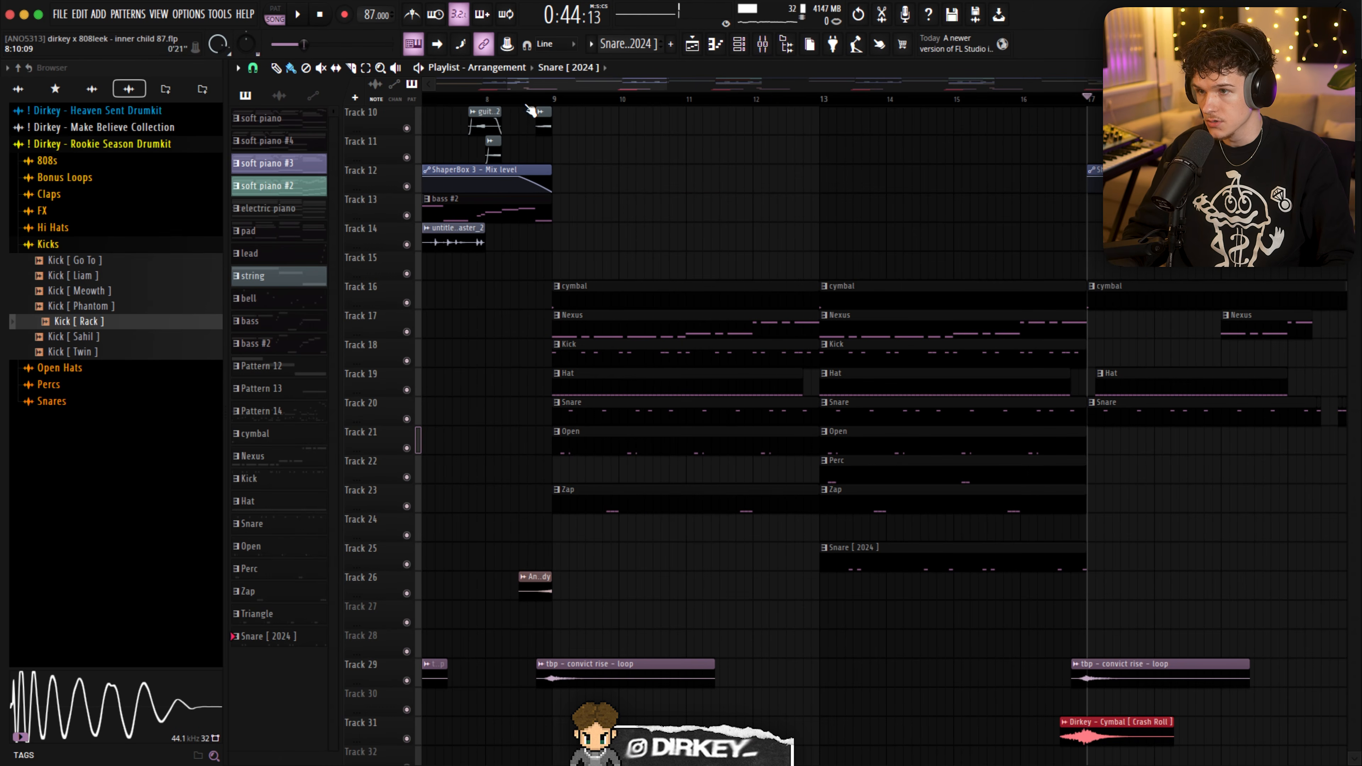
- Audition the Track 26 clip before bar 9 and the tbp - convict rise - loop on Track 29 in solo, and restore all tracks
{"action": "left_click", "coordinate": [406, 594], "text": "ctrl"}
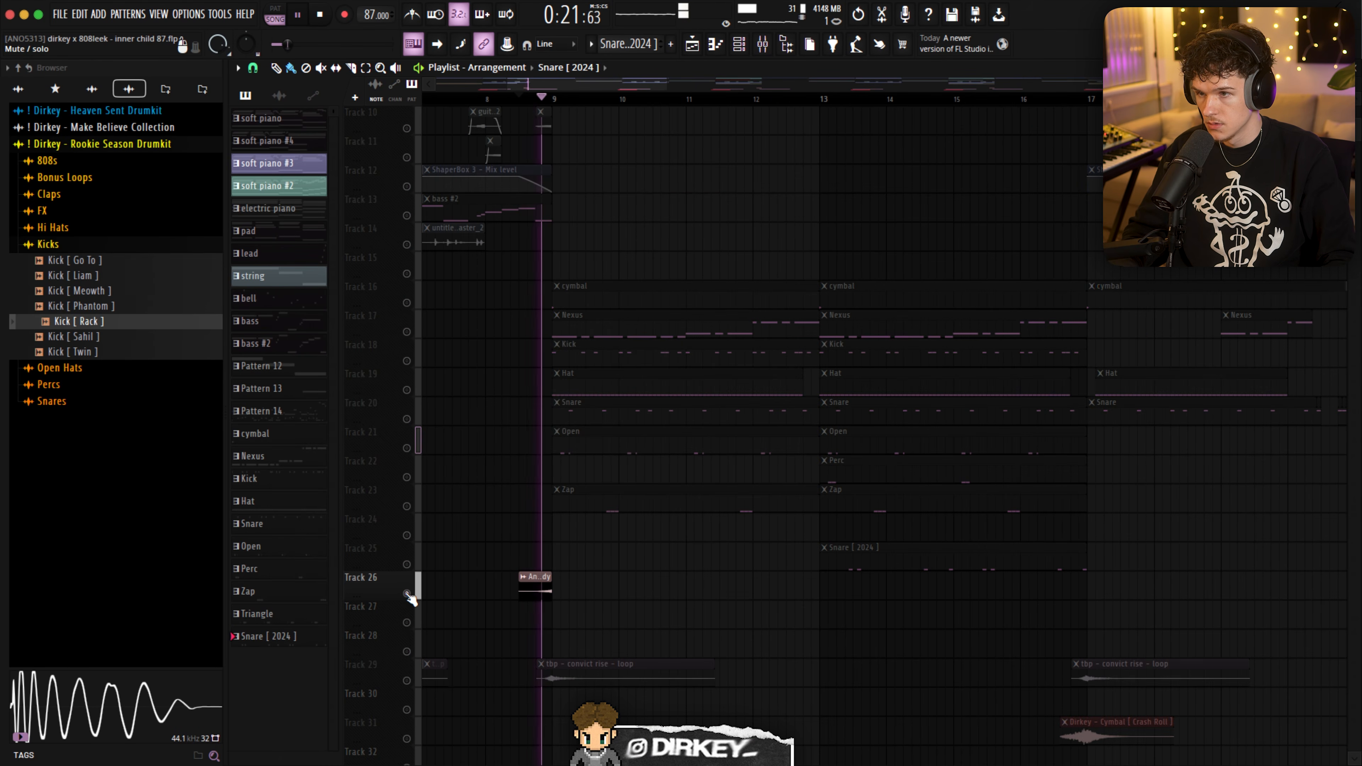
{"action": "key", "text": "space"}
{"action": "right_click", "coordinate": [406, 681]}
{"action": "right_click", "coordinate": [406, 681]}
{"action": "key", "text": "space"}
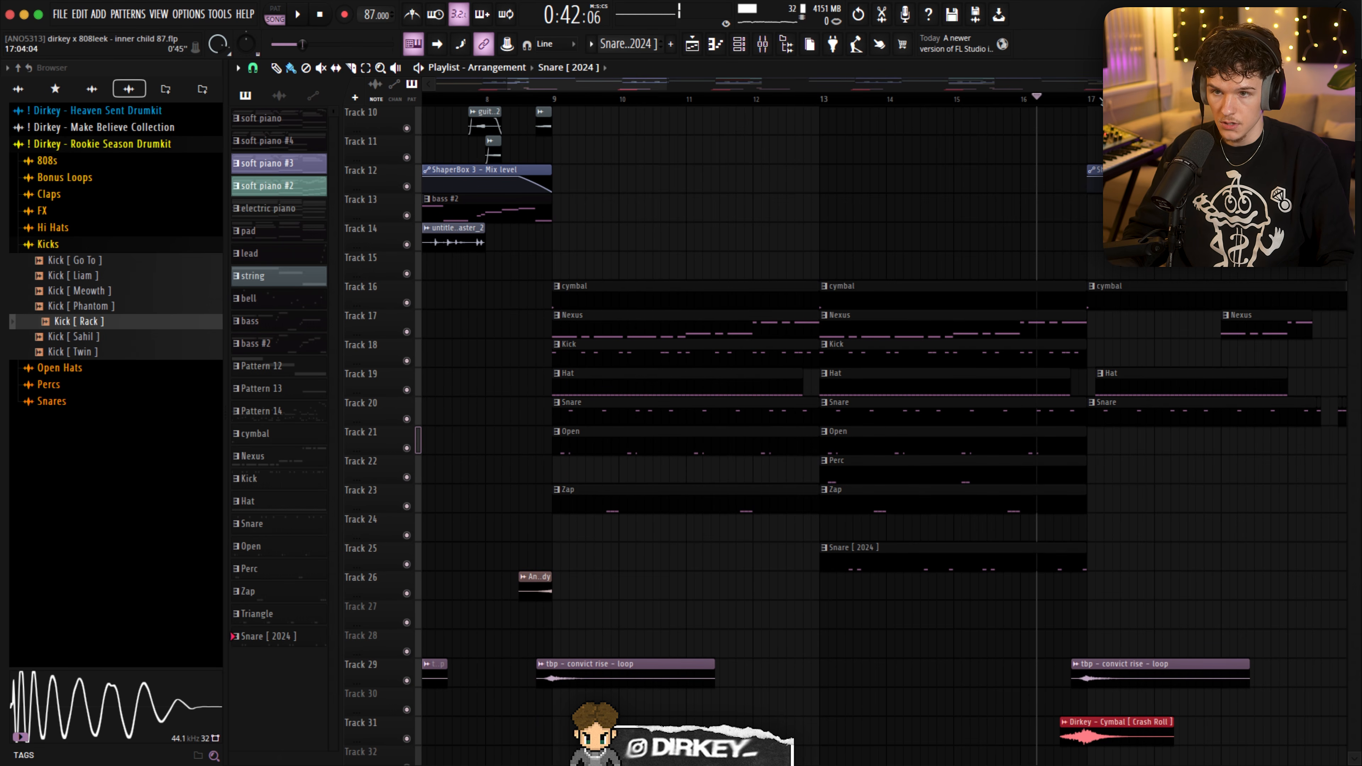
- Play the Dirkey - Cymbal [ Crash Roll ] transition on Track 31 from bar 16 into bar 17
{"action": "scroll", "coordinate": [1126, 475], "scroll_direction": "up", "scroll_amount": 3}
{"action": "key", "text": "space"}
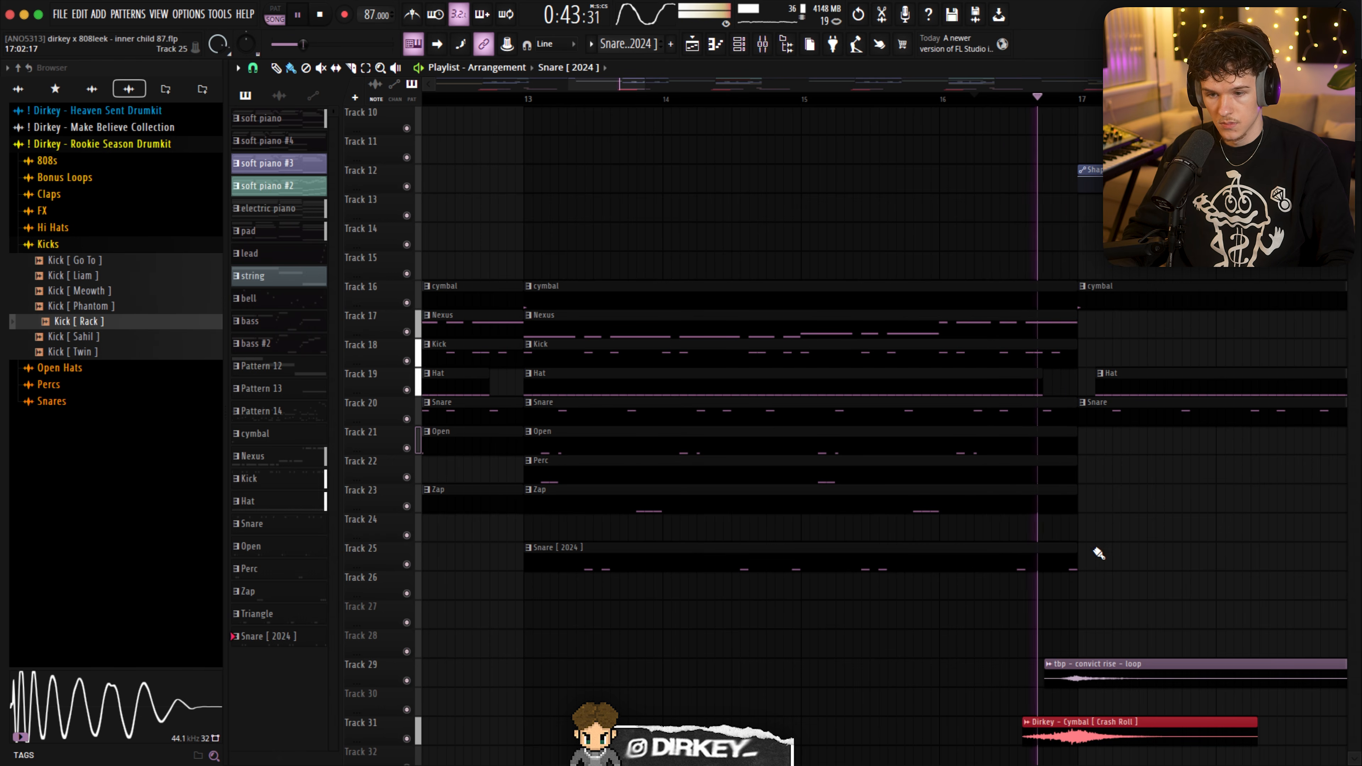
{"action": "scroll", "coordinate": [1051, 102], "scroll_direction": "down", "scroll_amount": 5}
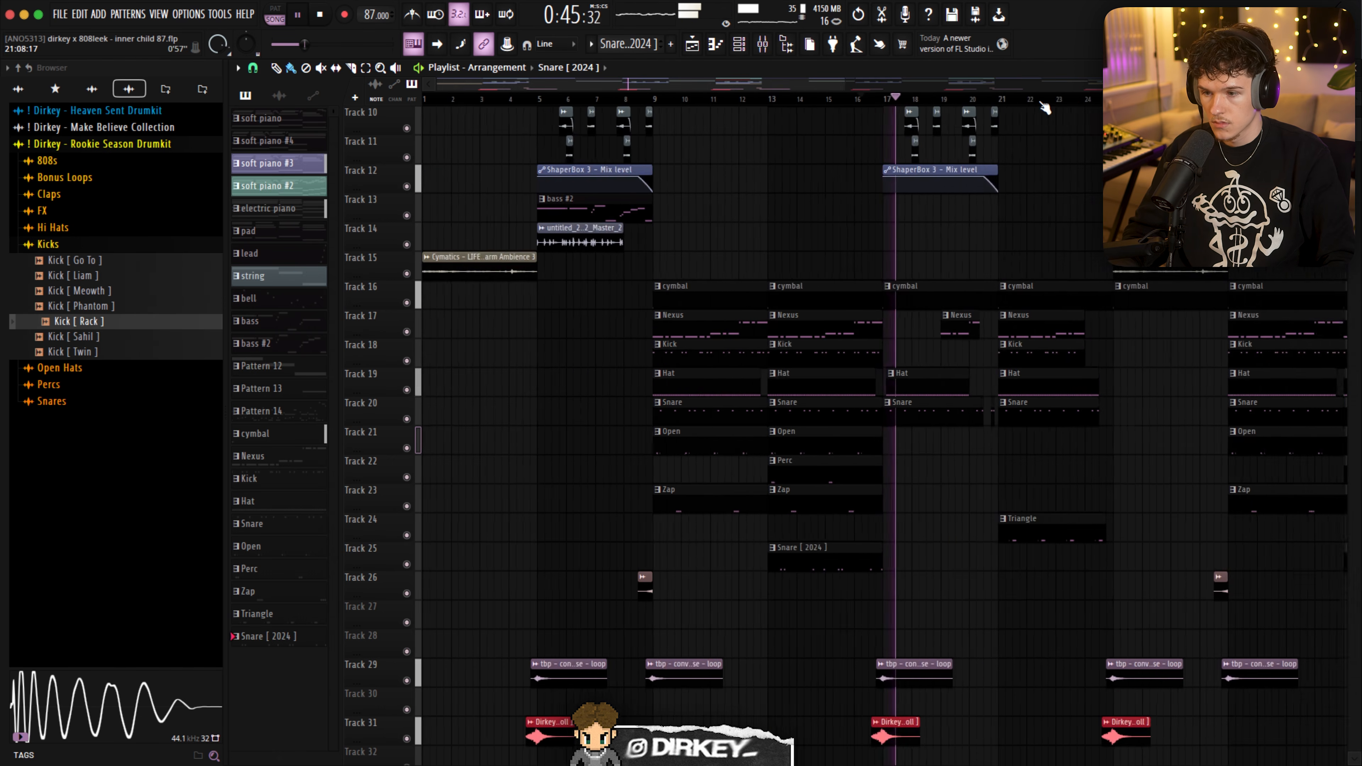